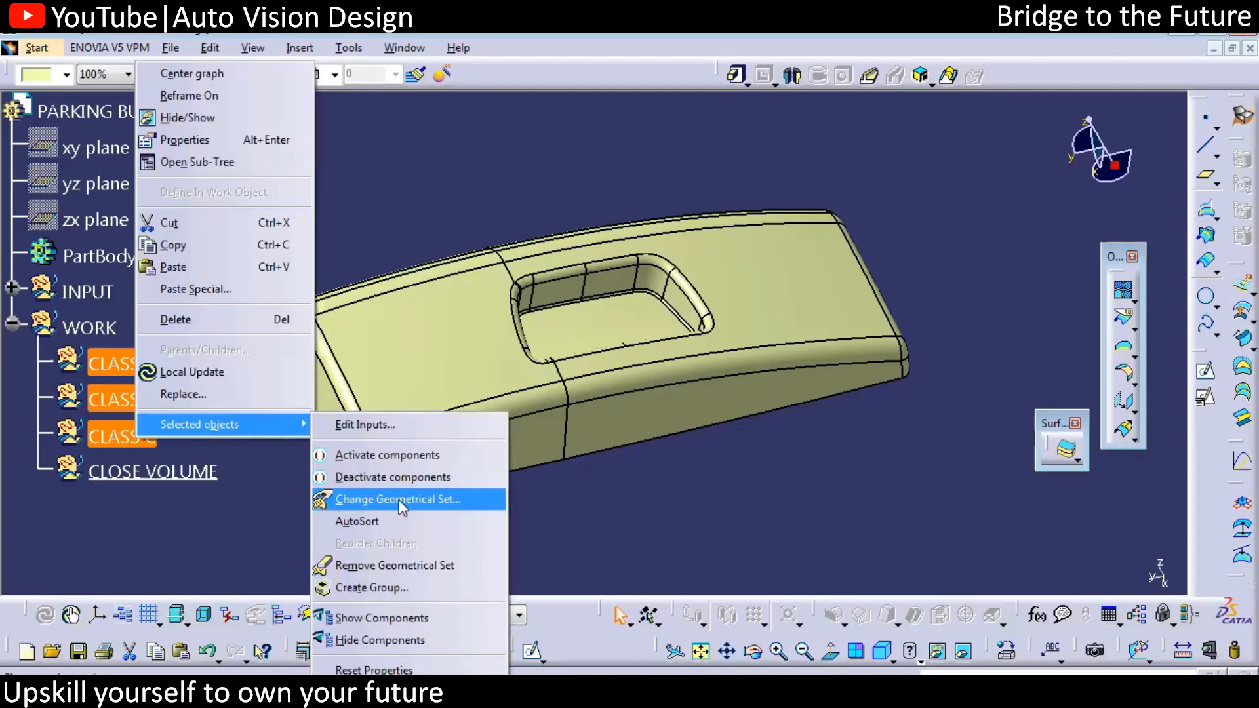
Step: Move the CLASS A, CLASS B and CLASS C sets into the CLOSE VOLUME geometrical set
left_click(420, 499)
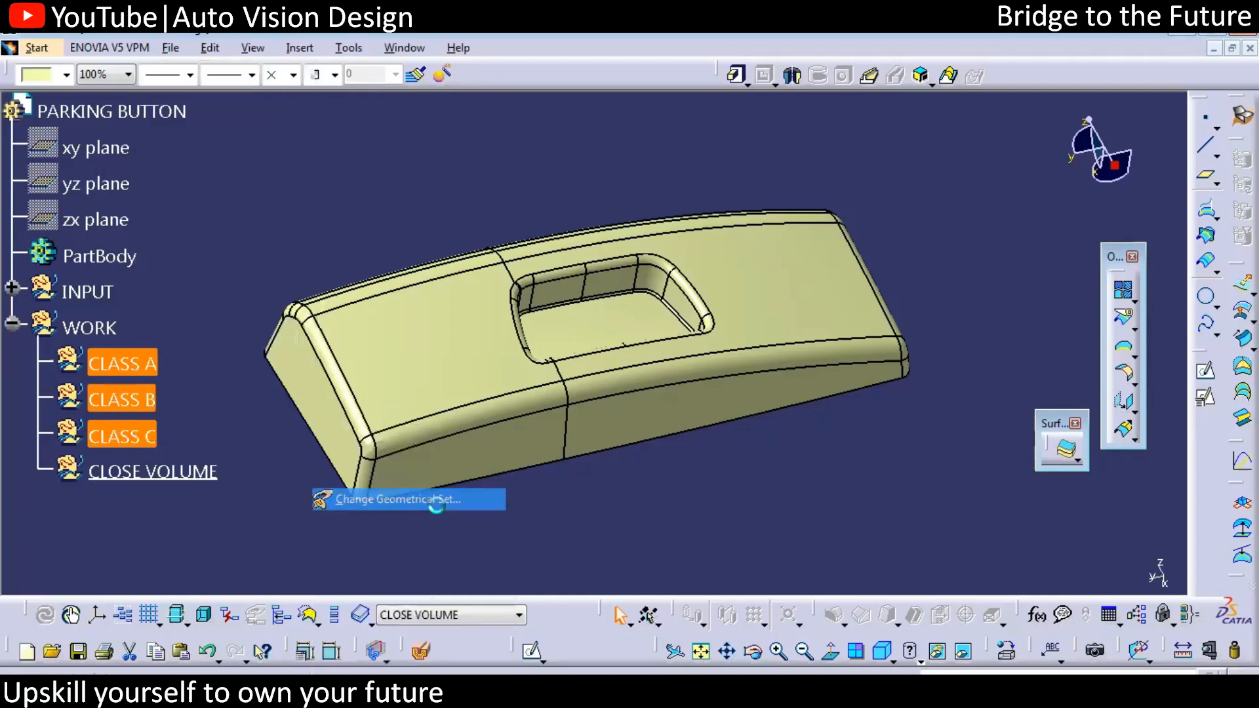
left_click(517, 443)
left_click(725, 415)
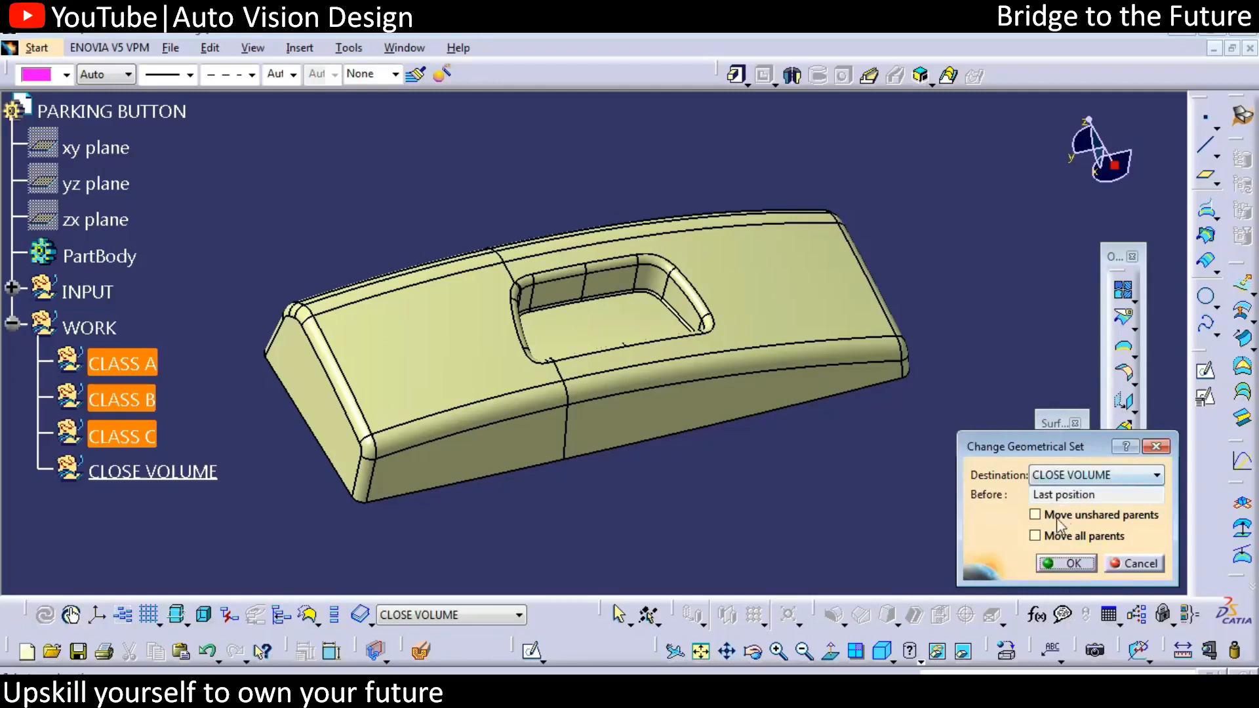
left_click(1067, 565)
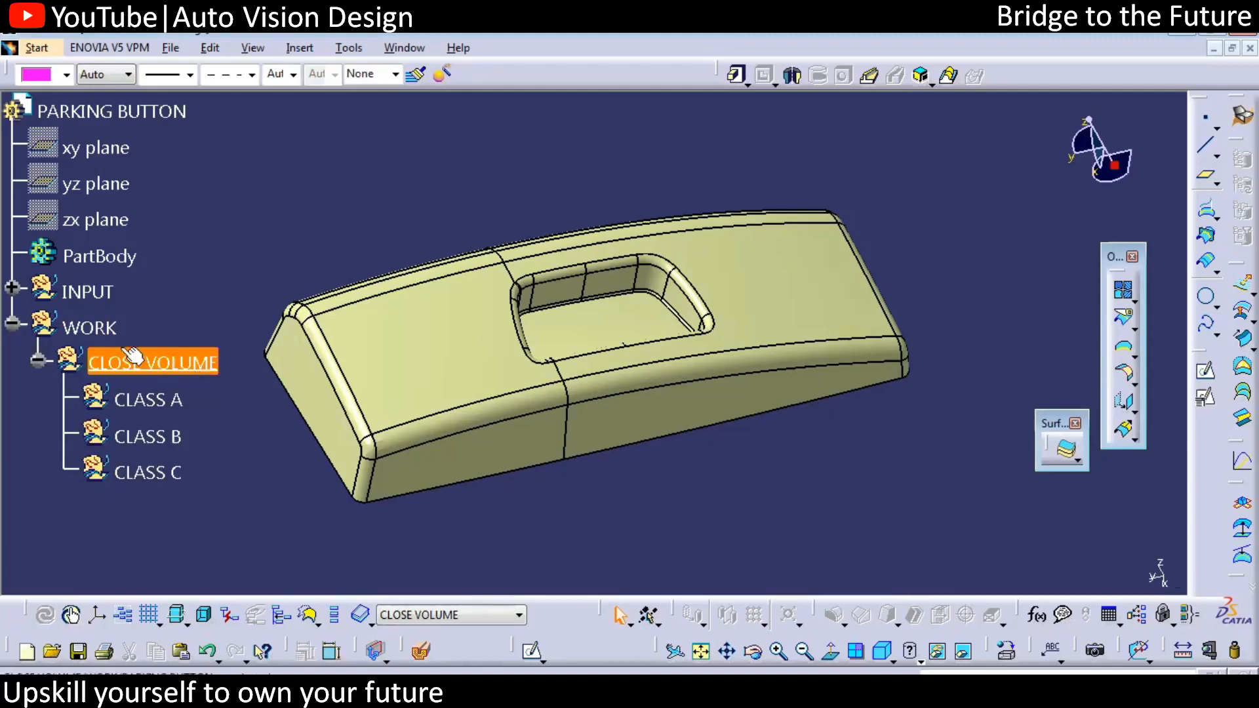
middle_click_drag(634, 492, 239, 414)
Step: Define CLASS A as the in-work object
left_click(173, 403)
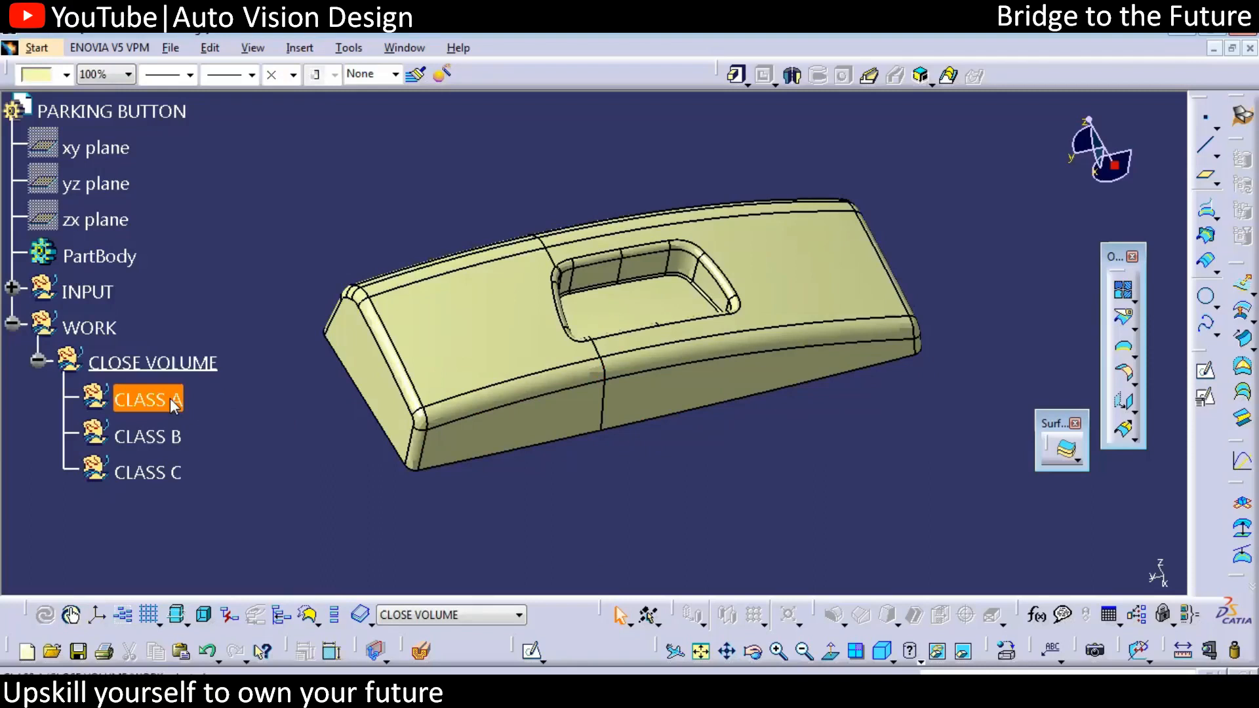
double_click(173, 404)
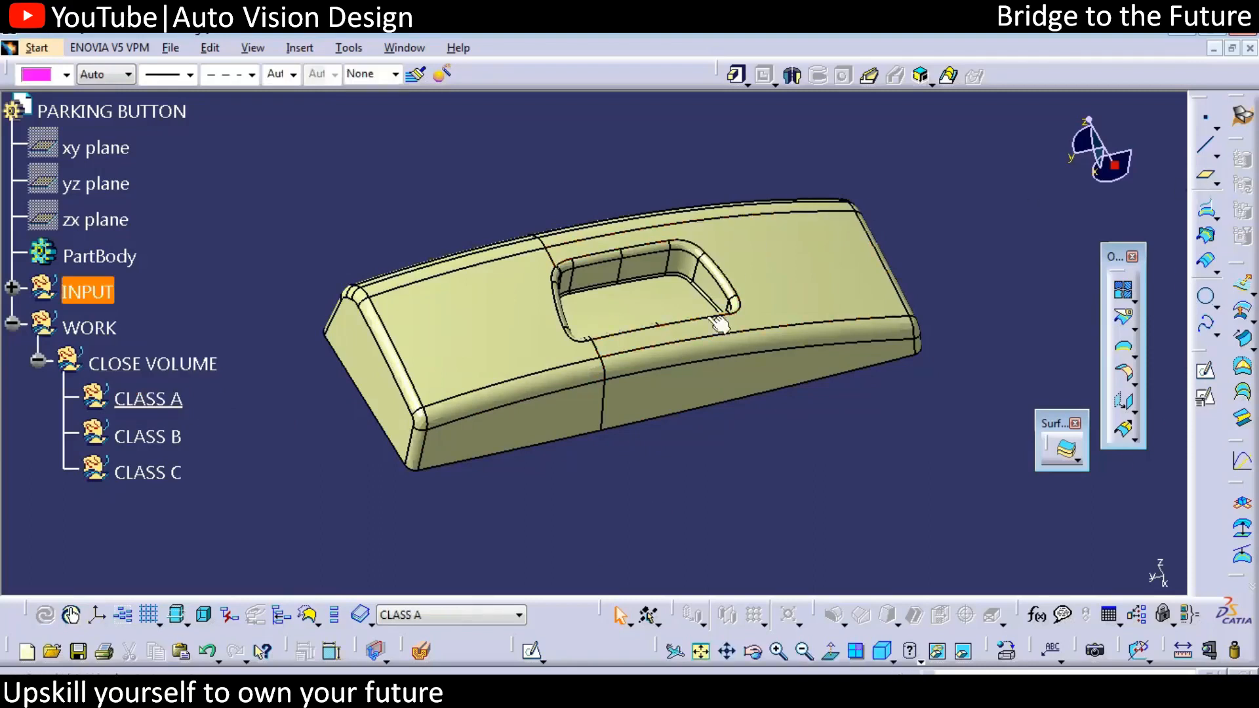
middle_click_drag(683, 453, 697, 415)
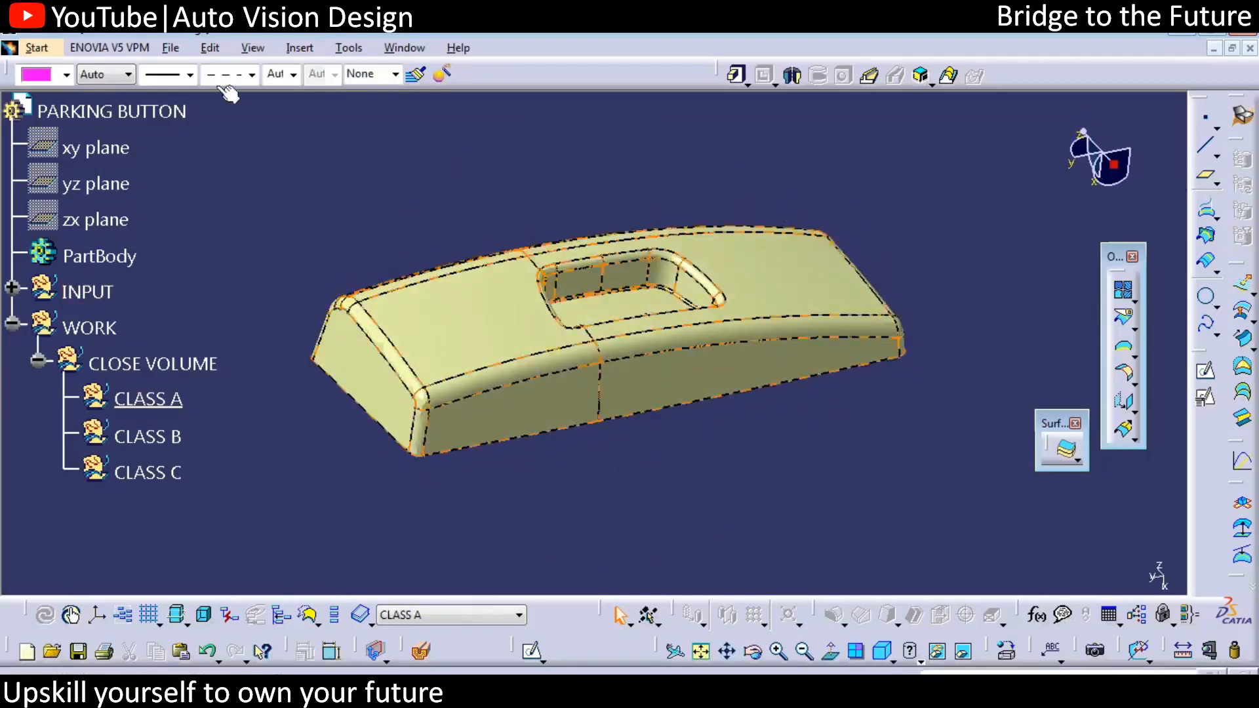
Step: Insert a geometrical set named TOOLING LINE under the part and make CLASS A the in-work object again
left_click(288, 49)
left_click(331, 112)
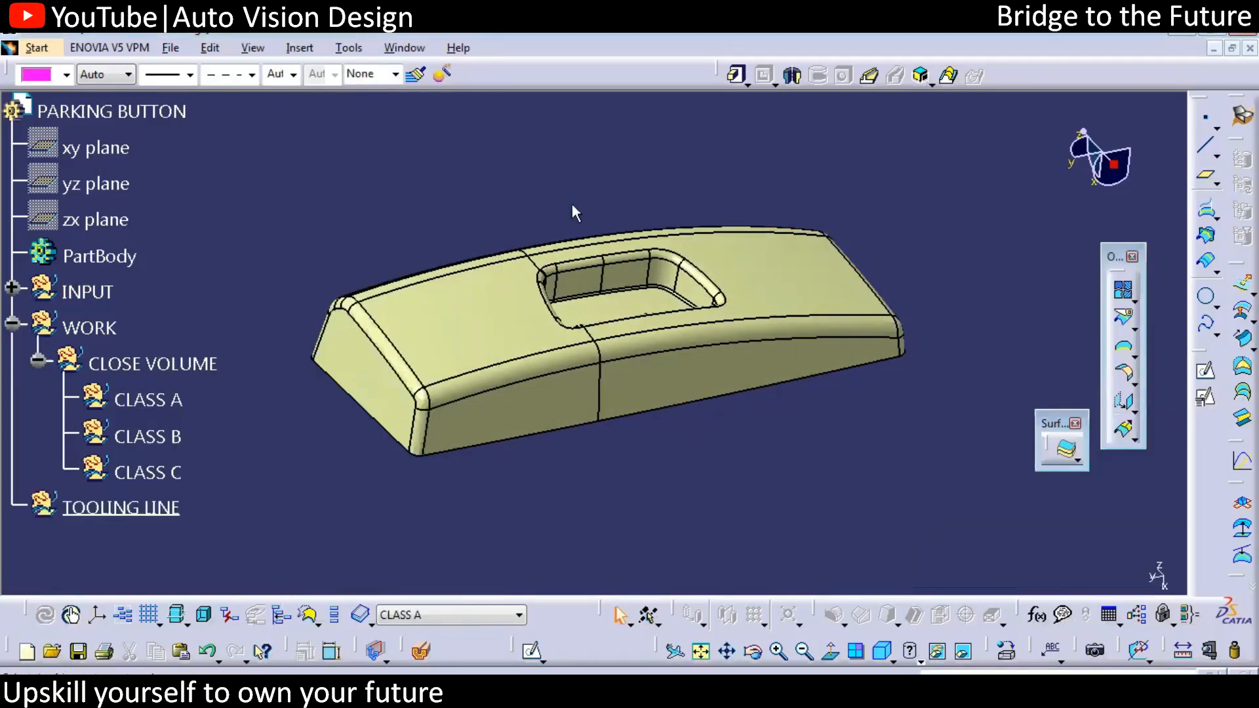
middle_click_drag(598, 299, 544, 374)
right_click(174, 398)
left_click(236, 363)
left_click(545, 186)
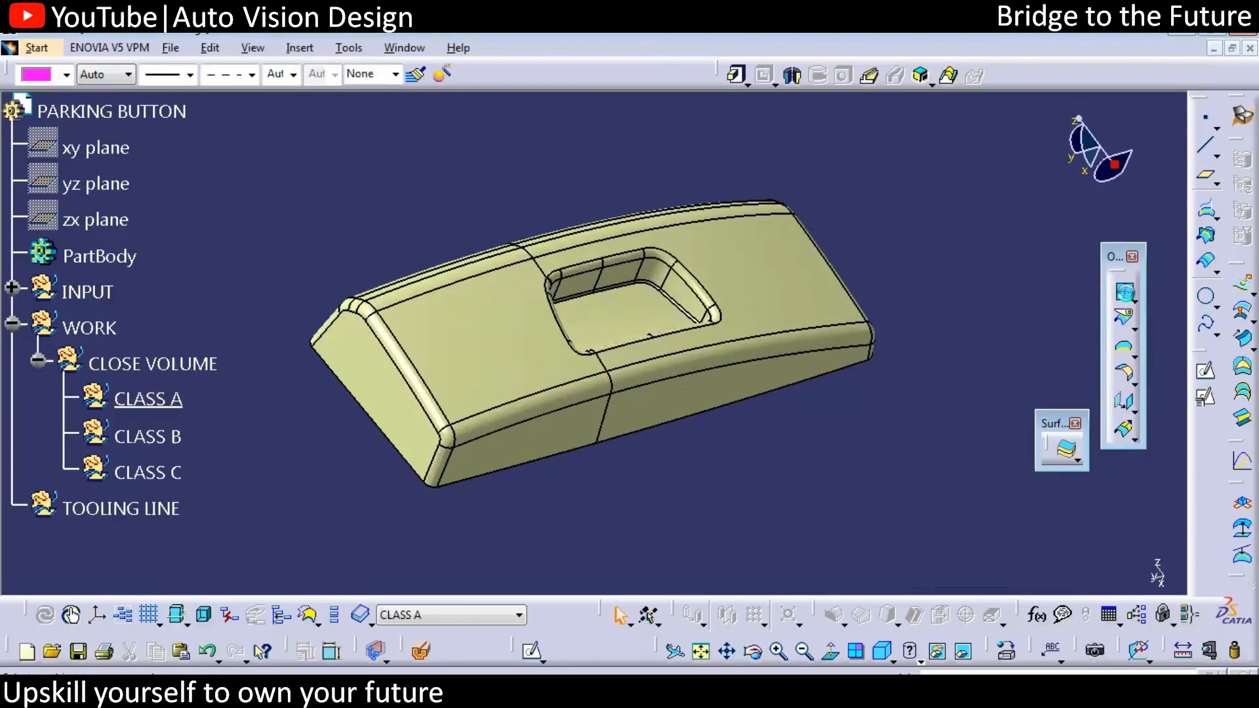
Step: Join the INPUT surfaces in CLASS A using distance propagation from Surface.1, with a 0.001 mm merging distance
left_click(12, 289)
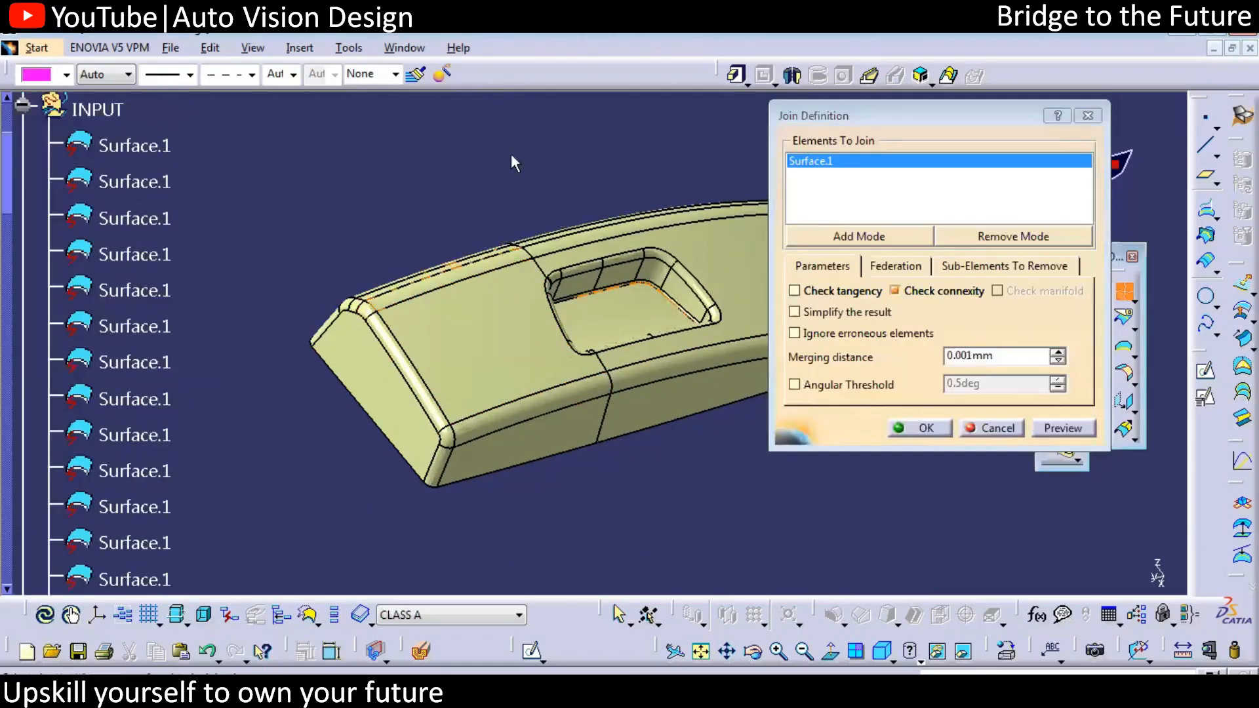
right_click(844, 156)
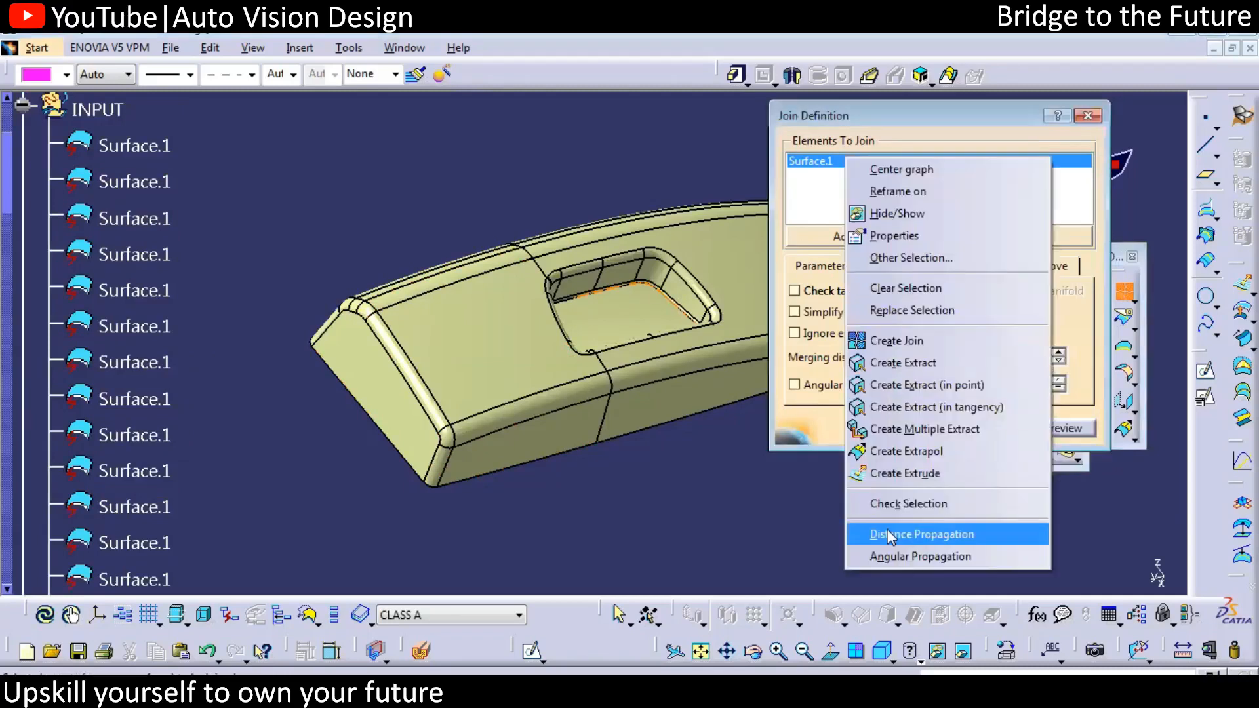
left_click(924, 427)
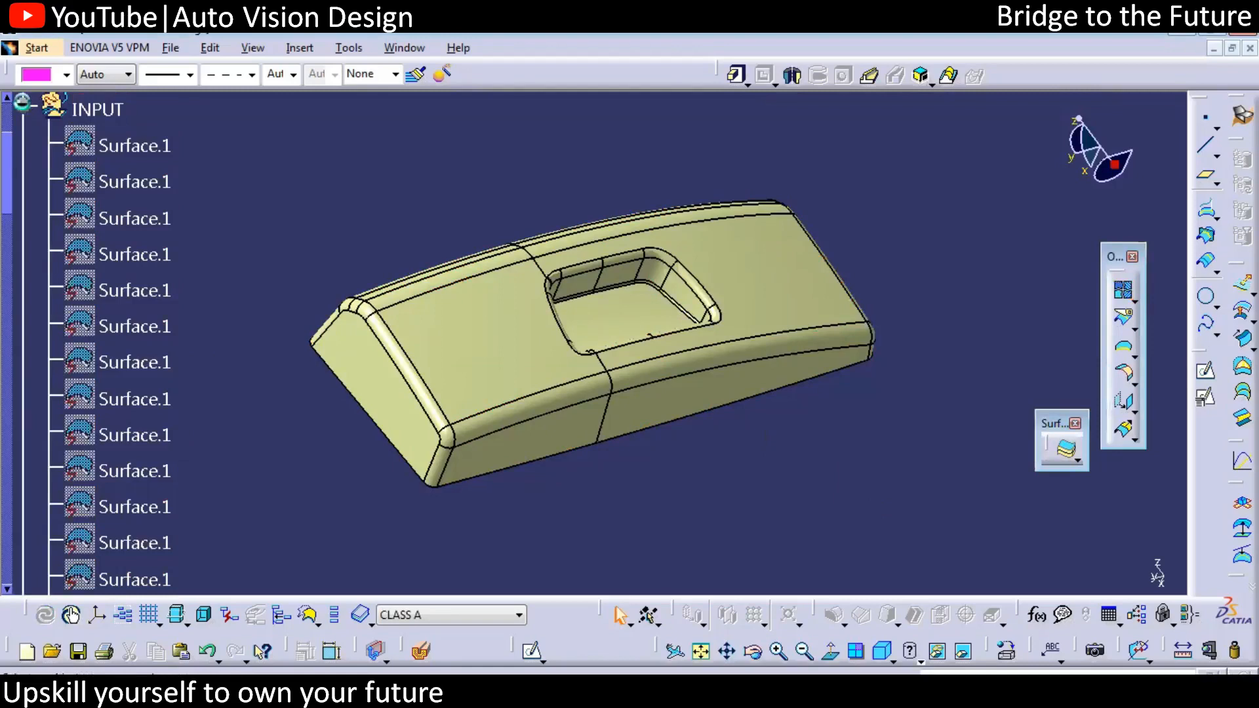
left_click(23, 105)
Step: Set the merging distance of Join.1 to 0.01 mm and inspect its free edges with a Boundary preview
left_click(172, 254)
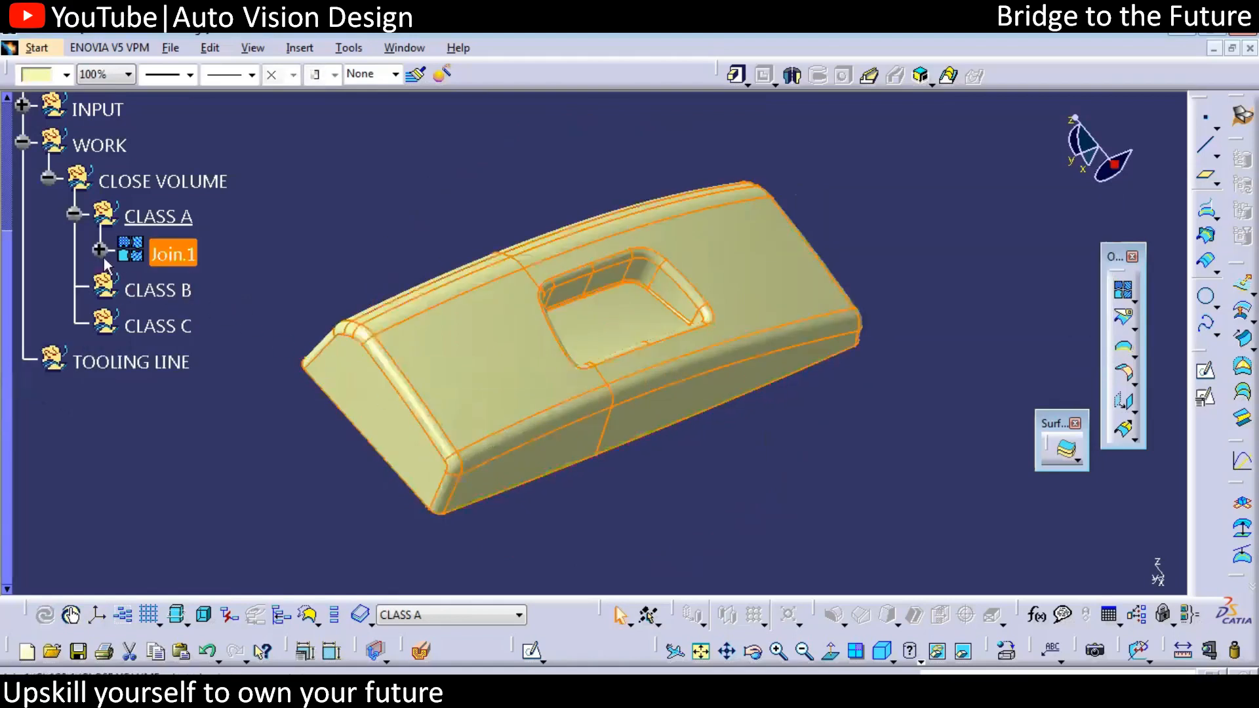
left_click(99, 250)
double_click(357, 289)
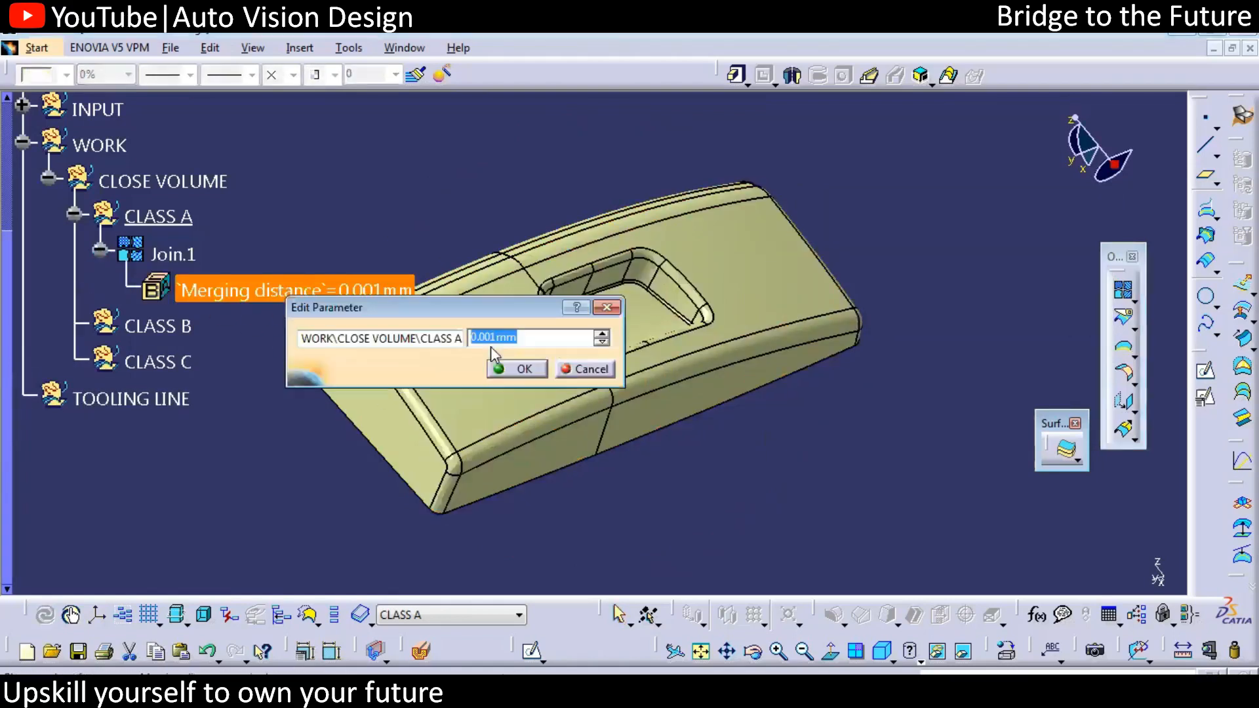
left_click(486, 338)
key("BackSpace")
left_click(515, 369)
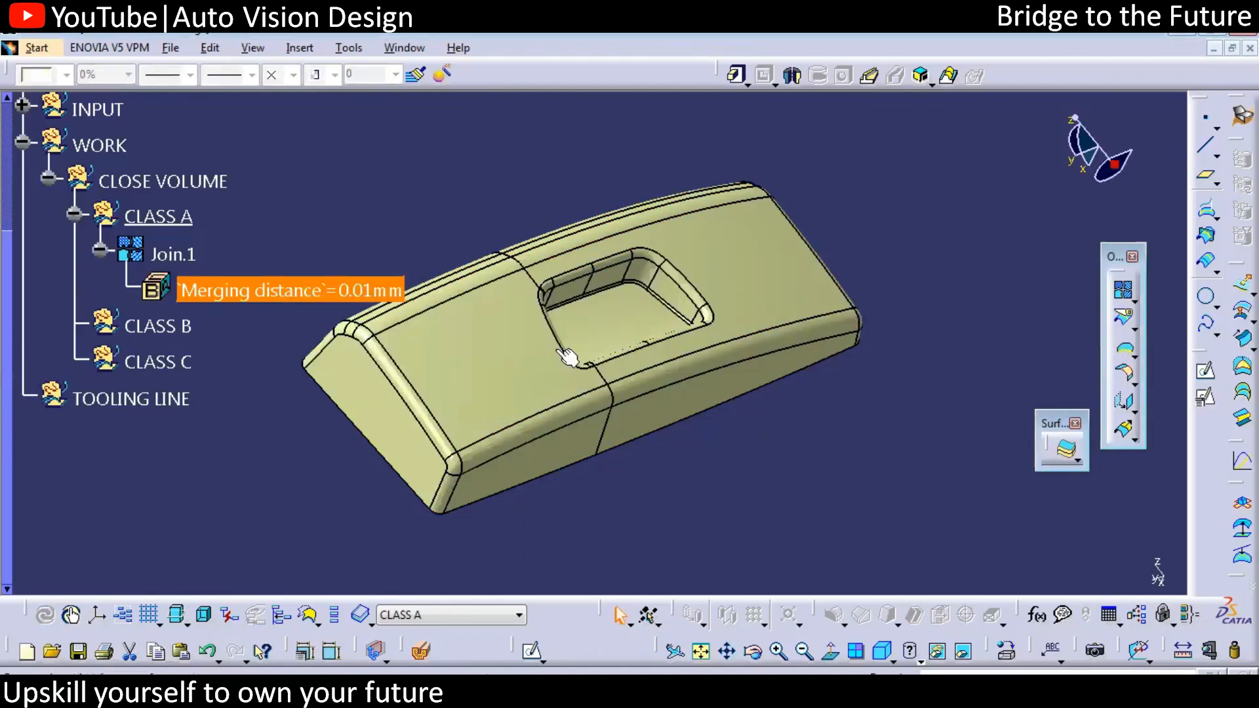
left_click(508, 349)
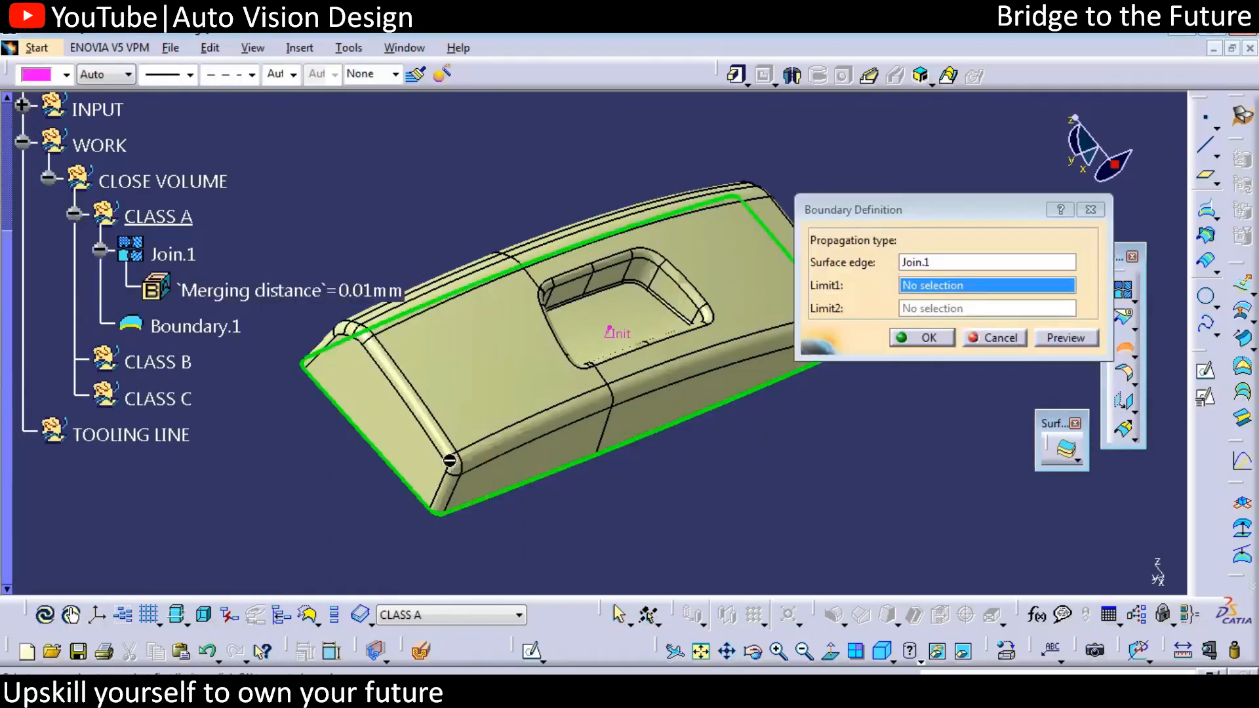
key("Escape")
Step: Color Join.1 and the INPUT geometrical set green
left_click(173, 254)
left_click(99, 109, "ctrl")
left_click(66, 74)
left_click(55, 390)
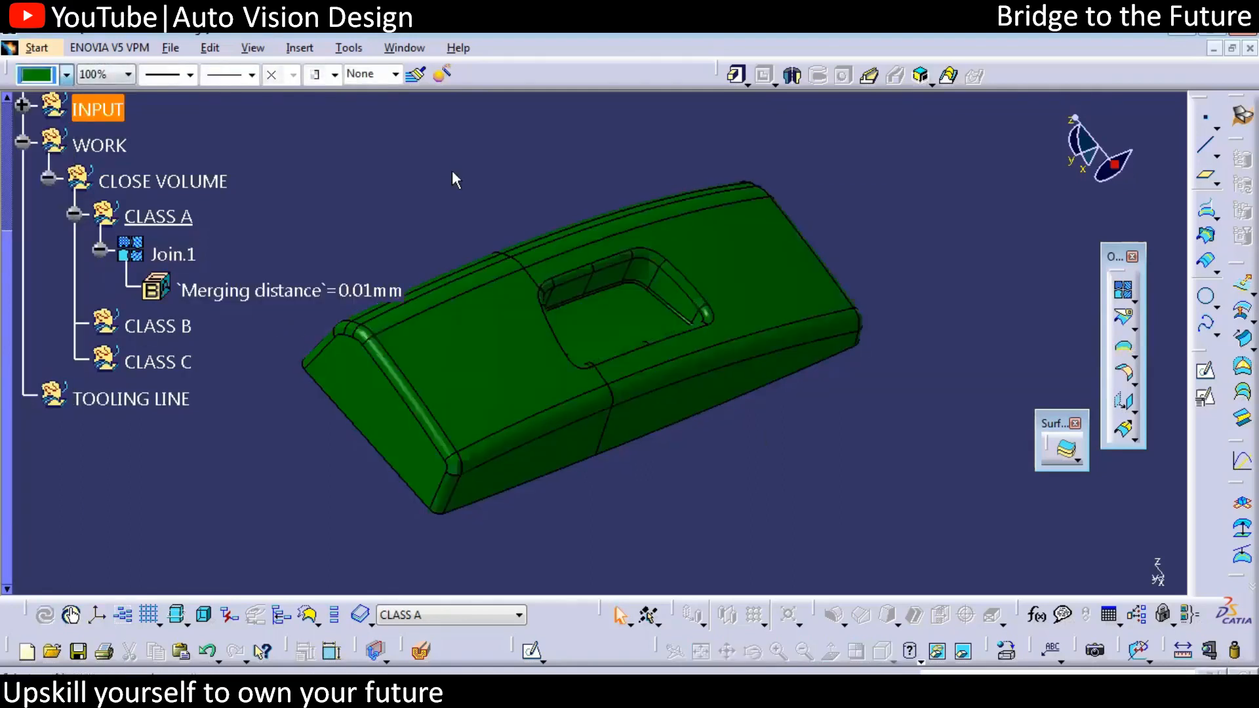
left_click(453, 172)
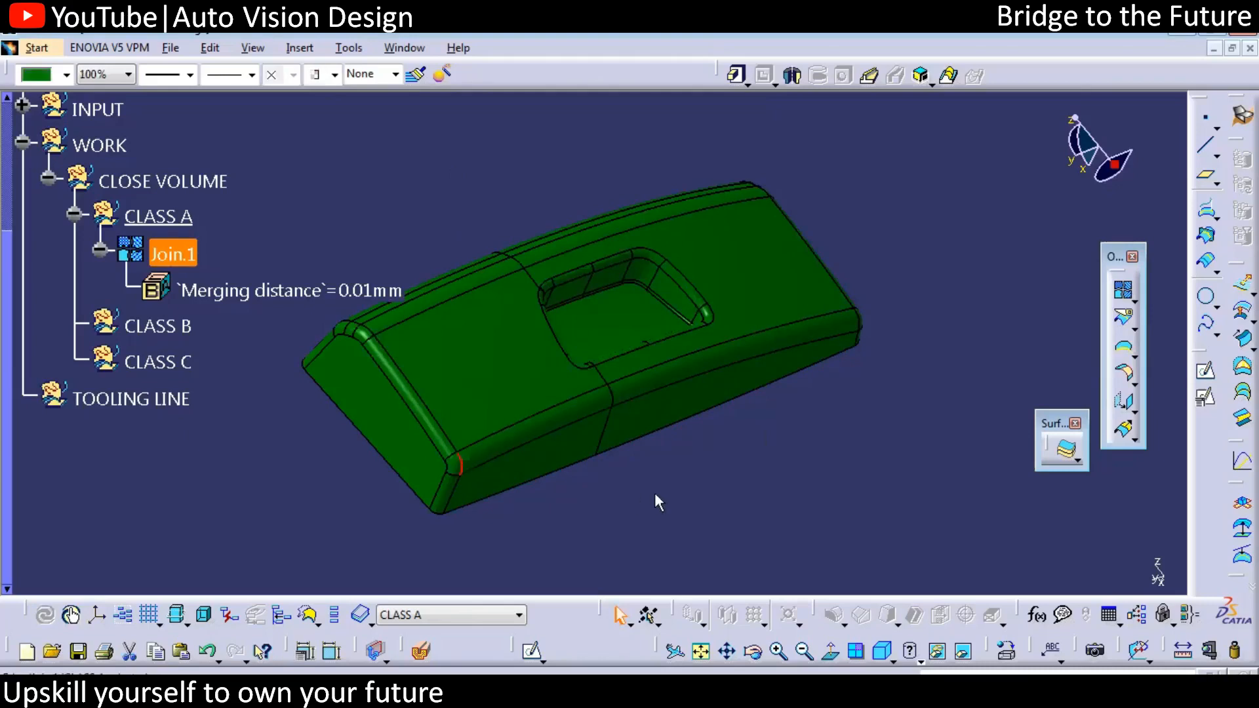
key("Escape")
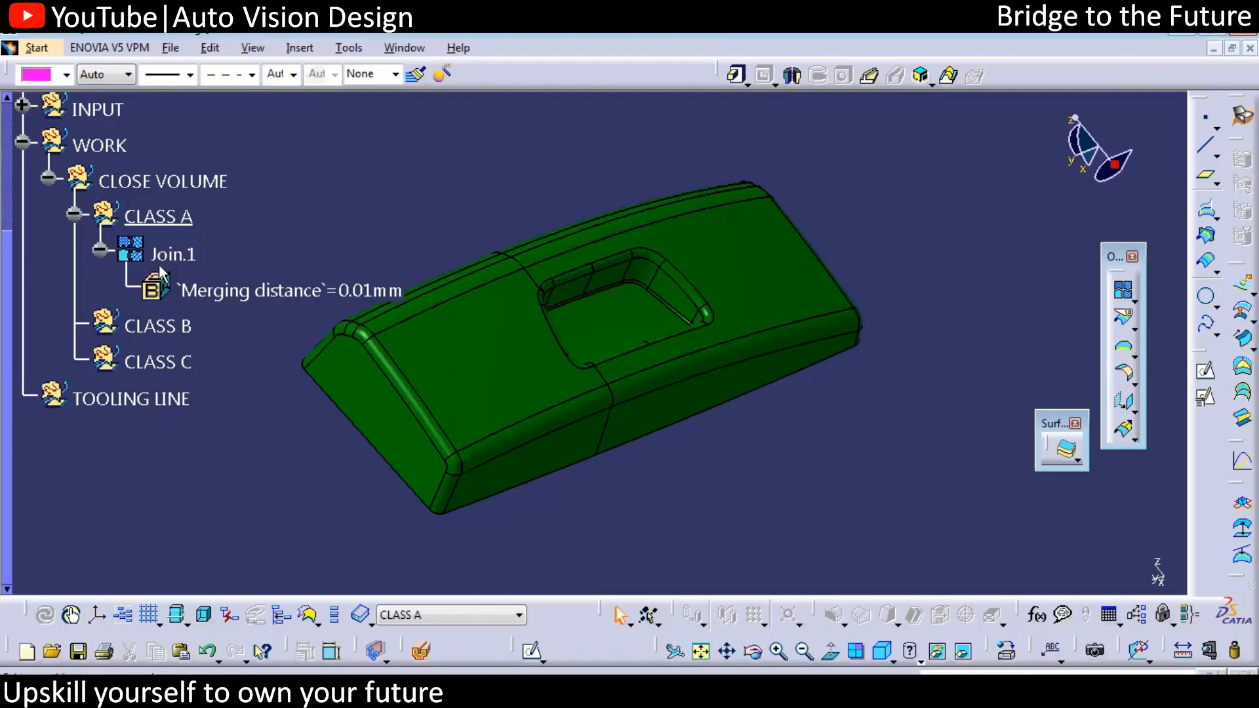
Step: Copy Join.1, paste it into CLASS A as a result with Paste Special, and hide the original join
left_click(159, 256)
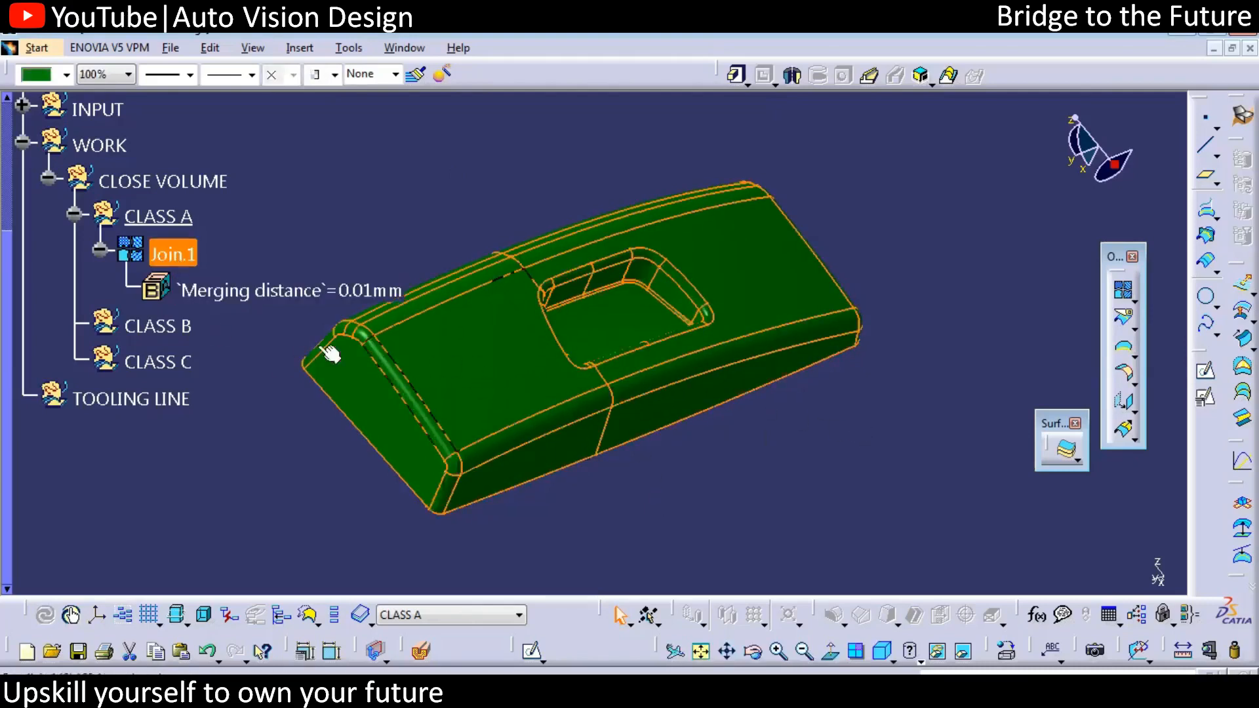
right_click(180, 219)
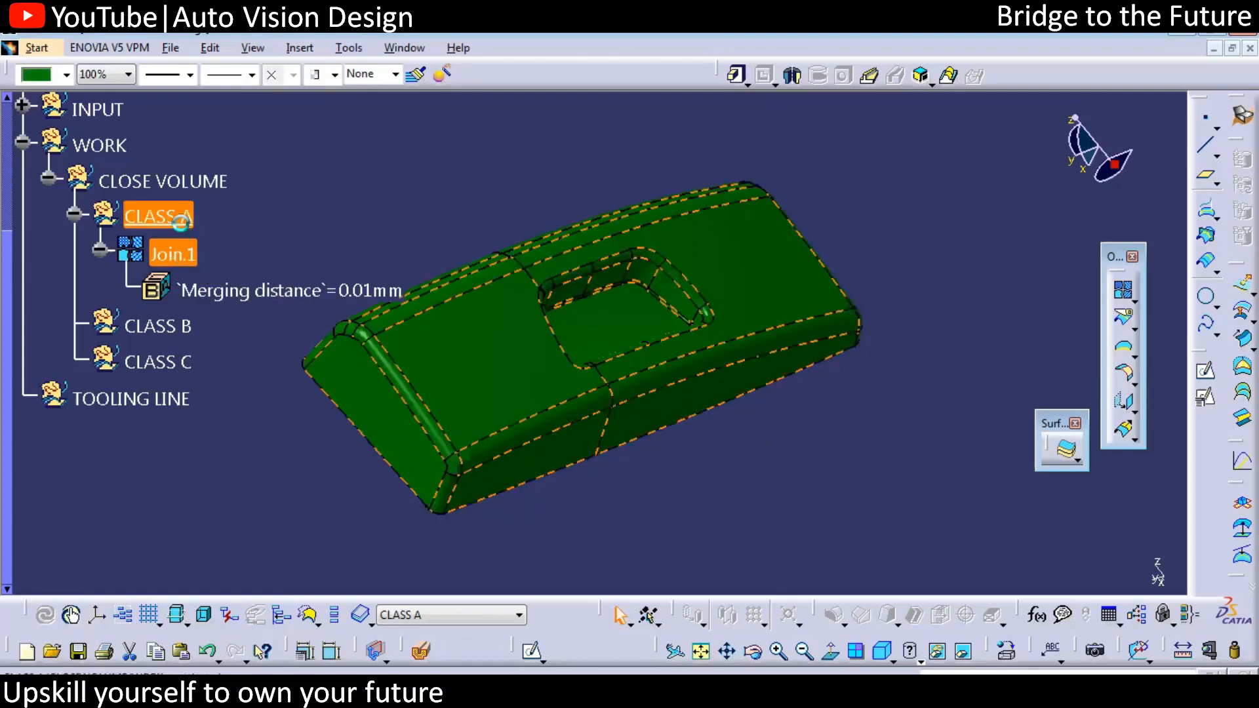
left_click(242, 453)
left_click(993, 383)
left_click(1026, 459)
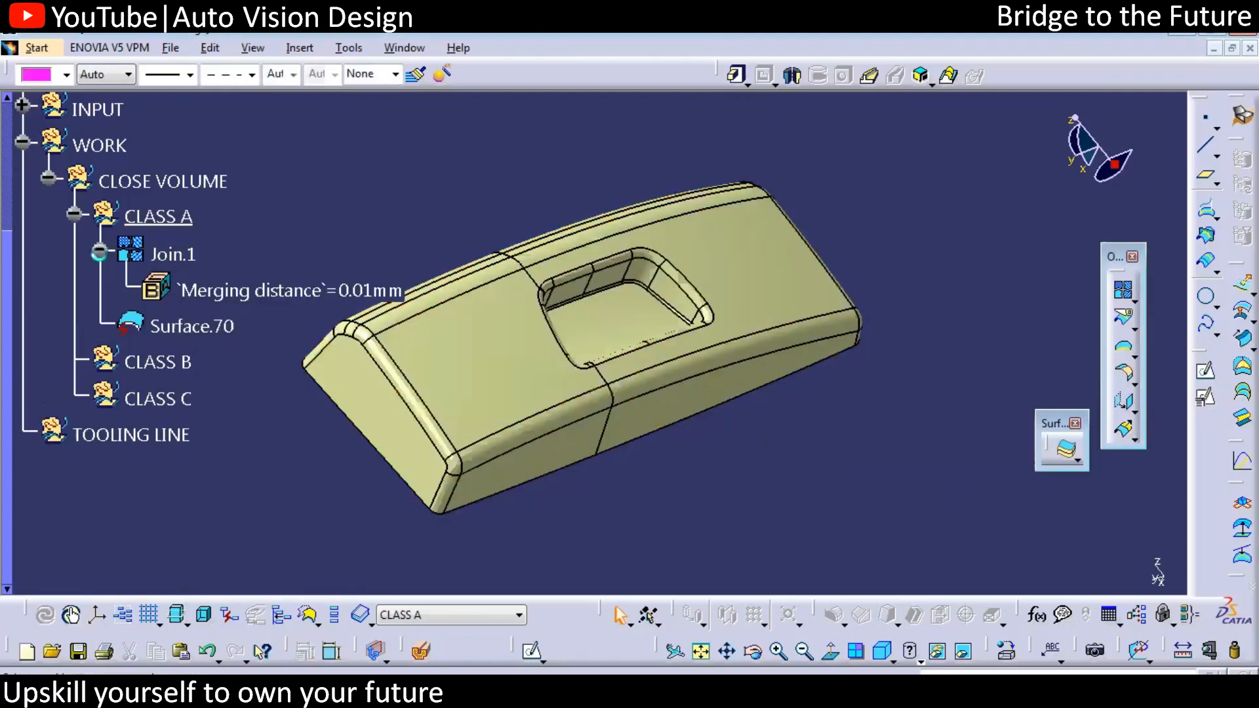
right_click(158, 256)
left_click(131, 322)
Step: Join Surface.70 with a 0.001 mm merging distance and inspect the result's free edges with a Boundary preview
middle_click_drag(464, 543, 527, 506)
left_click(272, 433)
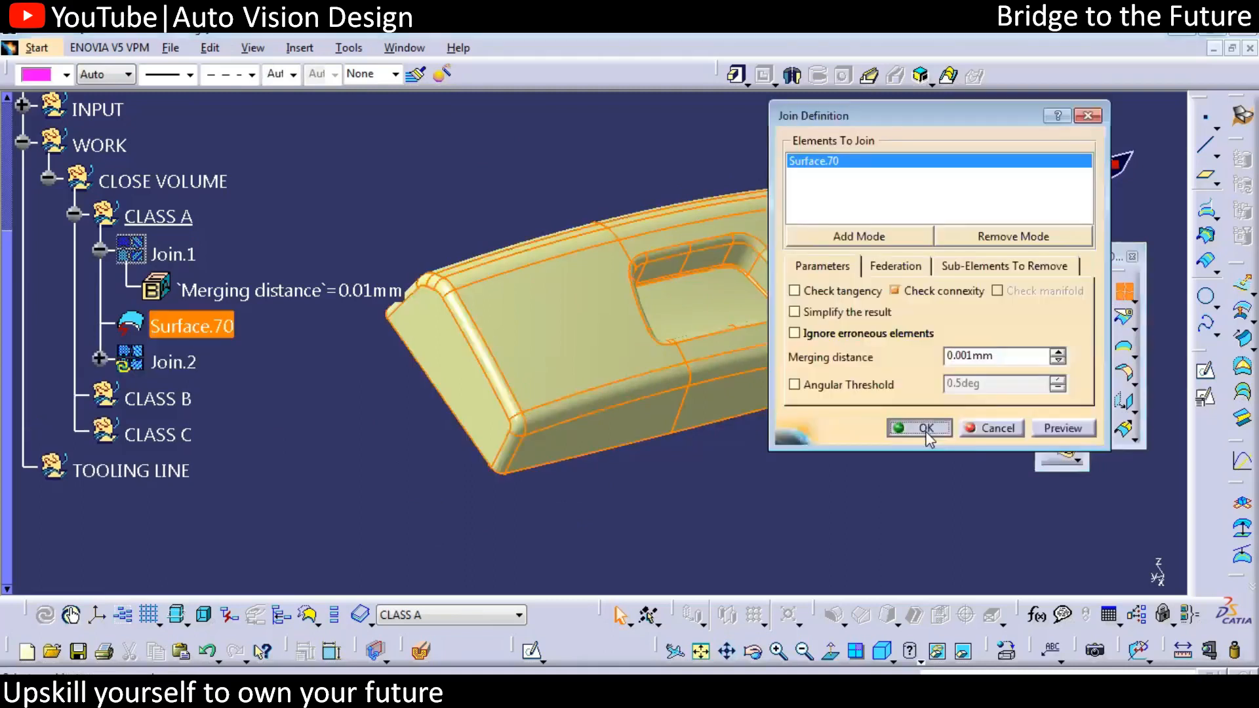
left_click(919, 427)
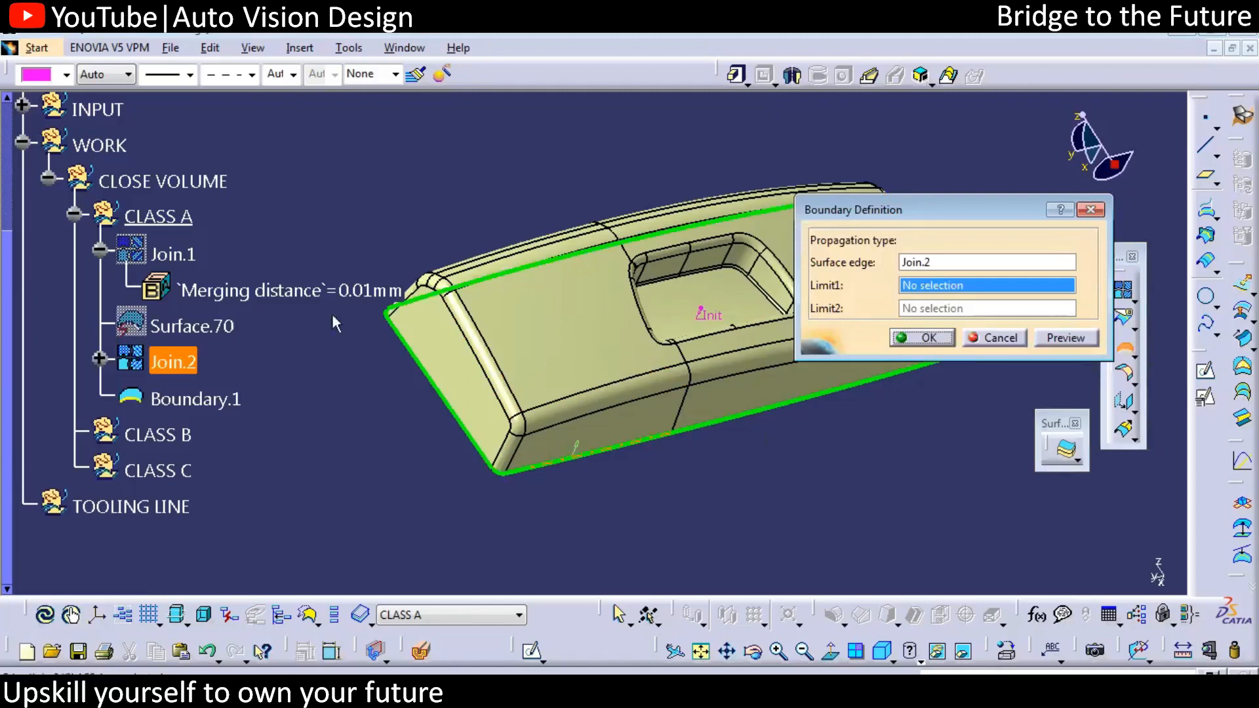
key("Escape")
Step: Set the merging distance of Join.1 to 0.001 mm
double_click(334, 295)
type("0")
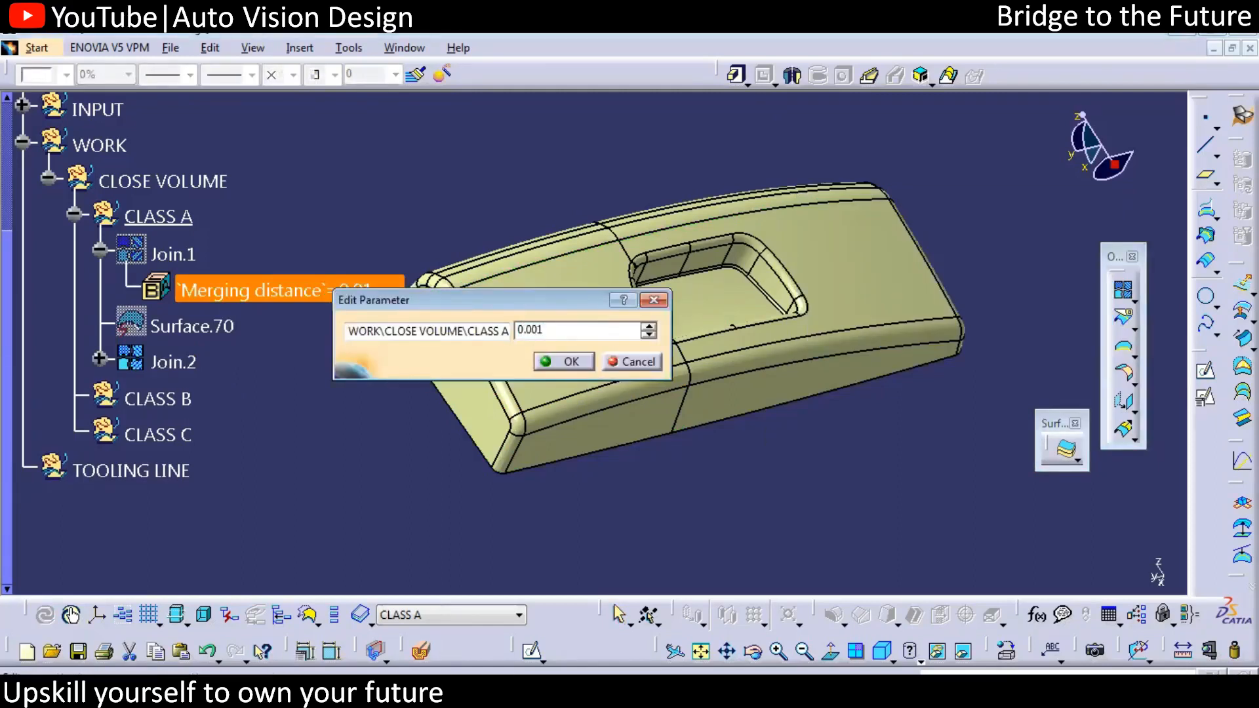
type(".001")
key("Return")
Step: Copy the updated Join.1 and paste it into CLASS A as a result with Paste Special
left_click(172, 255)
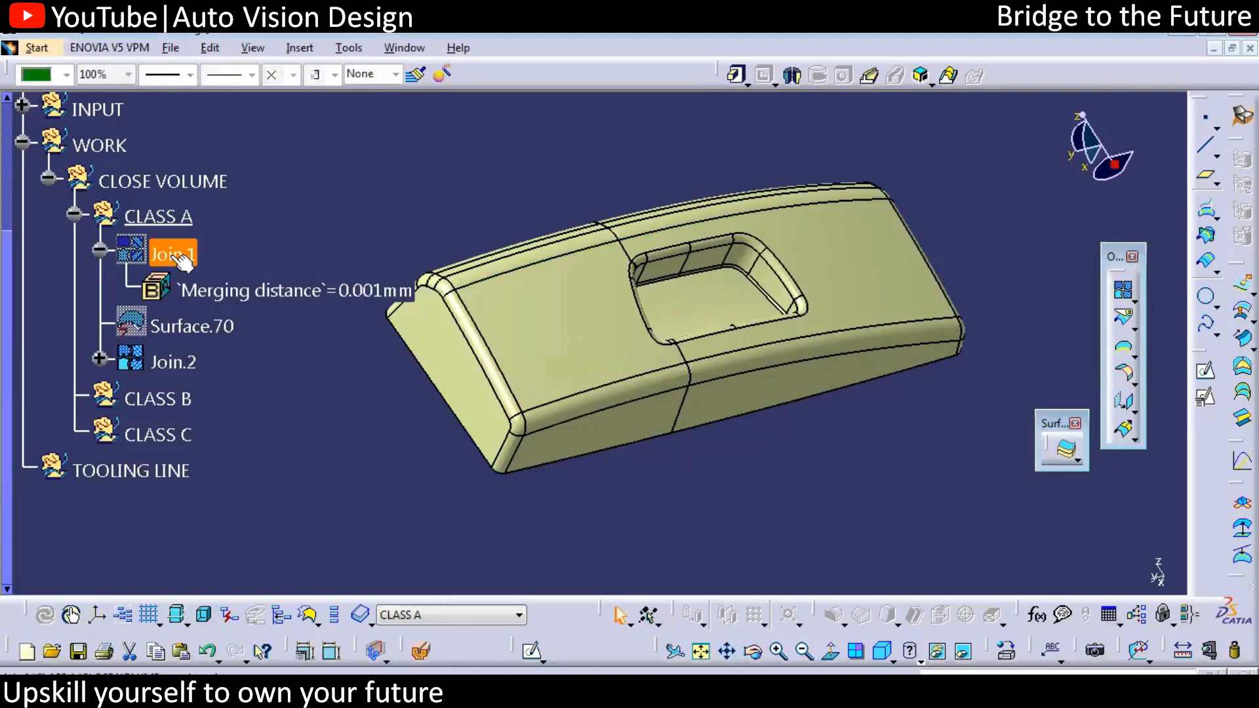
right_click(175, 223)
left_click(230, 451)
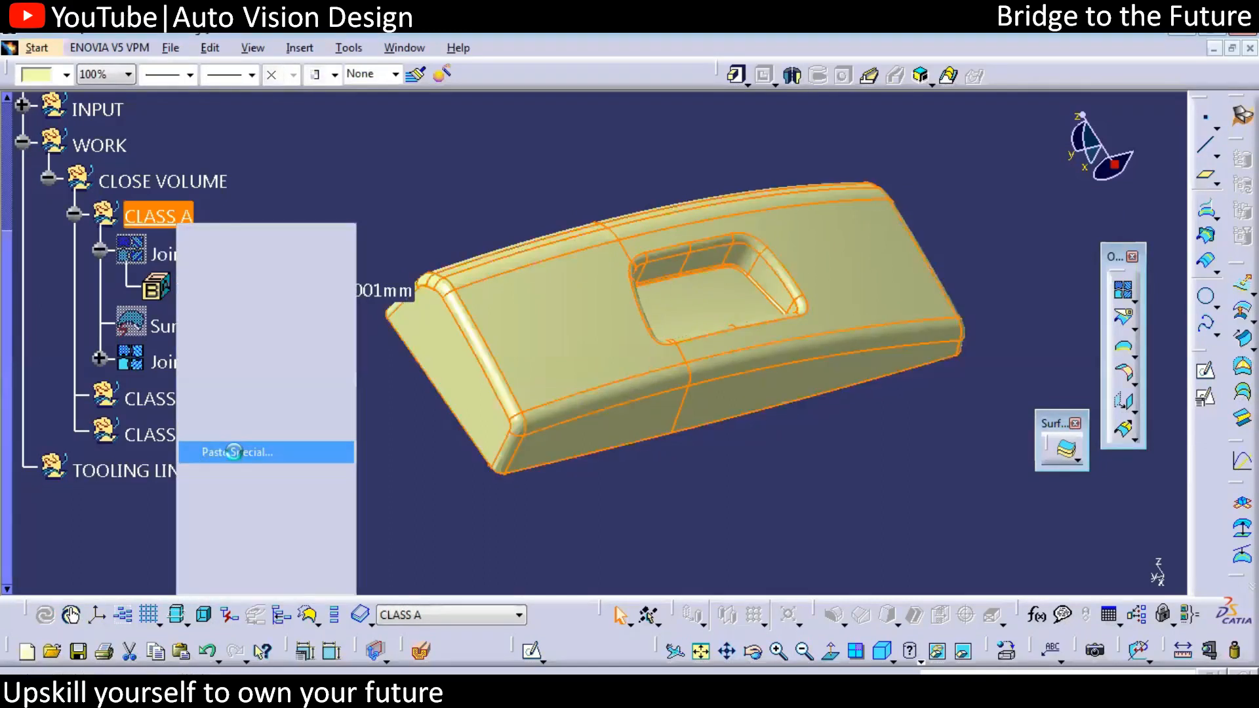
left_click(987, 385)
left_click(1014, 457)
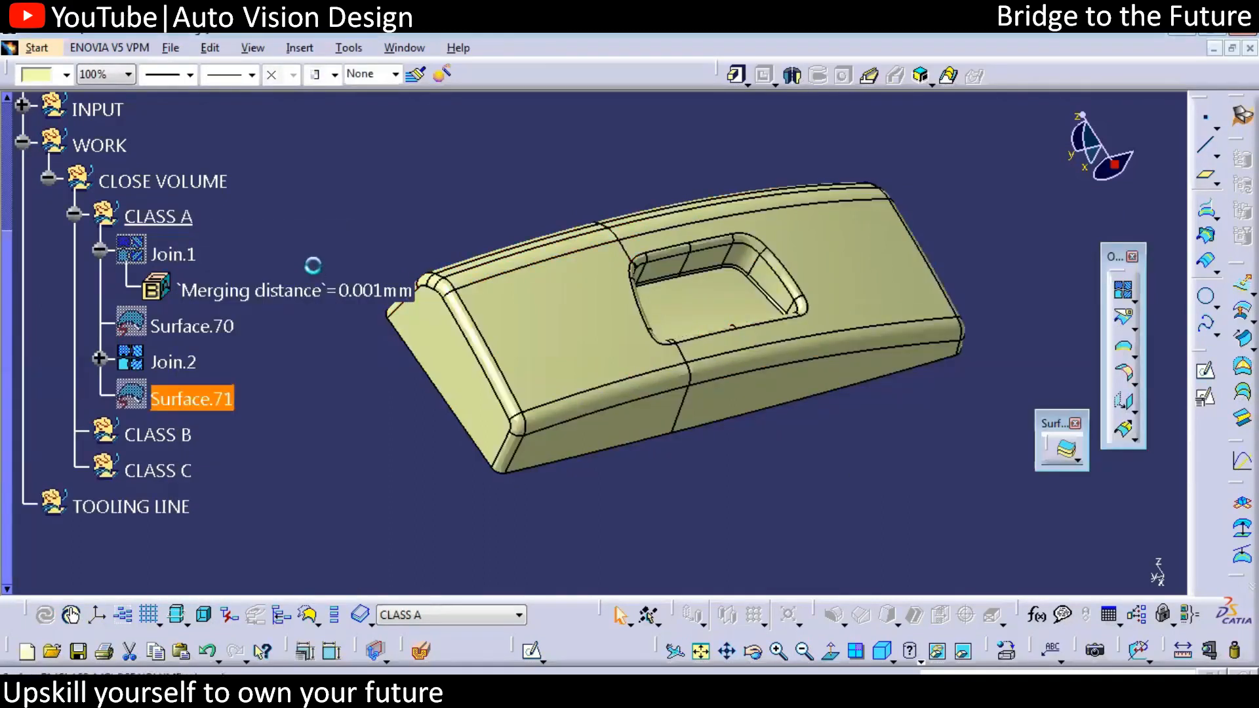
Step: Hide Join.2 and show the newly pasted Surface.71
left_click(172, 364)
key("space")
left_click(188, 397)
key("space")
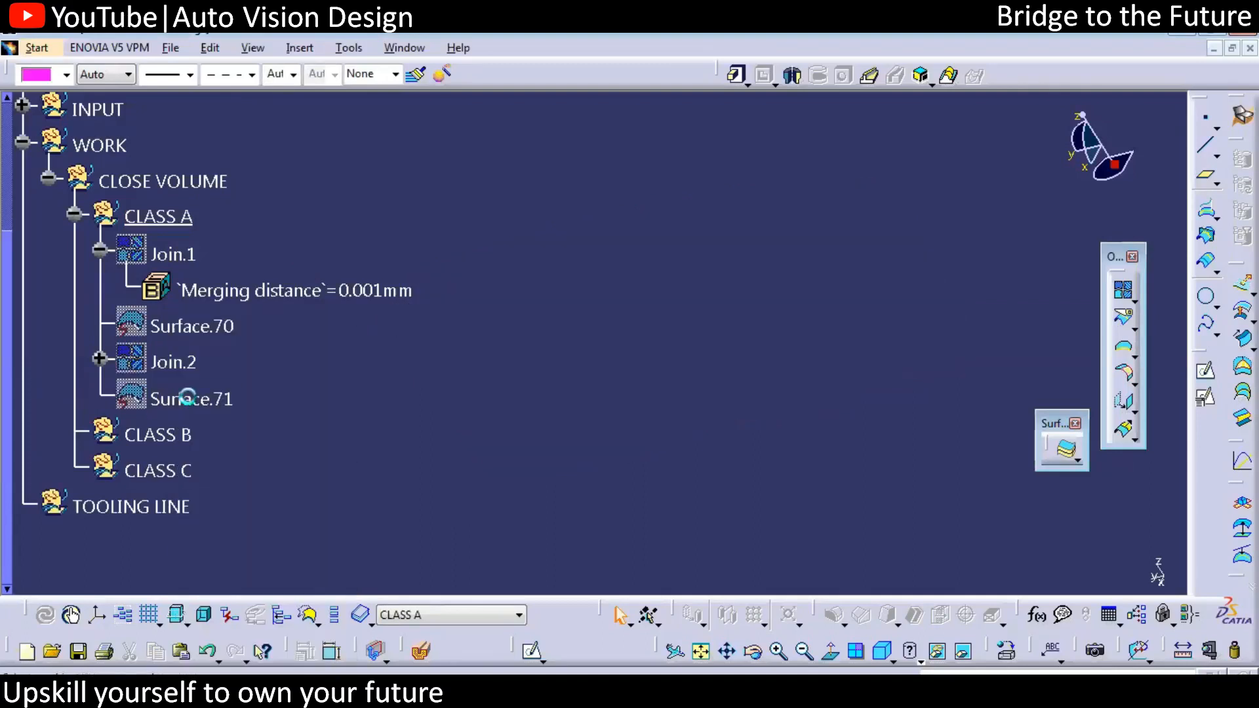
Step: Create a Boundary on Surface.71 without limits to examine the corner's free edges, and hide that boundary
left_click(1126, 352)
left_click(628, 356)
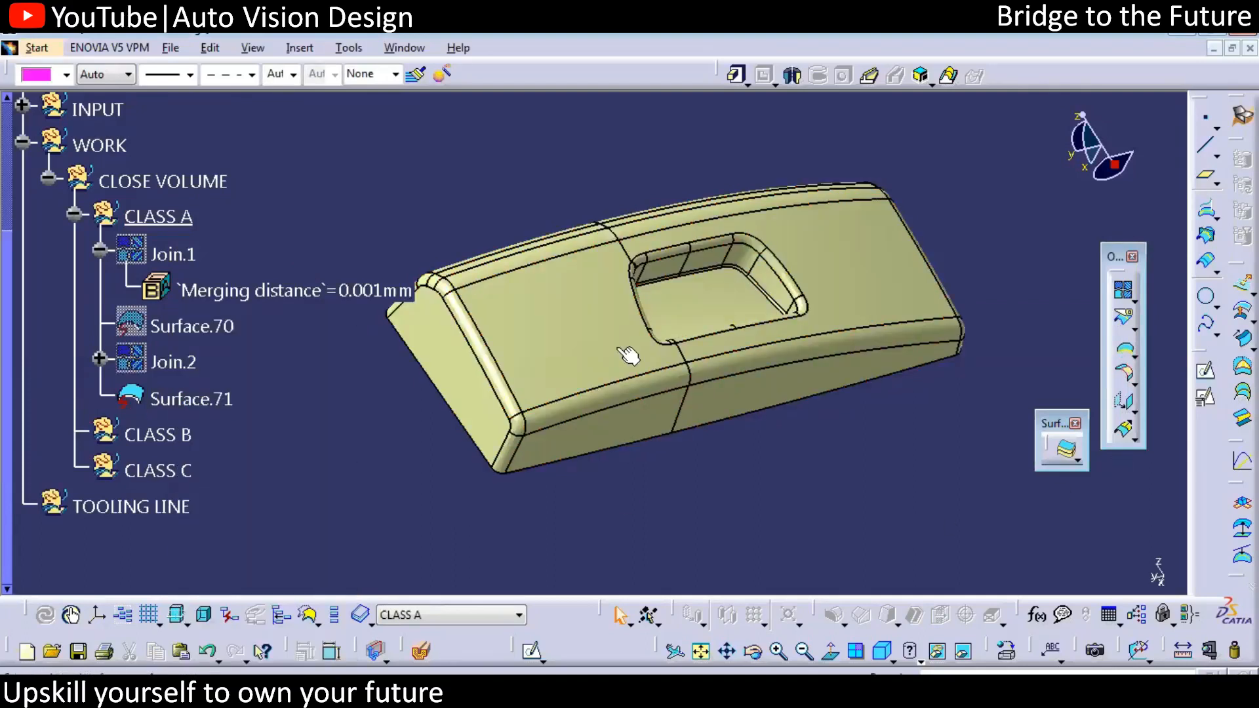
middle_click_drag(627, 502, 689, 339)
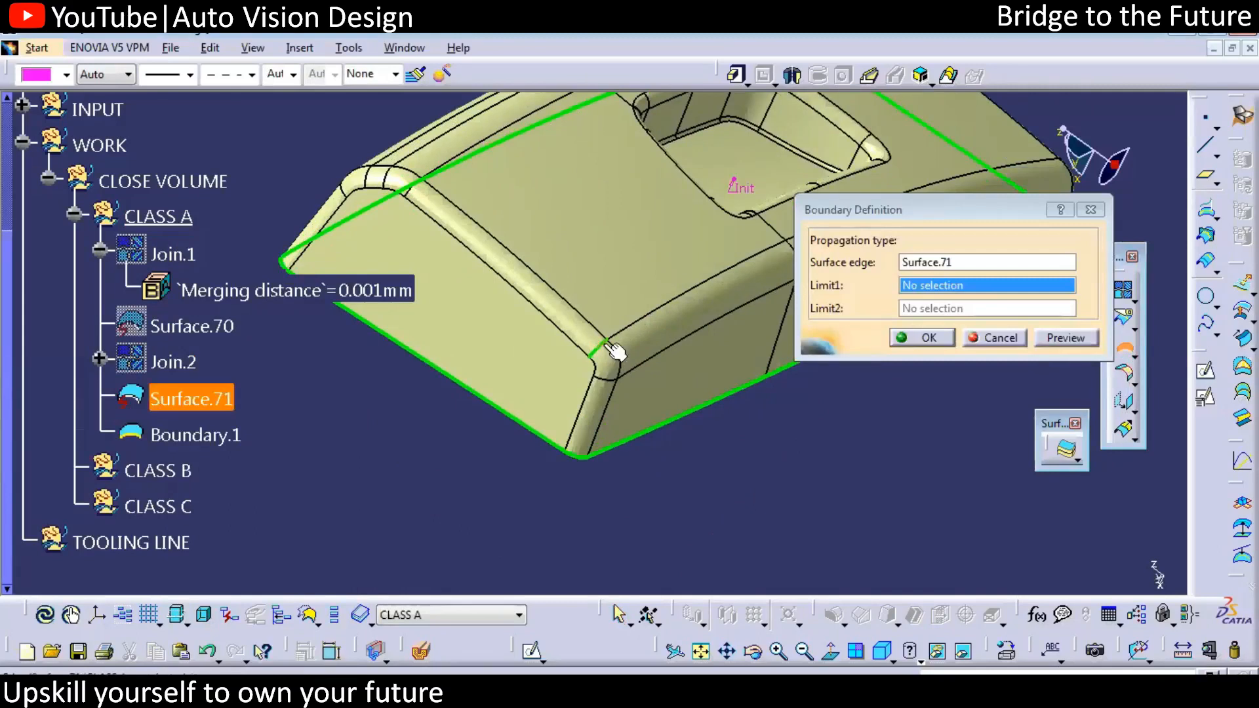
middle_click_drag(603, 367, 590, 459)
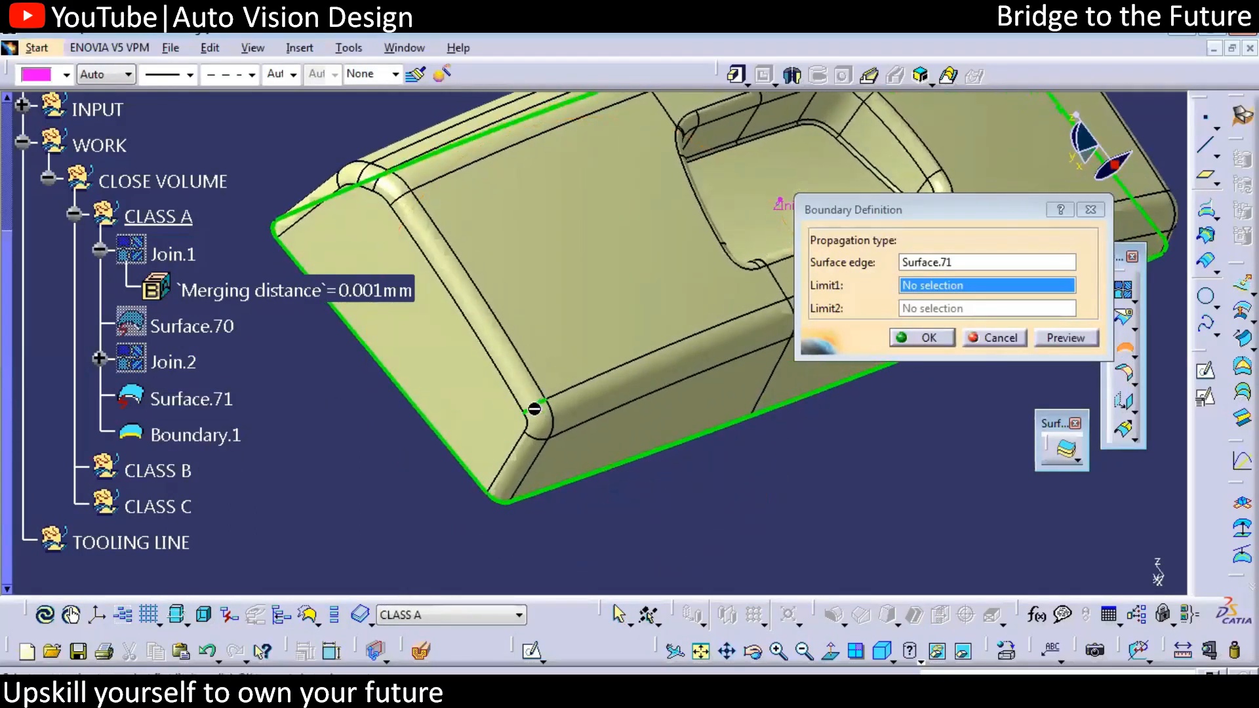
left_click(927, 337)
left_click(1152, 566)
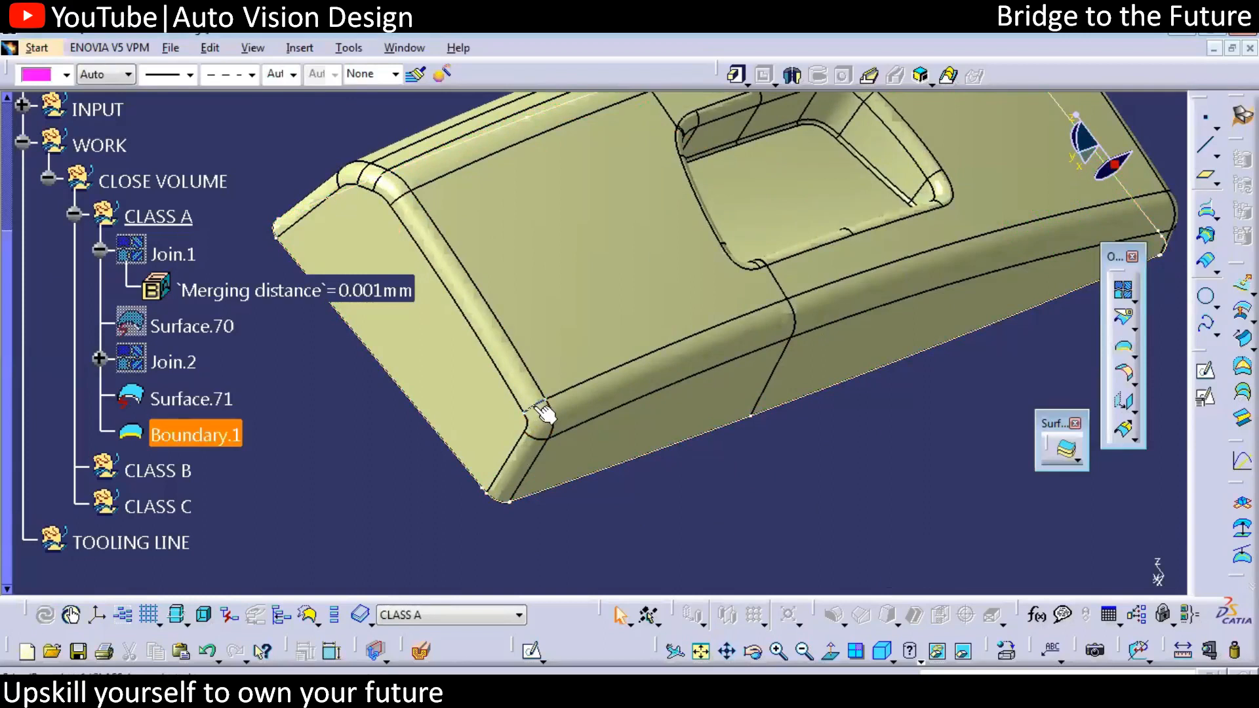
left_click(229, 430)
key("ctrl+h")
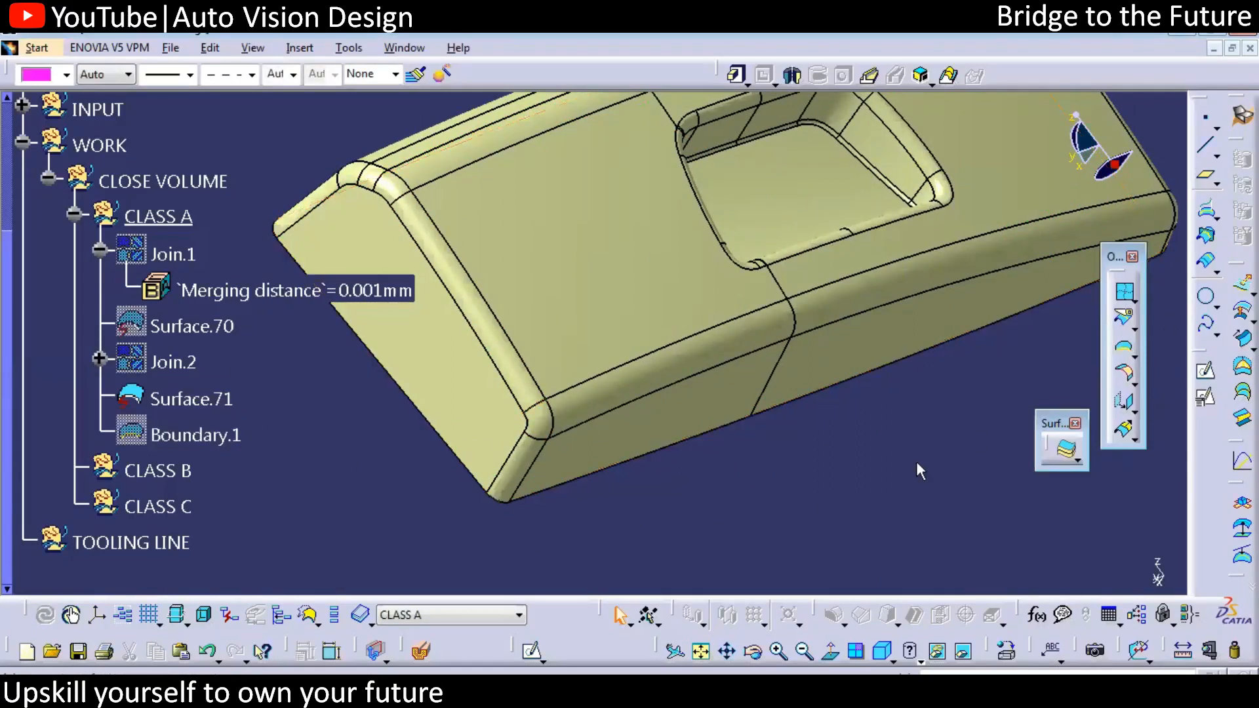
Step: Join Surface.71 with an increased merging distance
left_click(971, 361)
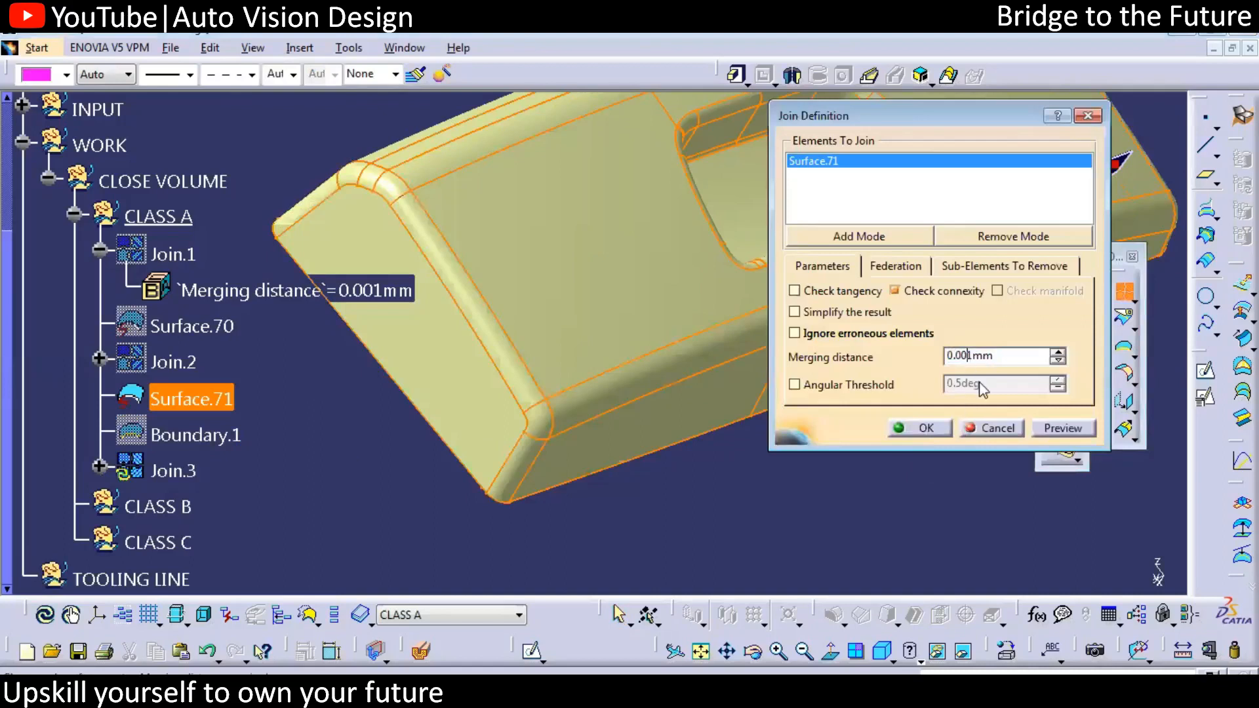
type("5")
left_click(920, 427)
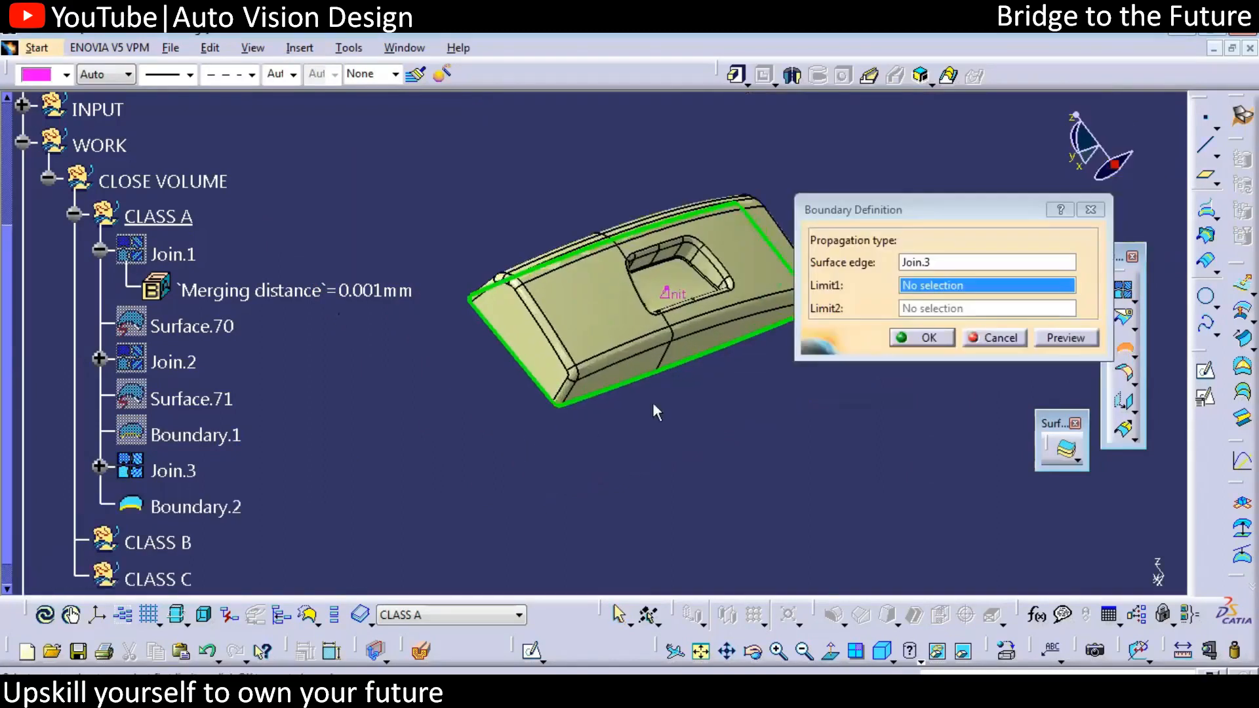
Step: Examine the free edges of Join.3 in the Boundary preview and discard the boundary
middle_click_drag(651, 403, 594, 299)
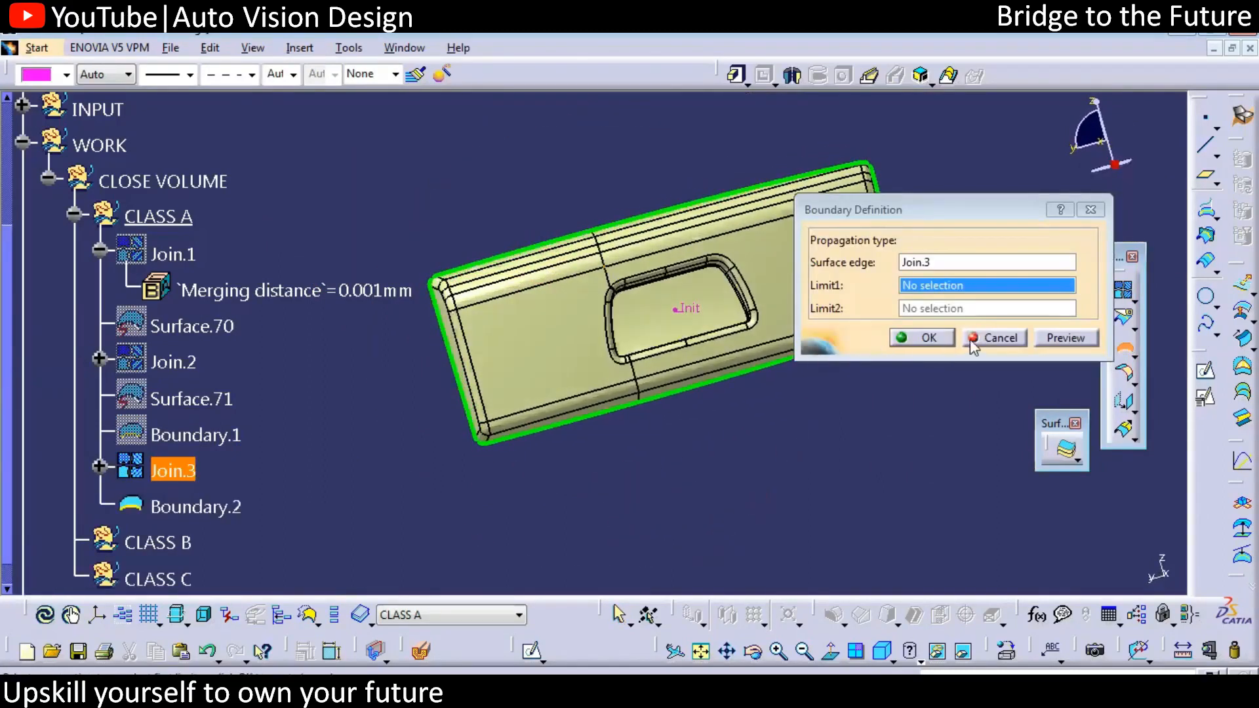
key("Escape")
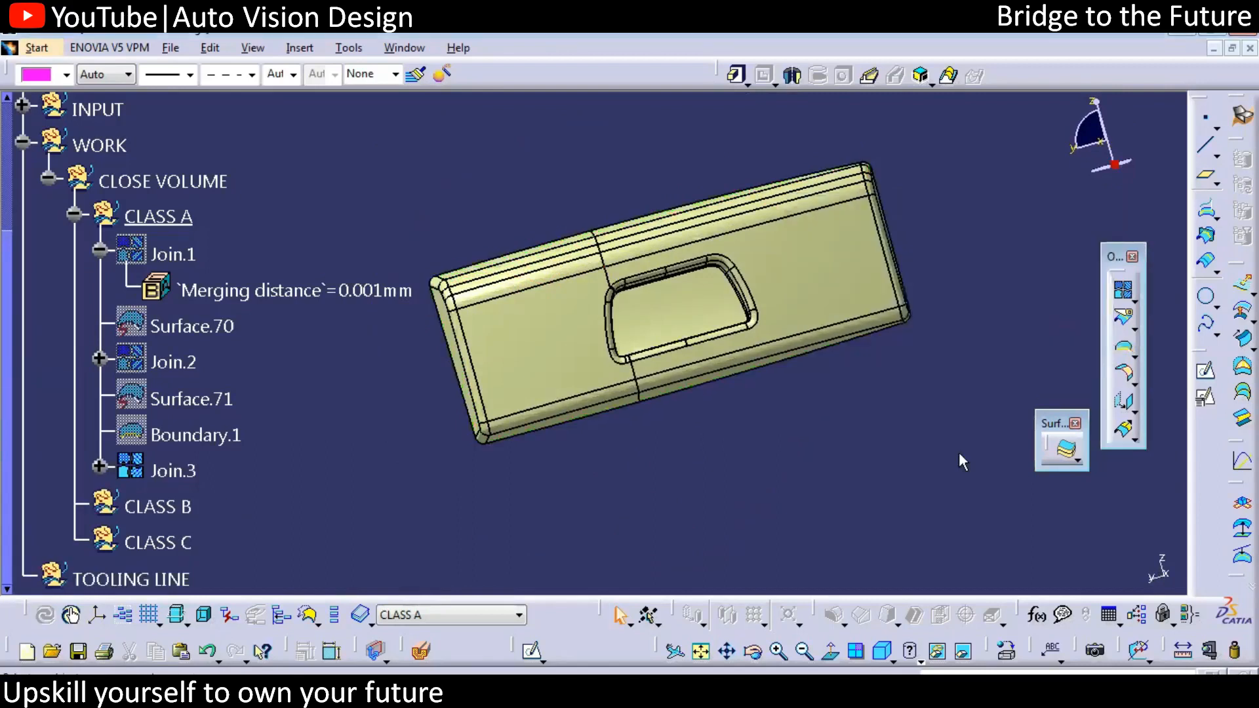
middle_click_drag(817, 486, 604, 250)
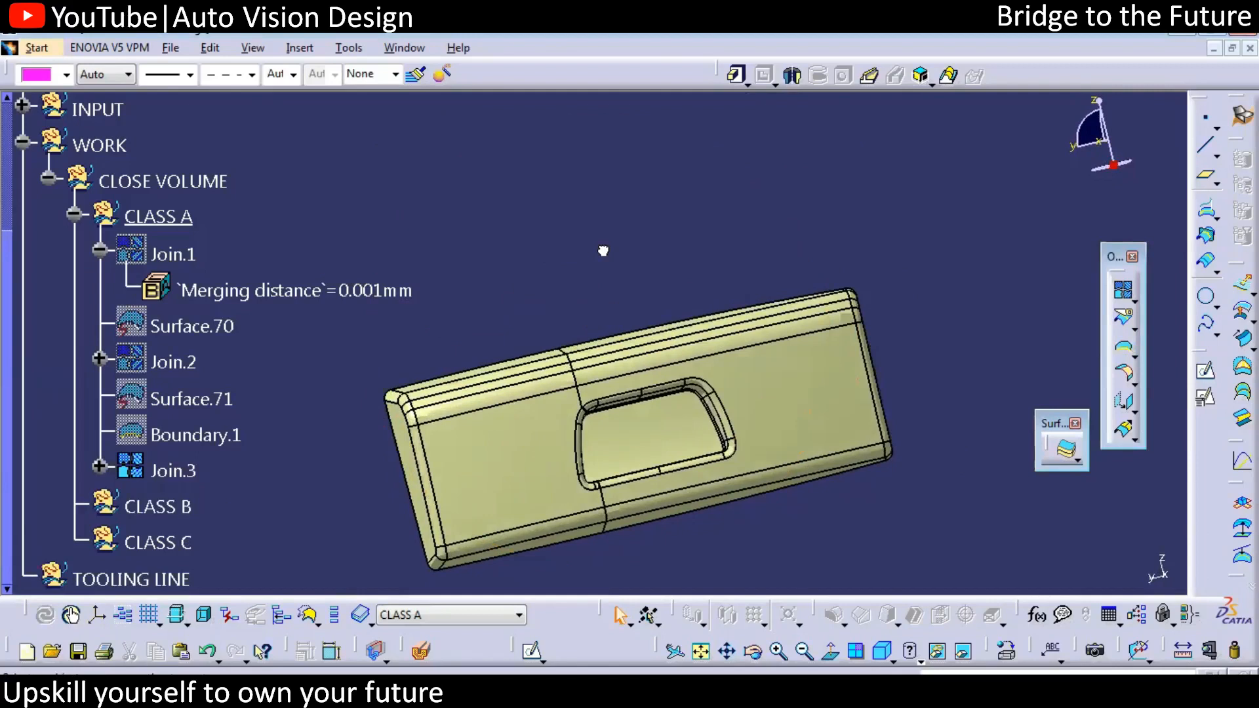
Step: Delete Surface.70, Join.2, Surface.71, Boundary.1 and Join.3 from CLASS A, keeping only Join.1
right_click(181, 467)
left_click(111, 371)
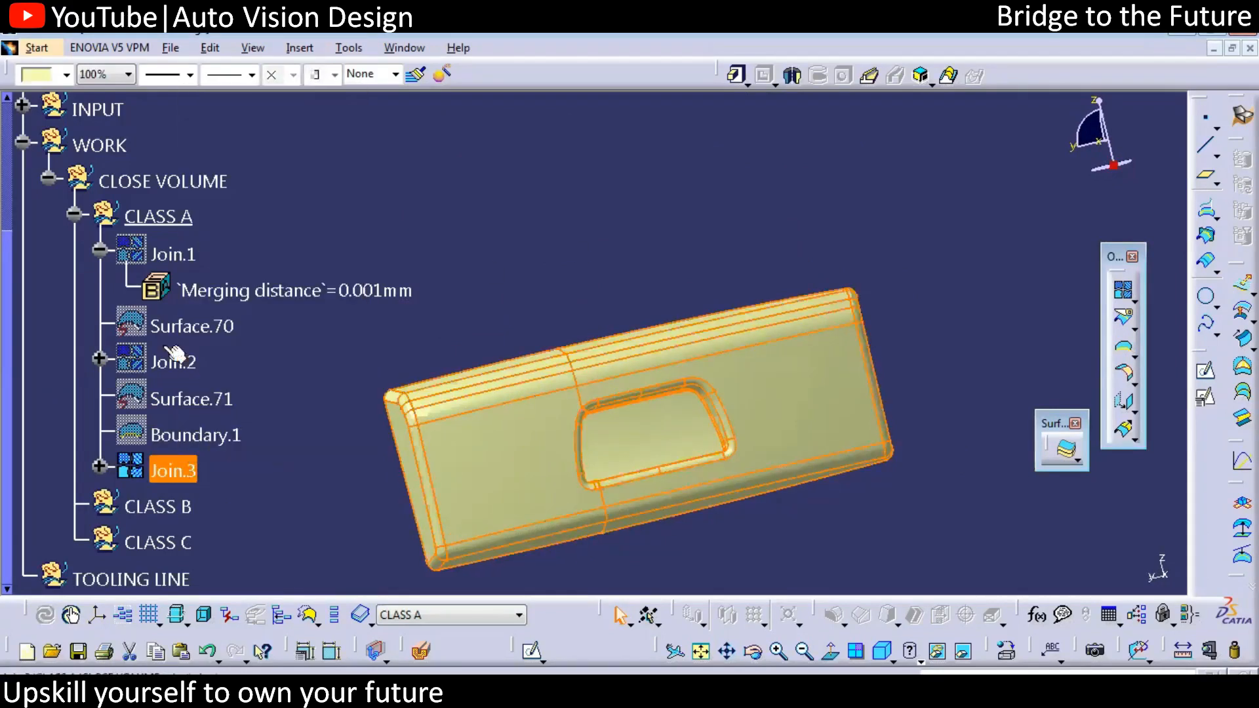
left_click(195, 329)
left_click(172, 439, "shift")
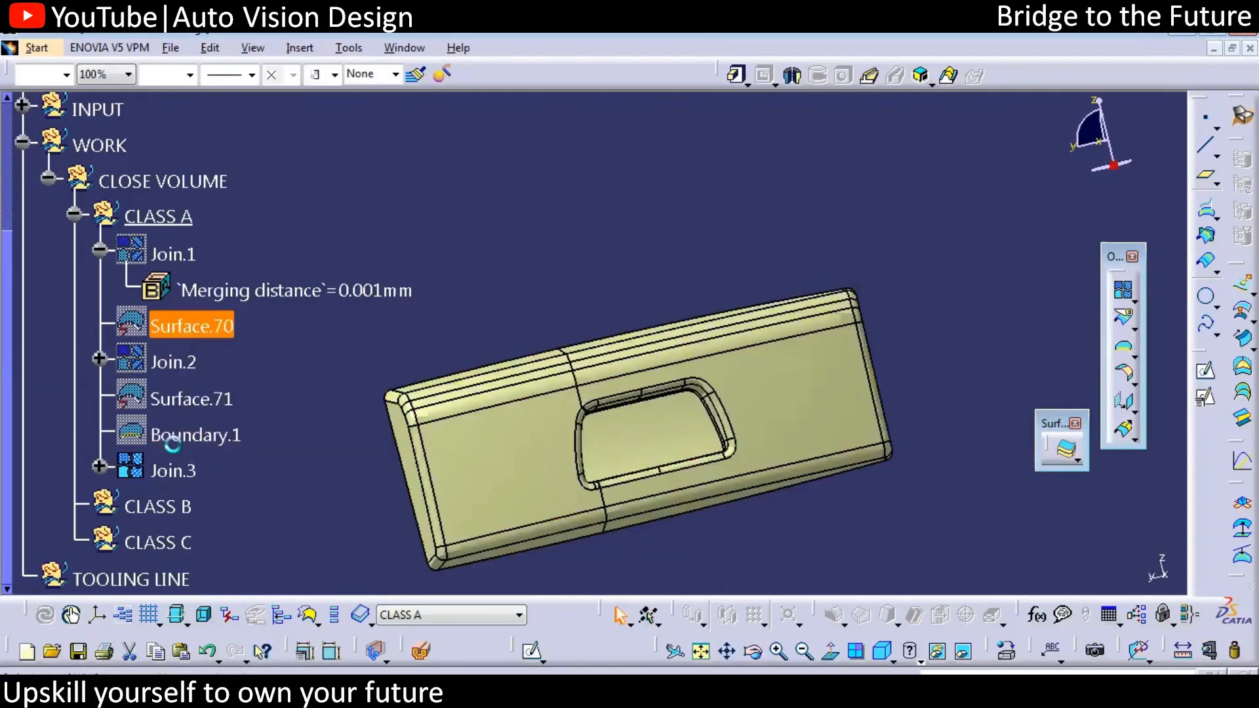
left_click(171, 467, "shift")
left_click(192, 326)
left_click(174, 470, "shift")
key("Delete")
Step: Show Join.1 and set its merging distance to 0.01 mm
right_click(190, 247)
left_click(223, 296)
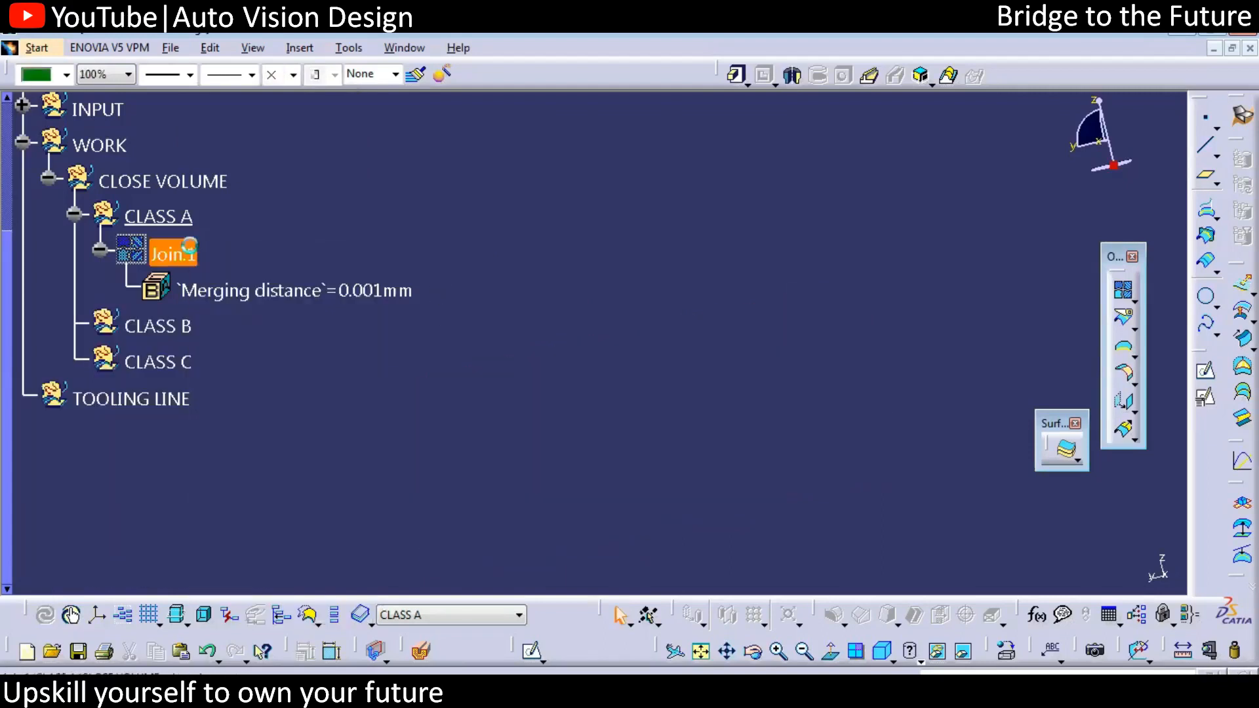
middle_click_drag(577, 420, 537, 308)
double_click(288, 290)
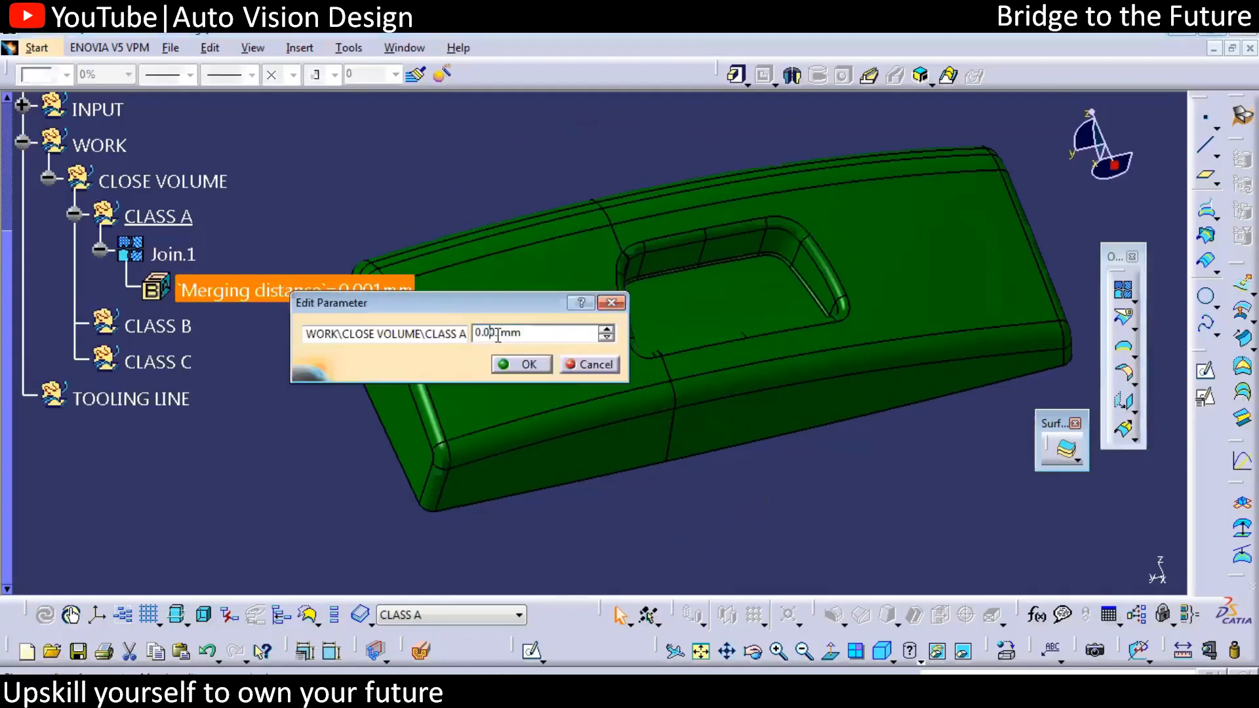
left_click(497, 337)
key("BackSpace")
left_click(526, 367)
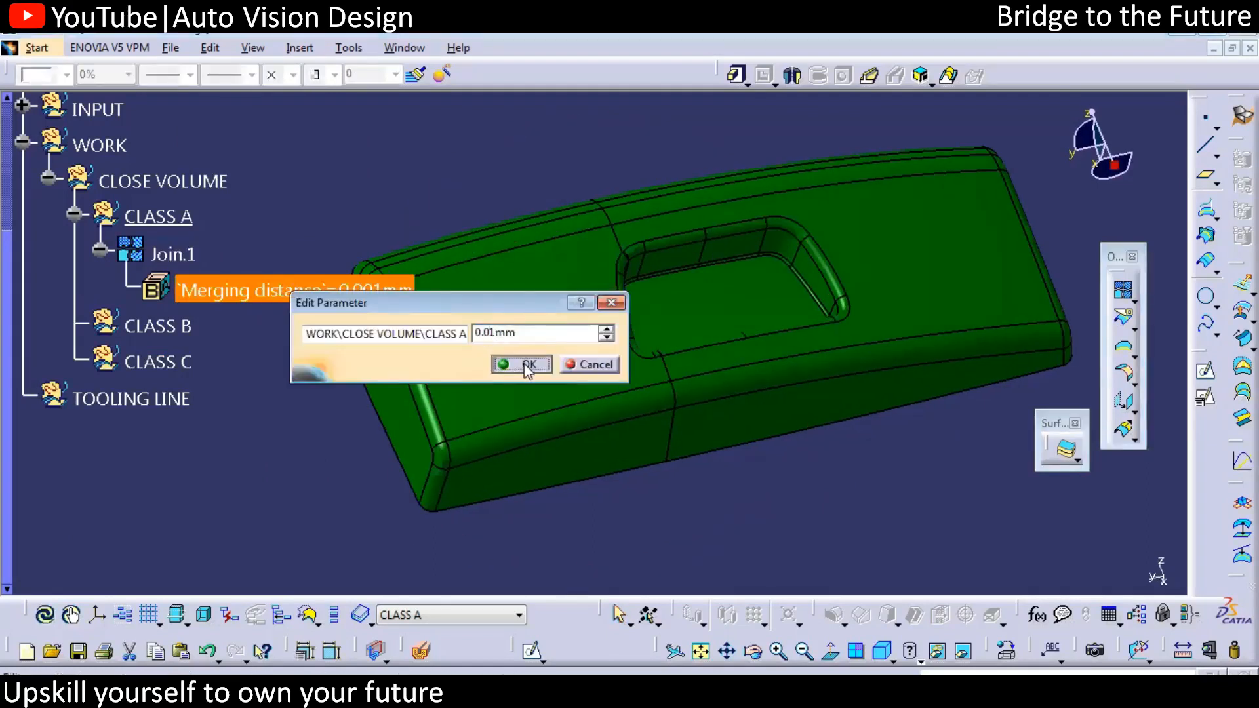
Step: Define the TOOLING LINE geometrical set as the in-work object
left_click(124, 396)
right_click(124, 396)
left_click(210, 441)
Step: Create an on-surface point on the recess face of Join.1 with its distance set to 0 mm
left_click(1206, 119)
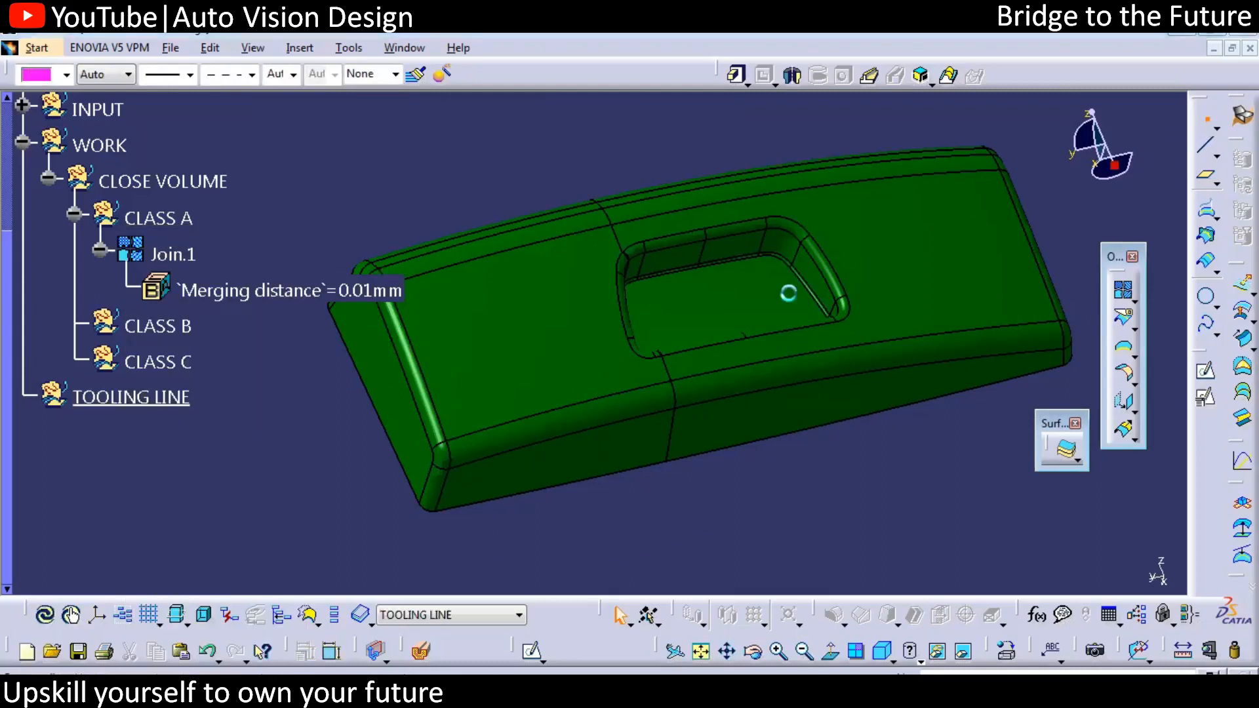
left_click(708, 320)
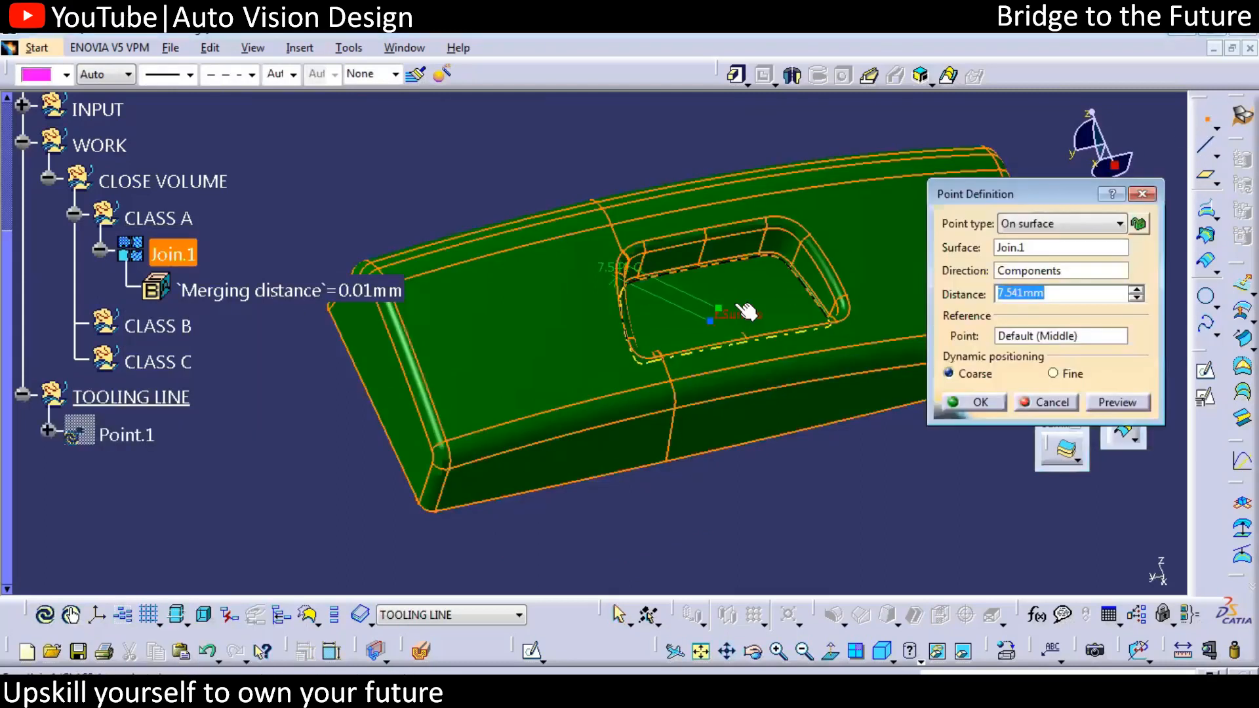
type("0")
key("Return")
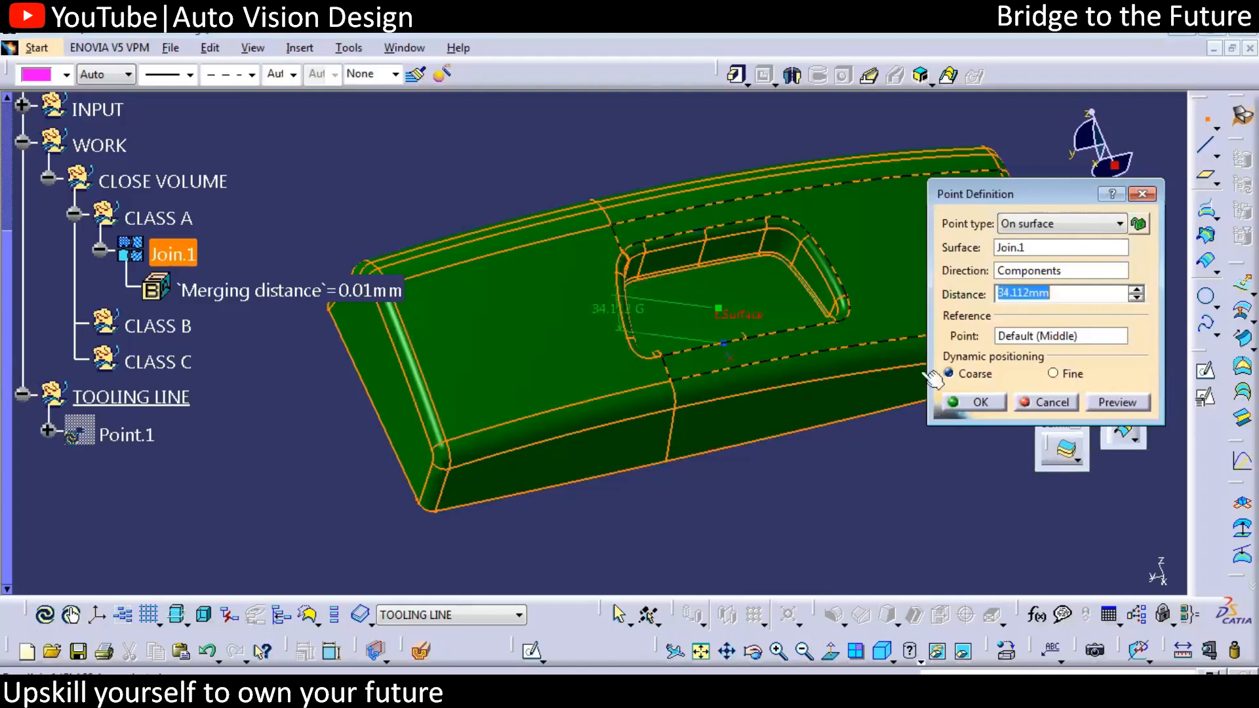
left_click(961, 408)
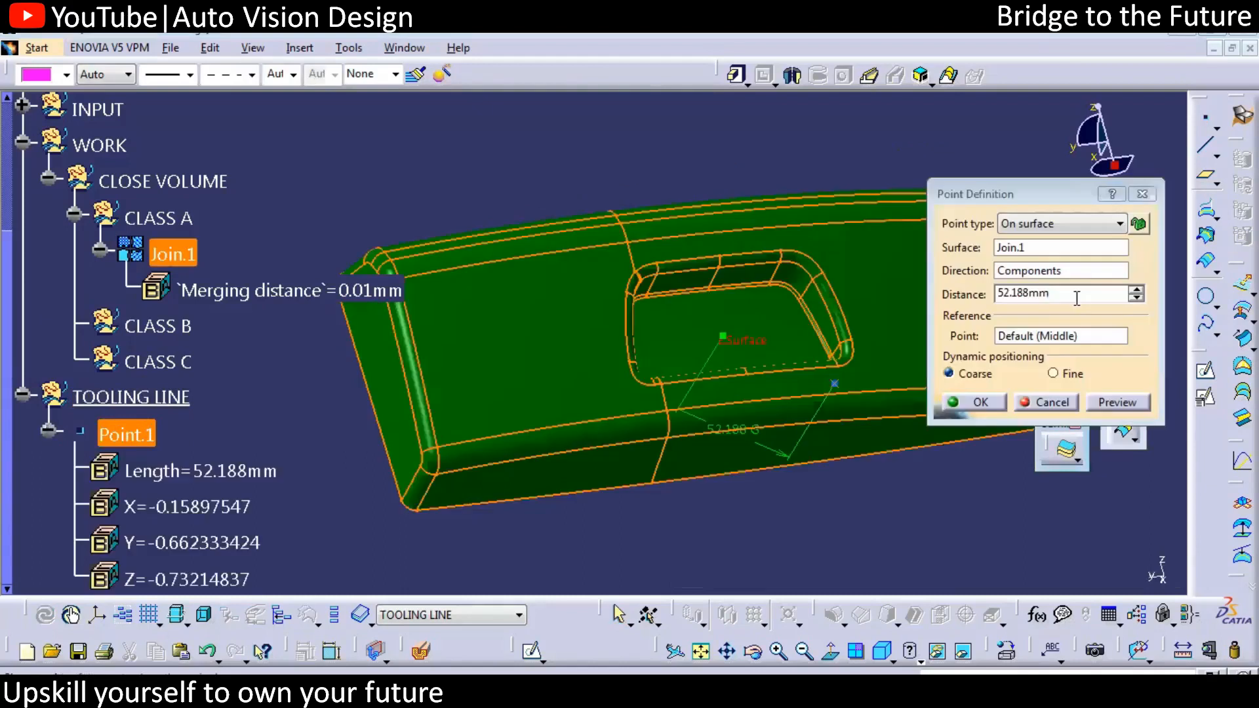
left_click_drag(1077, 297, 843, 308)
type("0")
key("Return")
middle_click_drag(754, 385, 784, 422)
Step: Isolate Point.1 and change its point type from Explicit to Coordinates
left_click(129, 444)
right_click(175, 430)
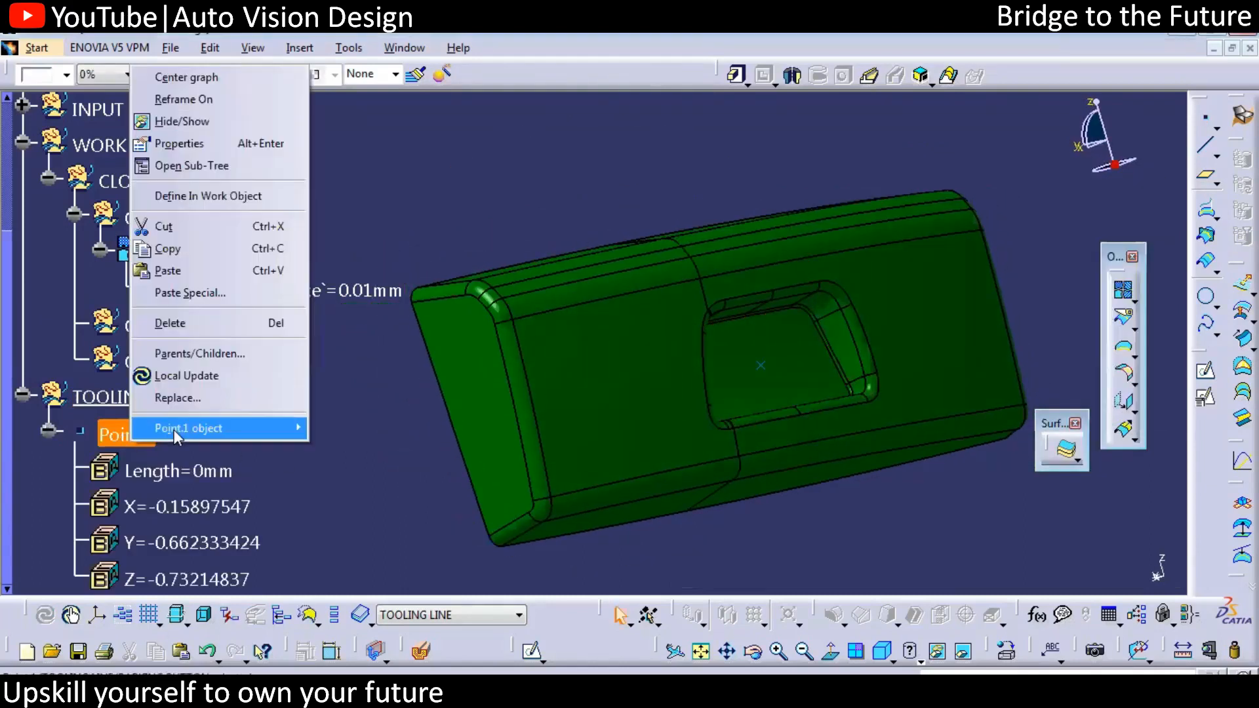
mouse_move(175, 431)
left_click(379, 475)
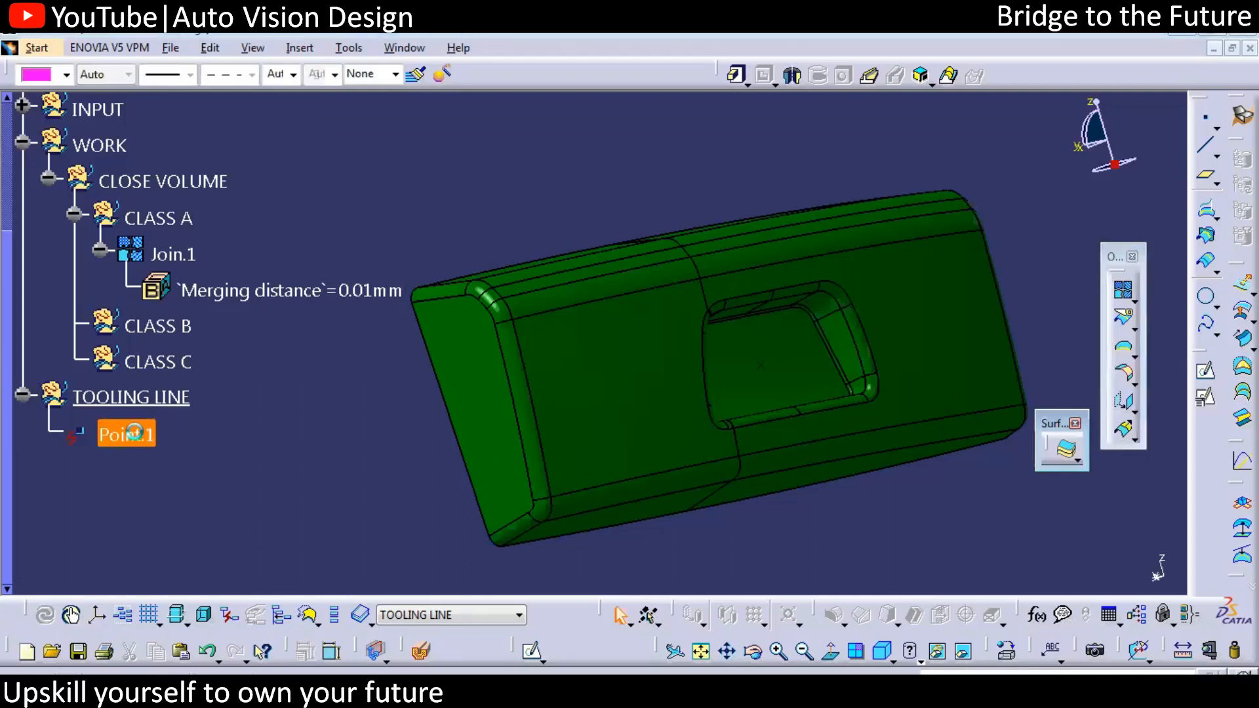
left_click(1069, 228)
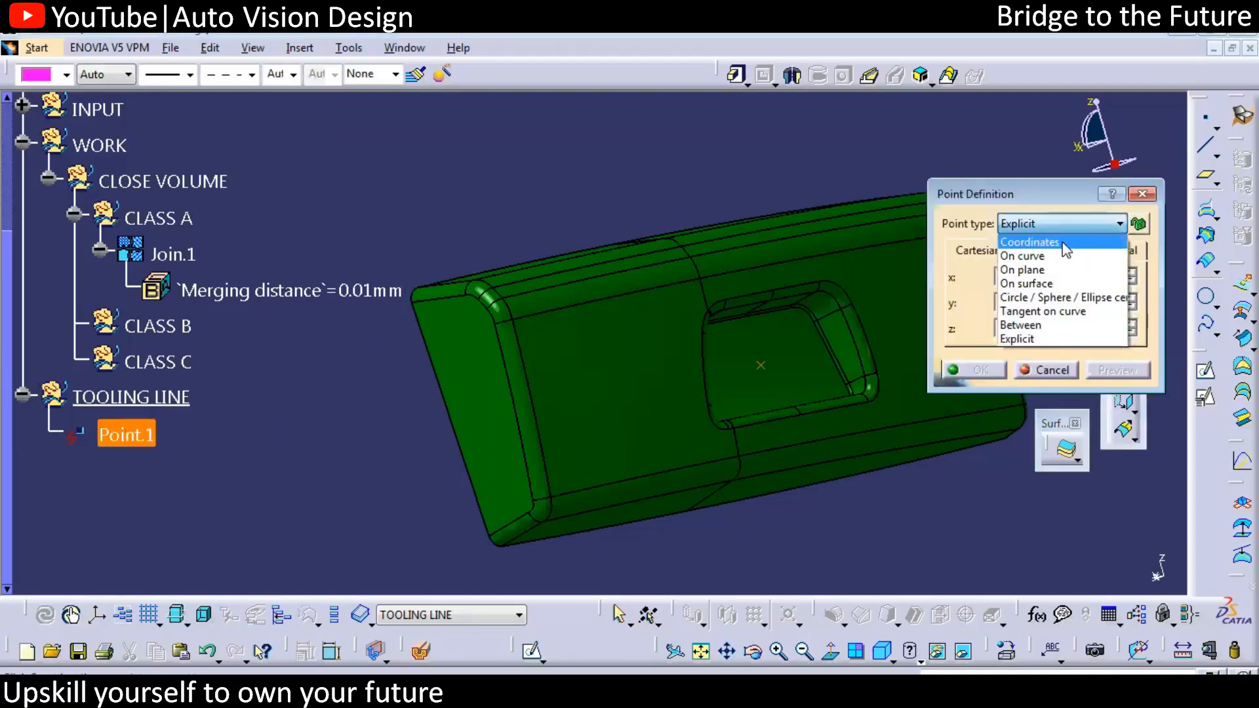
left_click(1065, 250)
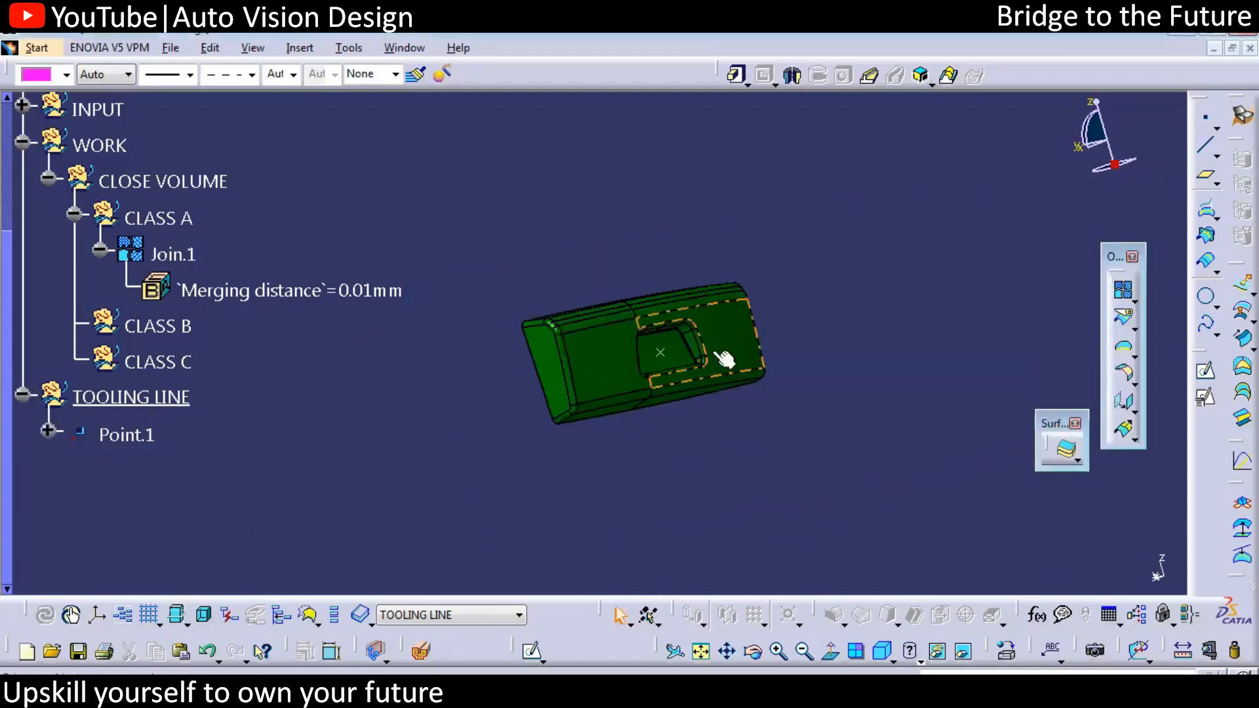
middle_click_drag(662, 384, 638, 413)
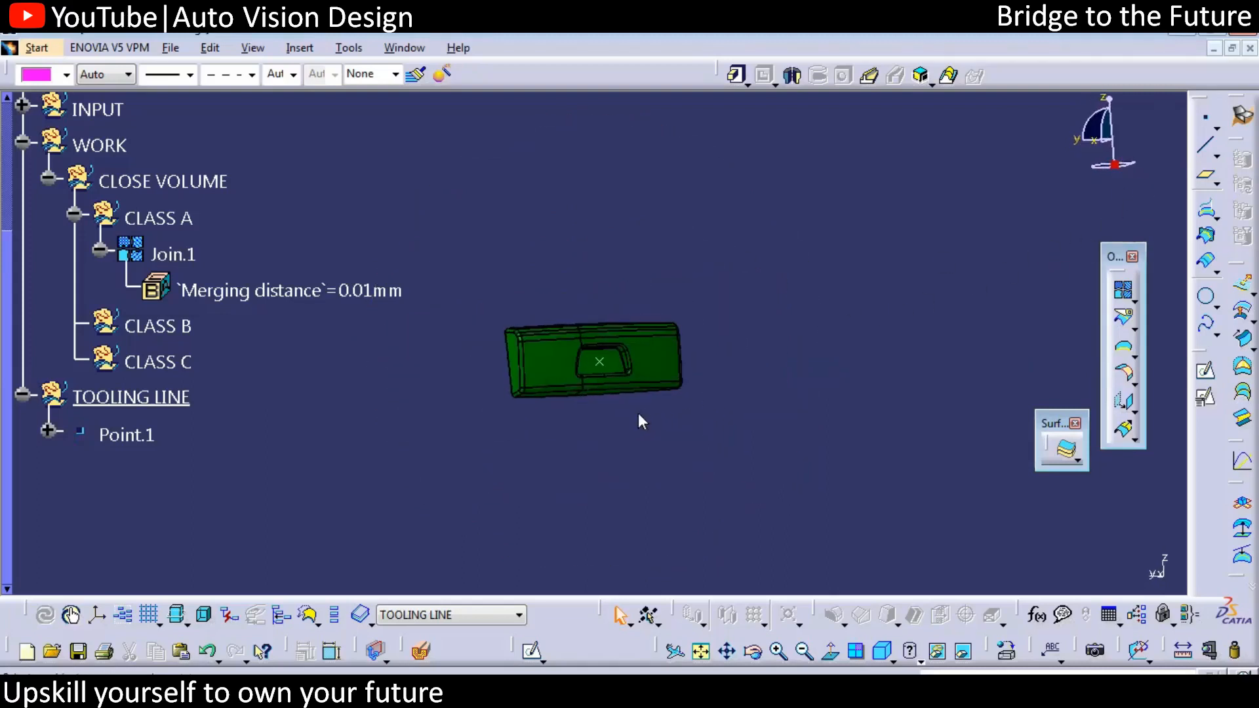
middle_click_drag(720, 420, 1117, 196)
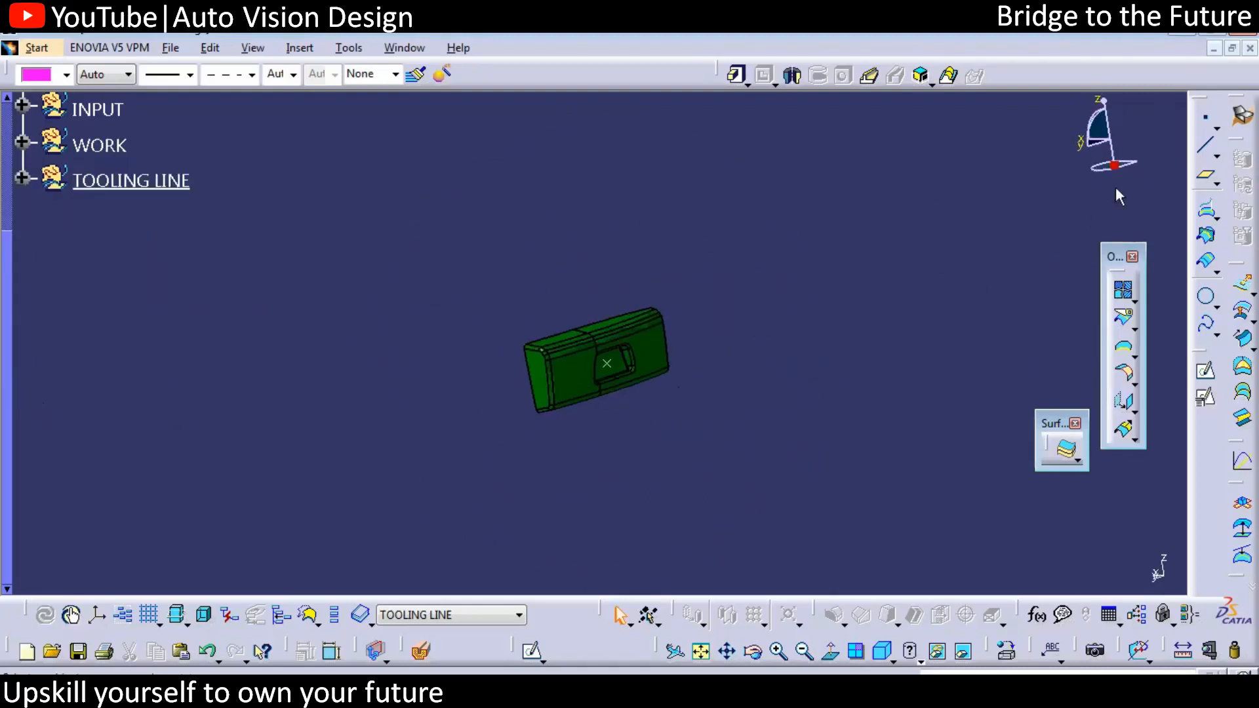
left_click(1081, 148)
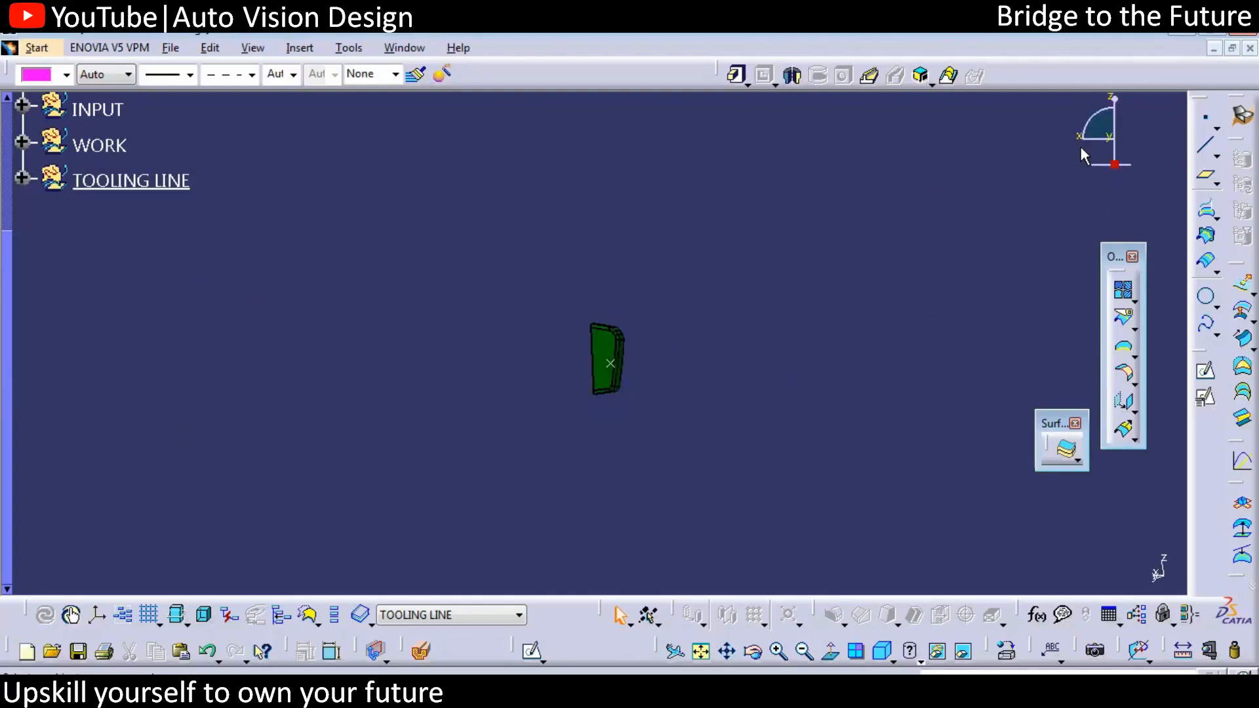
left_click(1117, 134)
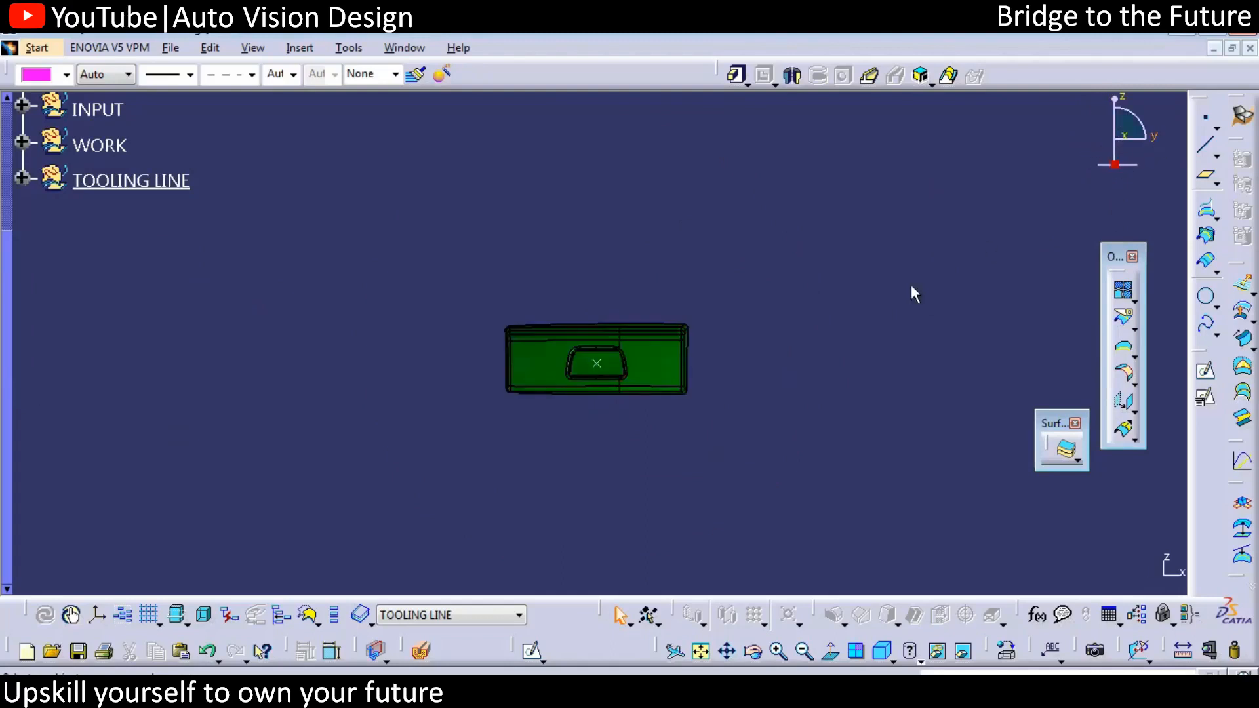
middle_click_drag(593, 325, 637, 72)
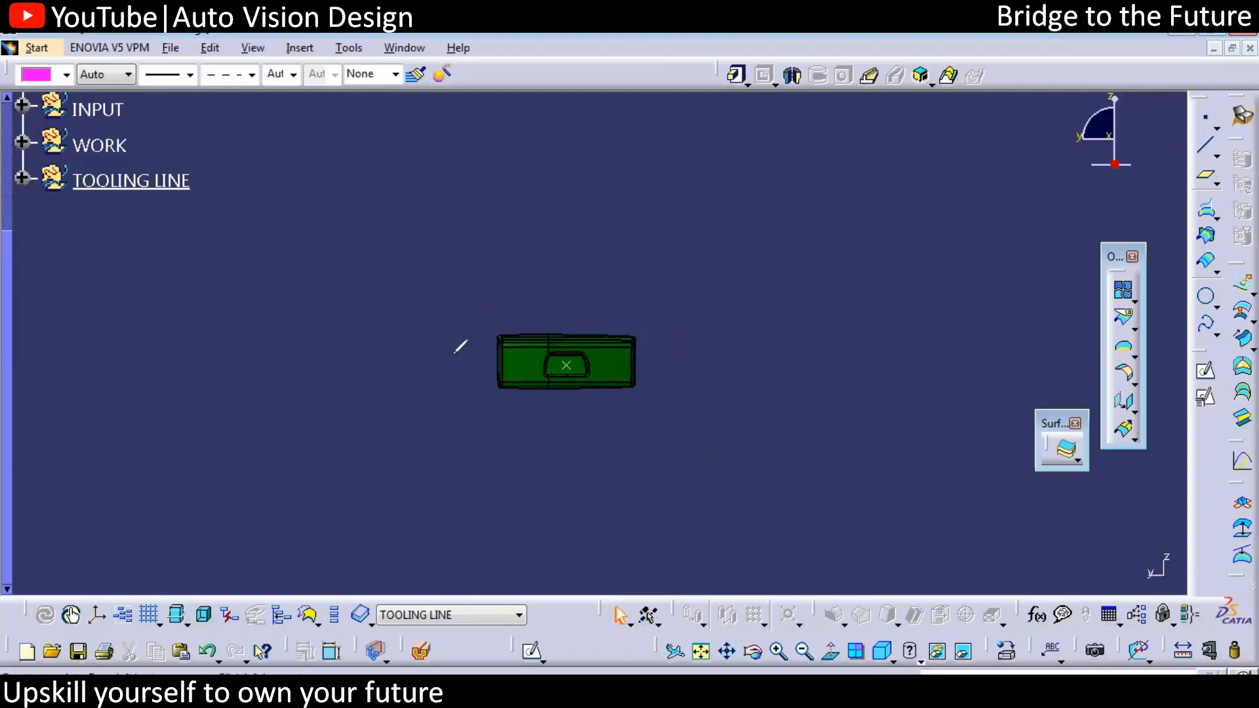
left_click_drag(274, 330, 898, 332)
mouse_move(269, 330)
left_mouse_down()
mouse_move(269, 373)
mouse_move(347, 386)
mouse_move(911, 366)
mouse_move(896, 387)
left_mouse_up()
left_click_drag(357, 332, 358, 381)
left_click_drag(701, 338, 703, 373)
left_click_drag(808, 341, 806, 383)
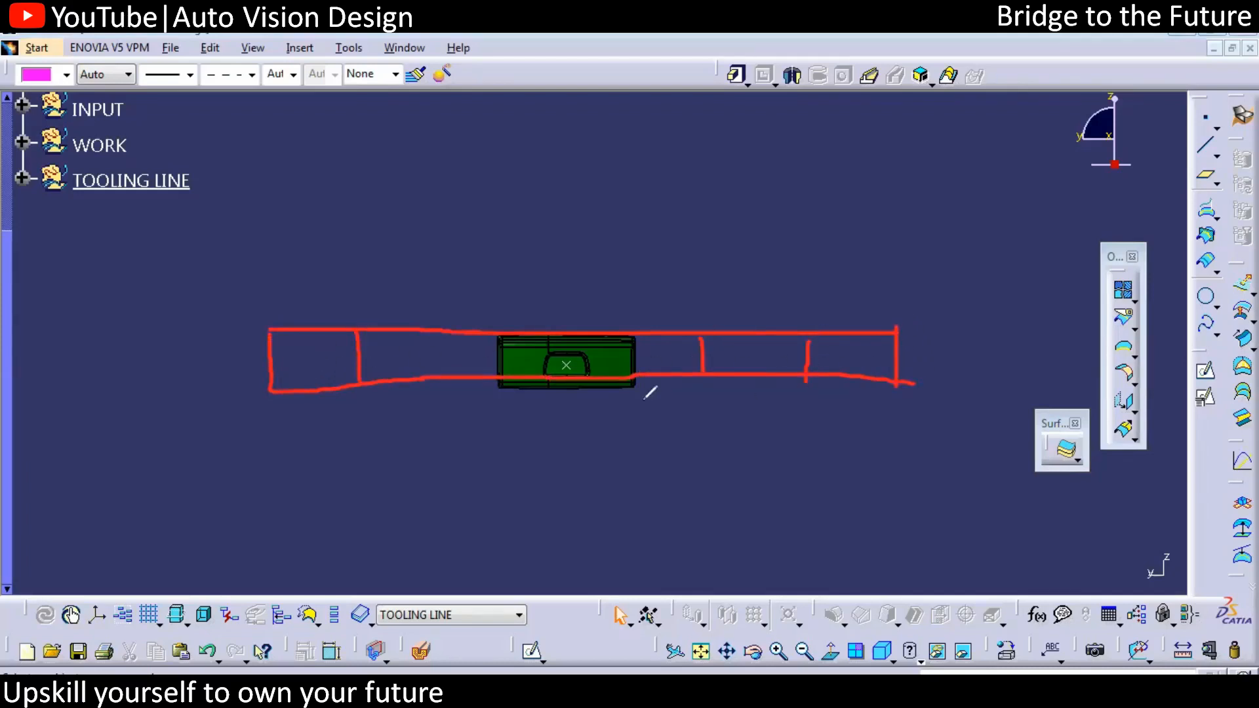
mouse_move(266, 410)
left_mouse_down()
mouse_move(921, 420)
mouse_move(905, 602)
mouse_move(227, 575)
left_mouse_up()
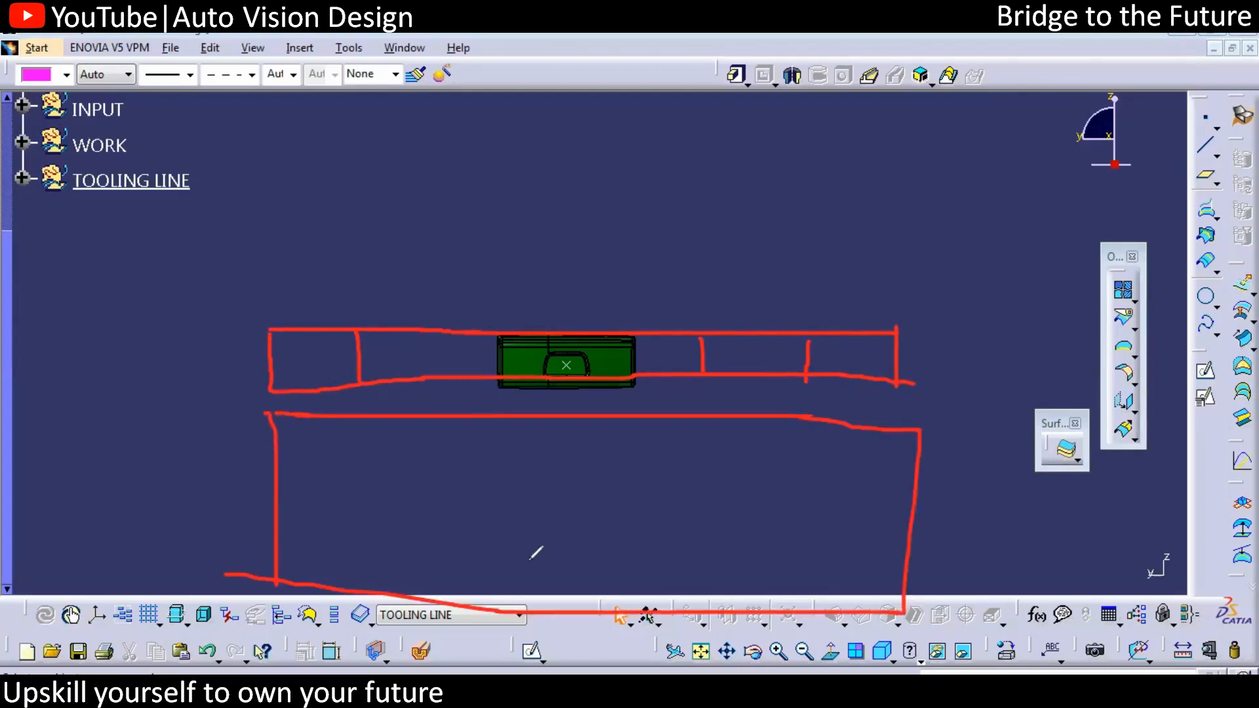
left_click_drag(1248, 236, 1239, 283)
left_click_drag(1159, 336, 1242, 445)
left_click_drag(1161, 467, 1251, 279)
left_click_drag(1157, 336, 1225, 434)
left_click_drag(1219, 344, 1177, 436)
mouse_move(501, 254)
left_mouse_down()
mouse_move(536, 321)
mouse_move(559, 294)
left_mouse_up()
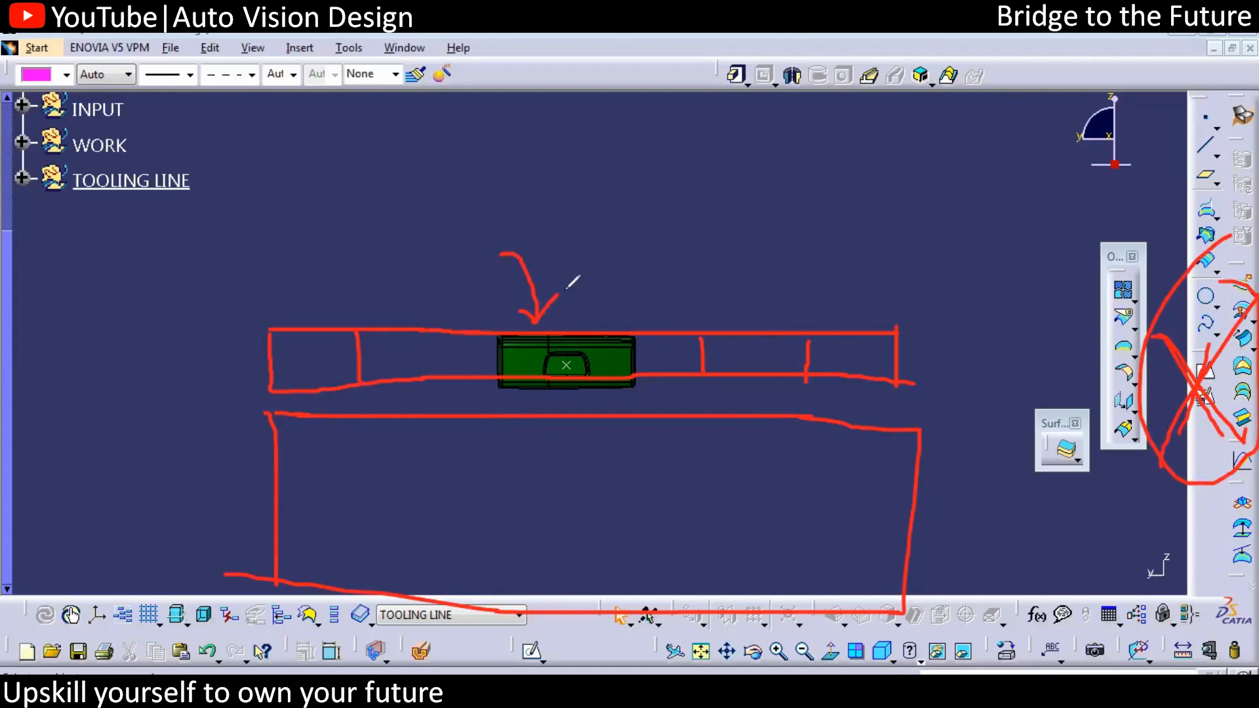
mouse_move(50, 302)
left_mouse_down()
mouse_move(88, 362)
mouse_move(111, 296)
mouse_move(50, 303)
left_mouse_up()
mouse_move(1082, 279)
left_mouse_down()
mouse_move(1082, 347)
mouse_move(1122, 346)
mouse_move(1122, 284)
left_mouse_up()
left_click_drag(66, 311, 62, 363)
left_click_drag(113, 336, 92, 365)
left_click_drag(120, 304, 57, 374)
left_click_drag(1119, 283, 1080, 369)
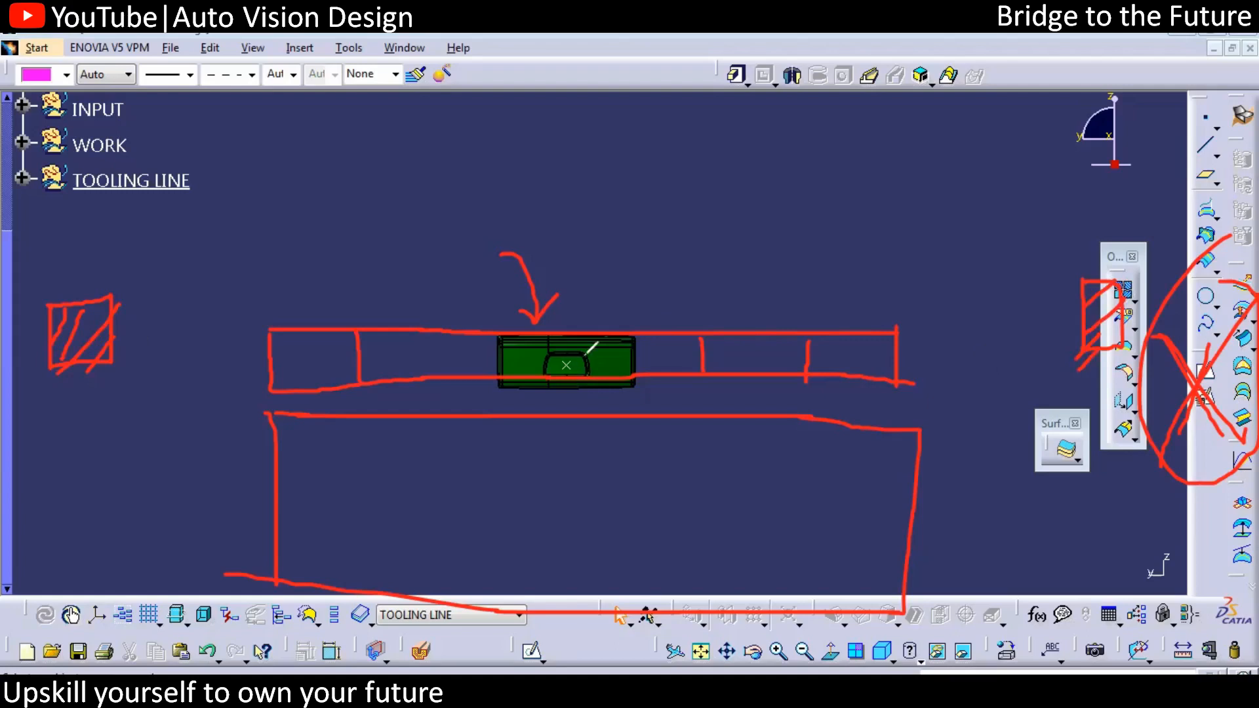
left_click_drag(516, 303, 535, 324)
mouse_move(1114, 124)
left_mouse_down()
mouse_move(1121, 139)
mouse_move(1118, 126)
left_mouse_up()
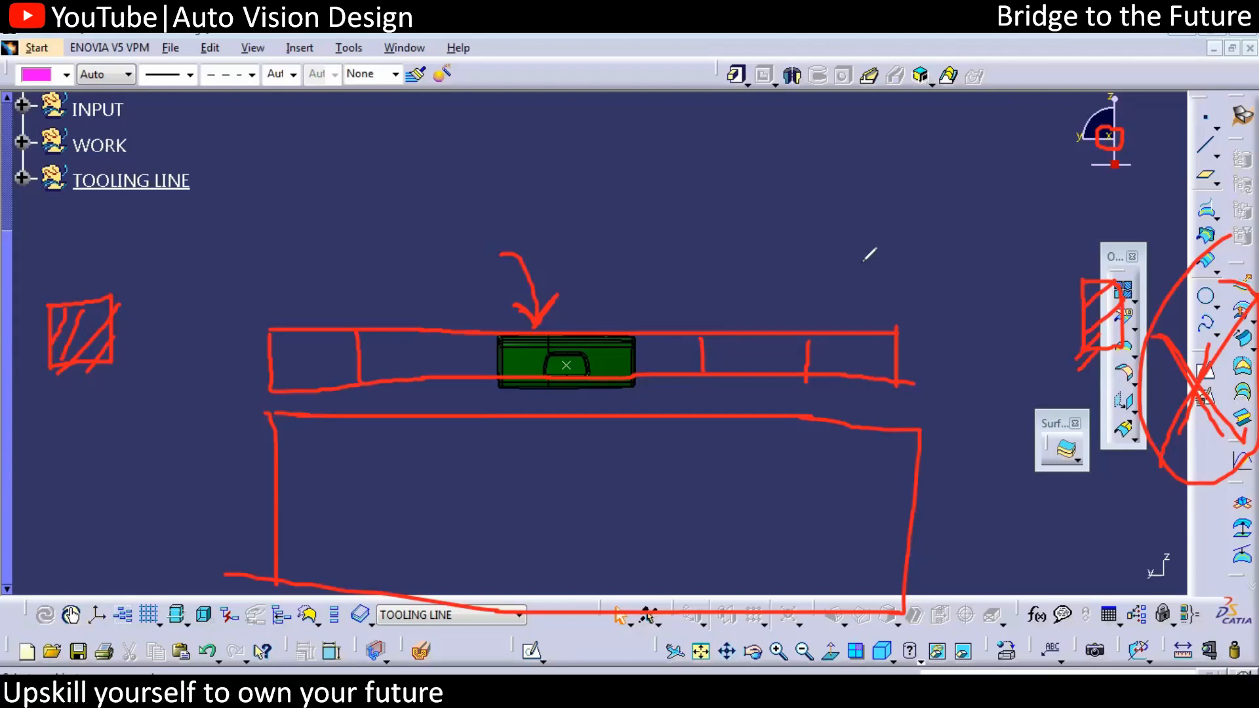
mouse_move(945, 216)
left_mouse_down()
mouse_move(1072, 152)
mouse_move(1037, 159)
mouse_move(1055, 174)
left_mouse_up()
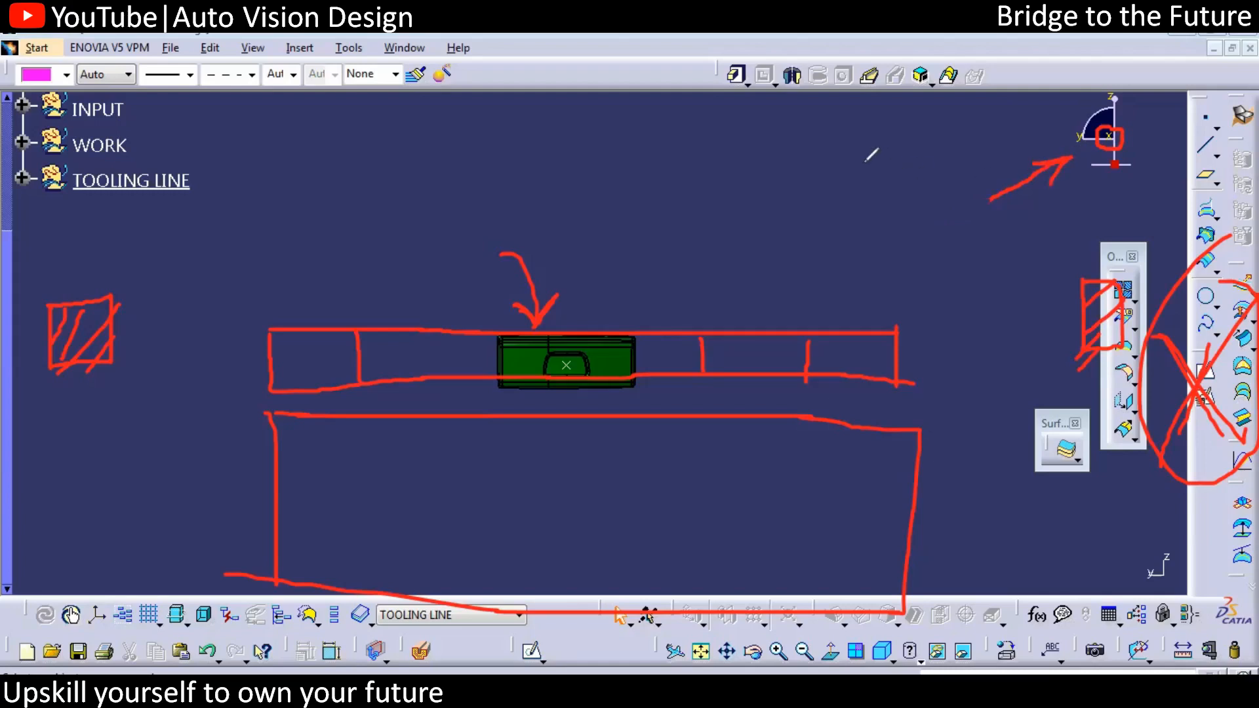
key("Escape")
Step: Create a Point-Direction line from Point.1 along the X component, starting at about -482 mm and ending at about -120 mm
mouse_move(811, 343)
middle_mouse_down()
mouse_move(598, 335)
mouse_move(714, 374)
mouse_move(502, 467)
middle_mouse_up()
left_click(1202, 150)
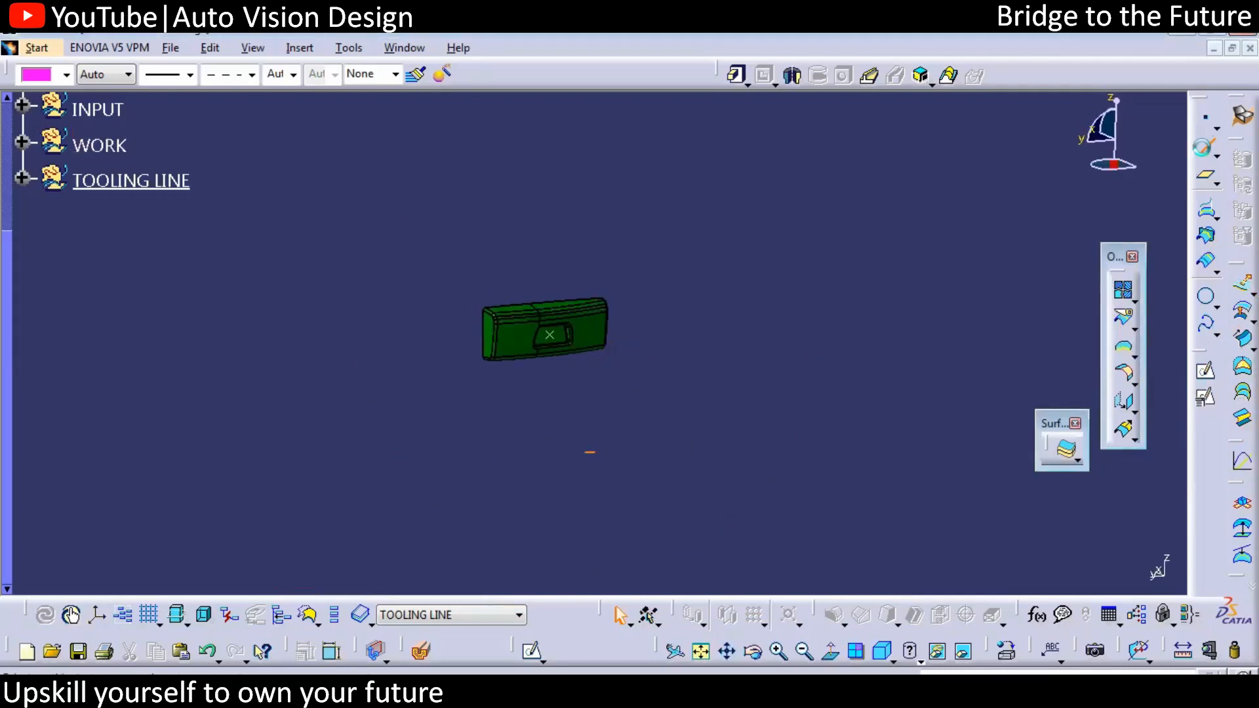
left_click(550, 336)
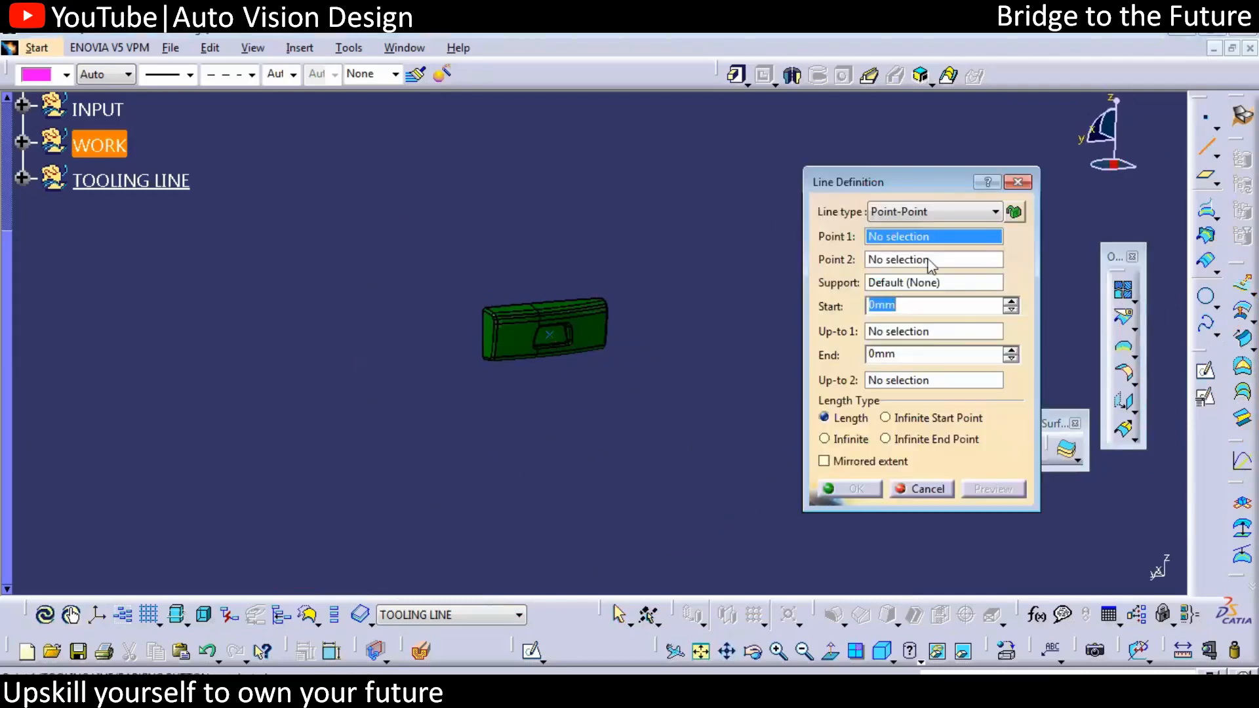
left_click(924, 212)
left_click(911, 240)
right_click(910, 260)
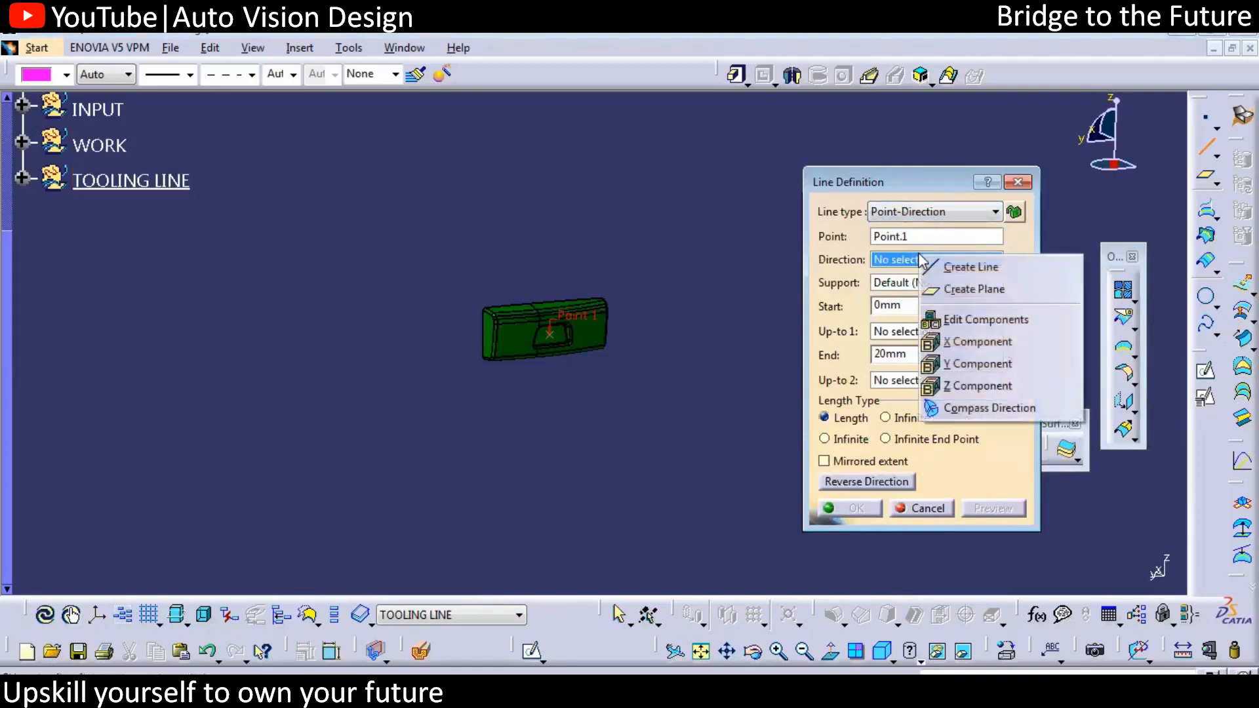
left_click(977, 341)
middle_click_drag(525, 354, 552, 393)
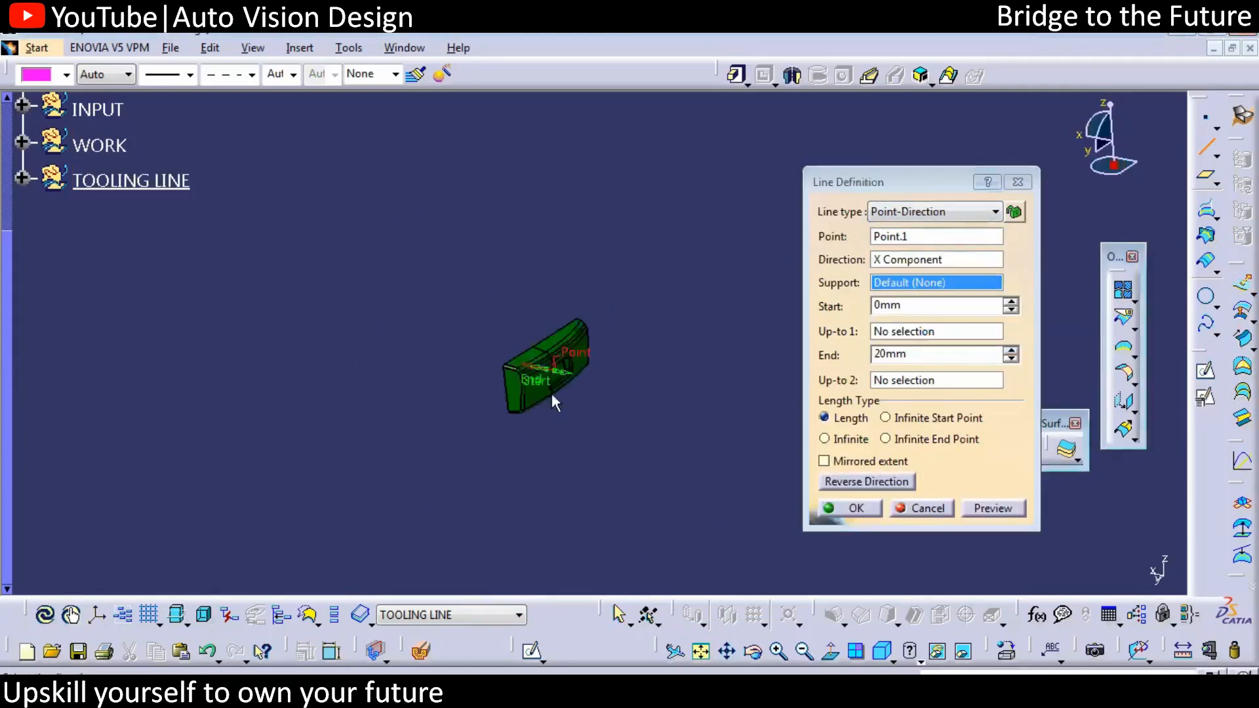
left_click_drag(544, 387, 740, 410)
left_click_drag(542, 393, 598, 400)
left_click(860, 513)
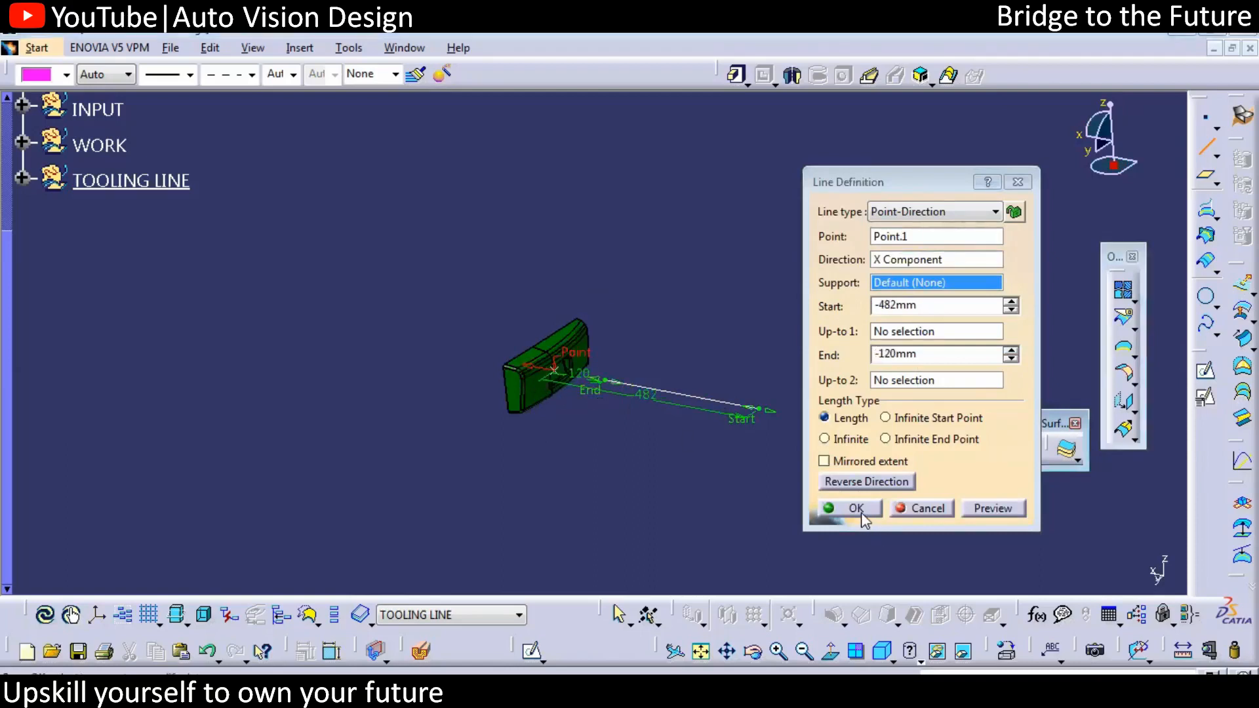
Step: Run a Feature Draft Analysis on the Join.1 surface, using the compass placed on the tooling line to set the X direction
middle_click_drag(654, 422, 663, 343)
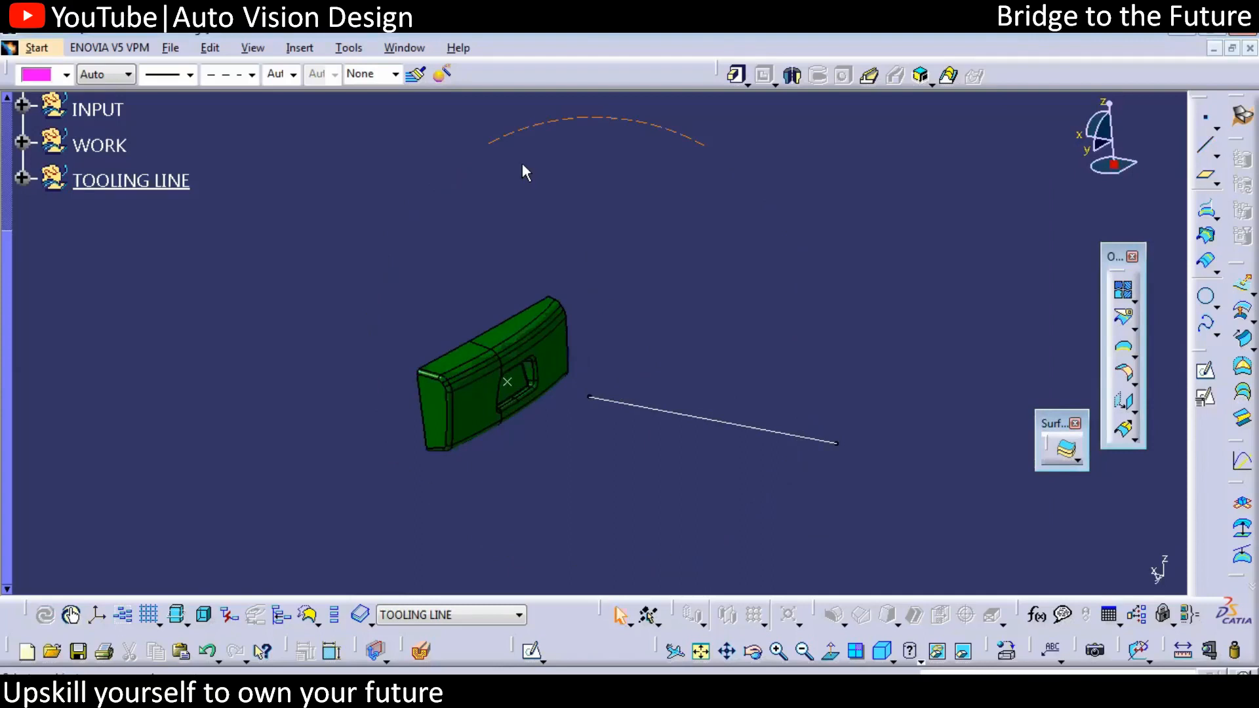
left_click(300, 48)
mouse_move(403, 439)
left_click(564, 464)
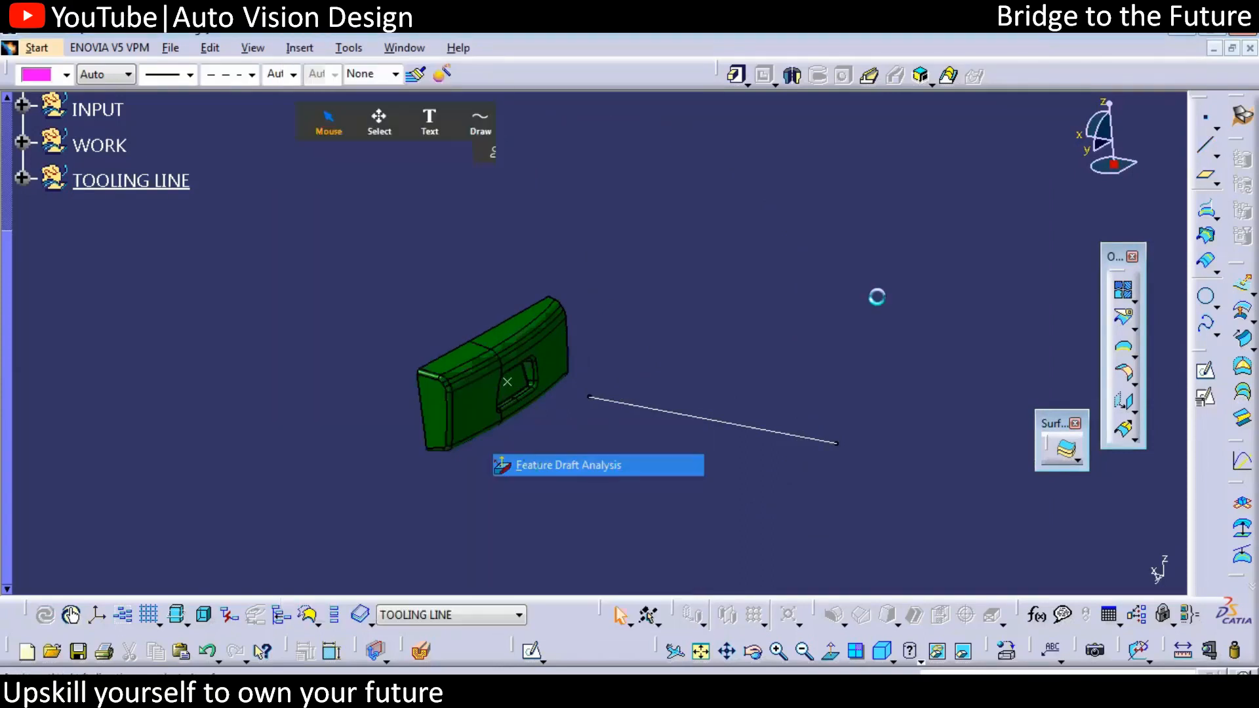
left_click_drag(1109, 165, 707, 393)
middle_click_drag(683, 314, 736, 231)
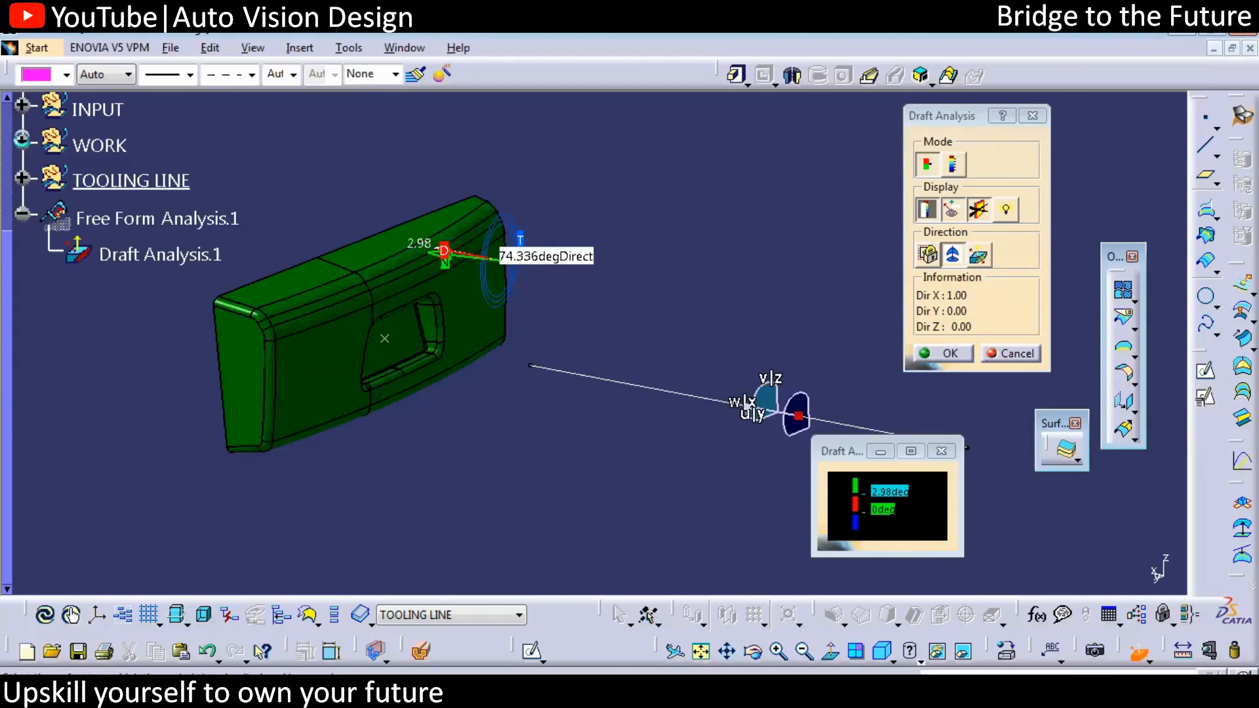
left_click(22, 141)
middle_click_drag(504, 450, 640, 499)
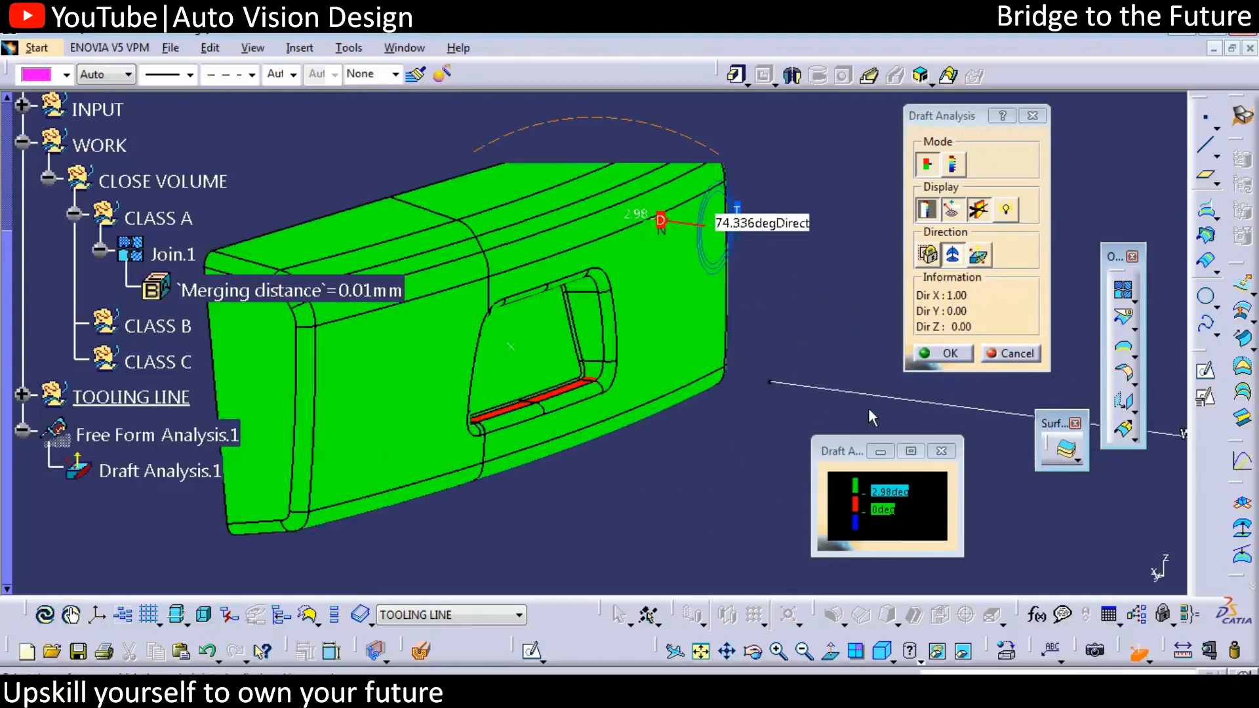
Step: Turn on the light effect in the draft analysis and inspect the draft angles on the recess walls
double_click(893, 493)
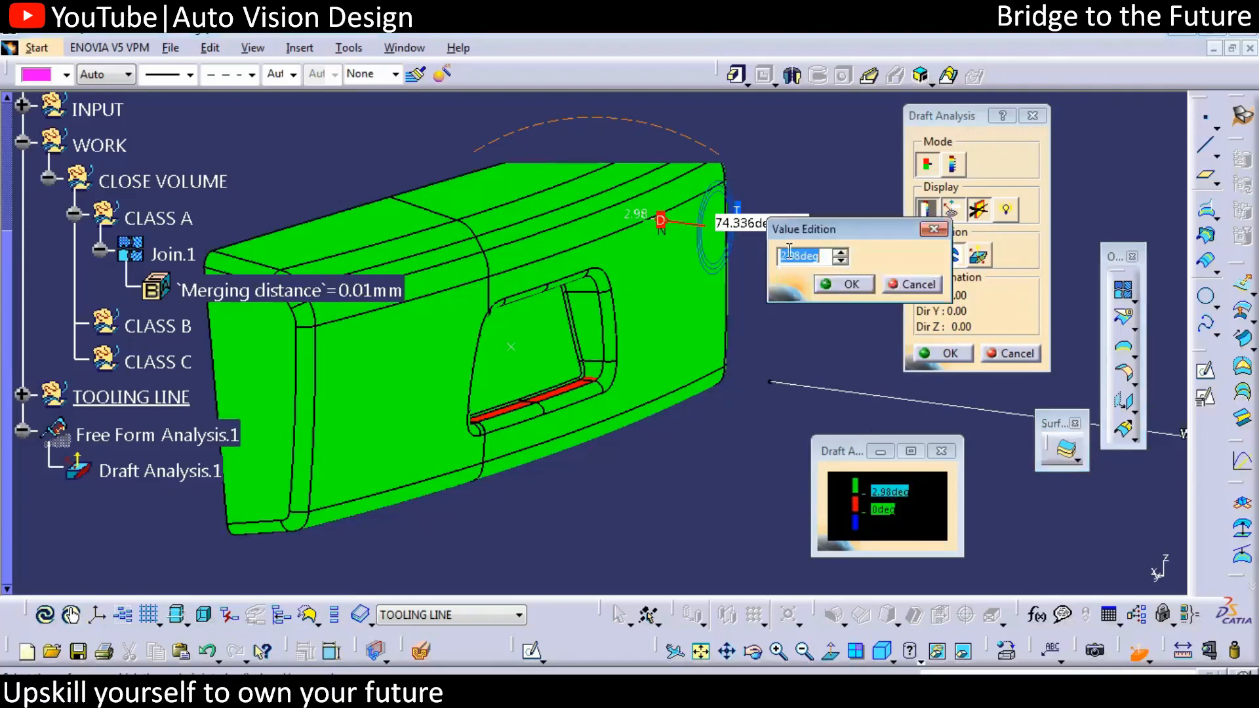
left_click(844, 284)
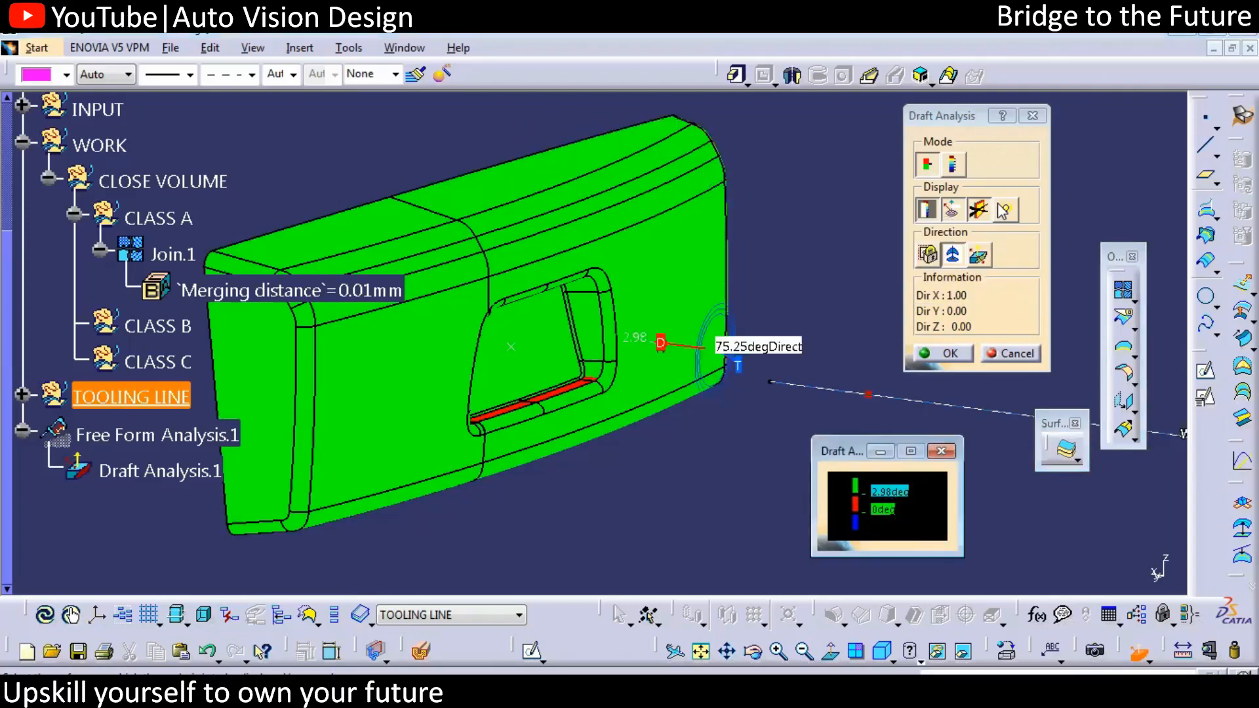
left_click(999, 206)
mouse_move(610, 374)
middle_mouse_down()
mouse_move(641, 402)
mouse_move(571, 354)
mouse_move(665, 432)
middle_mouse_up()
middle_click_drag(577, 324, 682, 275)
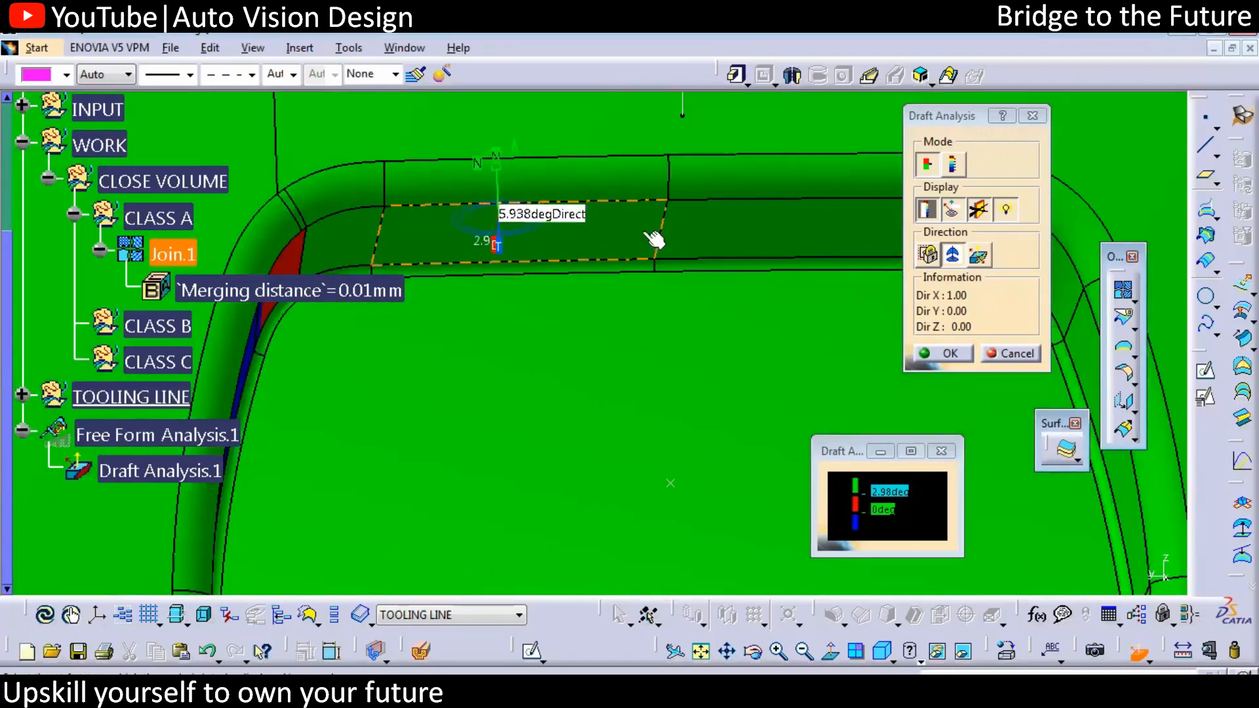
middle_click_drag(730, 246, 626, 213)
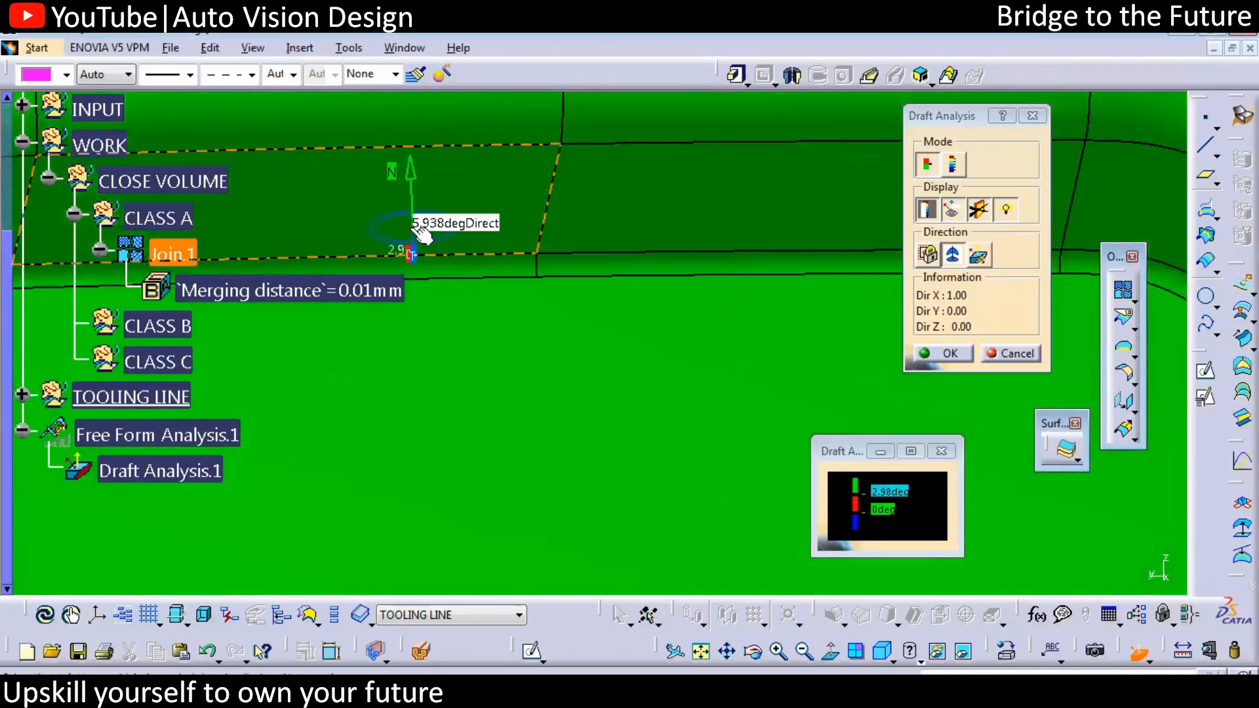
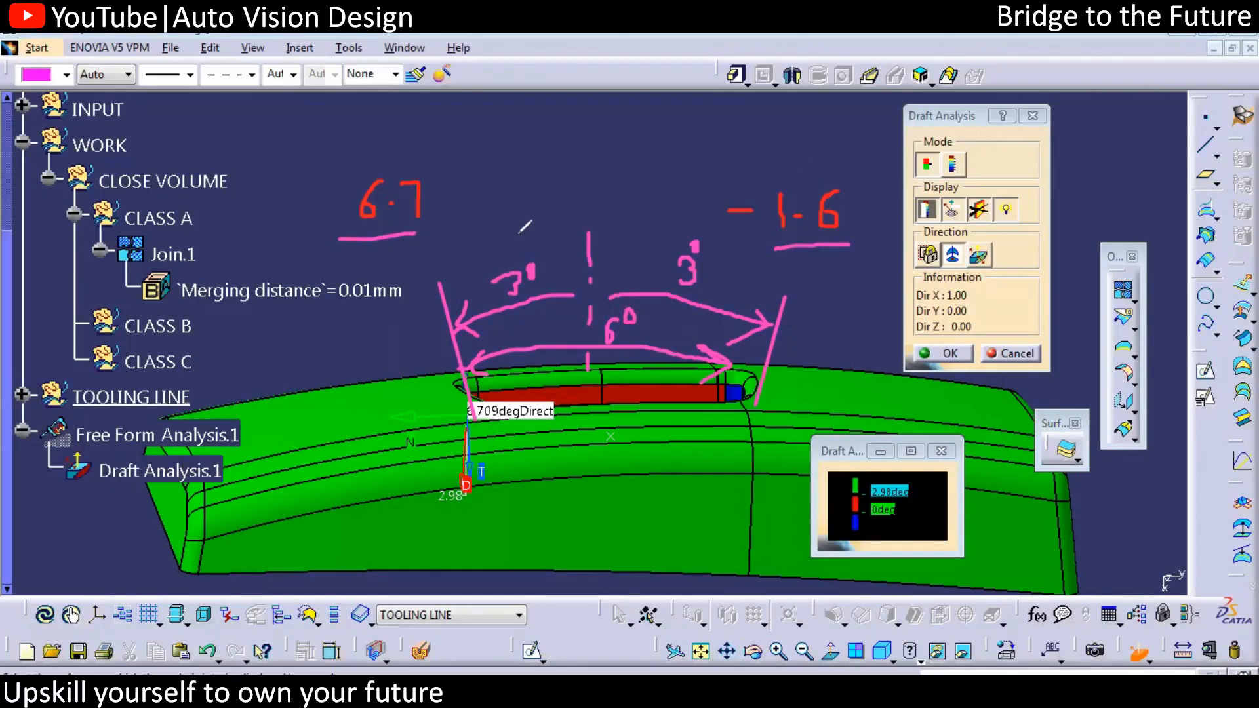
mouse_move(571, 178)
left_mouse_down()
mouse_move(570, 211)
mouse_move(595, 197)
left_mouse_up()
mouse_move(364, 164)
left_mouse_down()
mouse_move(333, 172)
mouse_move(333, 237)
mouse_move(432, 234)
mouse_move(432, 164)
left_mouse_up()
mouse_move(730, 180)
left_mouse_down()
mouse_move(716, 239)
mouse_move(868, 237)
mouse_move(847, 179)
mouse_move(750, 177)
left_mouse_up()
left_click_drag(628, 186, 624, 211)
mouse_move(641, 185)
left_mouse_down()
mouse_move(626, 188)
mouse_move(666, 220)
left_mouse_up()
left_click(651, 206)
mouse_move(672, 171)
left_mouse_down()
mouse_move(618, 175)
mouse_move(621, 233)
mouse_move(687, 235)
mouse_move(681, 173)
mouse_move(696, 170)
left_mouse_up()
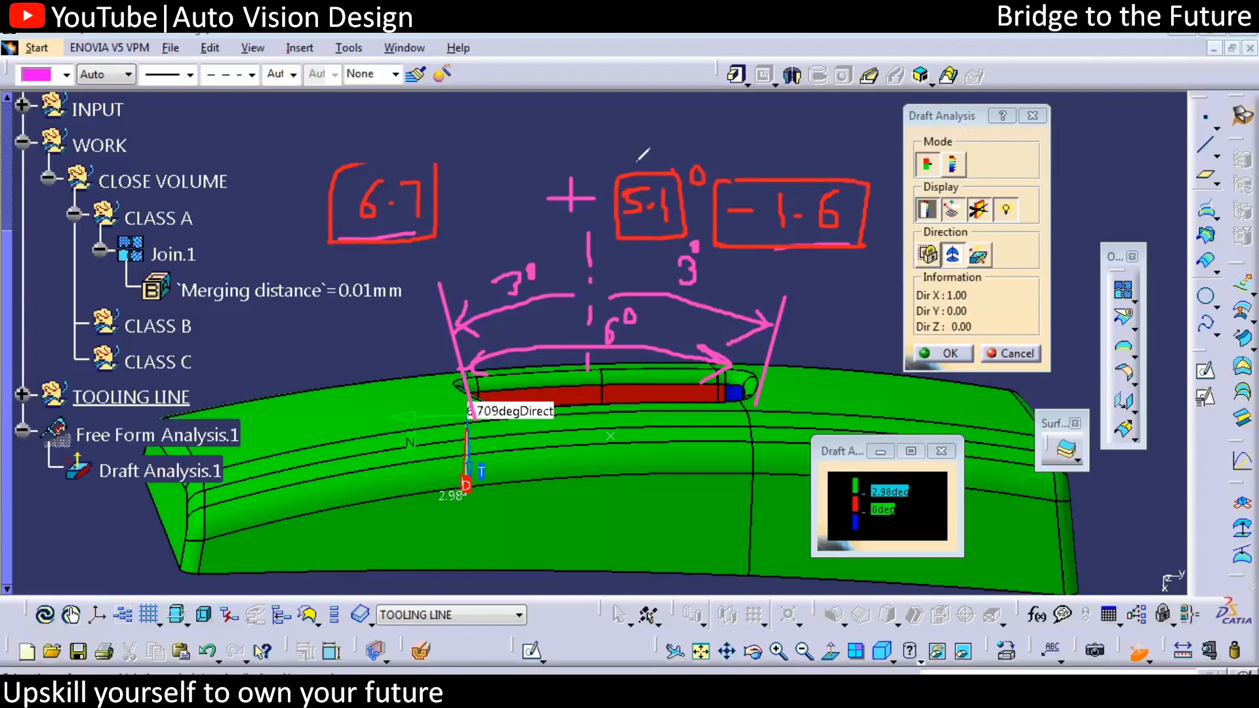
left_click_drag(579, 301, 580, 352)
mouse_move(579, 301)
left_mouse_down()
mouse_move(641, 302)
mouse_move(641, 350)
left_mouse_up()
left_click_drag(579, 352, 641, 352)
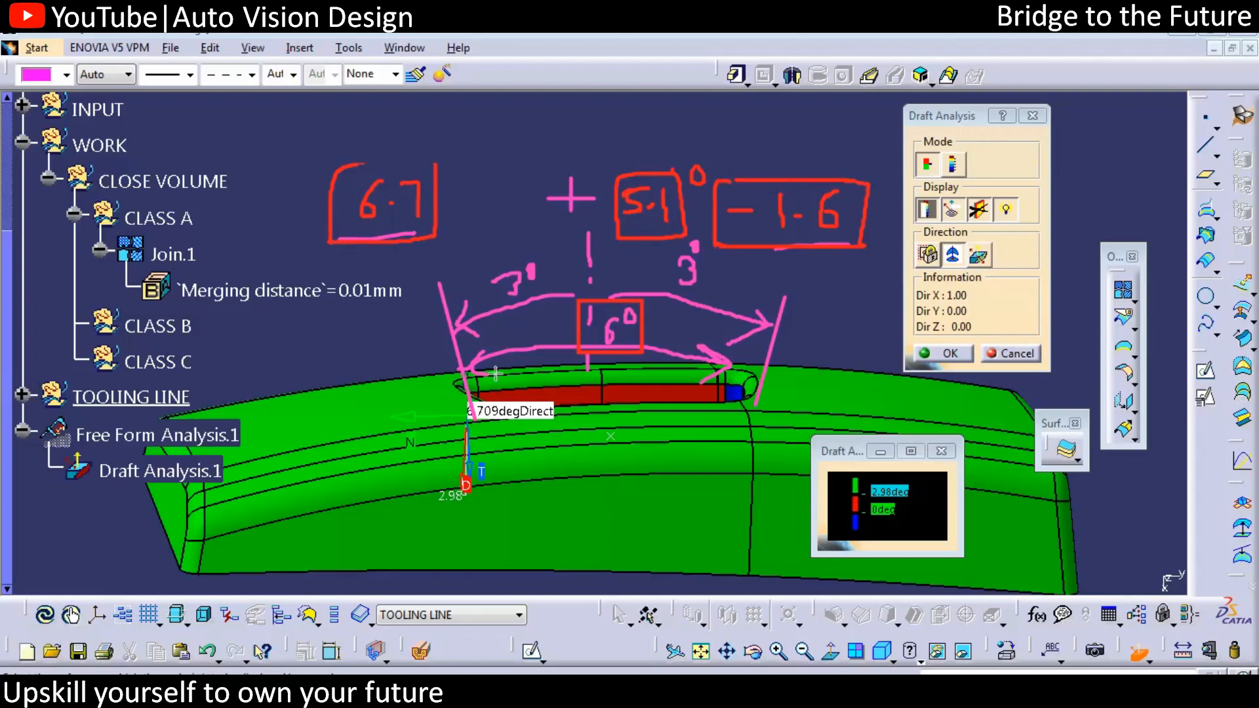
left_click_drag(474, 417, 466, 252)
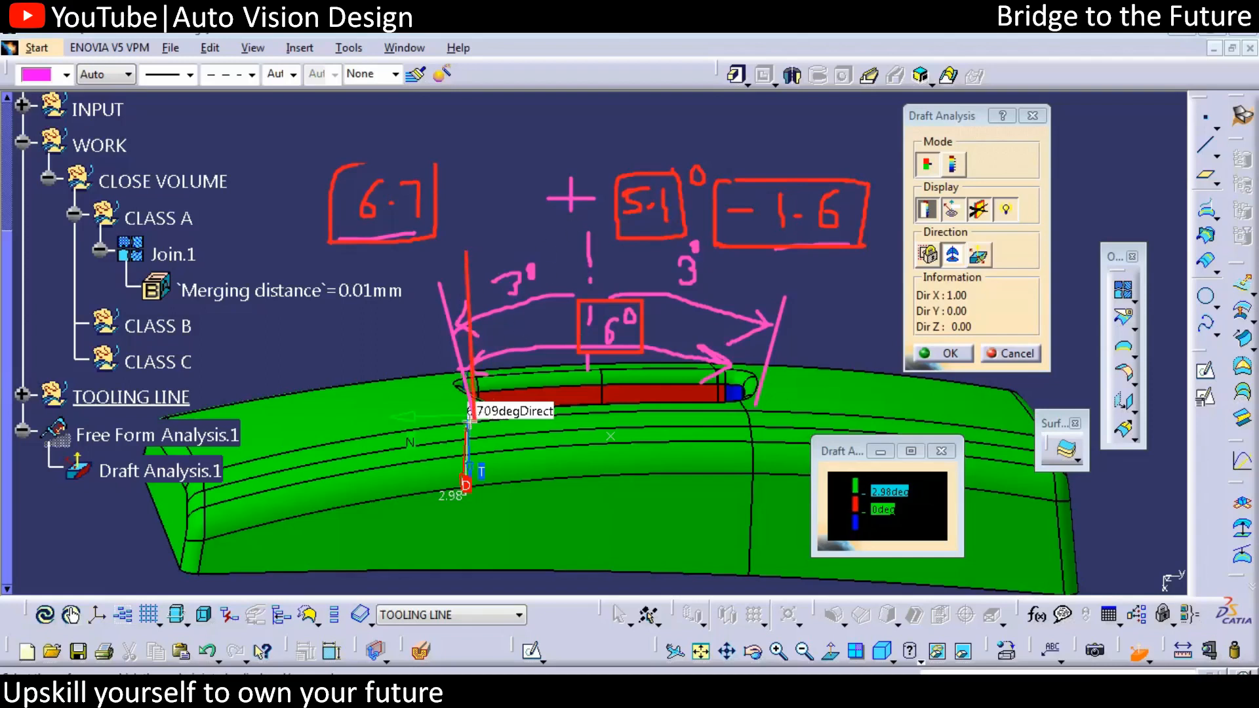
left_click_drag(594, 383, 588, 203)
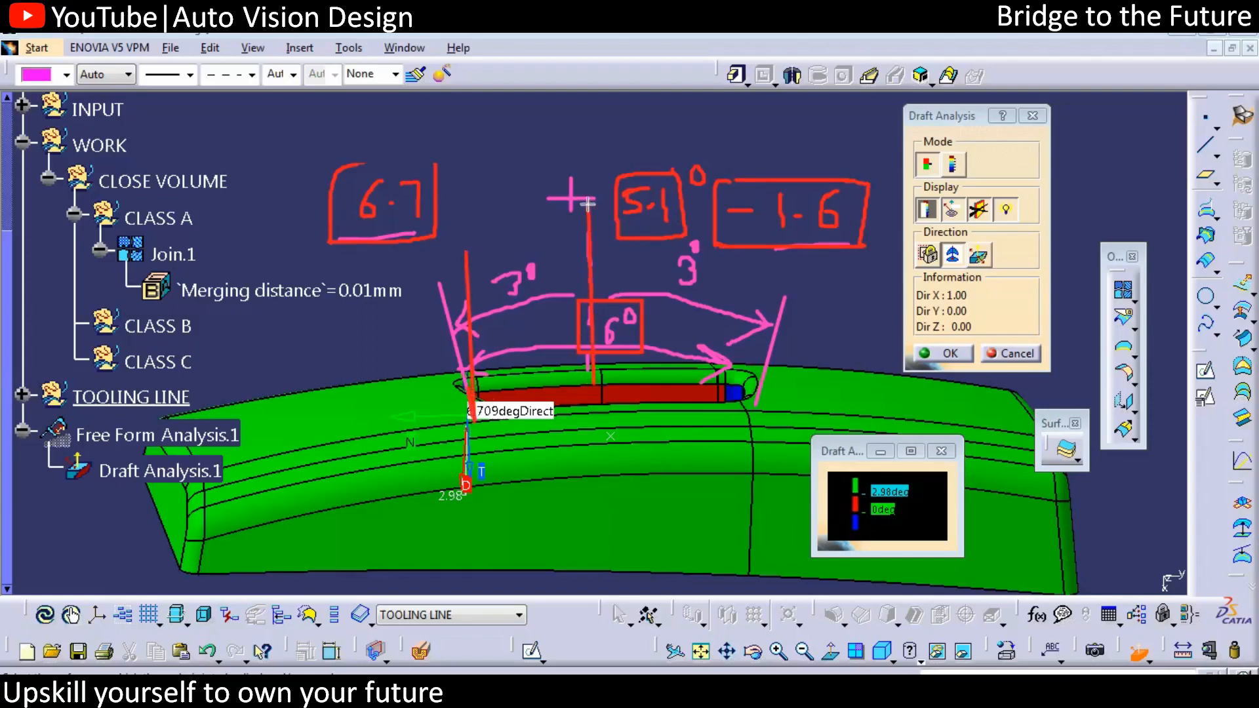
left_click_drag(598, 384, 618, 224)
left_click_drag(597, 383, 556, 219)
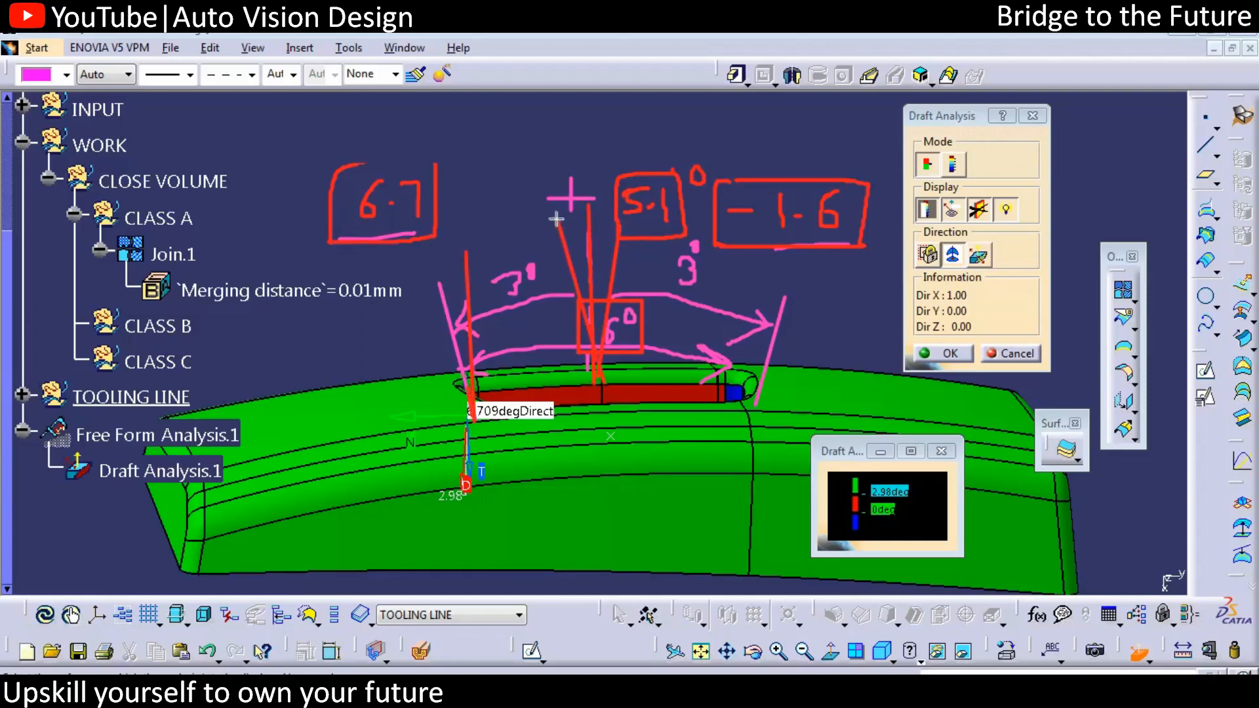
mouse_move(522, 212)
left_mouse_down()
mouse_move(463, 227)
mouse_move(486, 241)
left_mouse_up()
mouse_move(835, 264)
left_mouse_down()
mouse_move(853, 289)
mouse_move(833, 300)
left_mouse_up()
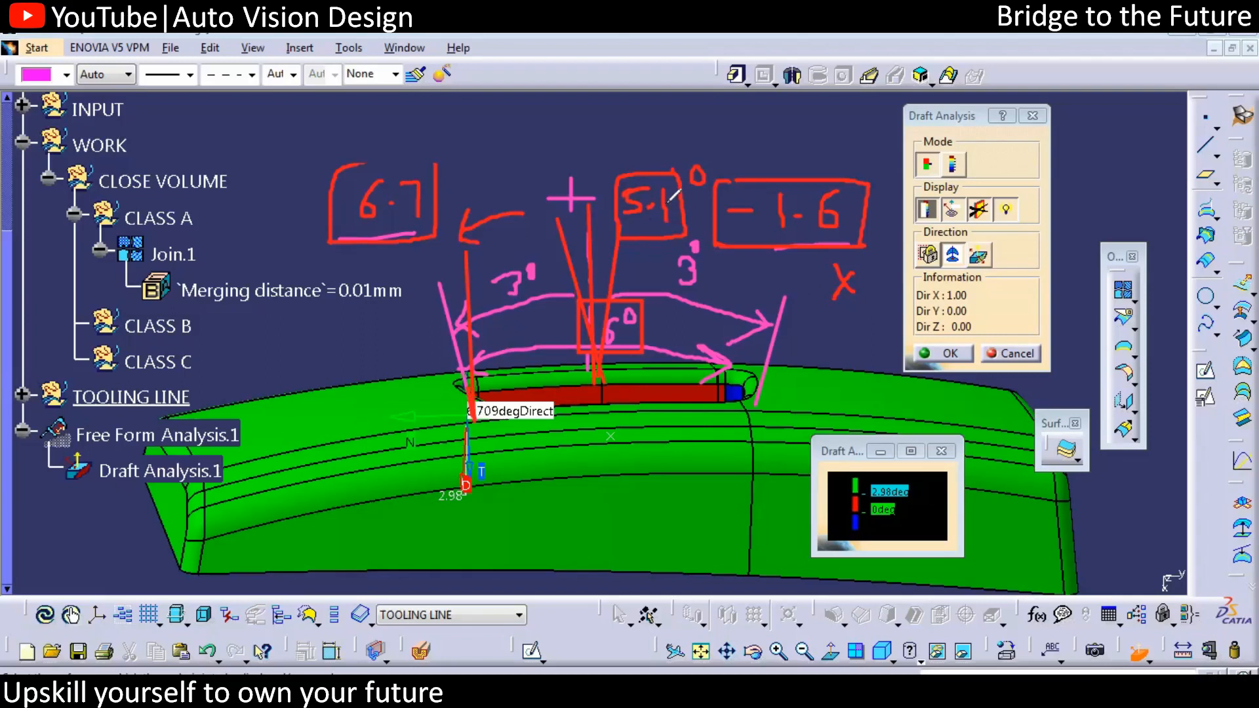
left_click_drag(464, 186, 469, 218)
left_click_drag(482, 176, 479, 189)
mouse_move(1094, 143)
left_mouse_down()
mouse_move(1110, 175)
mouse_move(1108, 131)
mouse_move(1139, 139)
mouse_move(1139, 173)
left_mouse_up()
left_click(1124, 161)
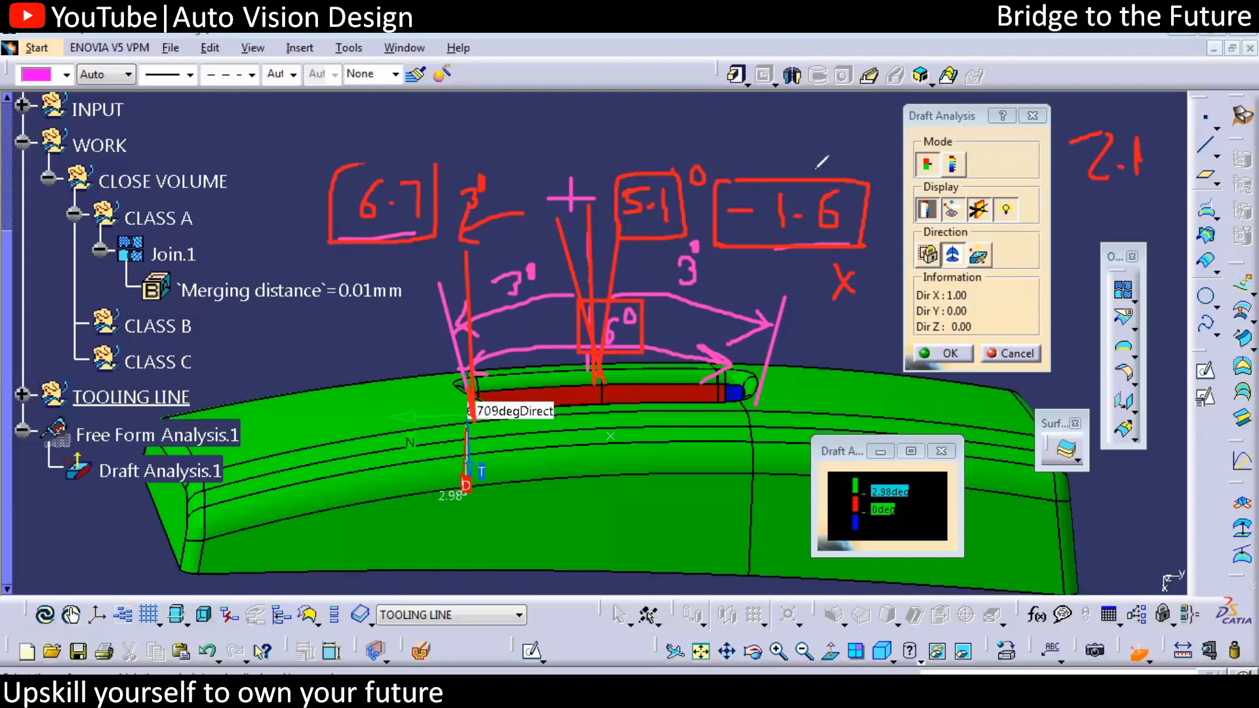
key("e")
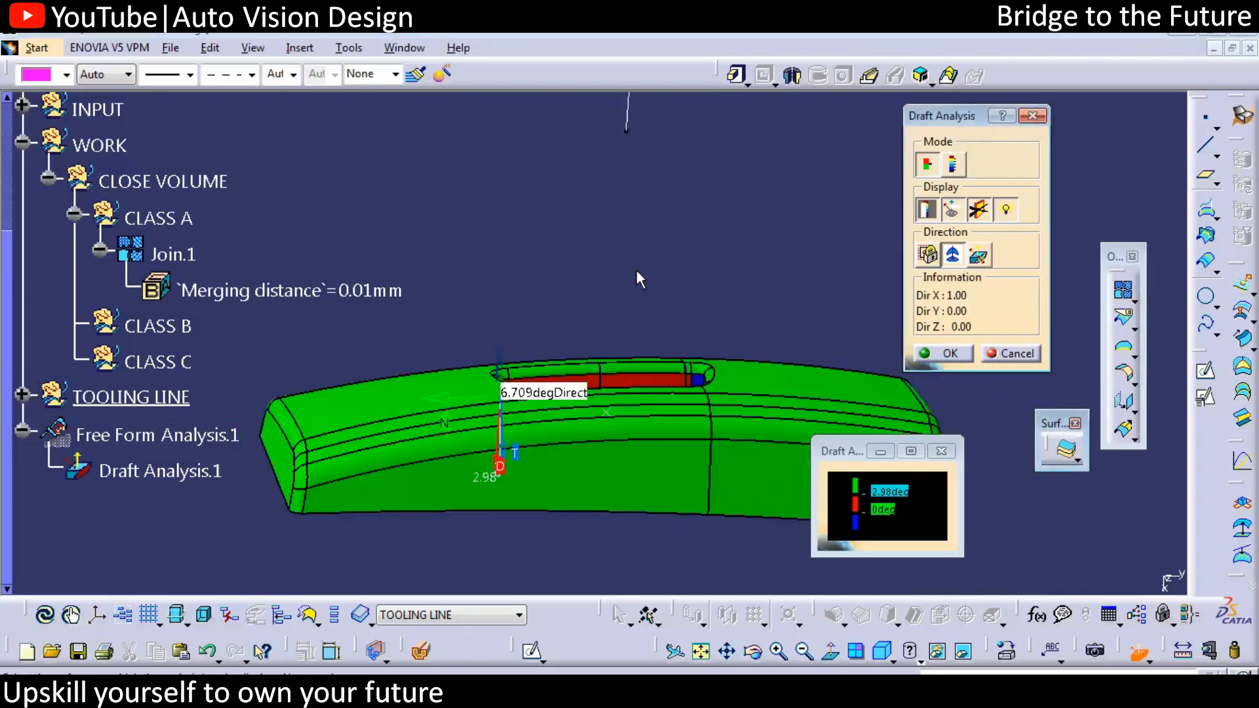
Step: Align the view with Line.1 and examine the button and its recess straight along the tooling direction
middle_click_drag(636, 269, 611, 423)
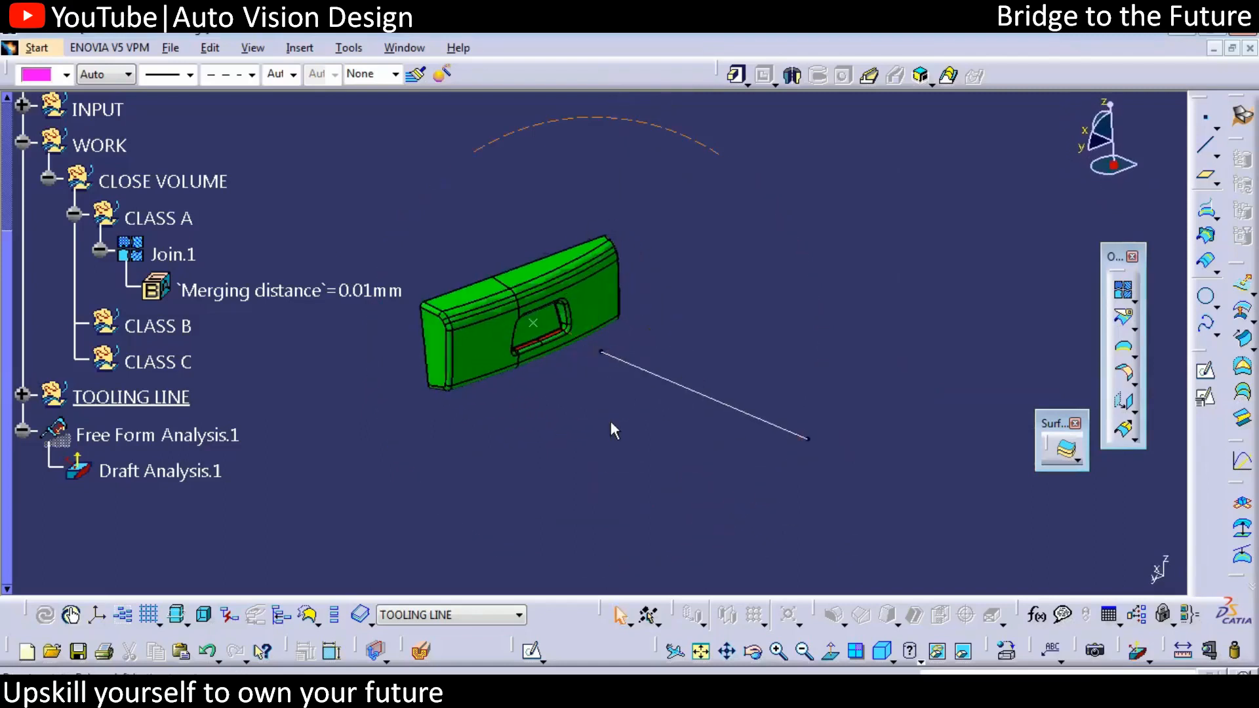
middle_click_drag(483, 457, 620, 375)
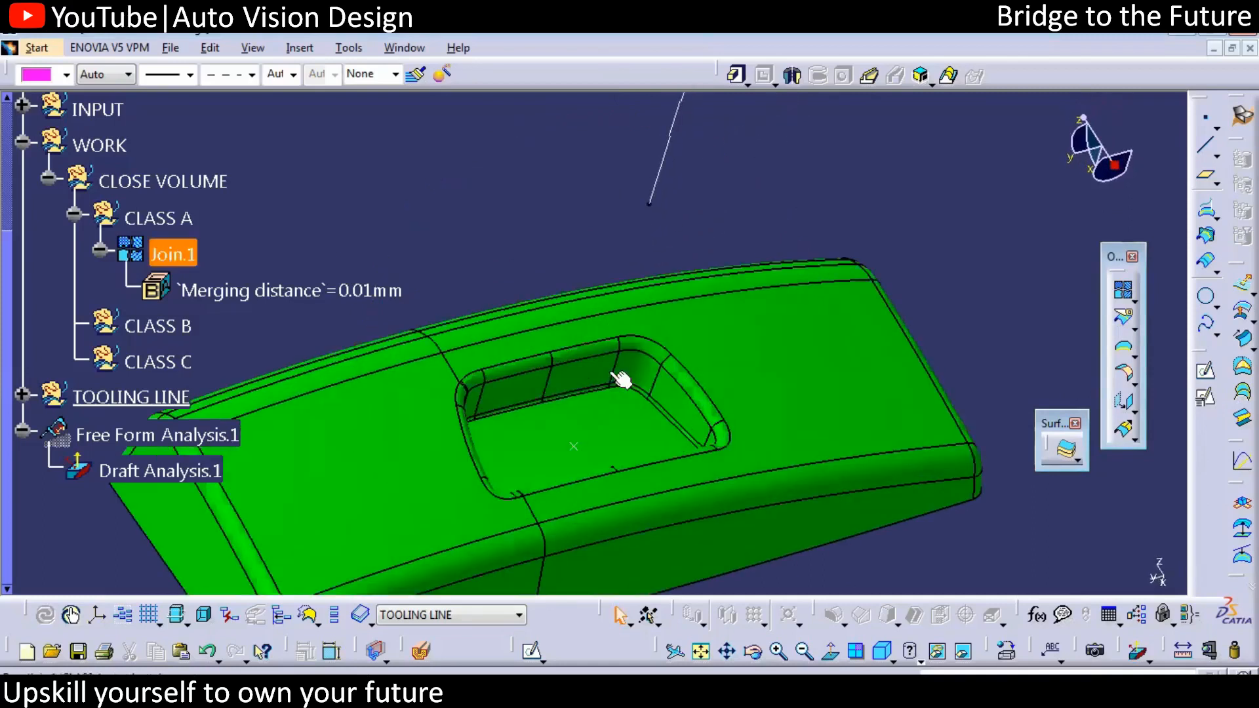
middle_click_drag(542, 371, 623, 257)
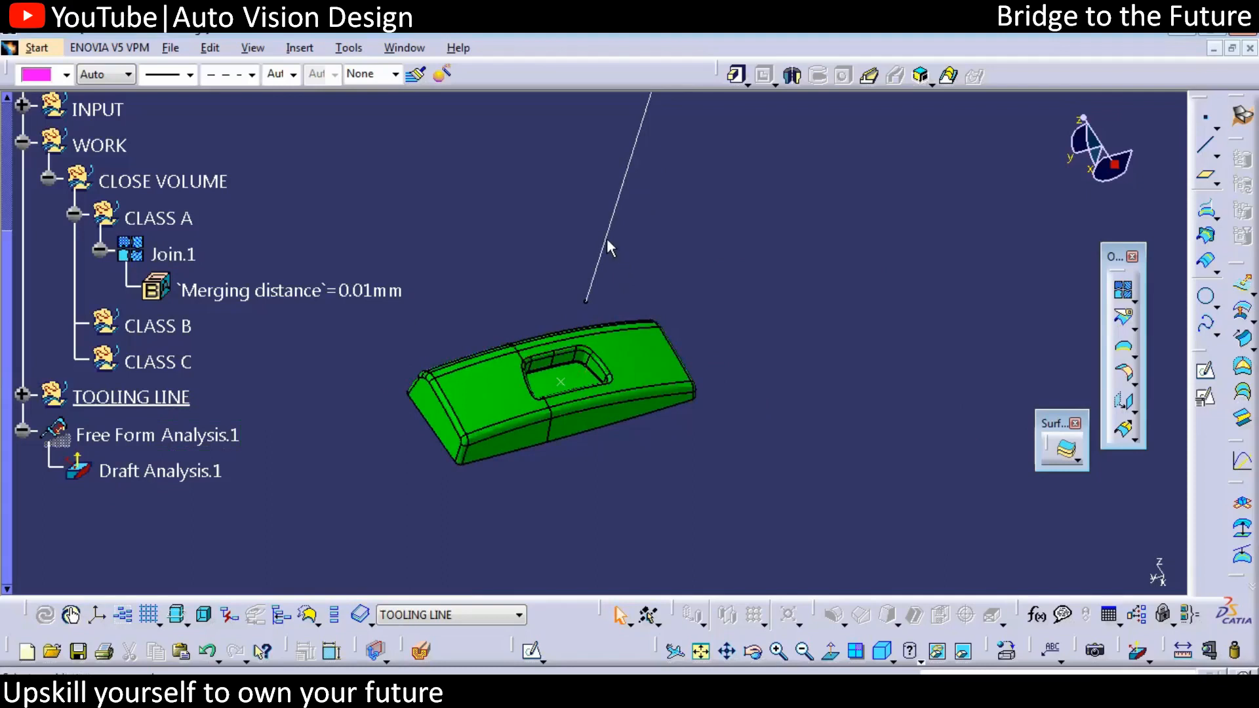
left_click(604, 239)
middle_click_drag(735, 422, 603, 374)
middle_click_drag(619, 451, 641, 328)
left_click(725, 323)
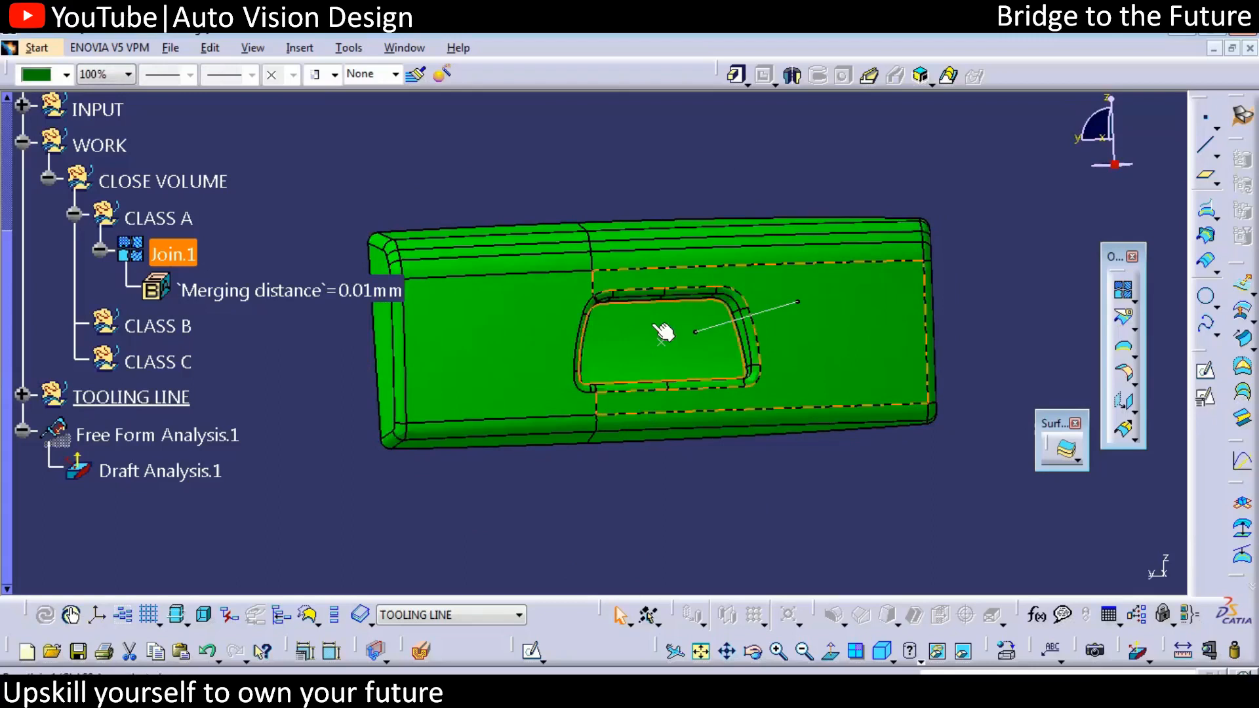
left_click(682, 327)
left_click(830, 651)
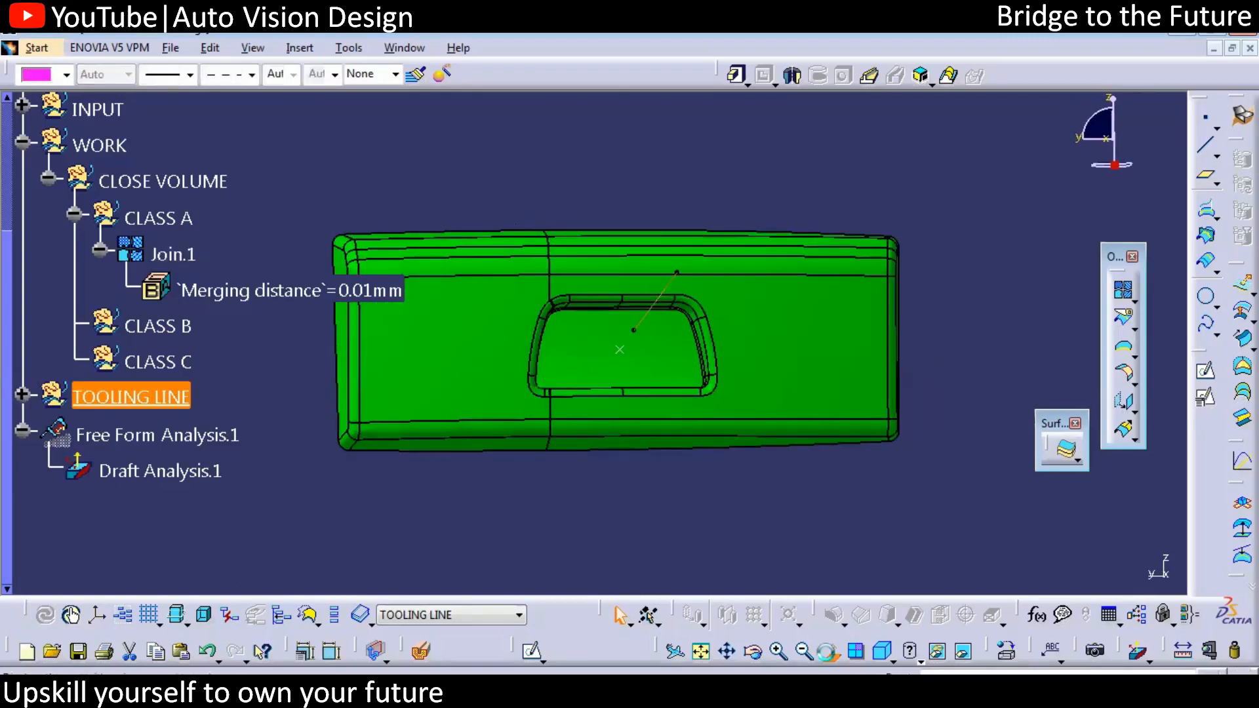
middle_click_drag(745, 520, 656, 522)
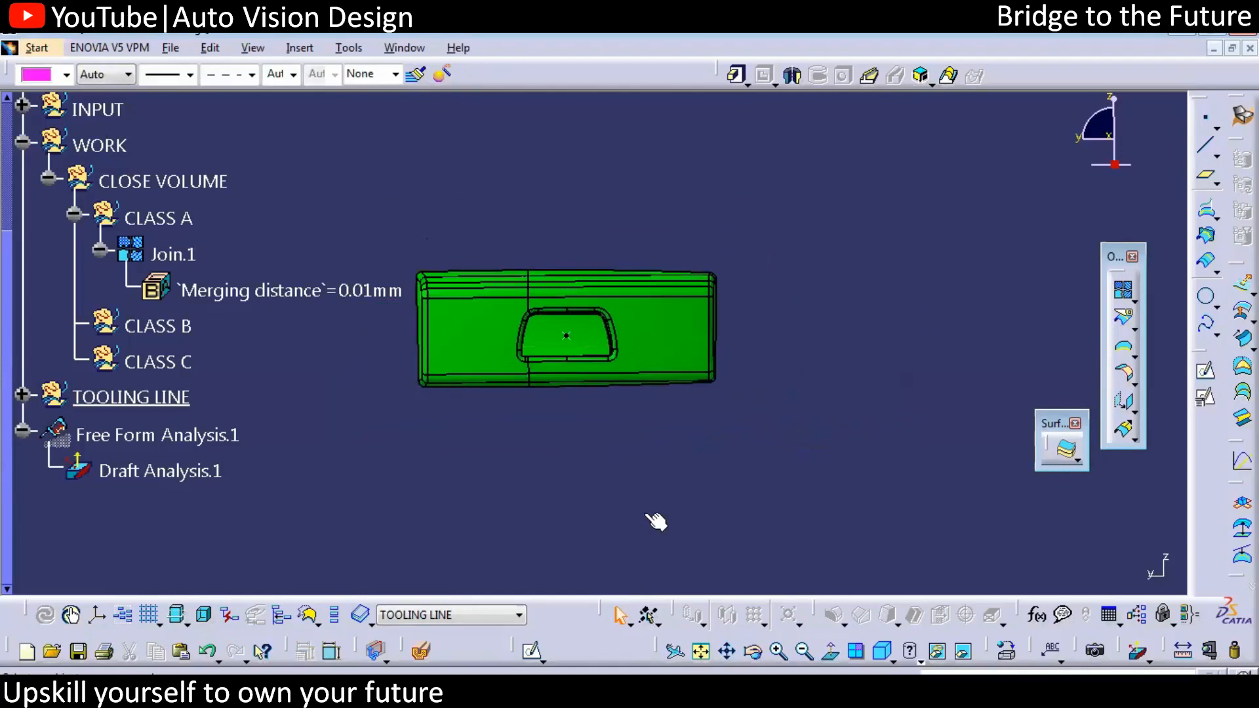
left_click_drag(364, 227, 753, 444)
left_click(754, 442)
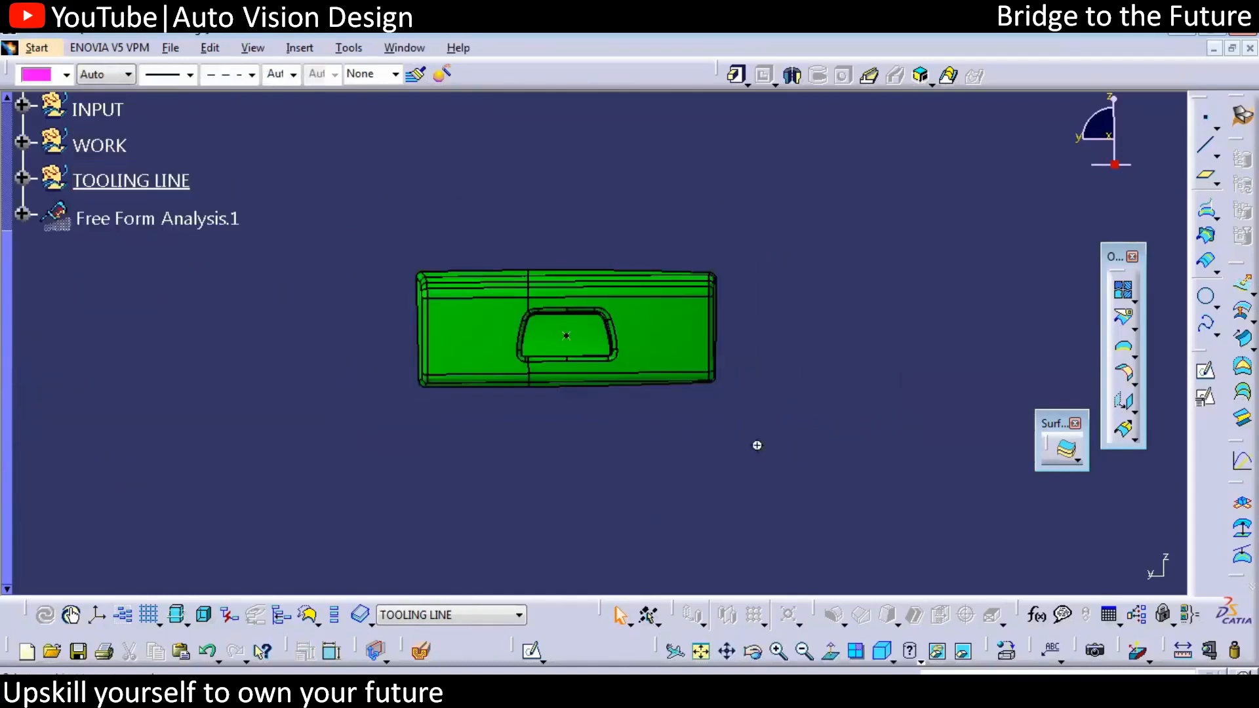
middle_click_drag(755, 442, 793, 456)
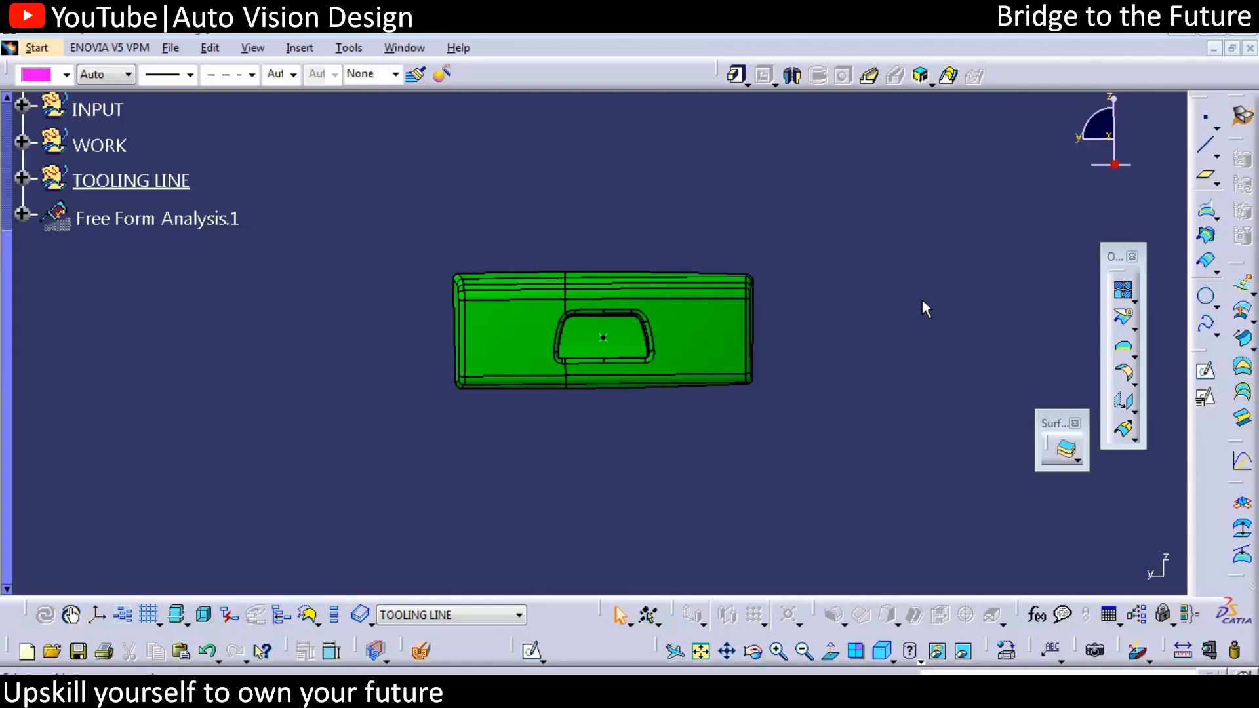
mouse_move(554, 321)
left_mouse_down()
mouse_move(564, 439)
mouse_move(744, 561)
left_mouse_up()
mouse_move(551, 321)
left_mouse_down()
mouse_move(640, 282)
mouse_move(646, 357)
mouse_move(563, 352)
mouse_move(633, 352)
mouse_move(658, 331)
mouse_move(656, 427)
mouse_move(761, 545)
left_mouse_up()
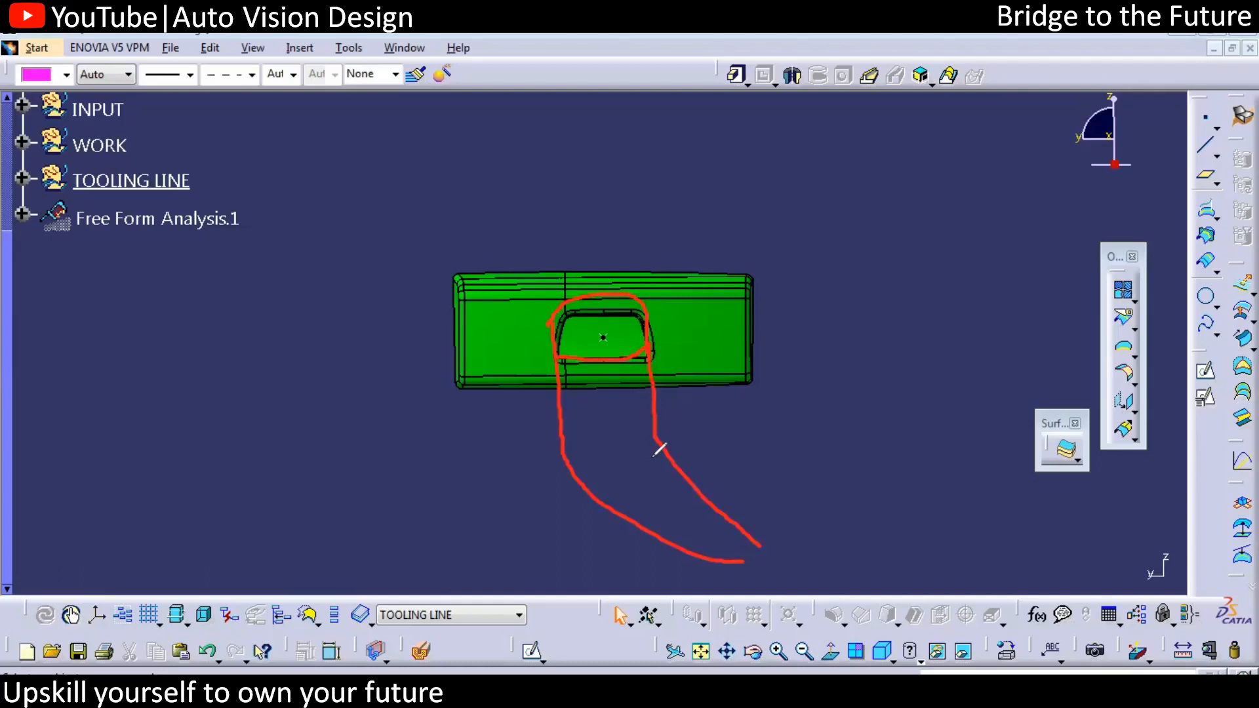
key("Escape")
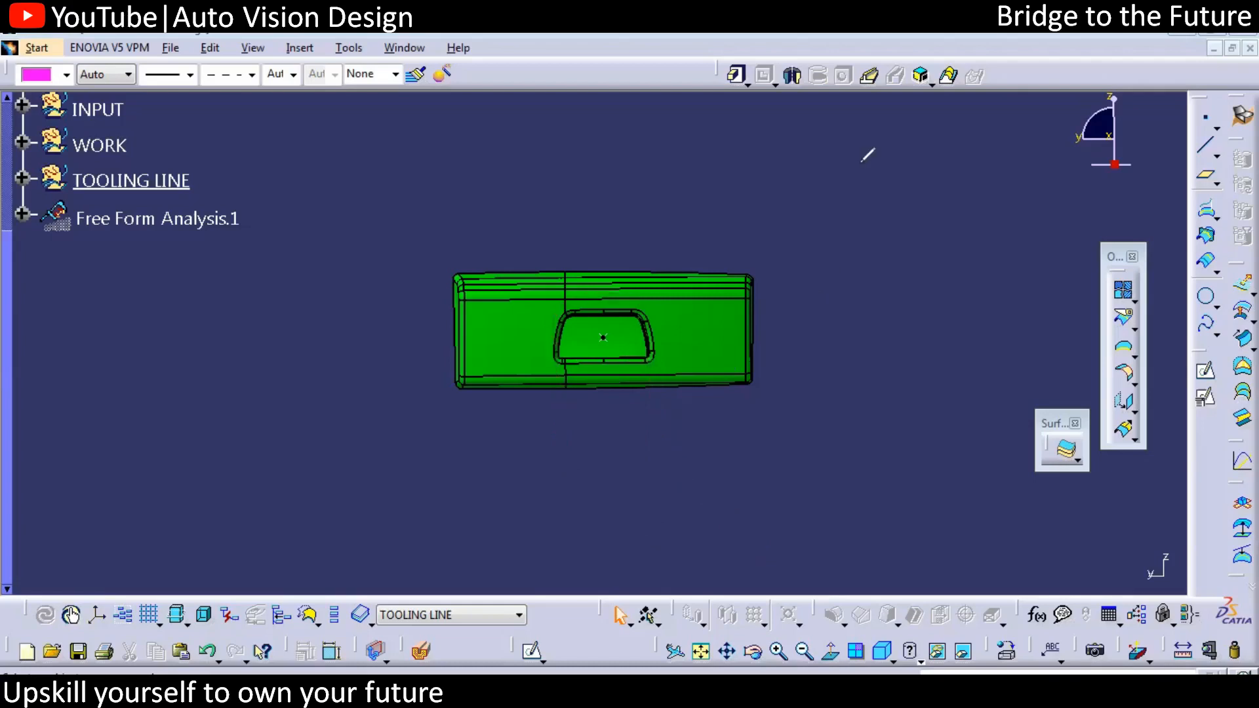
middle_click_drag(575, 464, 559, 170)
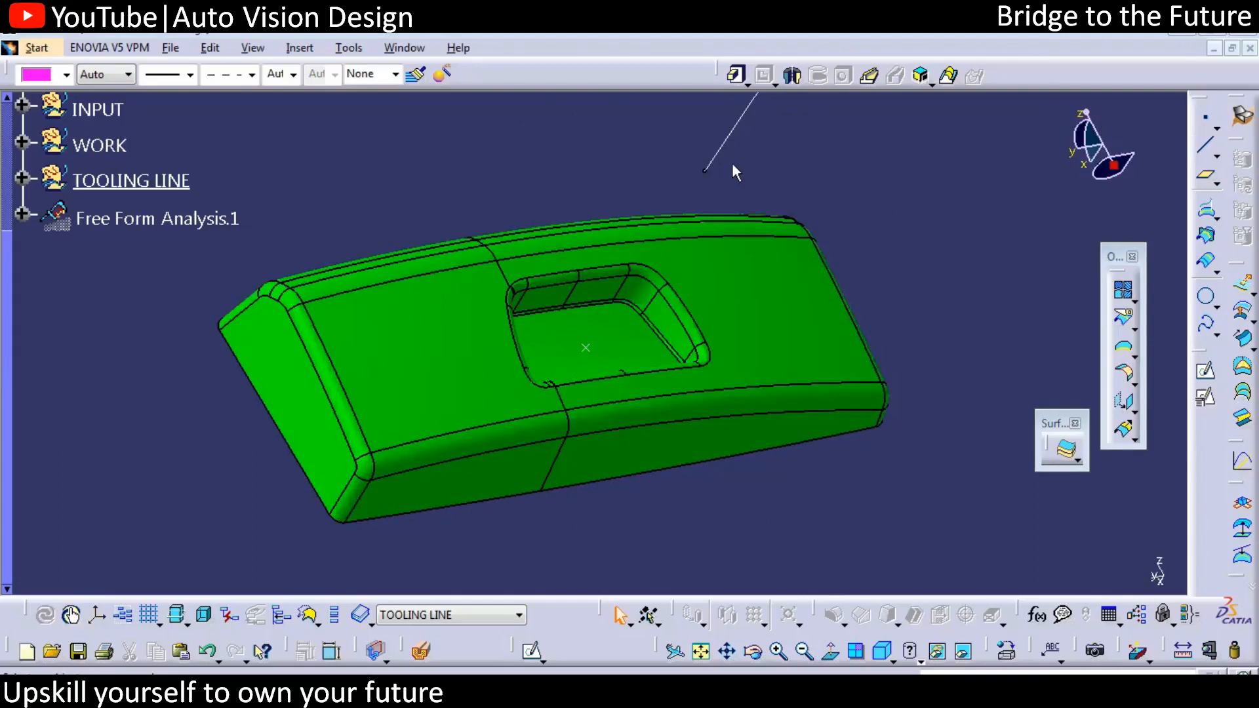
mouse_move(580, 211)
left_mouse_down()
mouse_move(646, 306)
mouse_move(659, 304)
mouse_move(646, 315)
left_mouse_up()
mouse_move(519, 224)
left_mouse_down()
mouse_move(524, 322)
mouse_move(504, 330)
left_mouse_up()
mouse_move(585, 330)
left_mouse_down()
mouse_move(568, 302)
mouse_move(563, 320)
mouse_move(623, 357)
mouse_move(621, 371)
left_mouse_up()
left_click_drag(609, 364, 628, 355)
mouse_move(913, 237)
left_mouse_down()
mouse_move(950, 247)
mouse_move(926, 289)
left_mouse_up()
left_click_drag(977, 203, 978, 220)
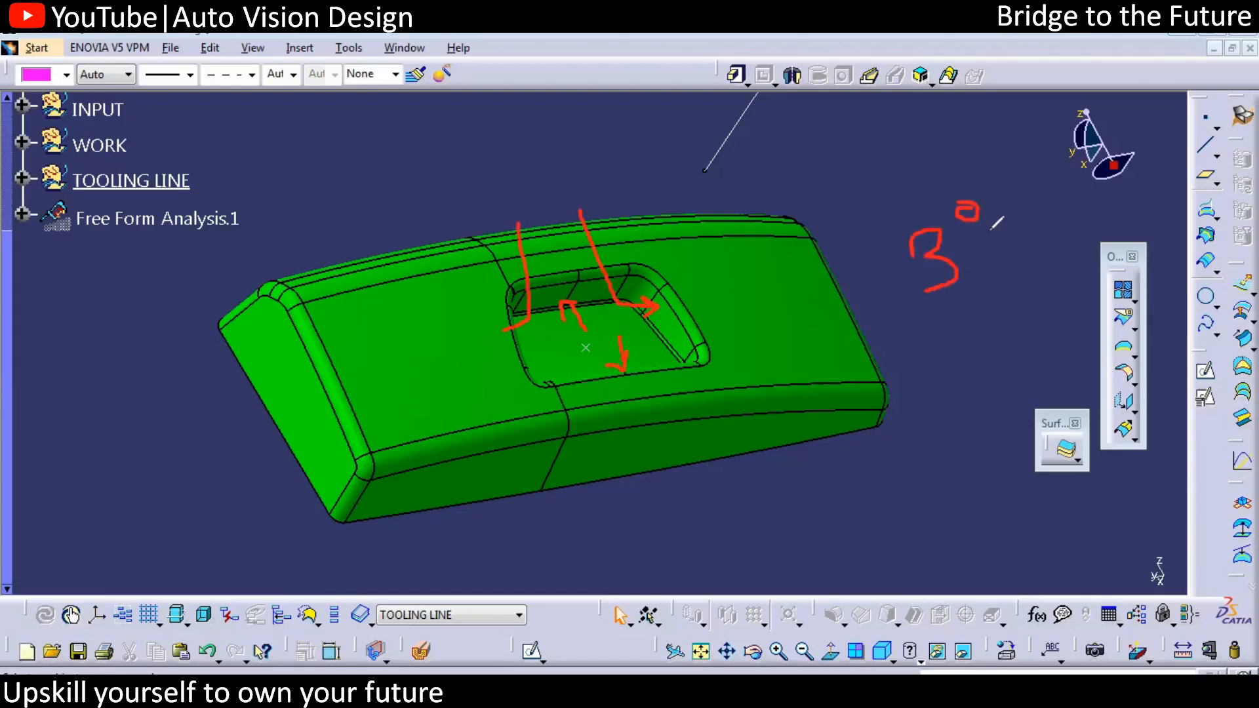
mouse_move(860, 200)
left_mouse_down()
mouse_move(891, 256)
mouse_move(1017, 299)
mouse_move(992, 176)
mouse_move(867, 198)
left_mouse_up()
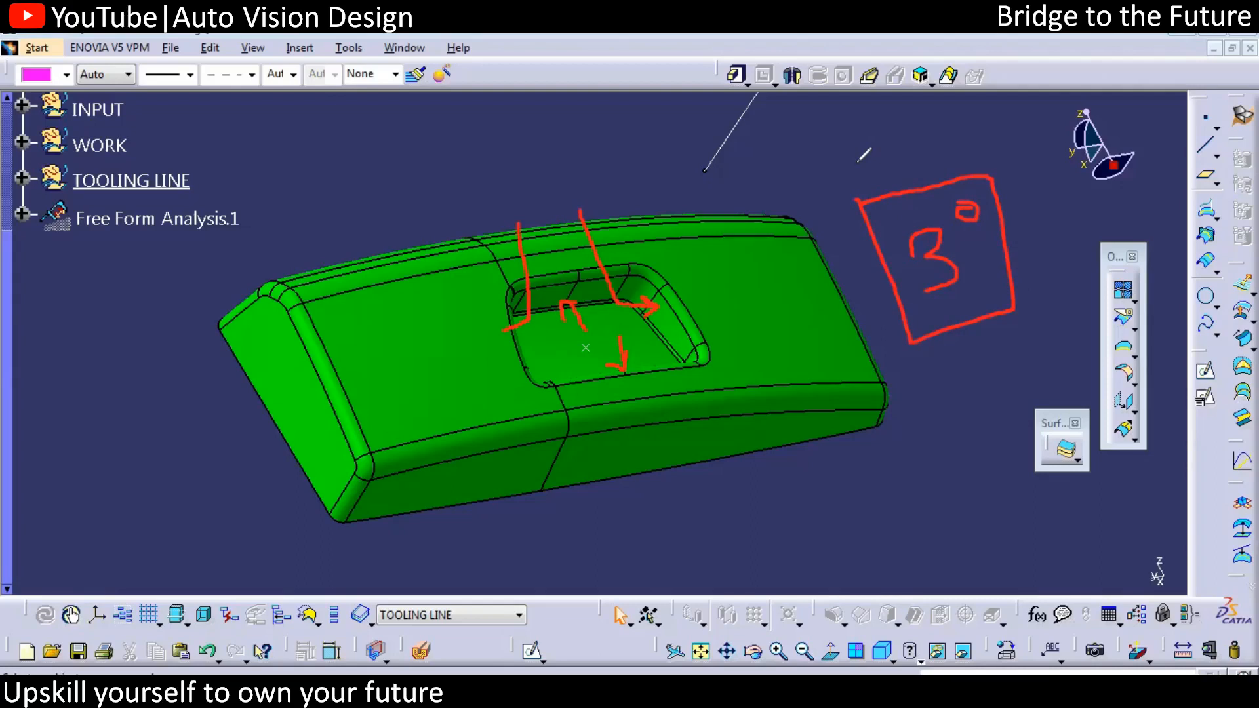
key("Escape")
middle_click_drag(721, 354, 565, 309)
left_click(565, 272)
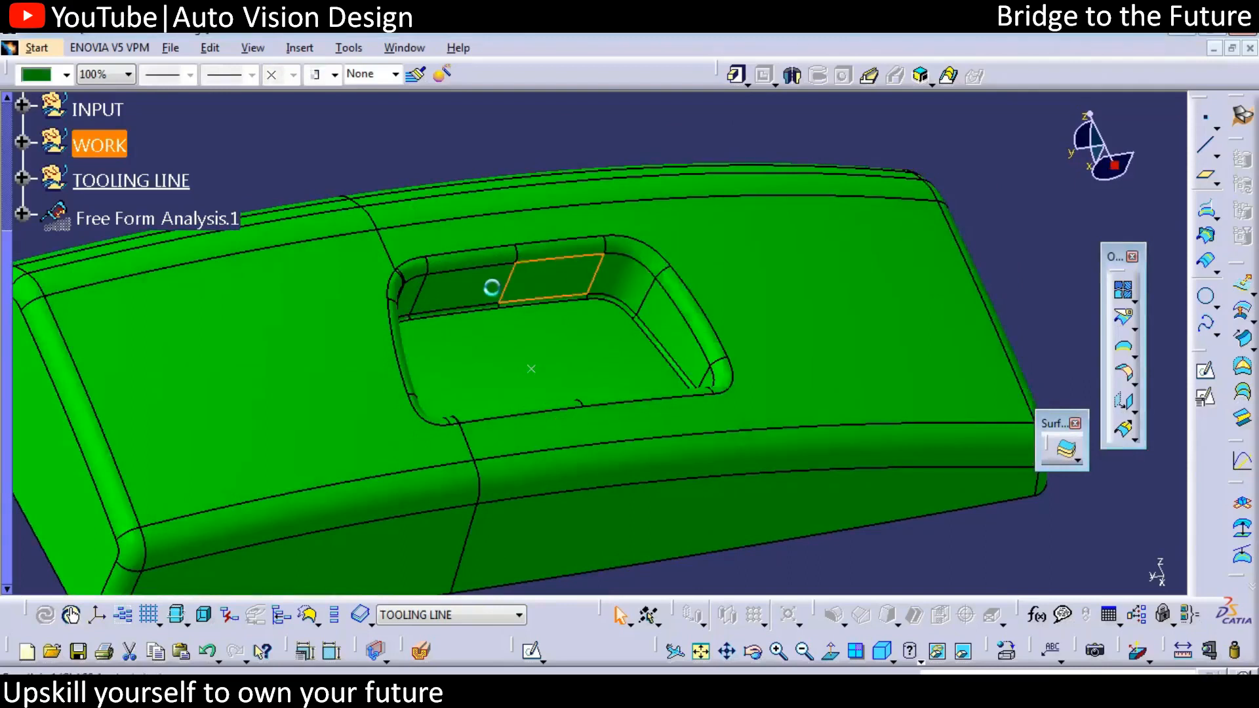
middle_click_drag(523, 318, 611, 262)
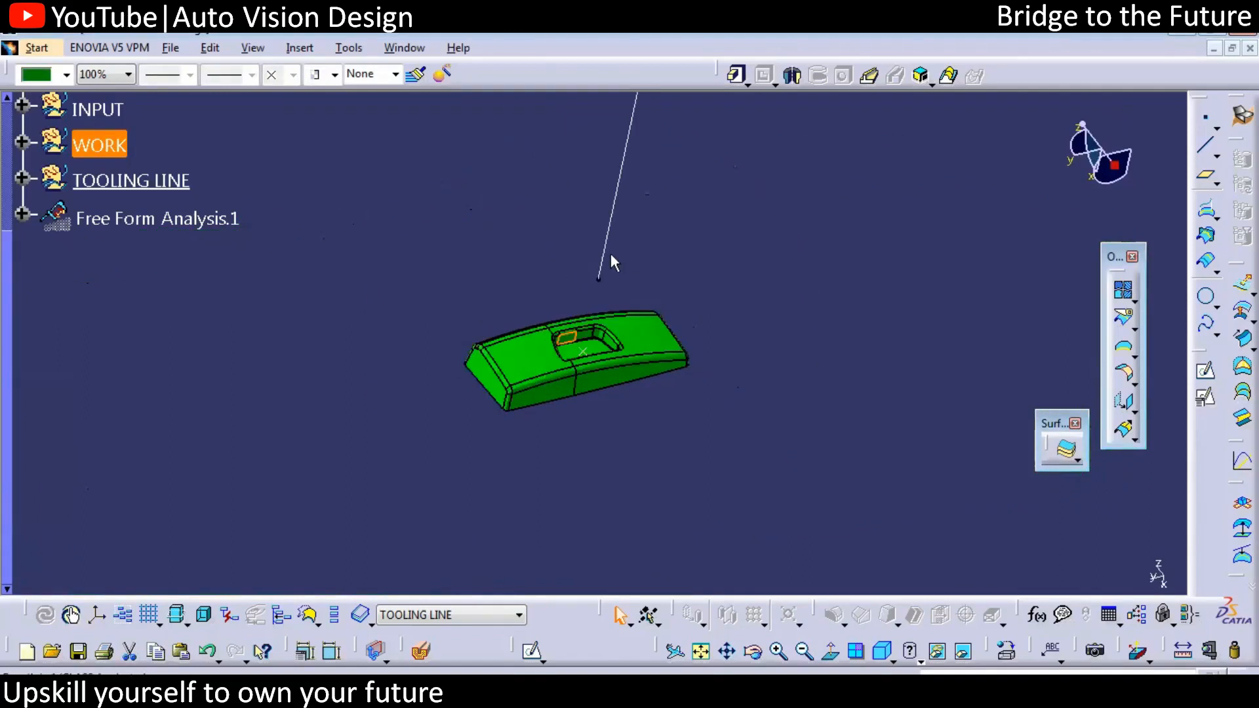
Step: Style Line.1 in the TOOLING LINE set with a dash-dot line type, a thicker line weight and magenta colour
left_click(131, 180)
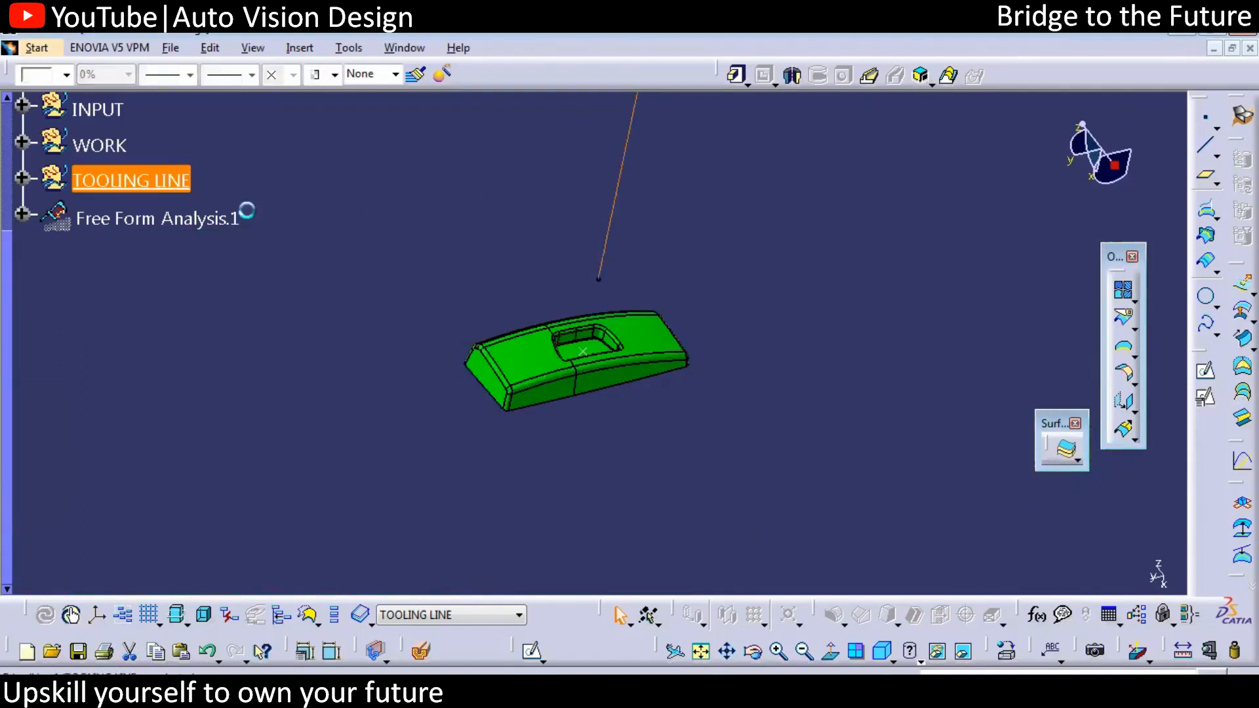
left_click(23, 177)
left_click(118, 361)
left_click(226, 75)
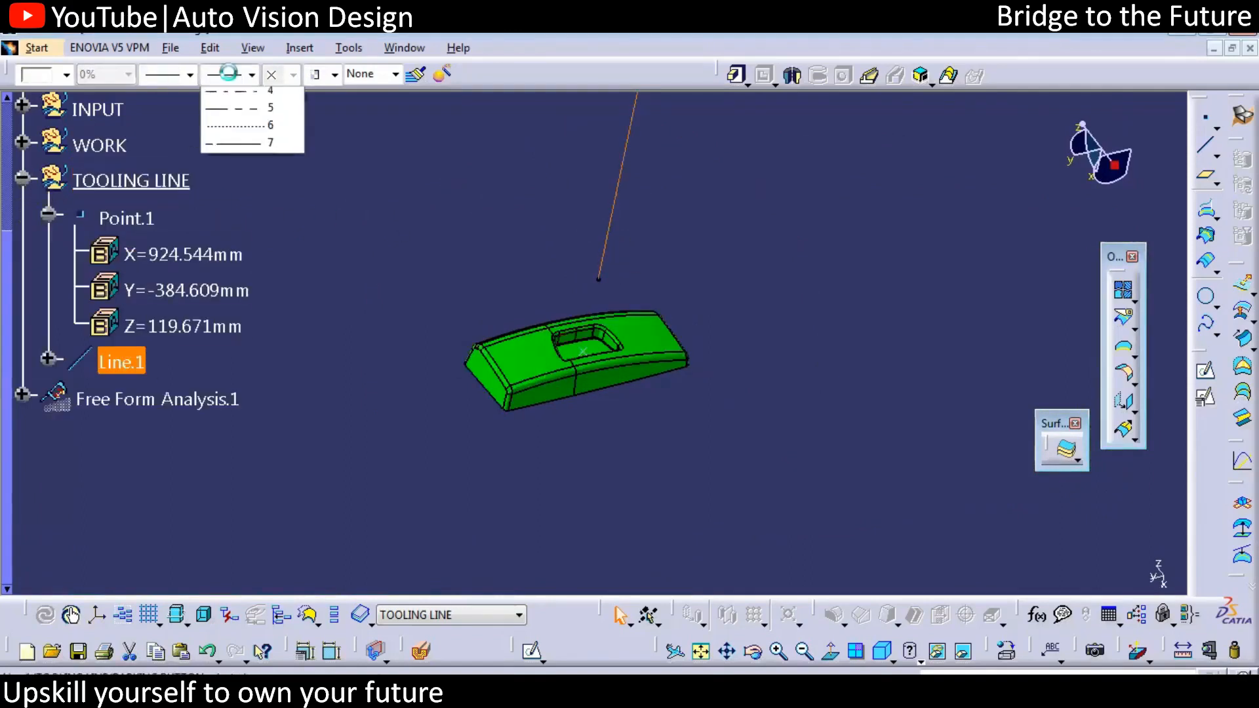
left_click(252, 166)
left_click(190, 75)
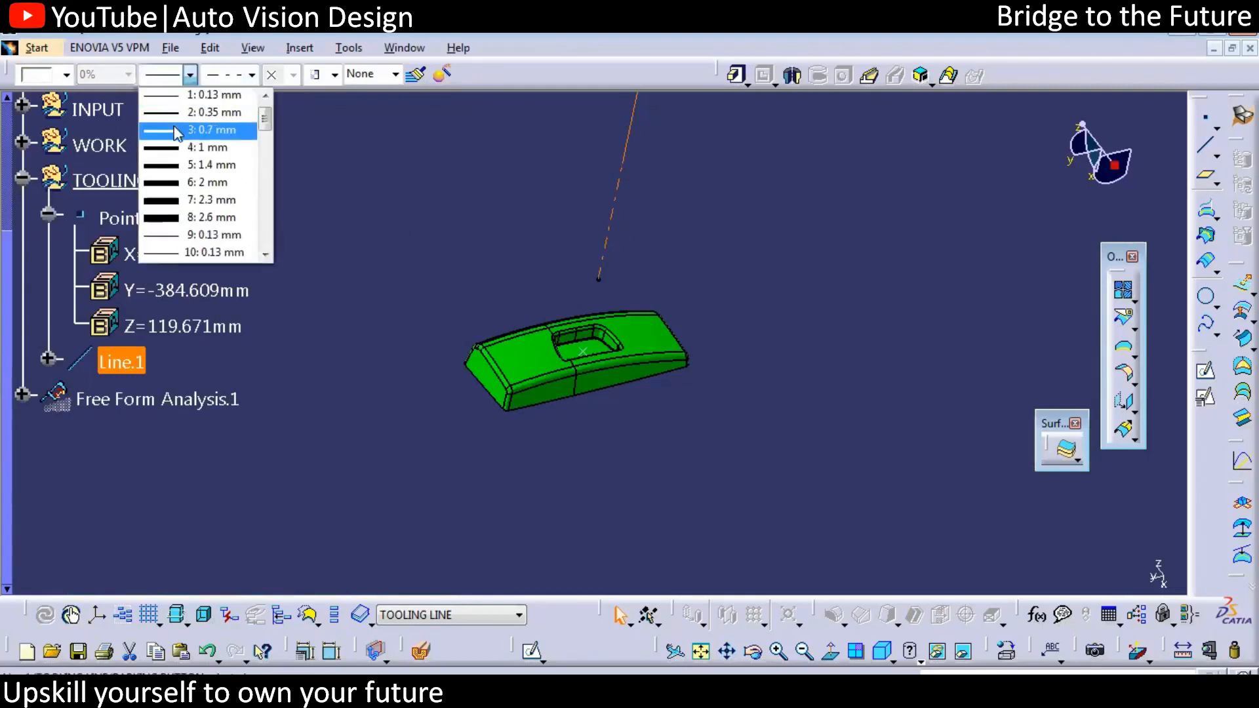
left_click(151, 213)
left_click(66, 75)
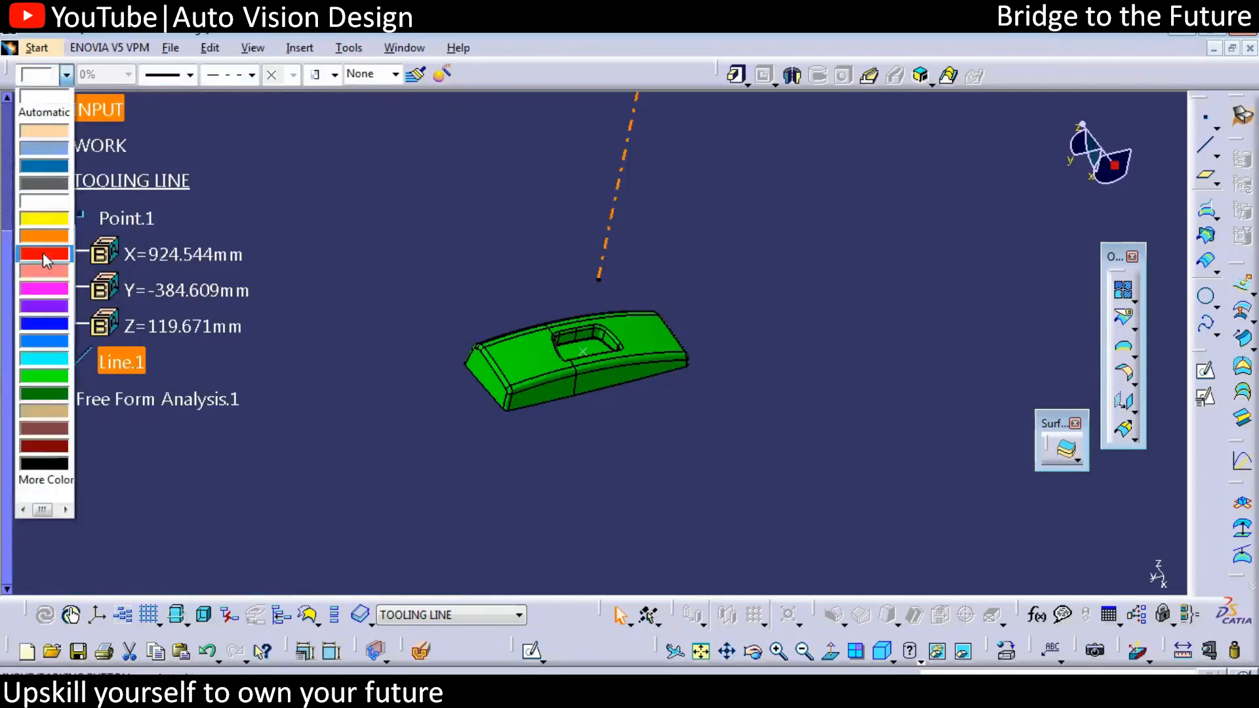
left_click(45, 290)
middle_click_drag(610, 485, 708, 502)
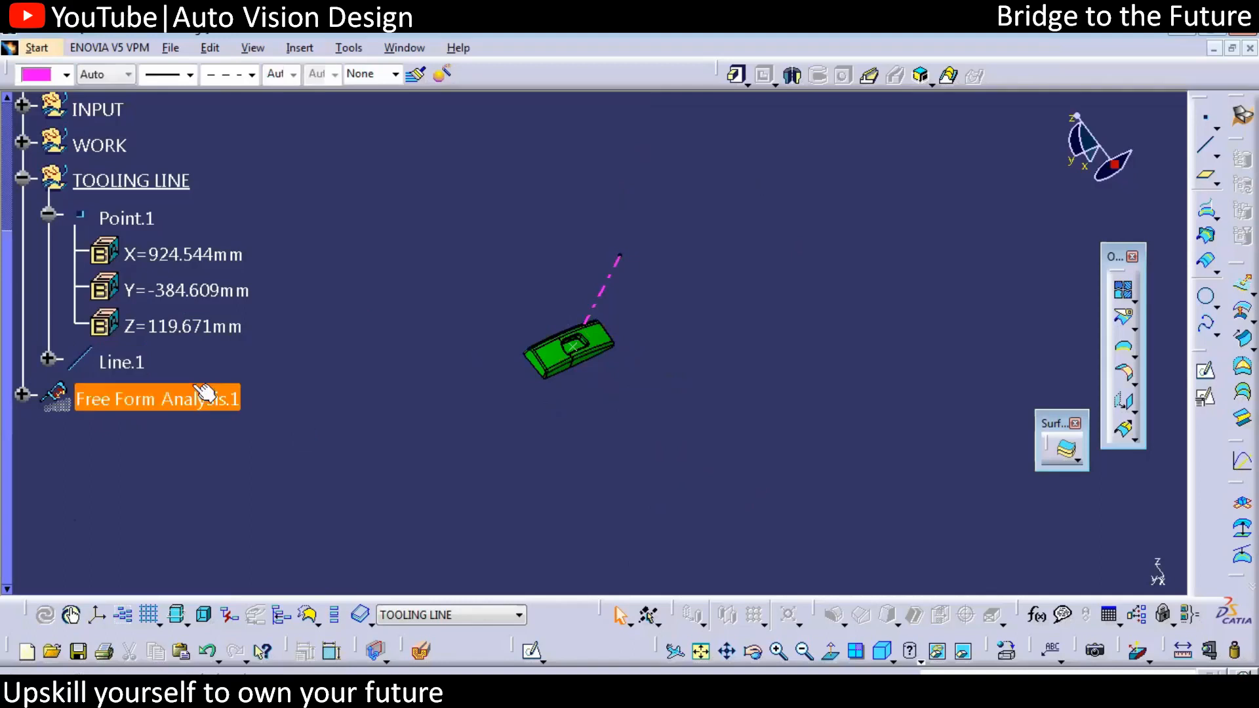
Step: Rename Line.1 as TOOLING LINE, reusing the name of its geometrical set
right_click(190, 182)
left_click(226, 256)
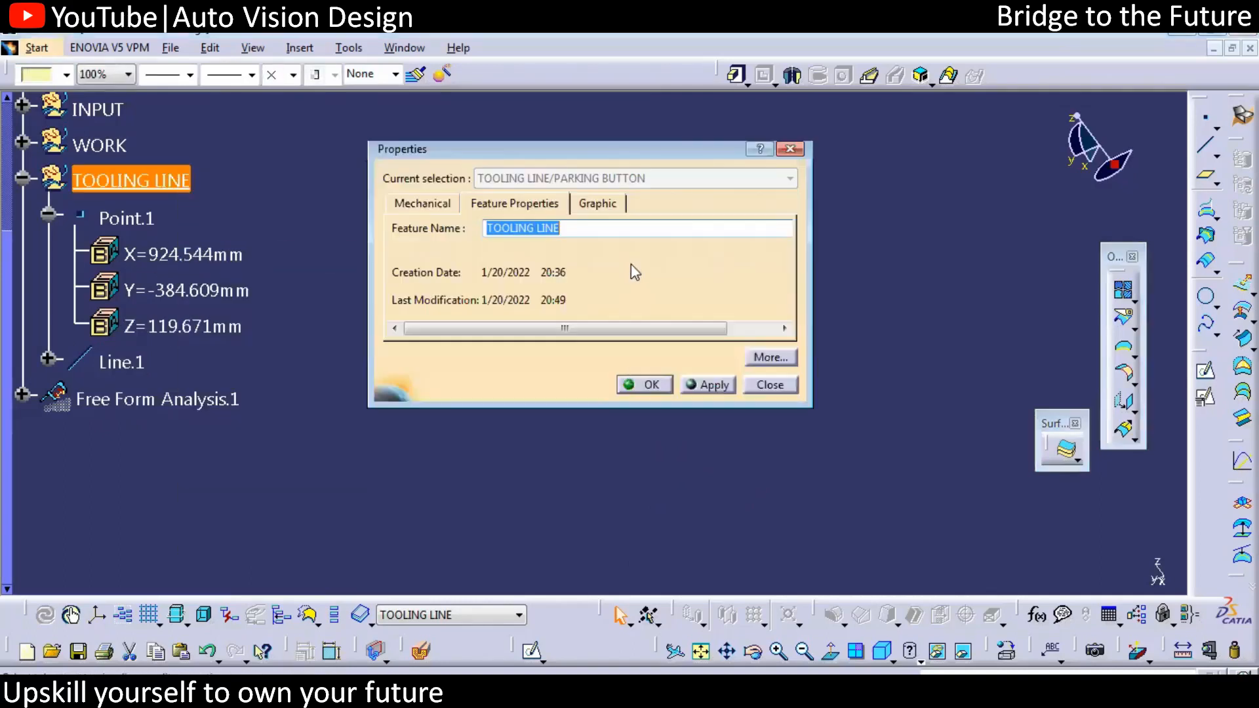
key("Escape")
right_click(137, 359)
left_click(186, 391)
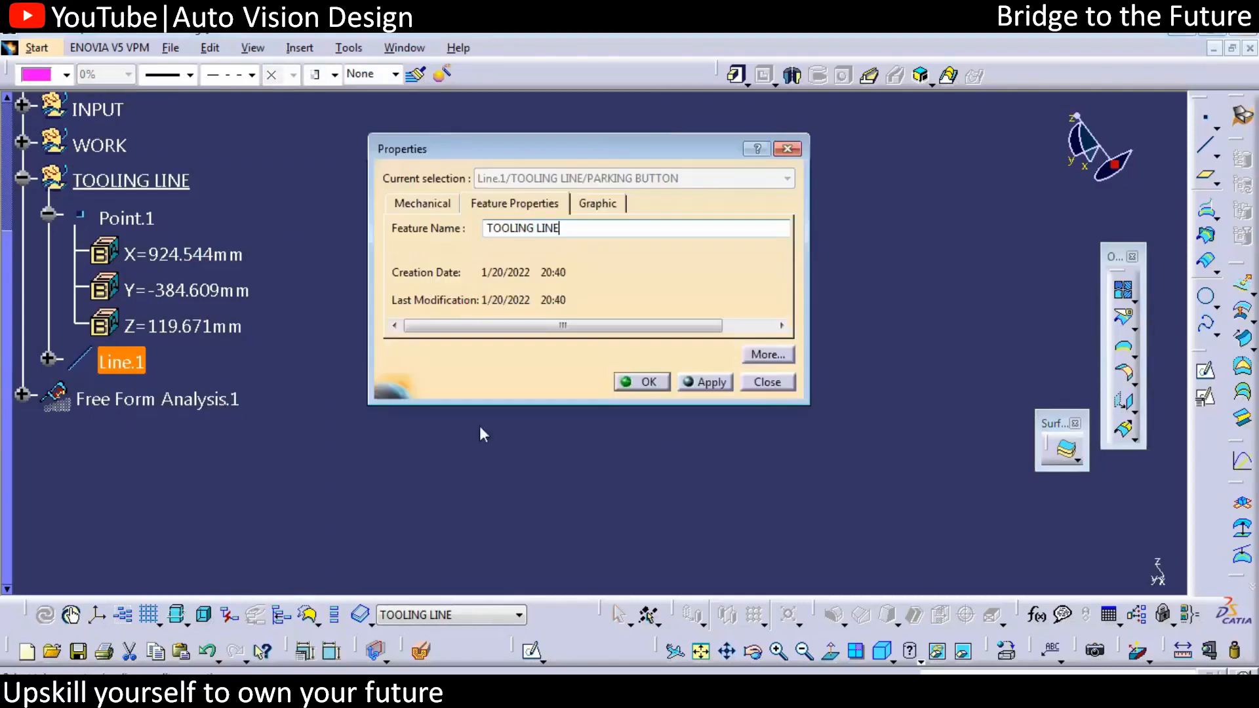
left_click(647, 385)
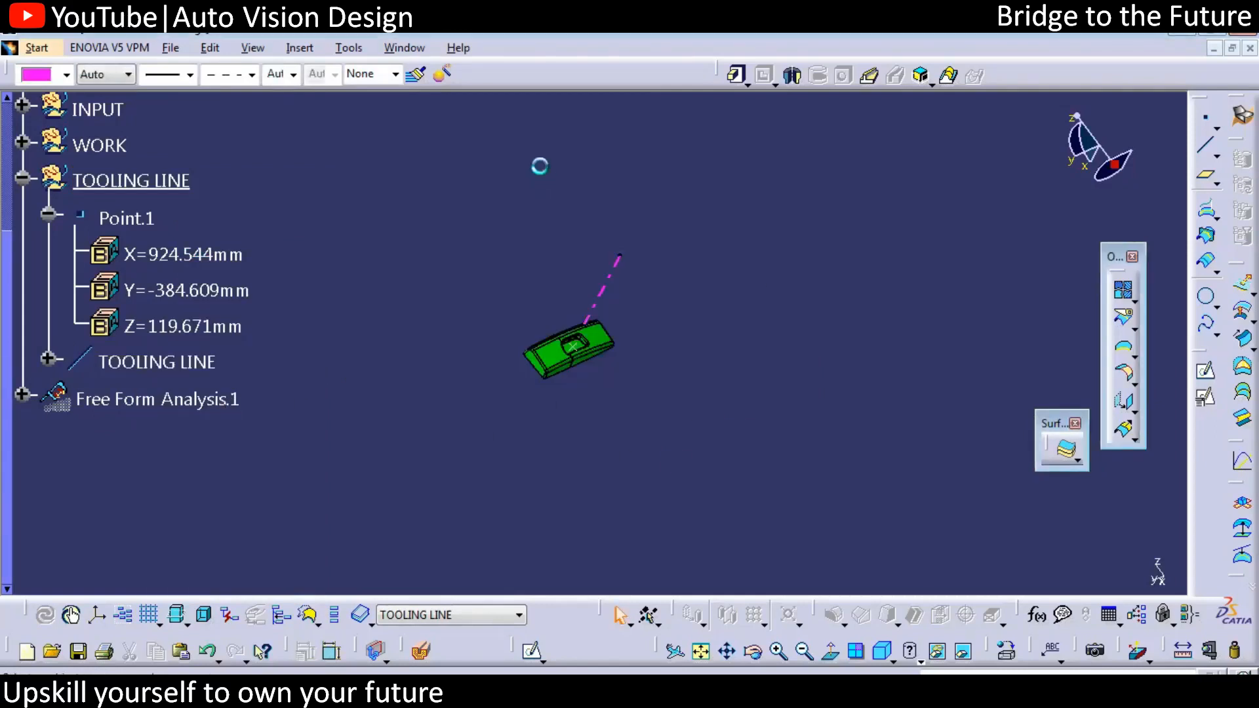
mouse_move(545, 257)
left_mouse_down()
mouse_move(548, 334)
mouse_move(567, 312)
mouse_move(656, 334)
left_mouse_up()
left_click_drag(633, 288, 608, 331)
mouse_move(689, 328)
left_mouse_down()
mouse_move(688, 374)
mouse_move(704, 336)
mouse_move(715, 380)
left_mouse_up()
mouse_move(739, 334)
left_mouse_down()
mouse_move(740, 376)
mouse_move(763, 381)
left_mouse_up()
mouse_move(422, 265)
left_mouse_down()
mouse_move(432, 311)
mouse_move(482, 308)
mouse_move(476, 288)
left_mouse_up()
mouse_move(502, 248)
left_mouse_down()
mouse_move(504, 280)
mouse_move(482, 308)
left_mouse_up()
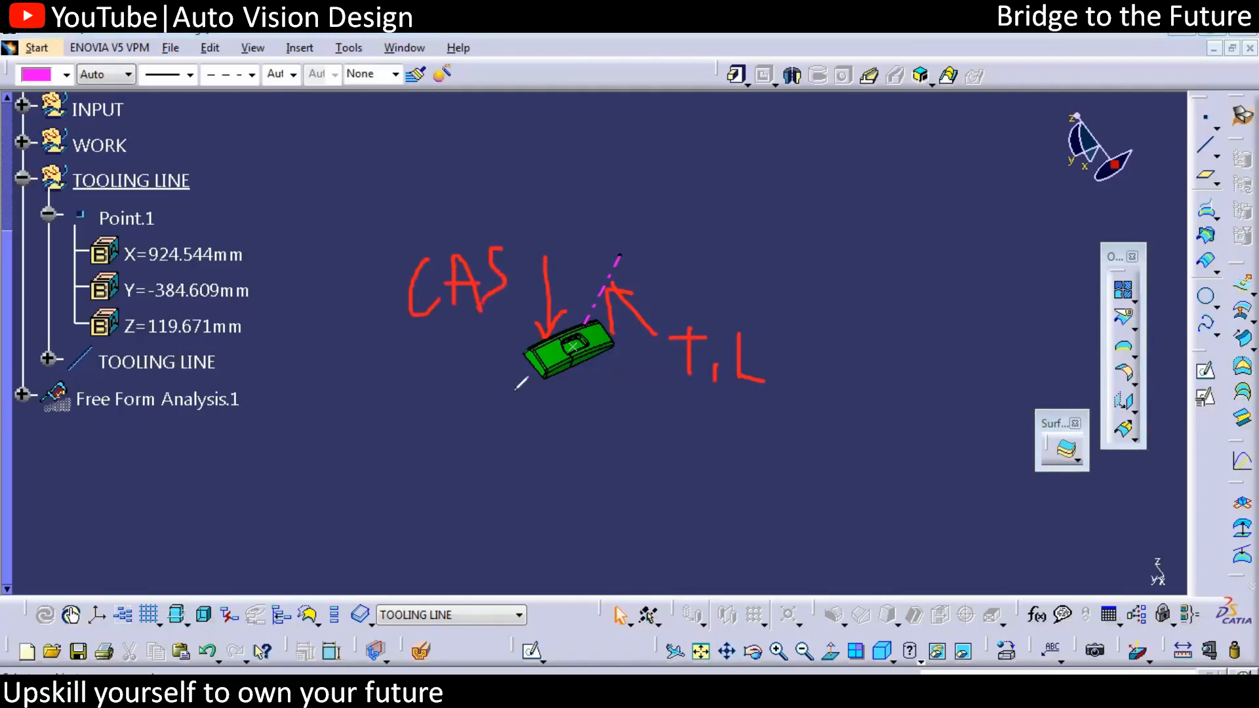
mouse_move(368, 195)
left_mouse_down()
mouse_move(371, 237)
mouse_move(383, 195)
left_mouse_up()
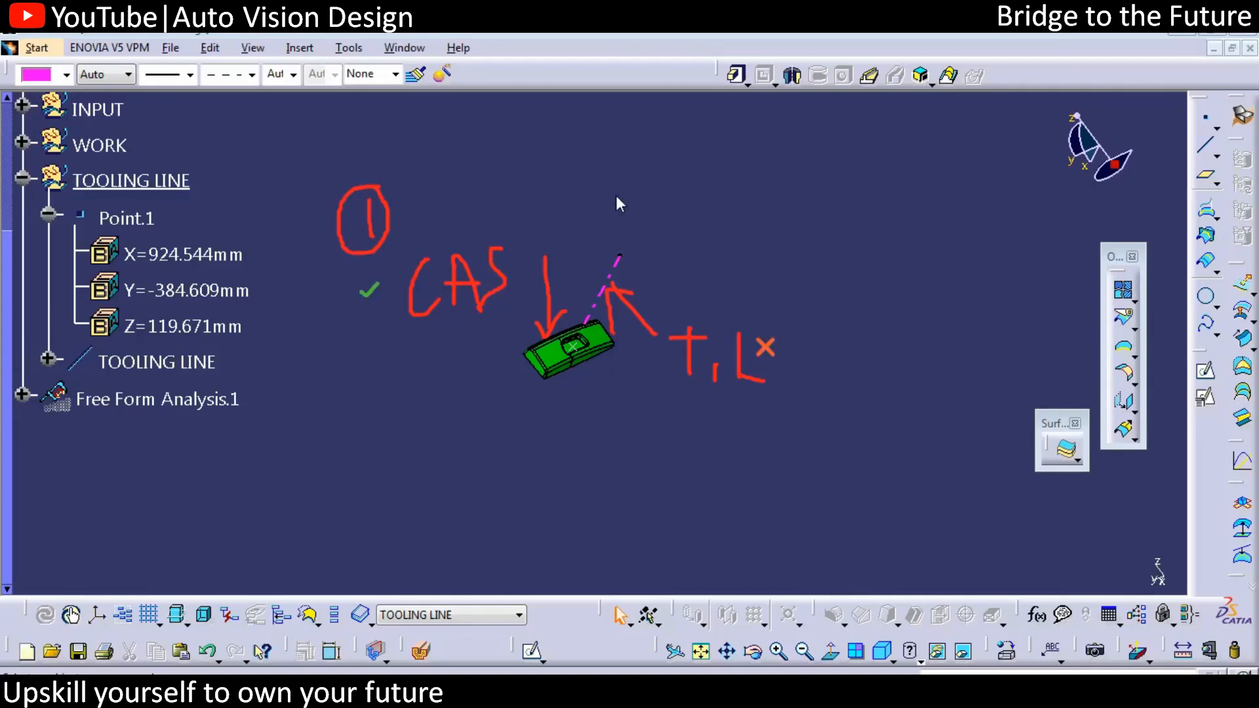
mouse_move(338, 448)
left_mouse_down()
mouse_move(360, 444)
mouse_move(360, 422)
mouse_move(388, 455)
mouse_move(392, 419)
left_mouse_up()
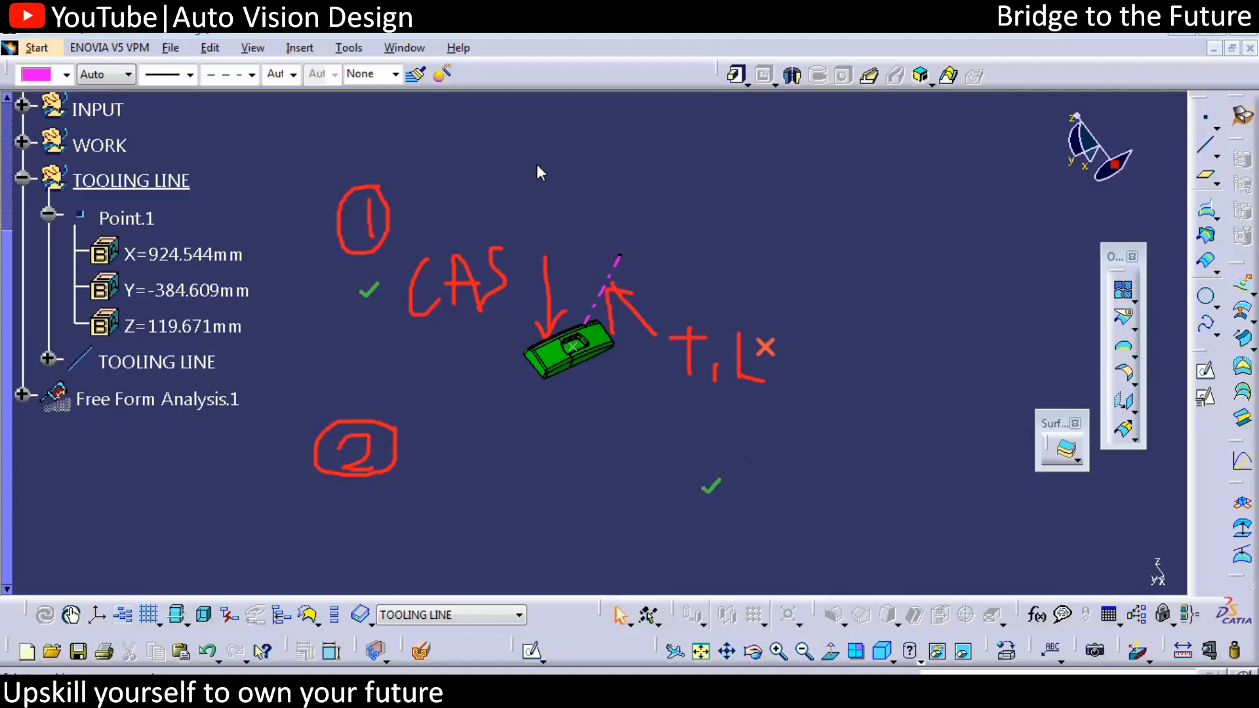
mouse_move(658, 478)
left_mouse_down()
mouse_move(661, 500)
mouse_move(686, 503)
left_mouse_up()
left_click_drag(432, 411, 473, 451)
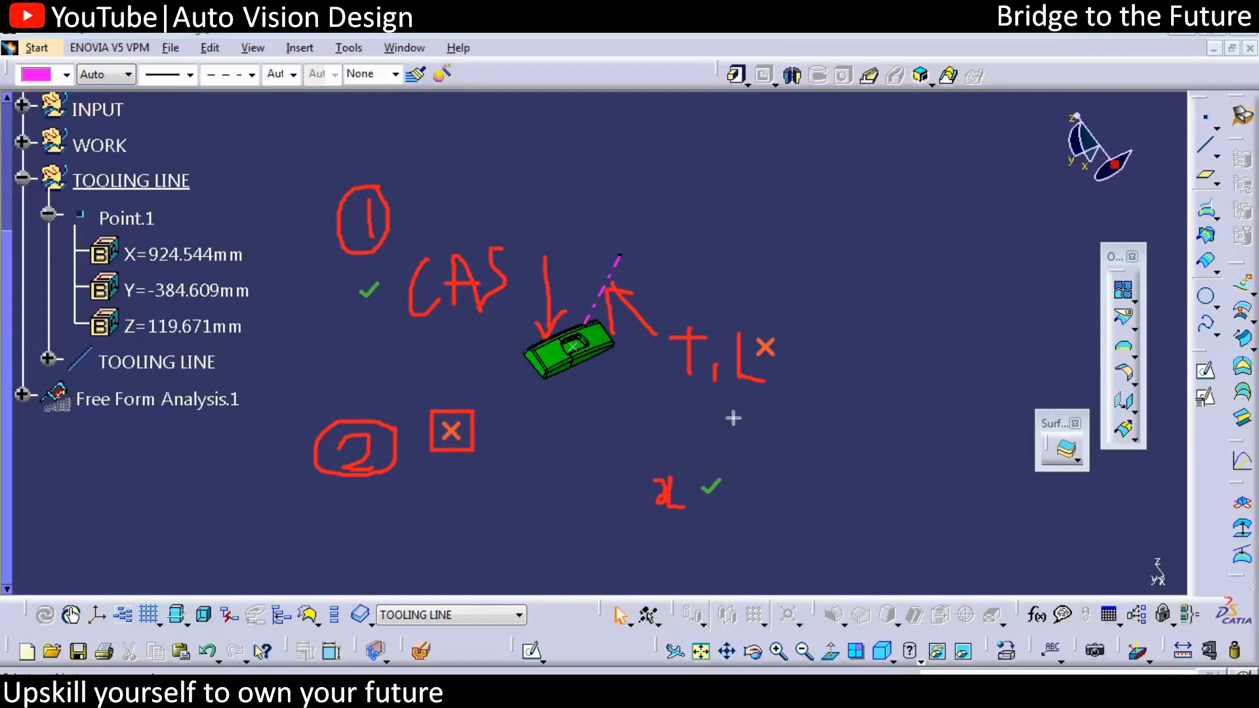
left_click_drag(745, 323, 792, 366)
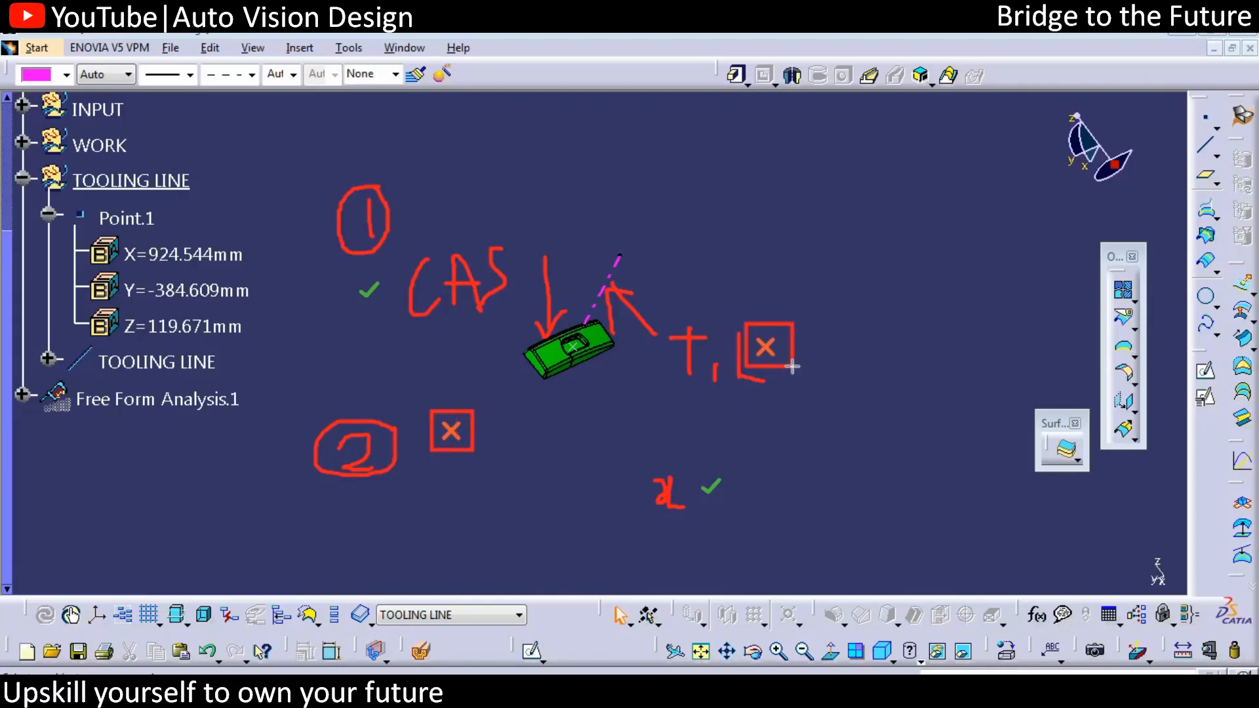
left_click_drag(686, 463, 732, 511)
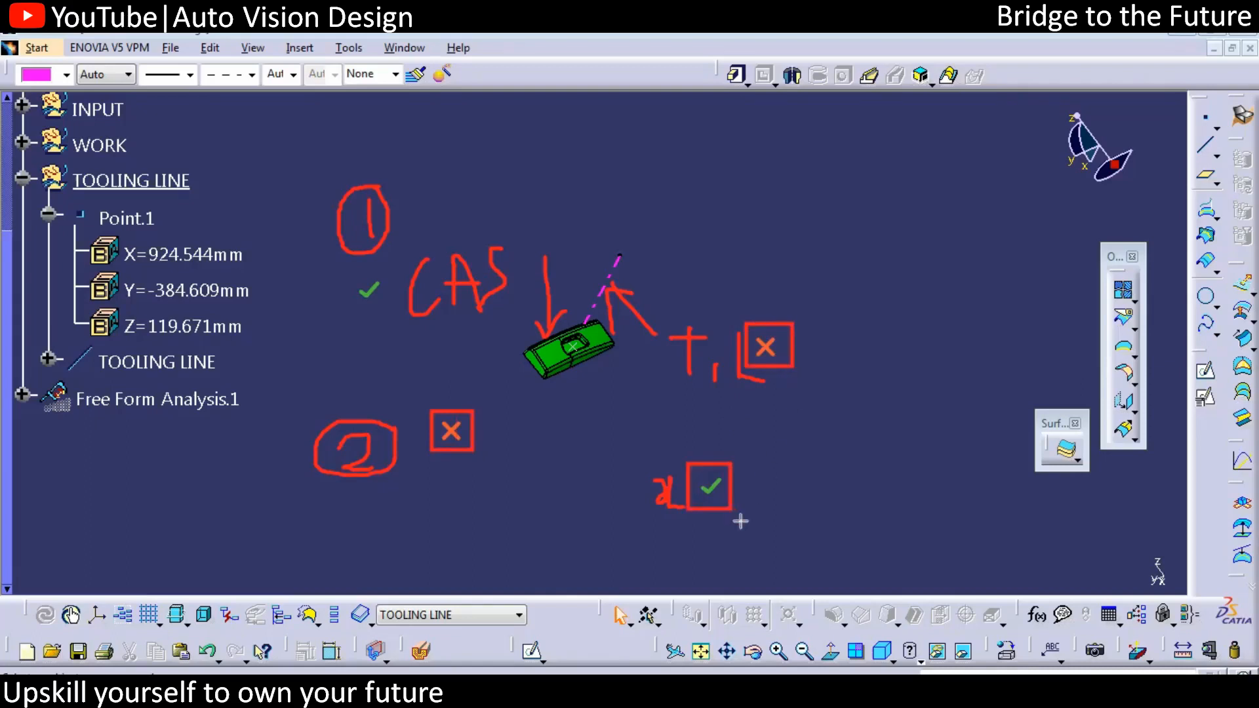
left_click_drag(346, 273, 385, 310)
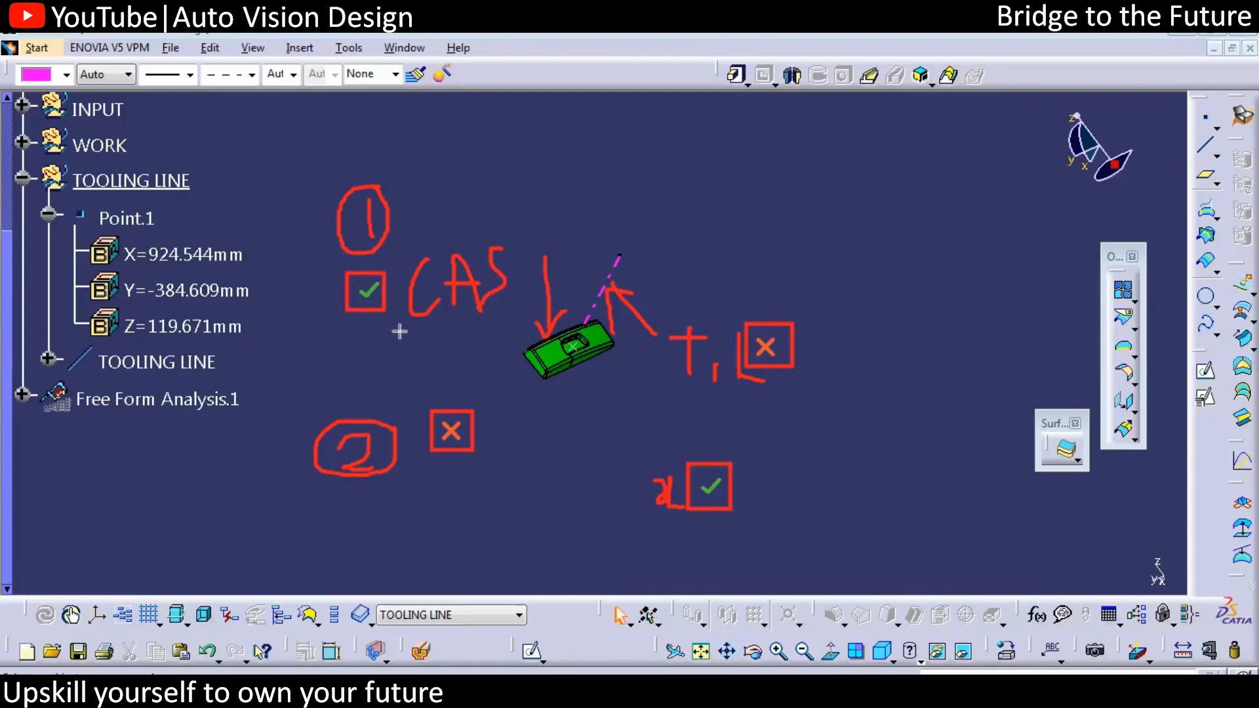
mouse_move(409, 222)
left_mouse_down()
mouse_move(465, 223)
mouse_move(484, 248)
left_mouse_up()
left_click_drag(490, 202, 507, 231)
mouse_move(485, 226)
left_mouse_down()
mouse_move(543, 225)
mouse_move(558, 204)
mouse_move(591, 201)
mouse_move(666, 219)
left_mouse_up()
mouse_move(227, 467)
left_mouse_down()
mouse_move(291, 466)
mouse_move(289, 488)
left_mouse_up()
left_click_drag(269, 437, 265, 513)
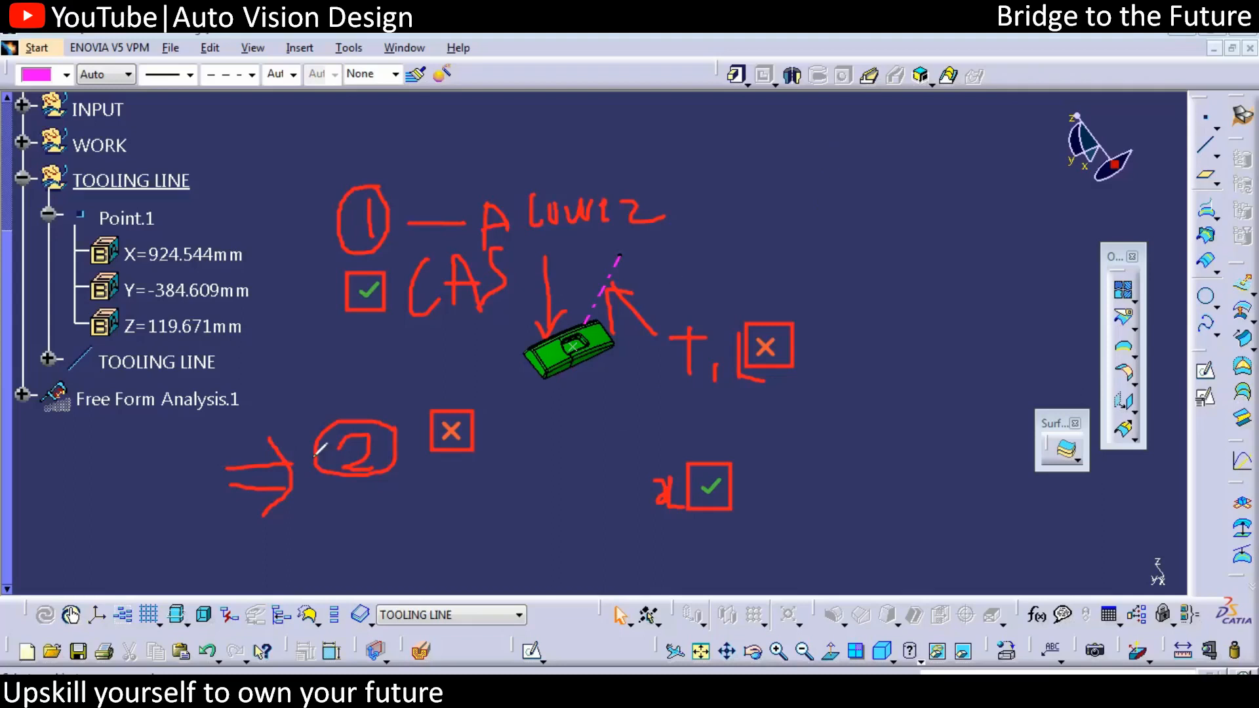
key("e")
Step: Collapse the TOOLING LINE set, expand WORK, and define the CLASS A set as the in-work object
middle_click_drag(390, 379, 753, 540)
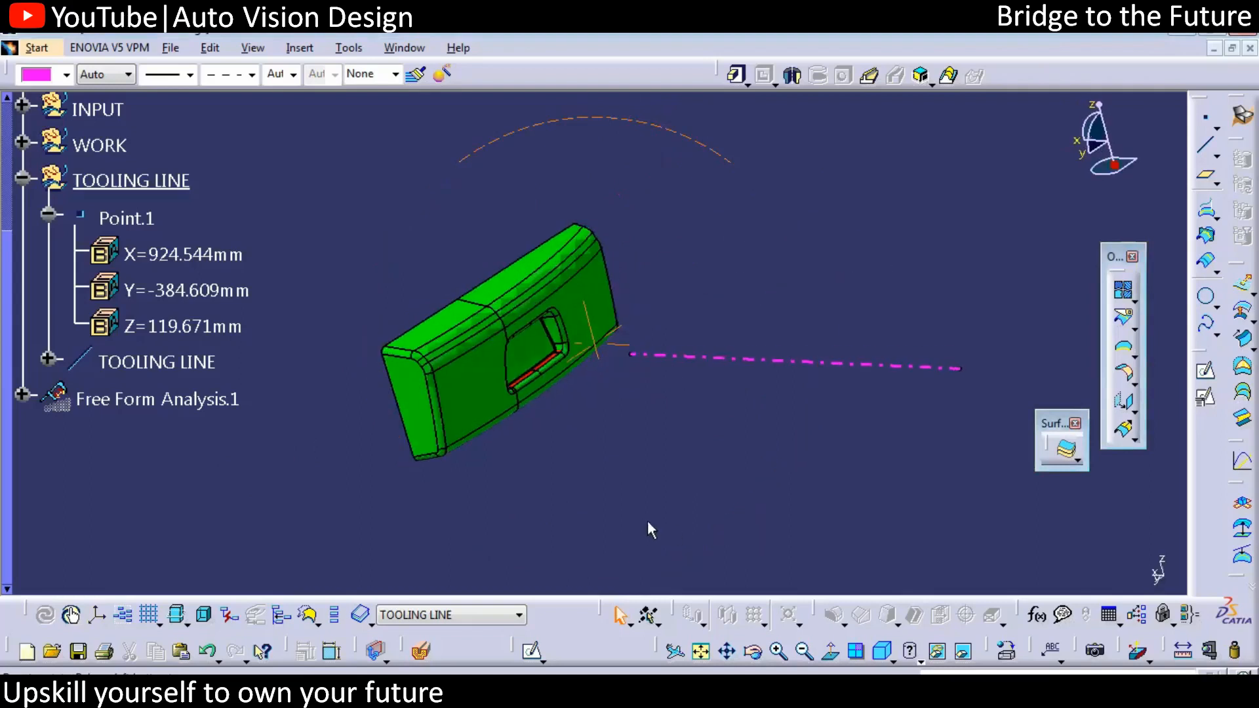
left_click(121, 216)
left_click(24, 179)
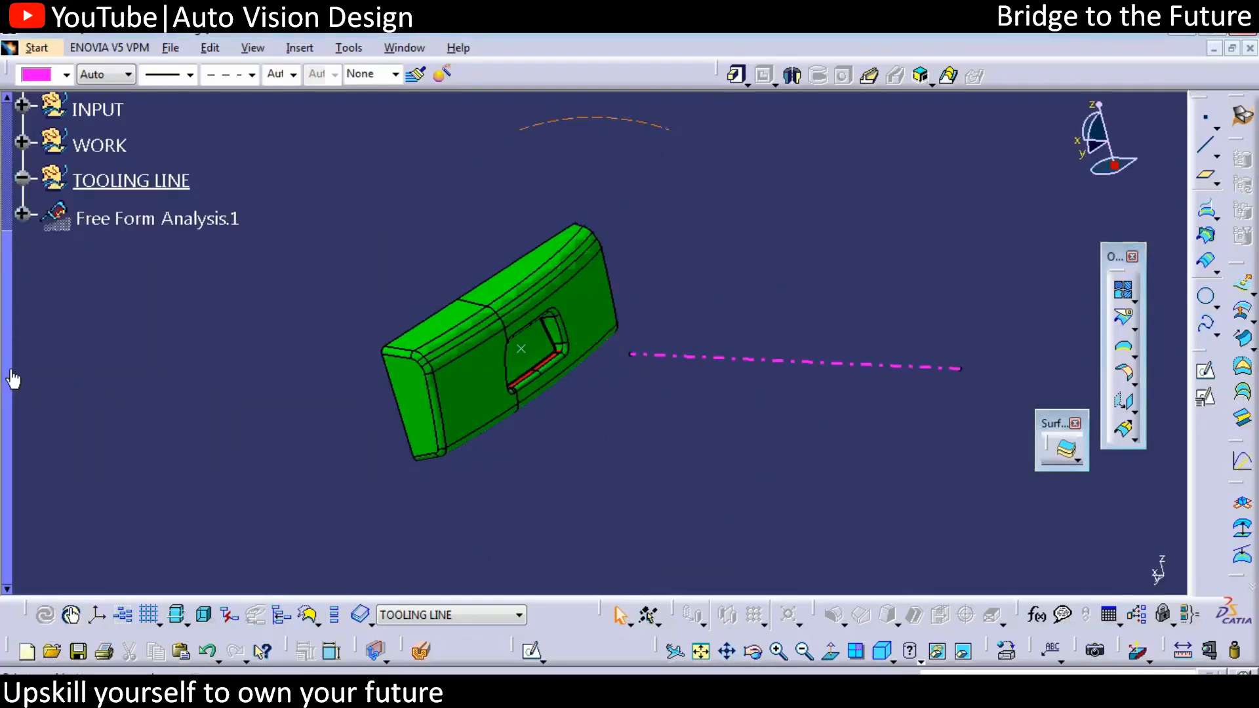
left_click_drag(9, 376, 26, 292)
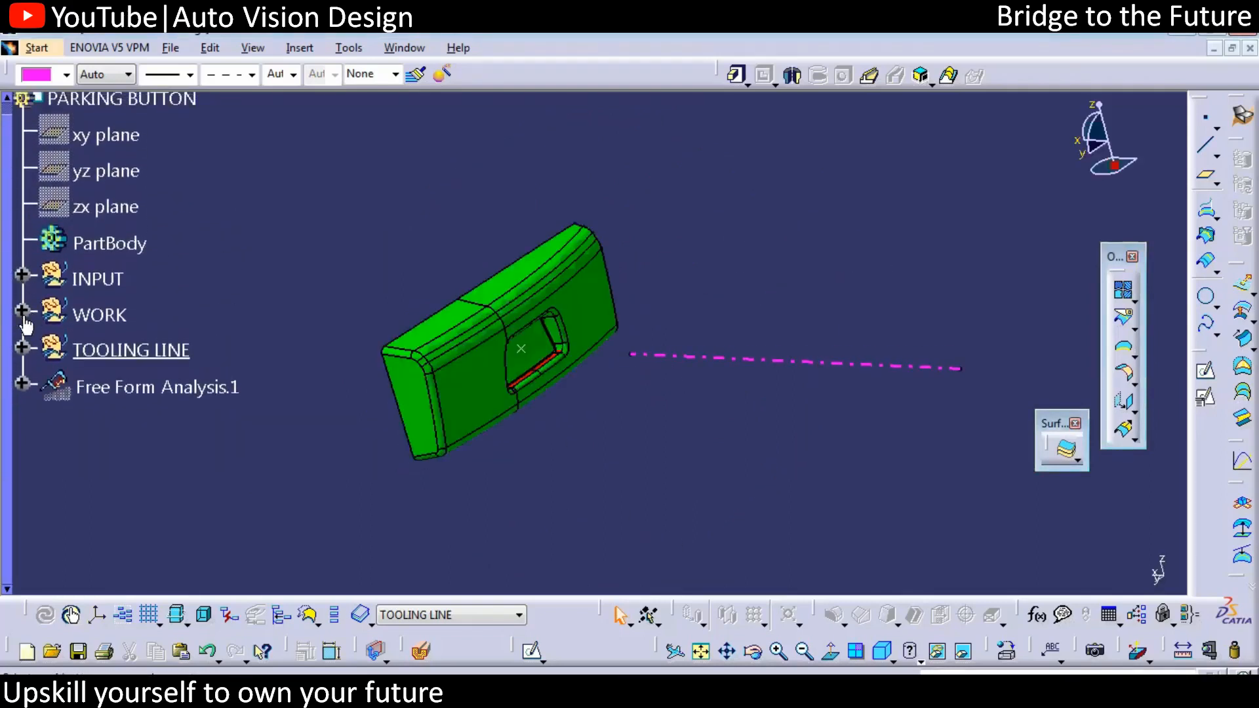
left_click(23, 310)
left_click(158, 387)
right_click(183, 383)
left_click(262, 442)
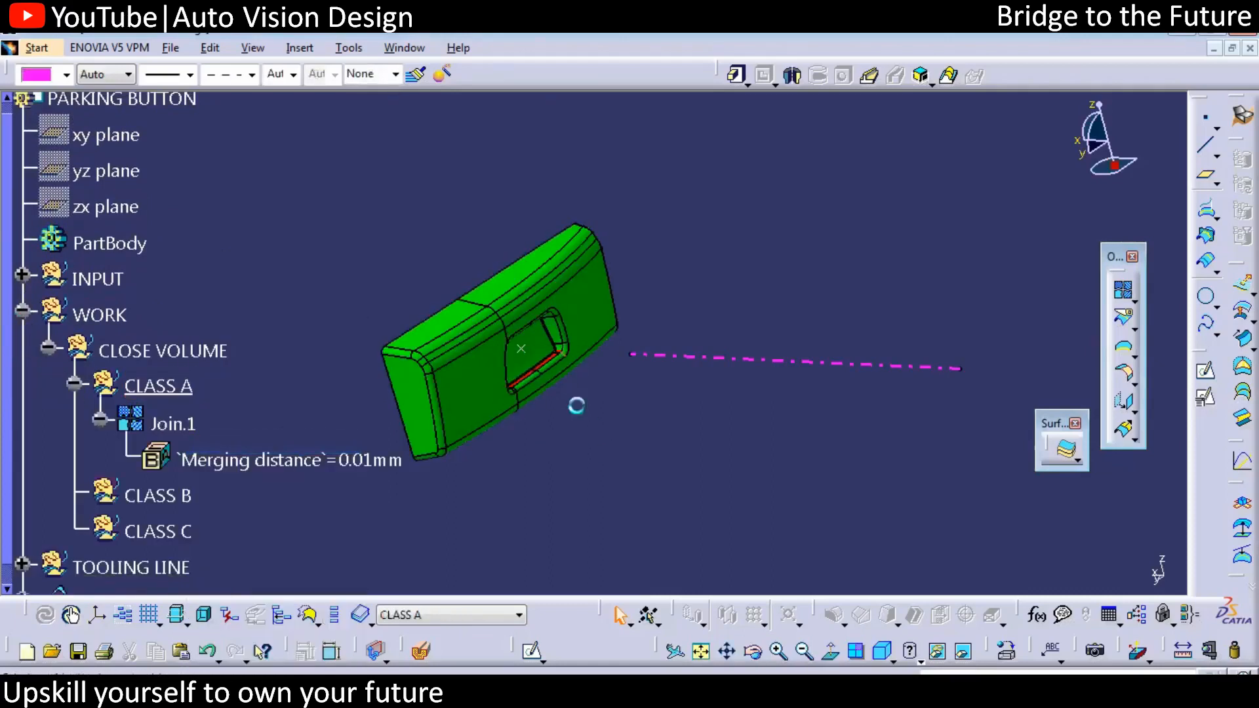
middle_click_drag(646, 444, 630, 335)
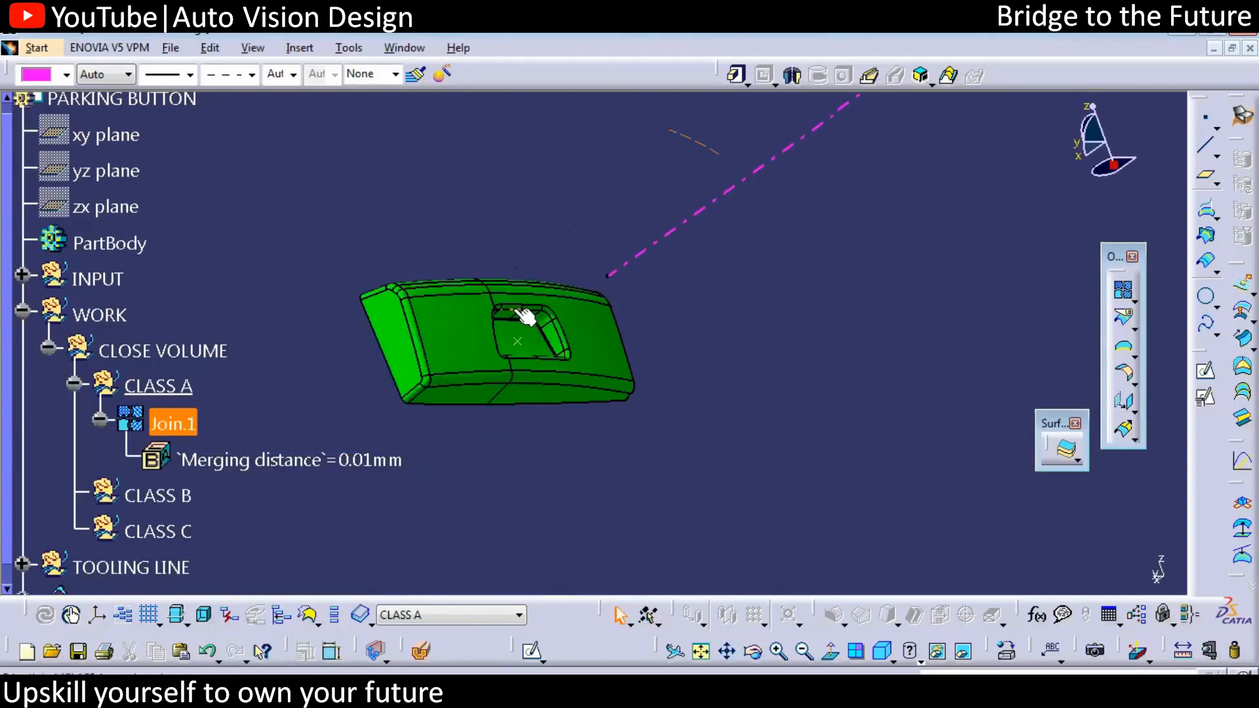
middle_click_drag(773, 348, 930, 211)
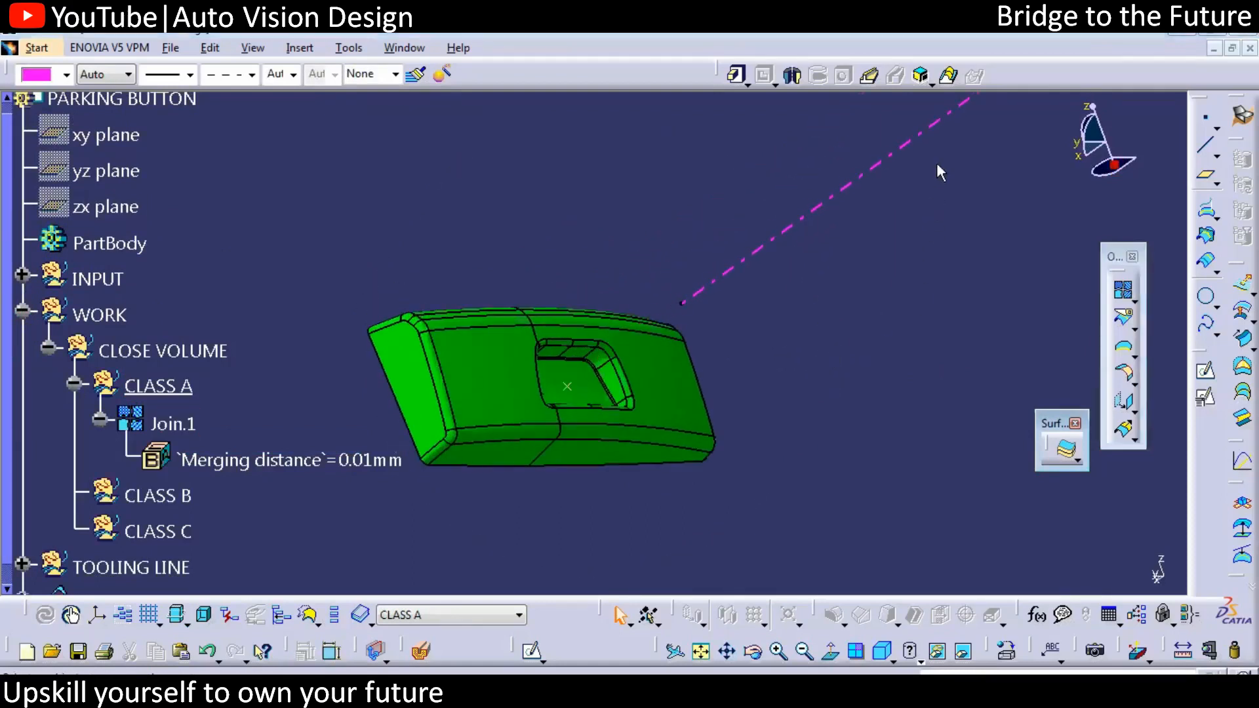
middle_click_drag(431, 385, 428, 350)
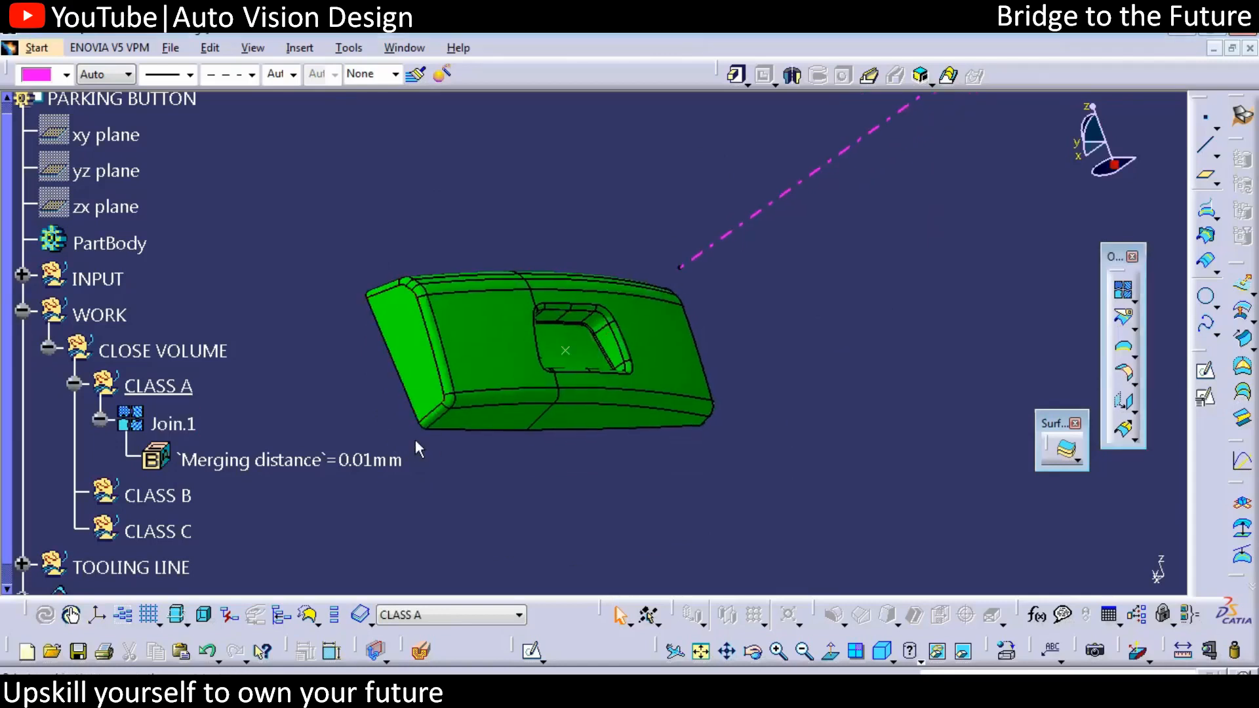
left_click(189, 430)
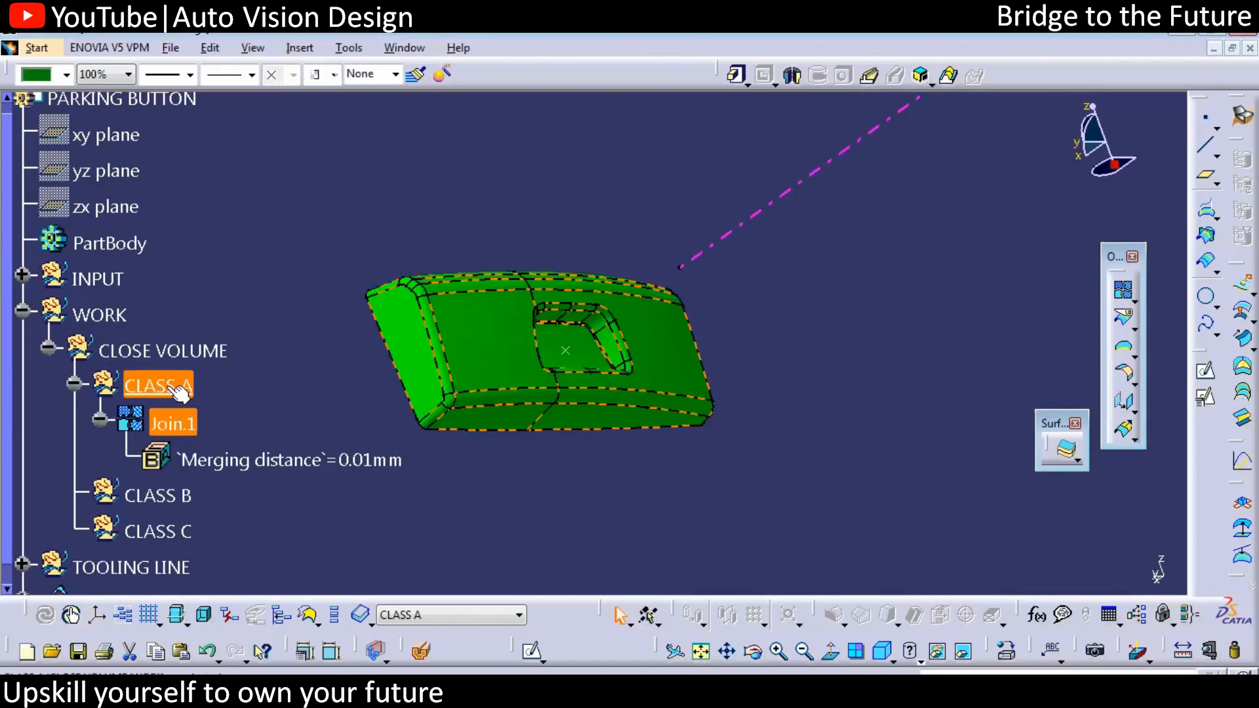
right_click(178, 391)
left_click(191, 390)
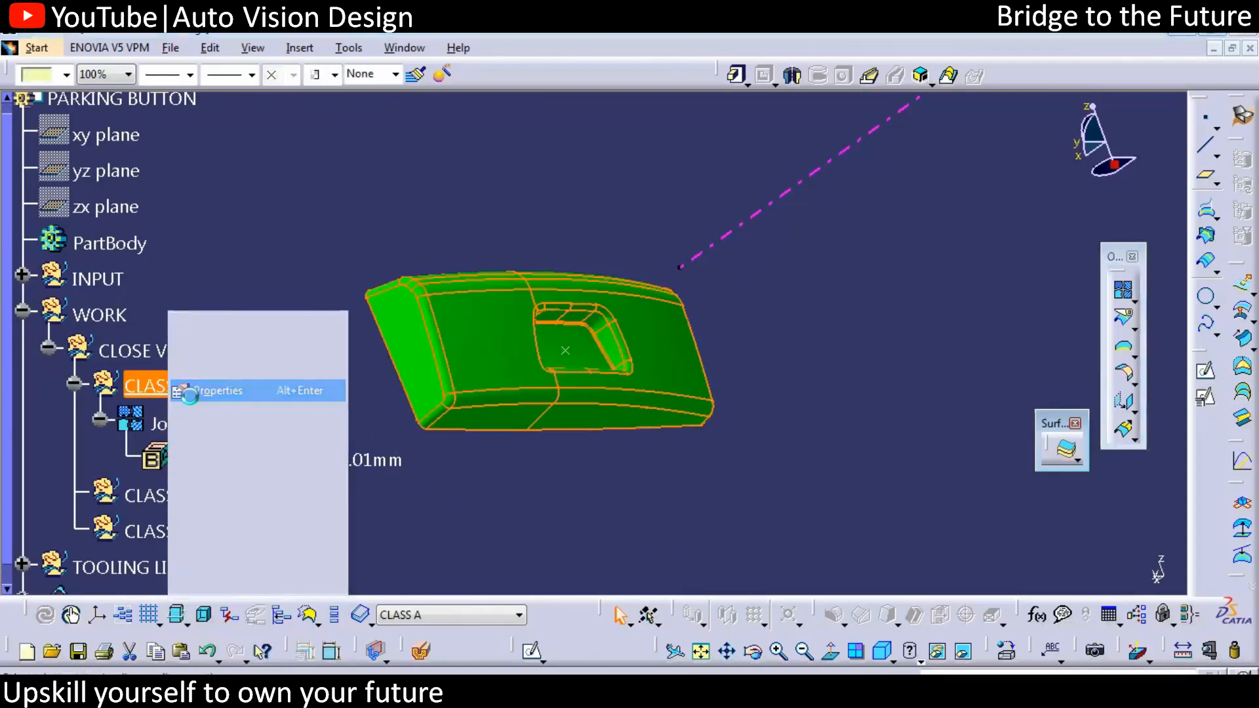
key("BackSpace")
type("`")
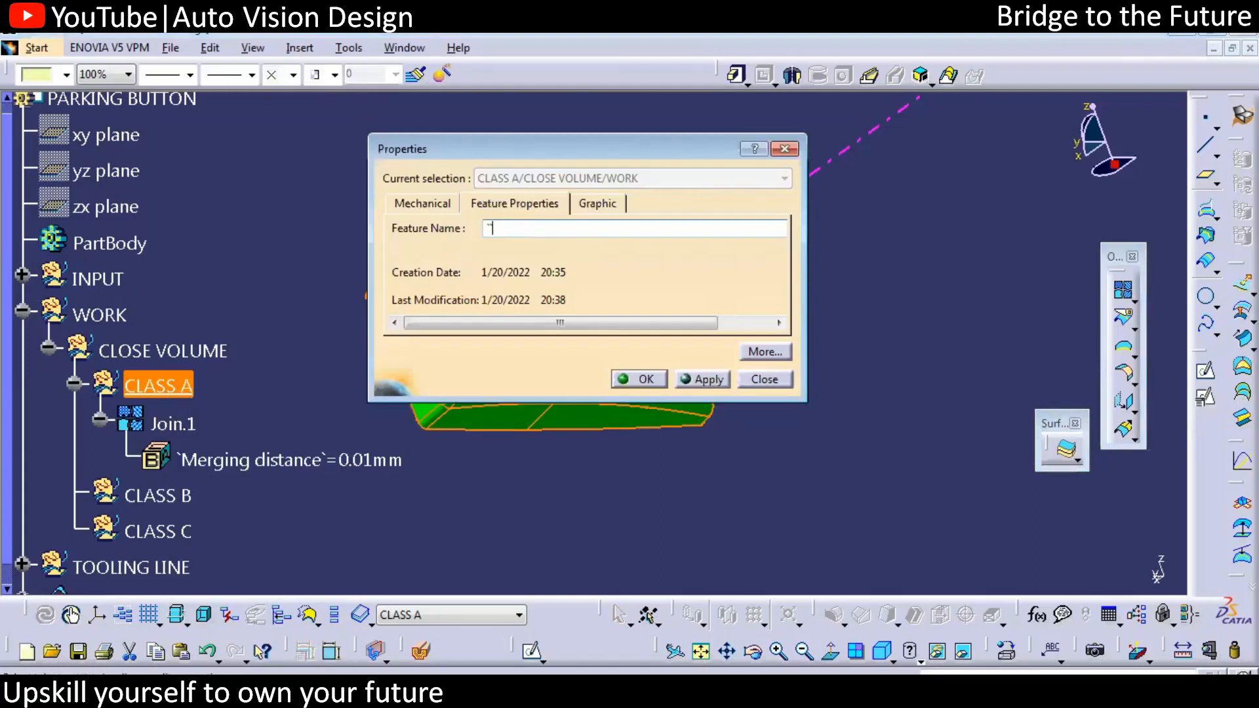
key("Escape")
Step: Rename the Join.1 surface in the CLASS A set as INPUT_CLASS A
right_click(185, 422)
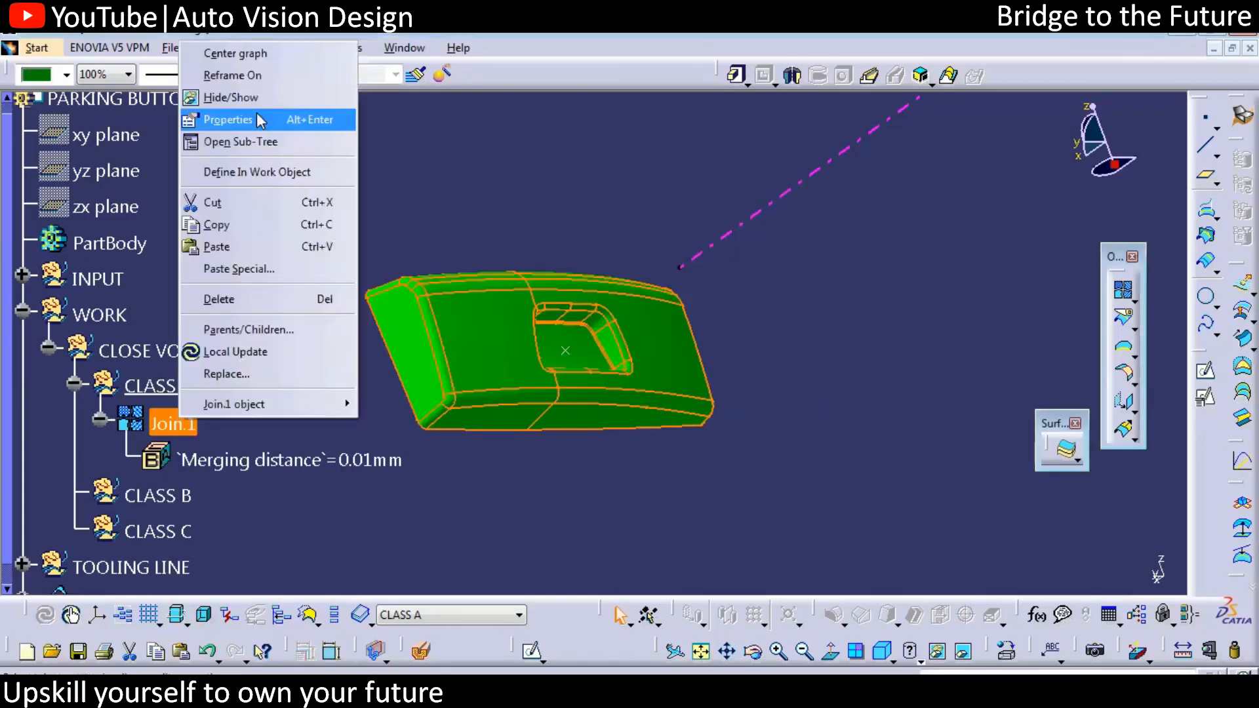
left_click(260, 120)
key("BackSpace")
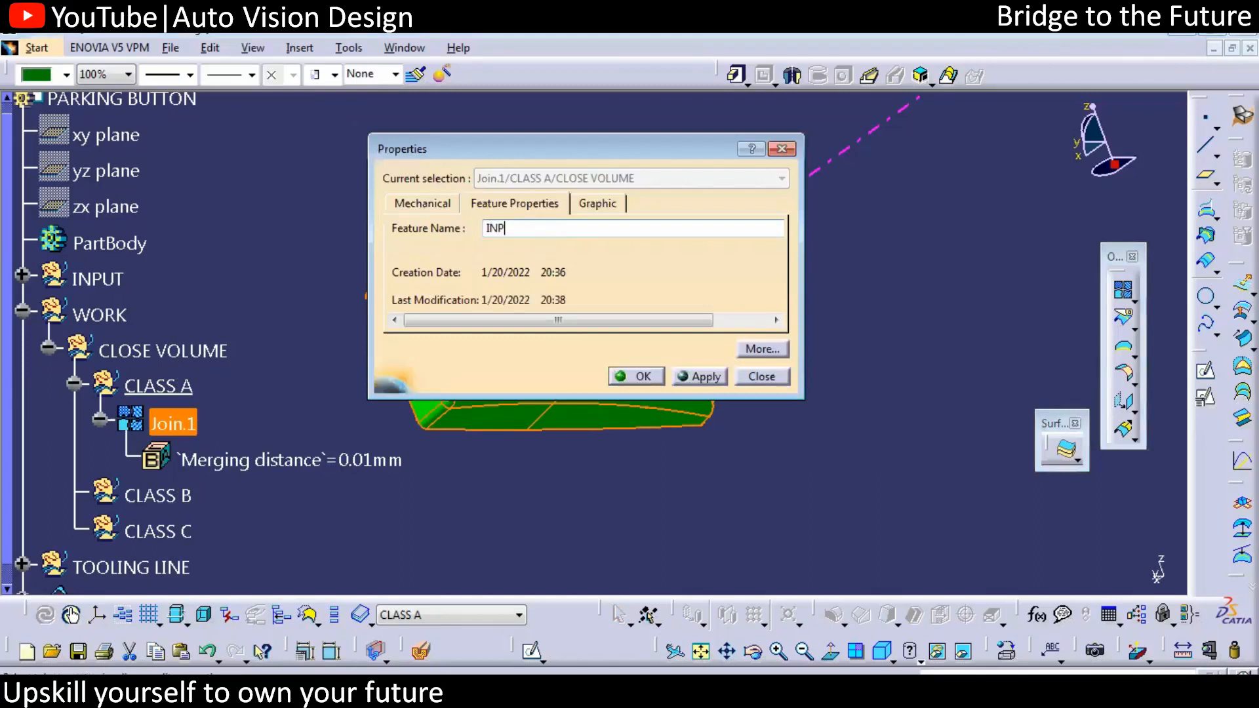
type("INPUT_CLASS A")
key("Return")
left_click(258, 318)
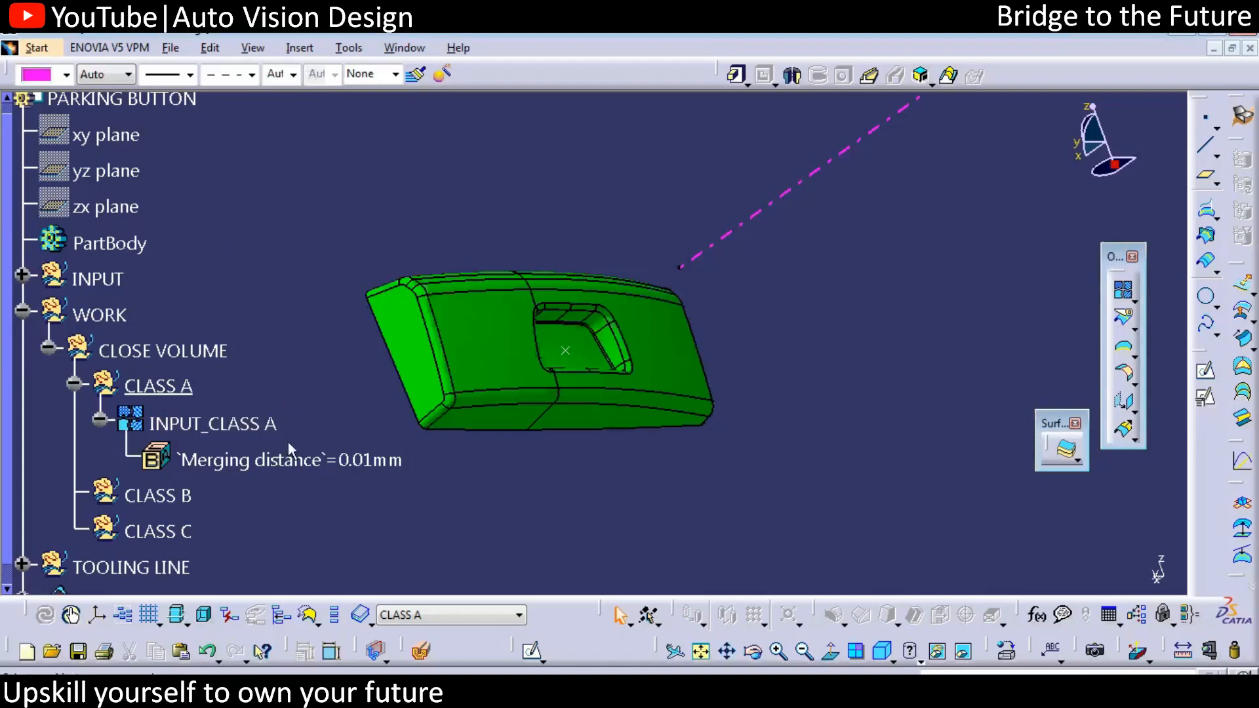
Step: Insert a geometrical set named CLASSA MODIFCATION with PARKING BUTTON as its father
left_click(158, 386)
left_click(302, 153)
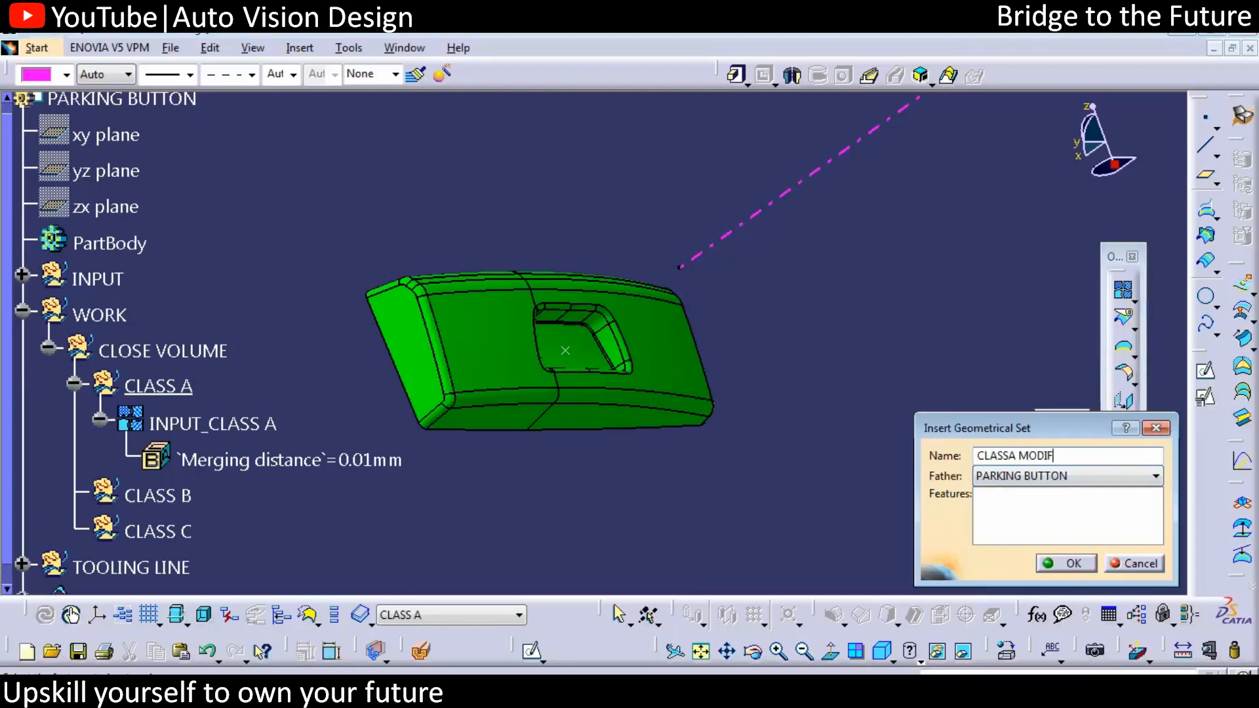
type("ON")
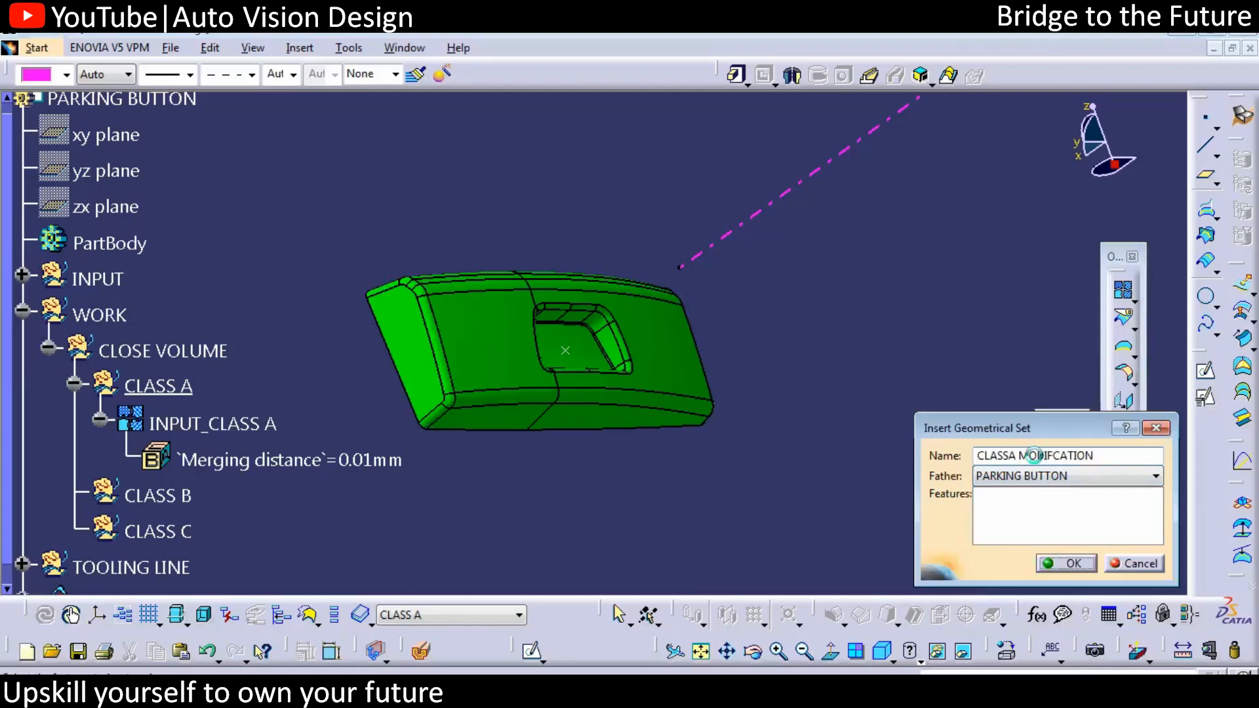
left_click(1066, 563)
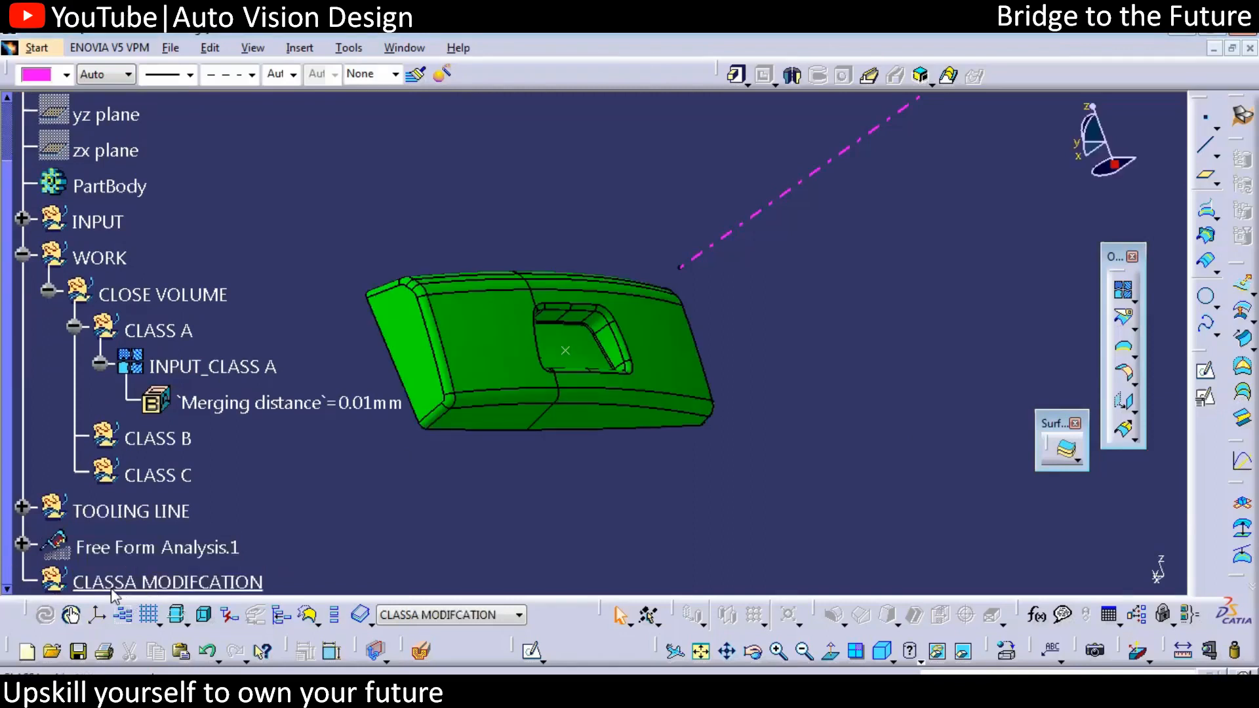
Step: Move the CLASSA MODIFCATION set inside the CLASS A set, in last position
right_click(174, 581)
mouse_move(223, 570)
left_click(419, 424)
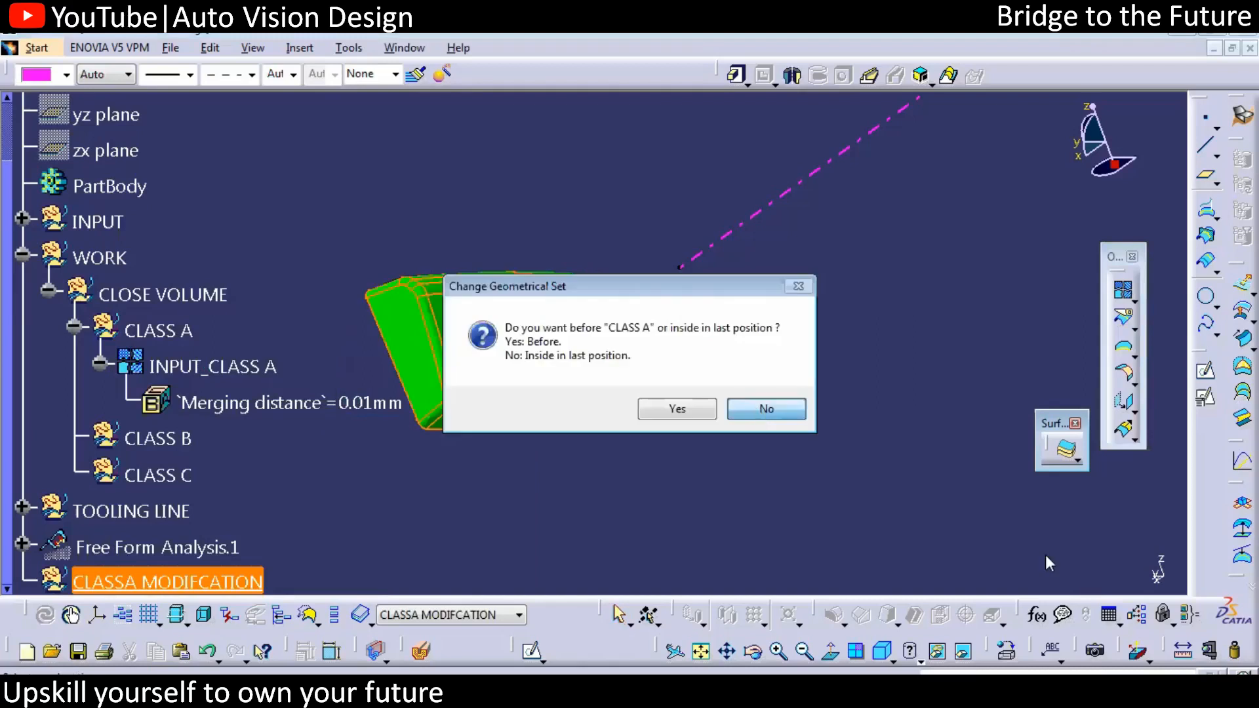
left_click(771, 410)
Step: Change the model's render style to a shaded display with visible edges
middle_click_drag(803, 428, 785, 463, "ctrl")
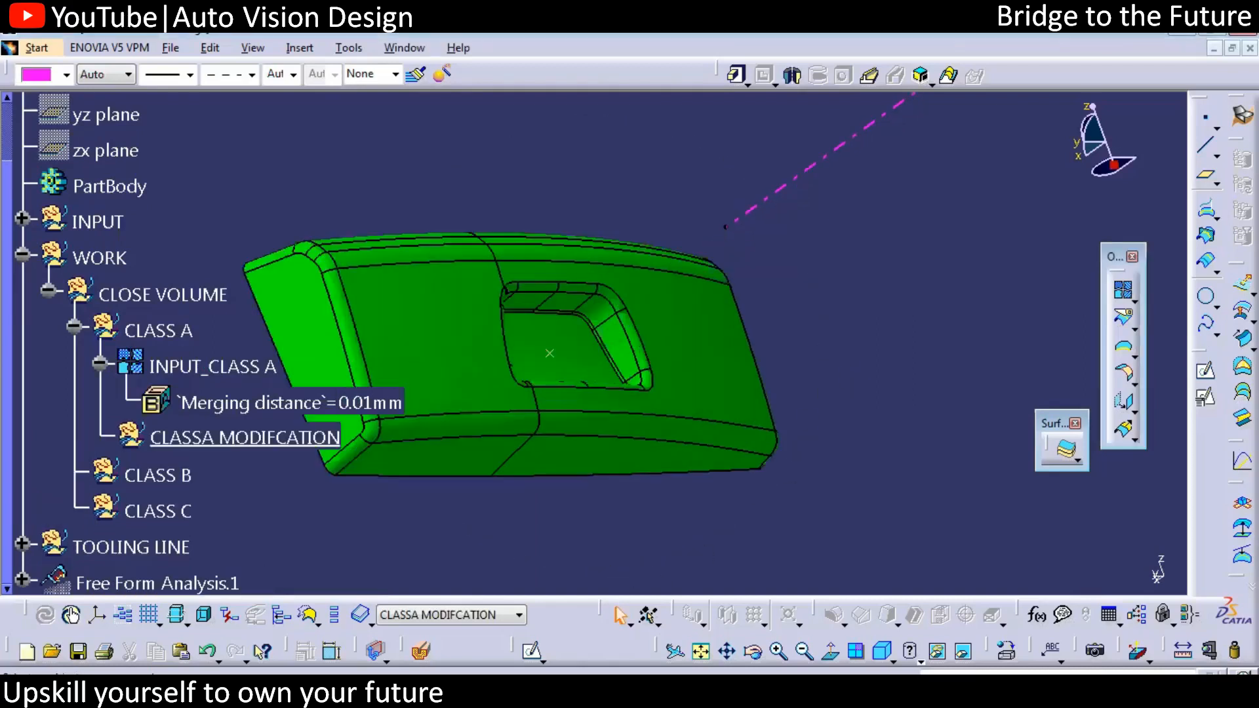
left_click(920, 662)
left_click(932, 520)
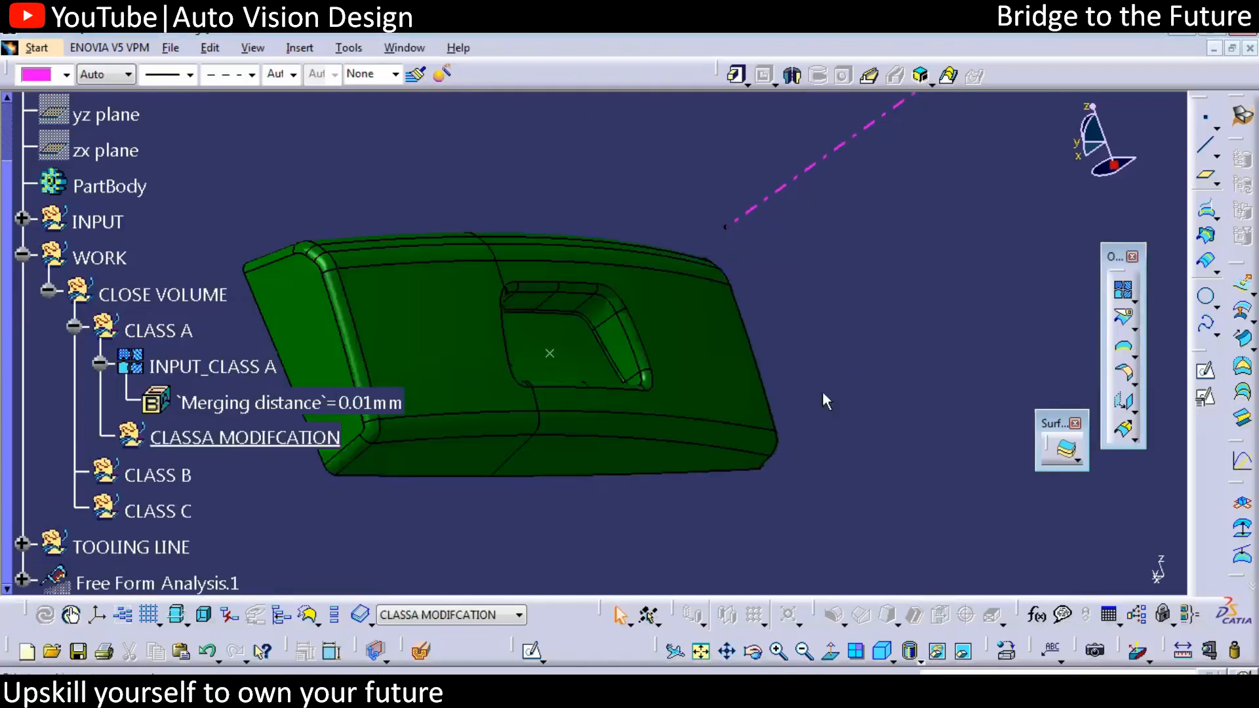
Step: Examine the recessed pocket's floor face, side walls and surrounding edges on the INPUT_CLASS A surface
middle_click_drag(562, 319, 991, 375)
middle_click_drag(881, 394, 1089, 387)
middle_click_drag(883, 320, 925, 321)
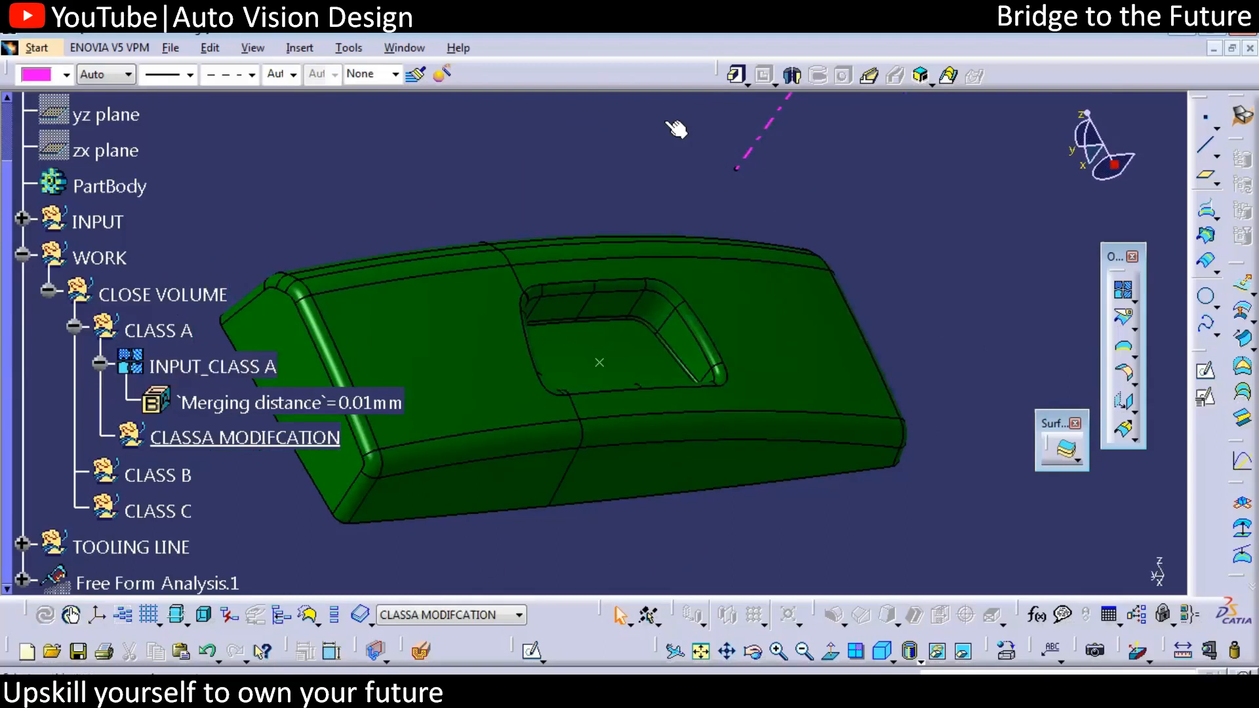
mouse_move(543, 326)
left_mouse_down()
mouse_move(644, 320)
mouse_move(697, 379)
left_mouse_up()
mouse_move(542, 326)
left_mouse_down()
mouse_move(548, 367)
mouse_move(570, 390)
mouse_move(697, 378)
mouse_move(747, 307)
left_mouse_up()
left_click_drag(524, 359, 457, 333)
left_click_drag(588, 326, 590, 262)
left_click_drag(624, 391, 662, 455)
mouse_move(590, 265)
left_mouse_down()
mouse_move(505, 283)
mouse_move(515, 362)
mouse_move(568, 423)
mouse_move(708, 407)
mouse_move(746, 379)
mouse_move(713, 282)
mouse_move(556, 262)
mouse_move(538, 325)
left_mouse_up()
left_click(619, 294)
left_click_drag(664, 373, 714, 394)
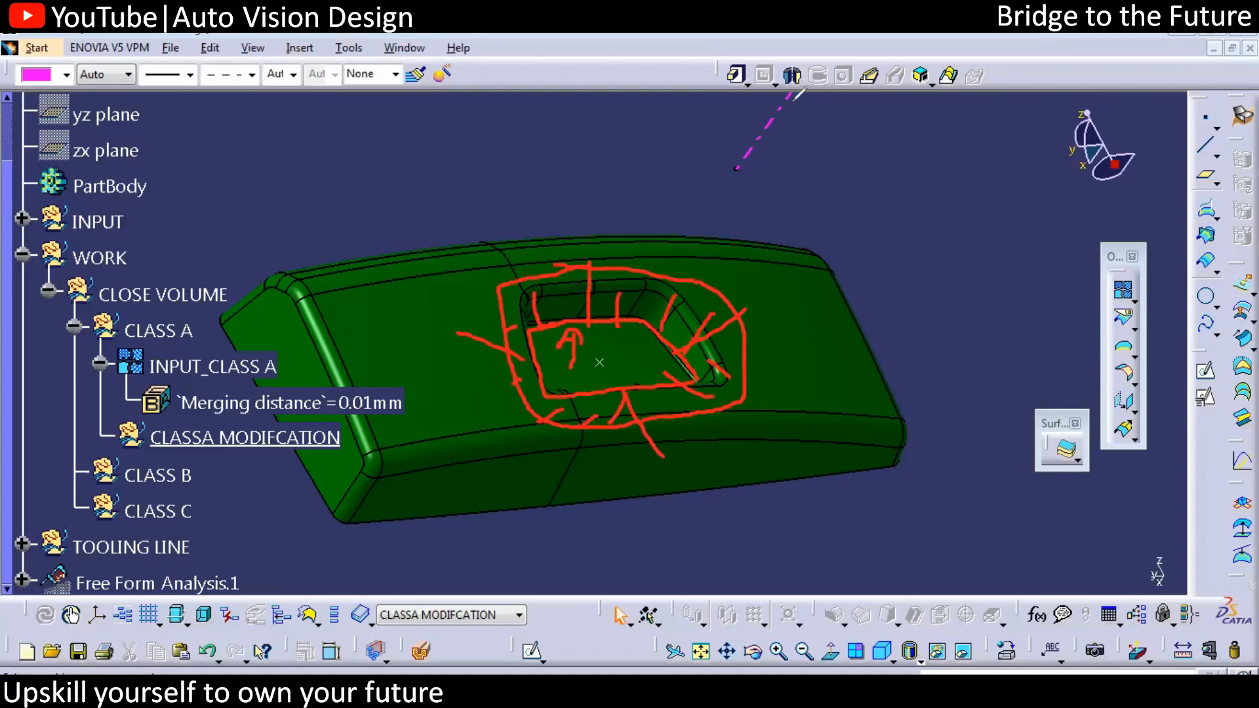
key("e")
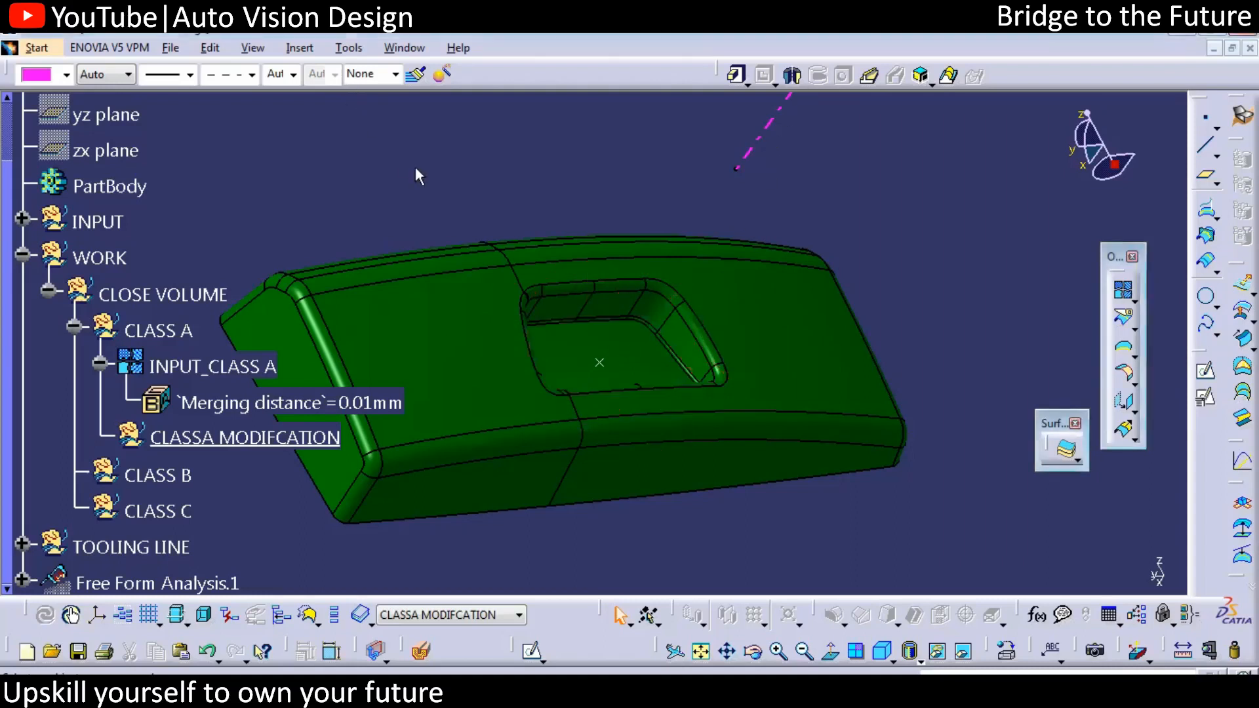
left_click(628, 356)
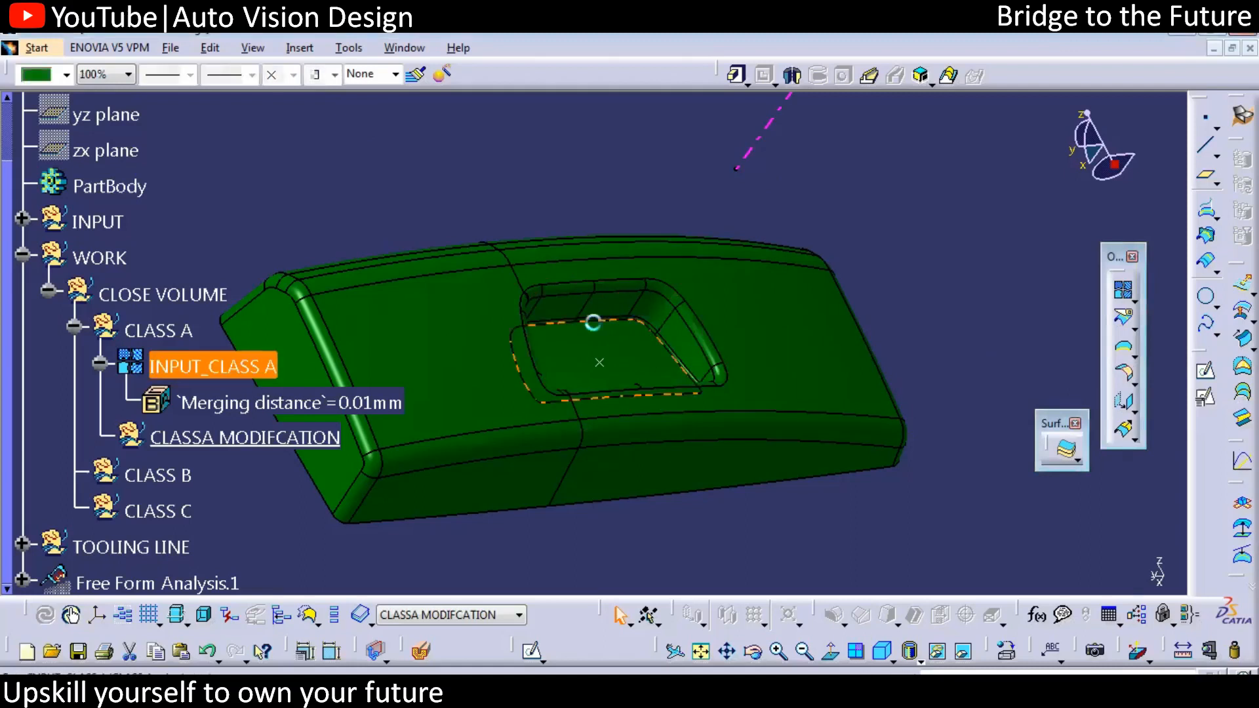
left_click(642, 303)
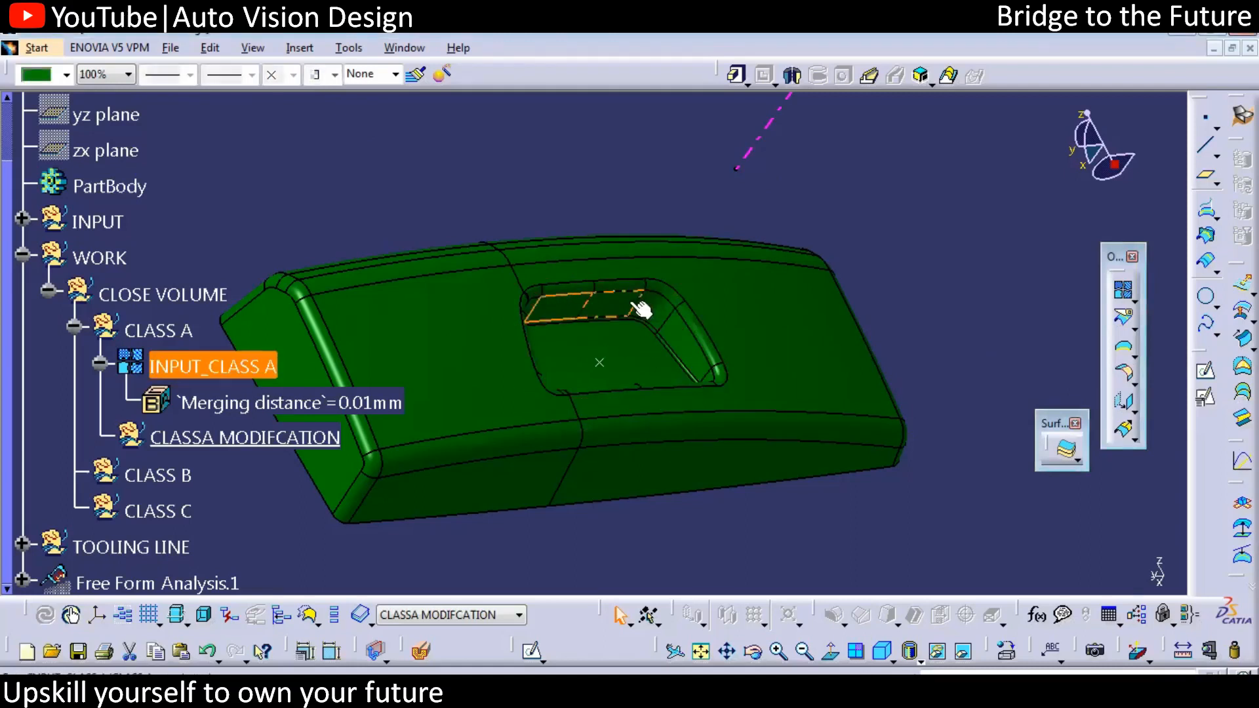
scroll(636, 314, "up", 3)
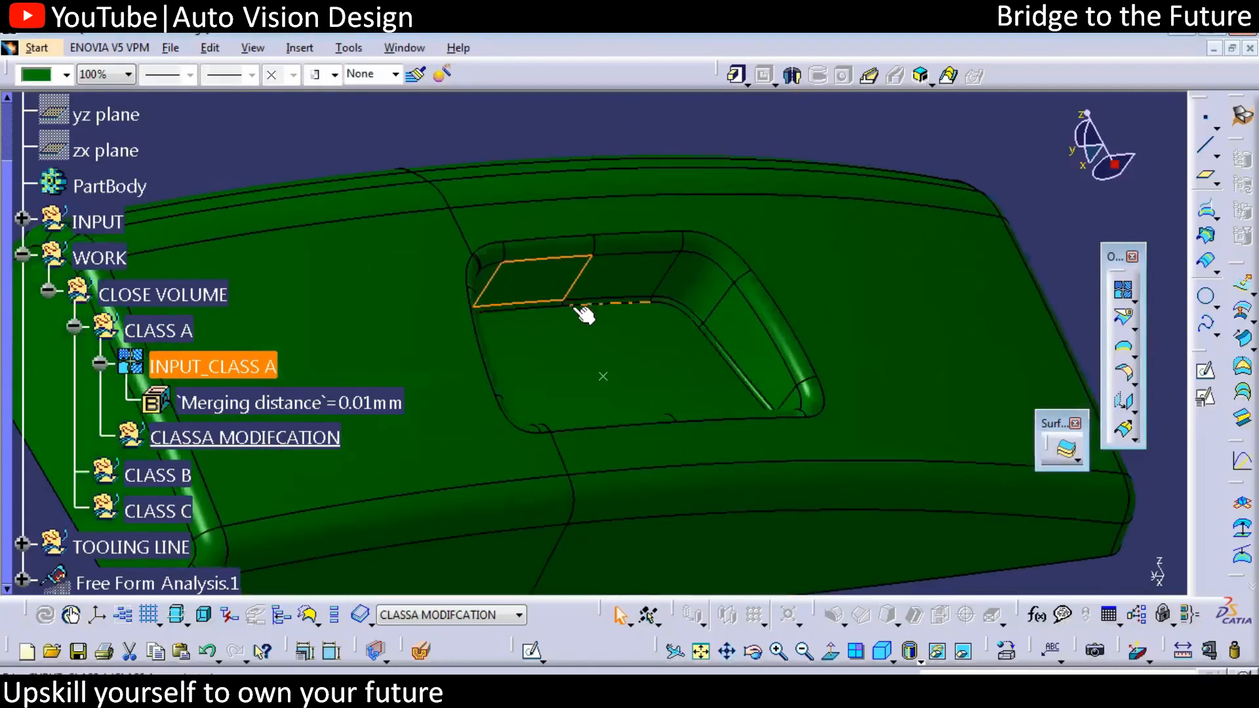
scroll(610, 347, "down", 2)
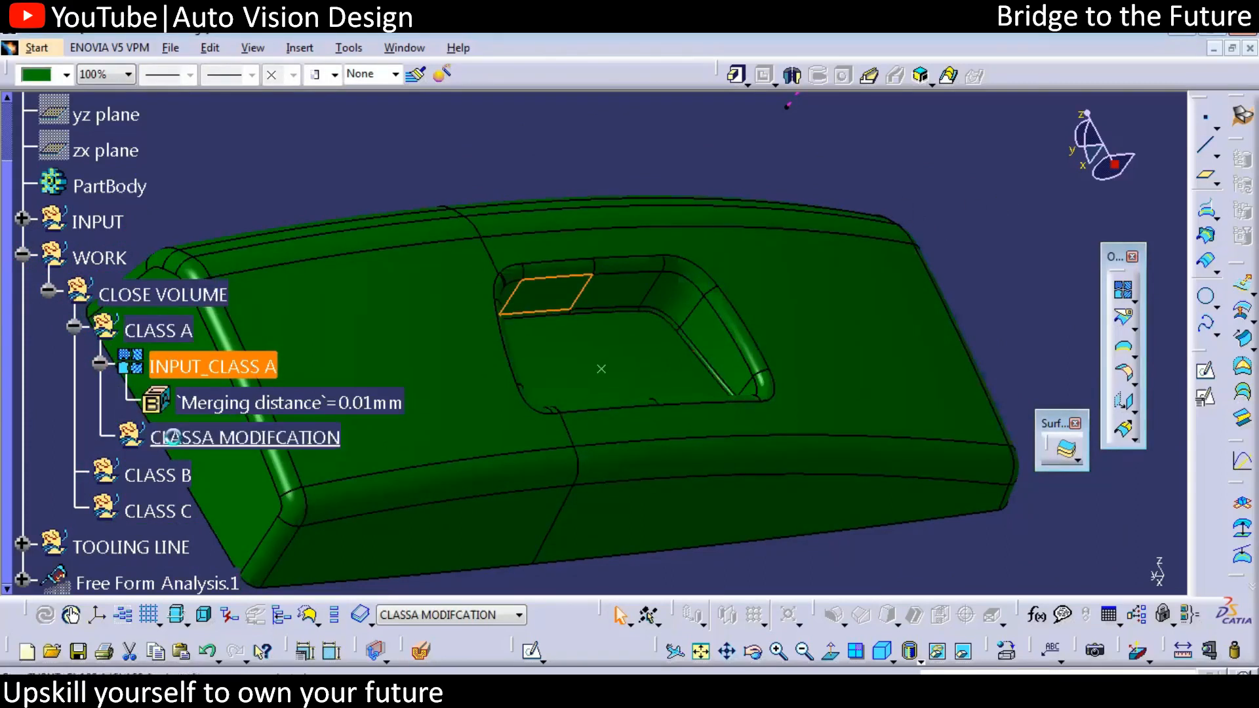
Step: Extract the pocket's floor face from the INPUT_CLASS A surface with no propagation, inside the CLASSA MODIFCATION set
left_click(190, 437)
left_click(1008, 237)
left_click(1132, 353)
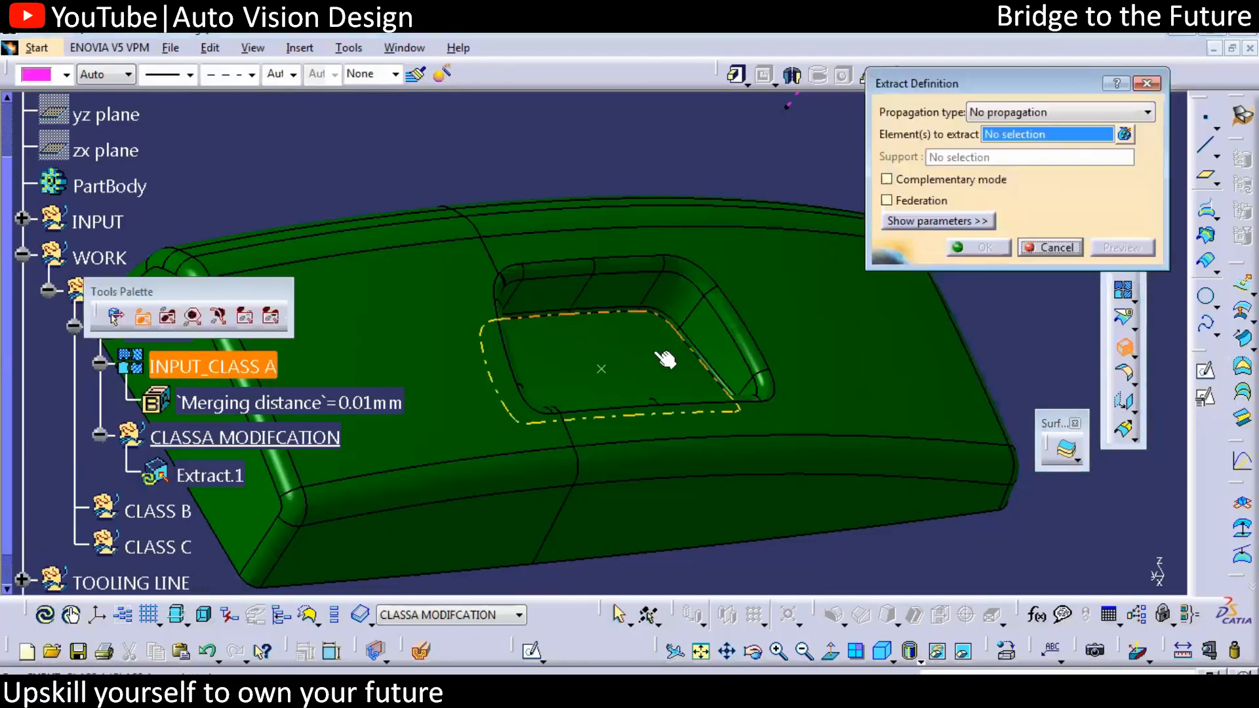
left_click(636, 358)
left_click(979, 247)
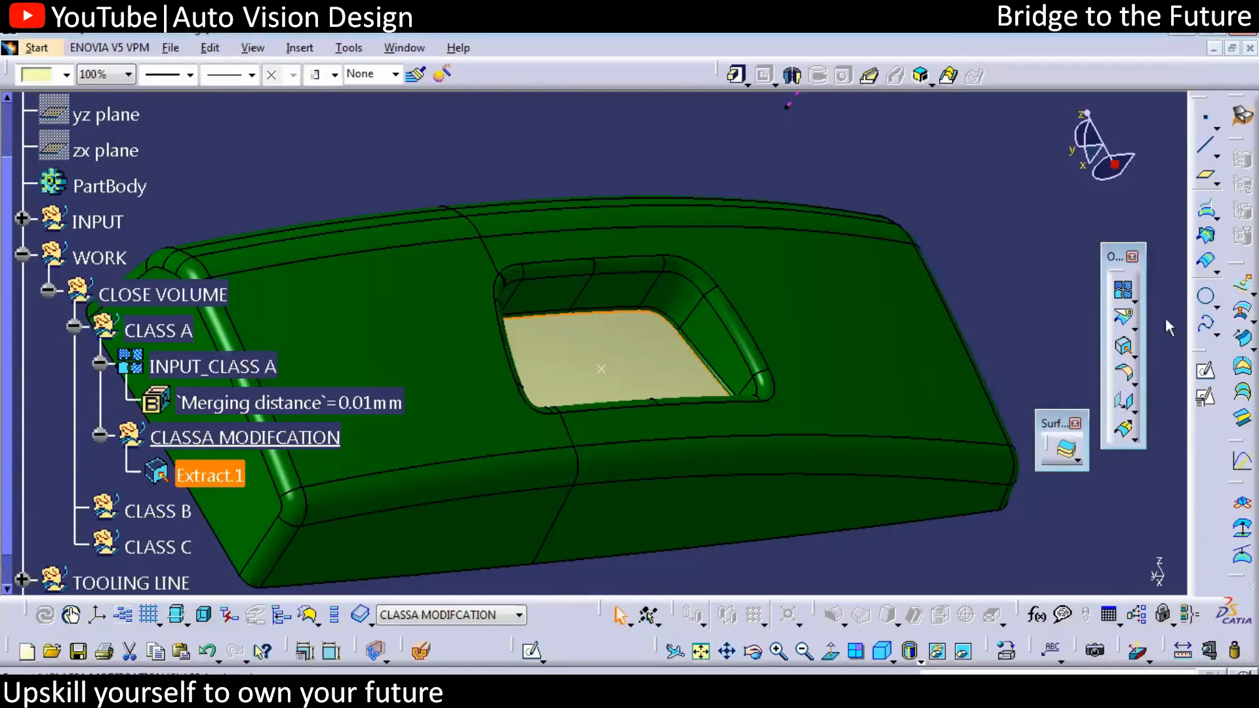
Step: Untrim the extracted pocket floor face and hide the extract
left_click(1136, 297)
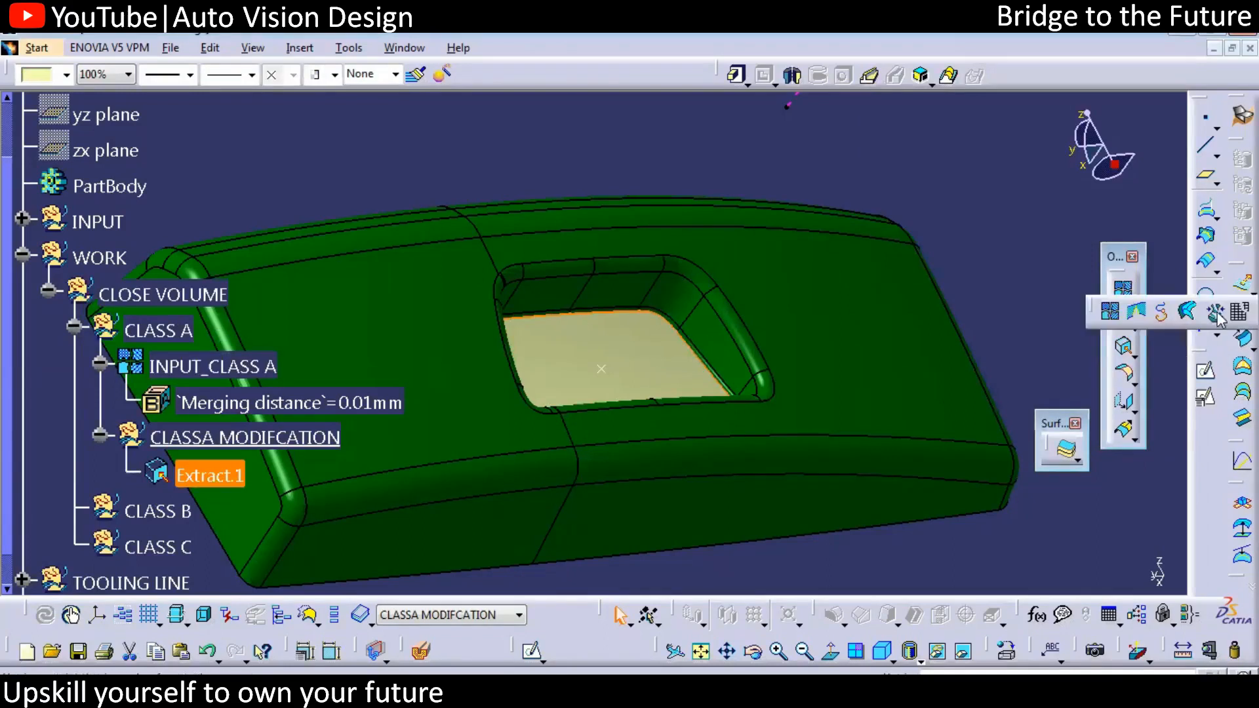
left_click(1217, 314)
left_click(1062, 564)
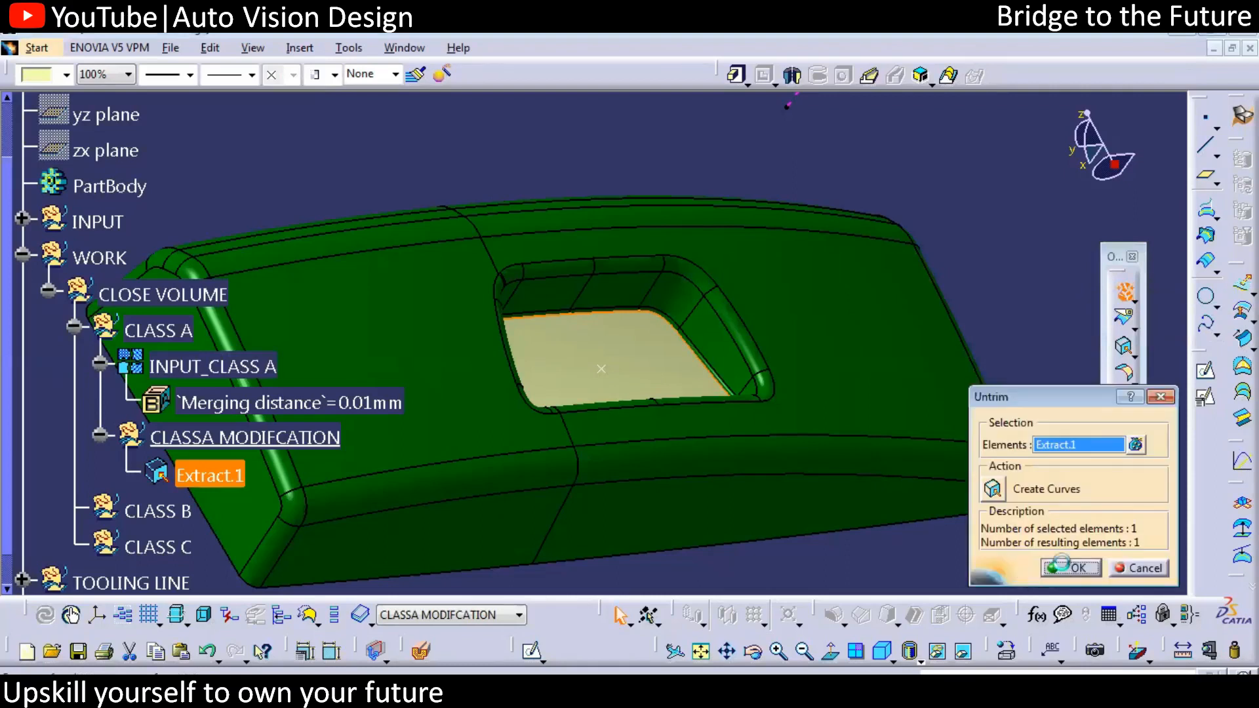
right_click(235, 481)
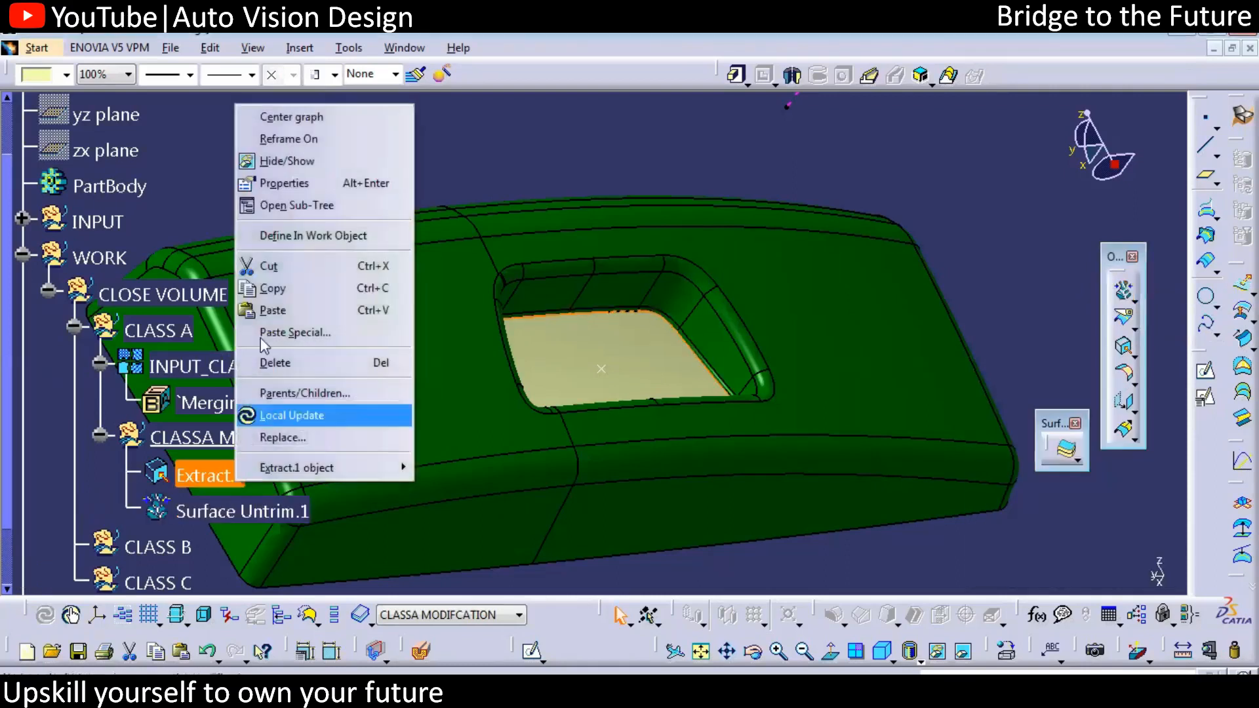
left_click(279, 162)
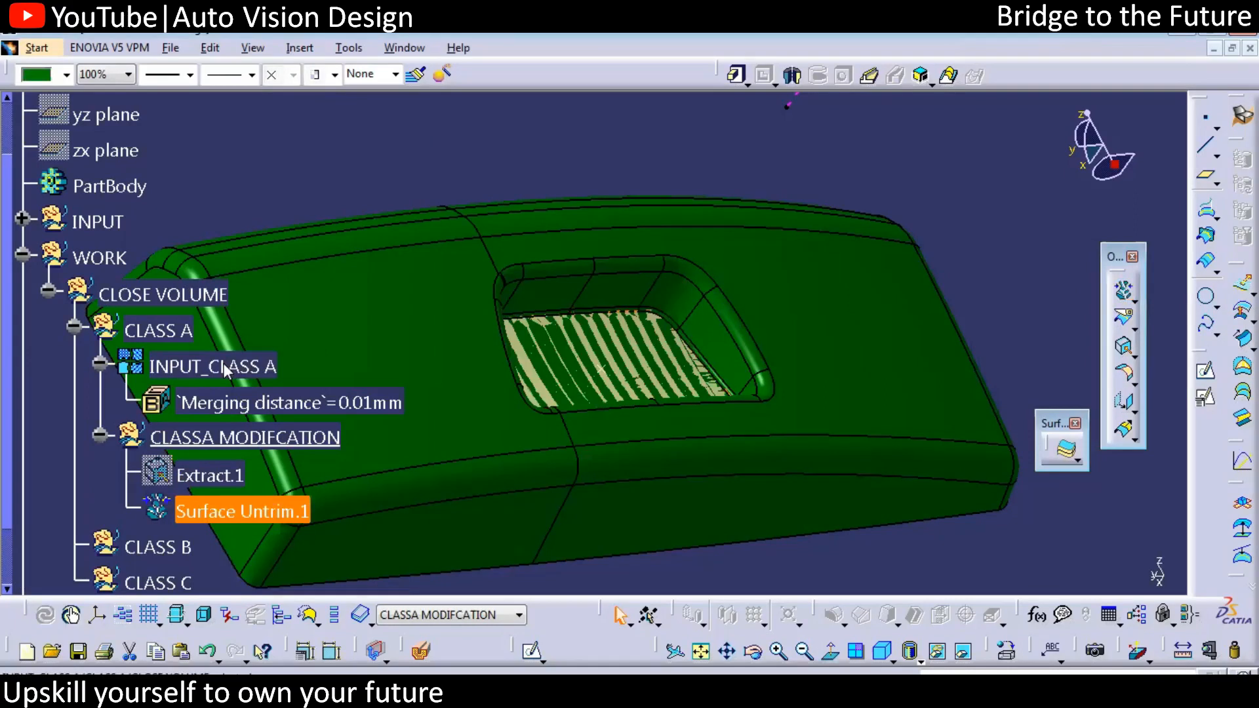
Step: Hide INPUT_CLASS A and extrapolate the untrimmed surface by 24 mm with curvature continuity, tangent extremities and point continuity propagation
left_click(225, 365)
key("ctrl+h")
middle_click_drag(666, 492, 698, 456)
left_click(1118, 428)
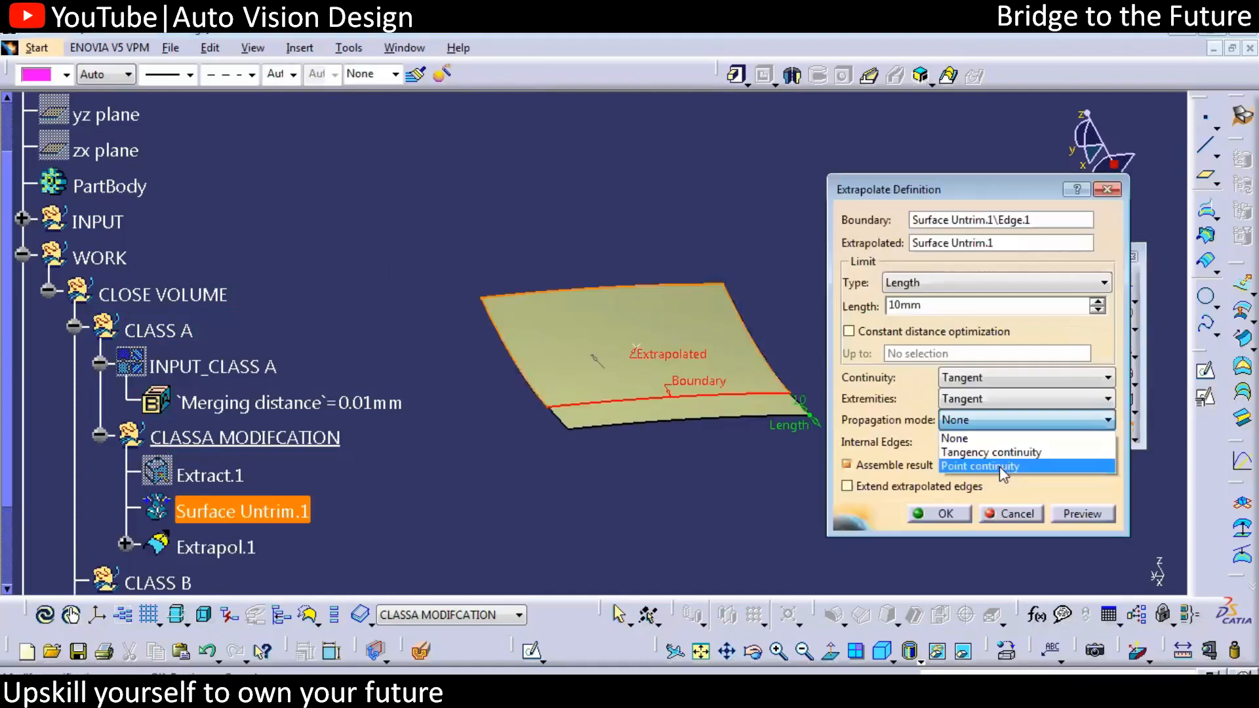
left_click(999, 467)
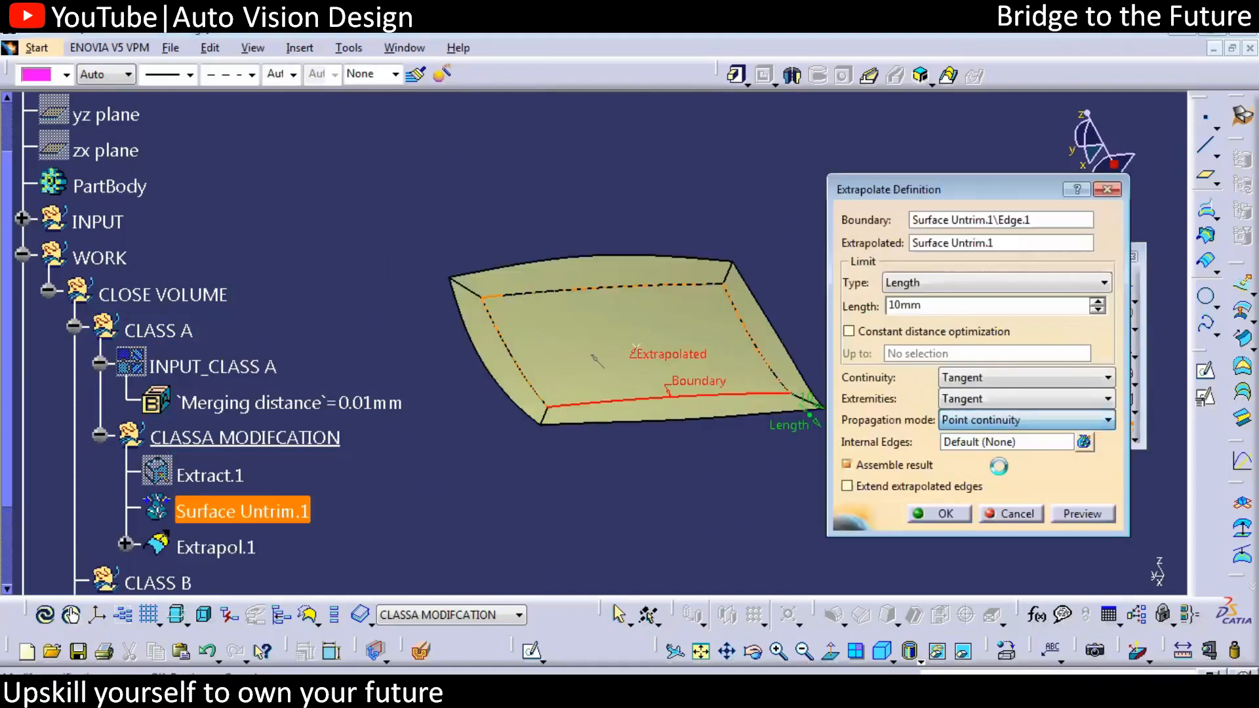
left_click(1001, 380)
left_click(970, 413)
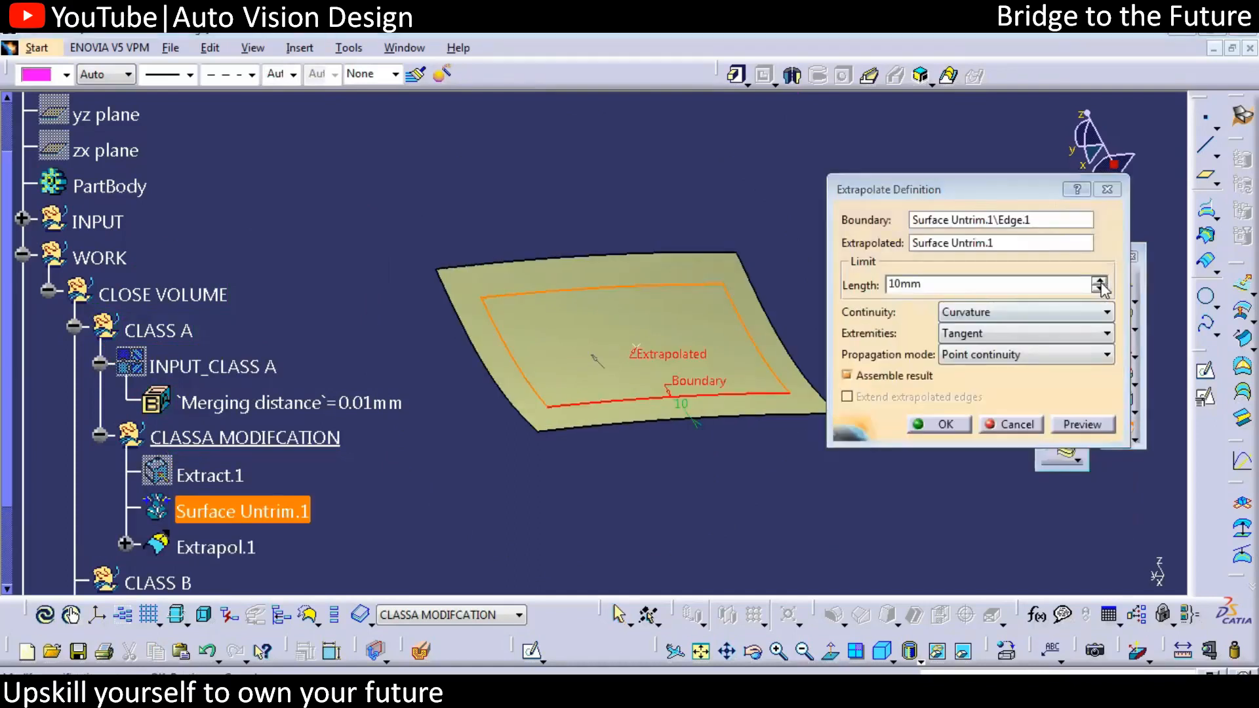
left_click(1099, 280)
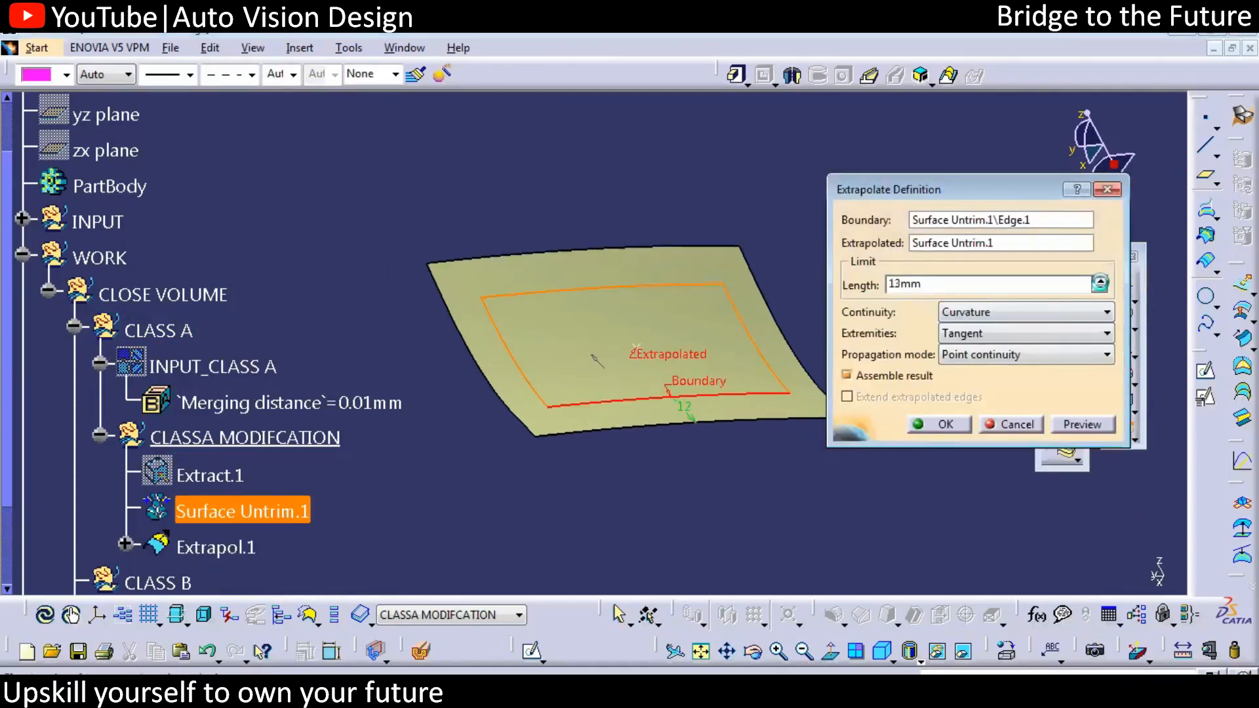
left_click(1099, 280)
left_click(1098, 279)
left_click(939, 424)
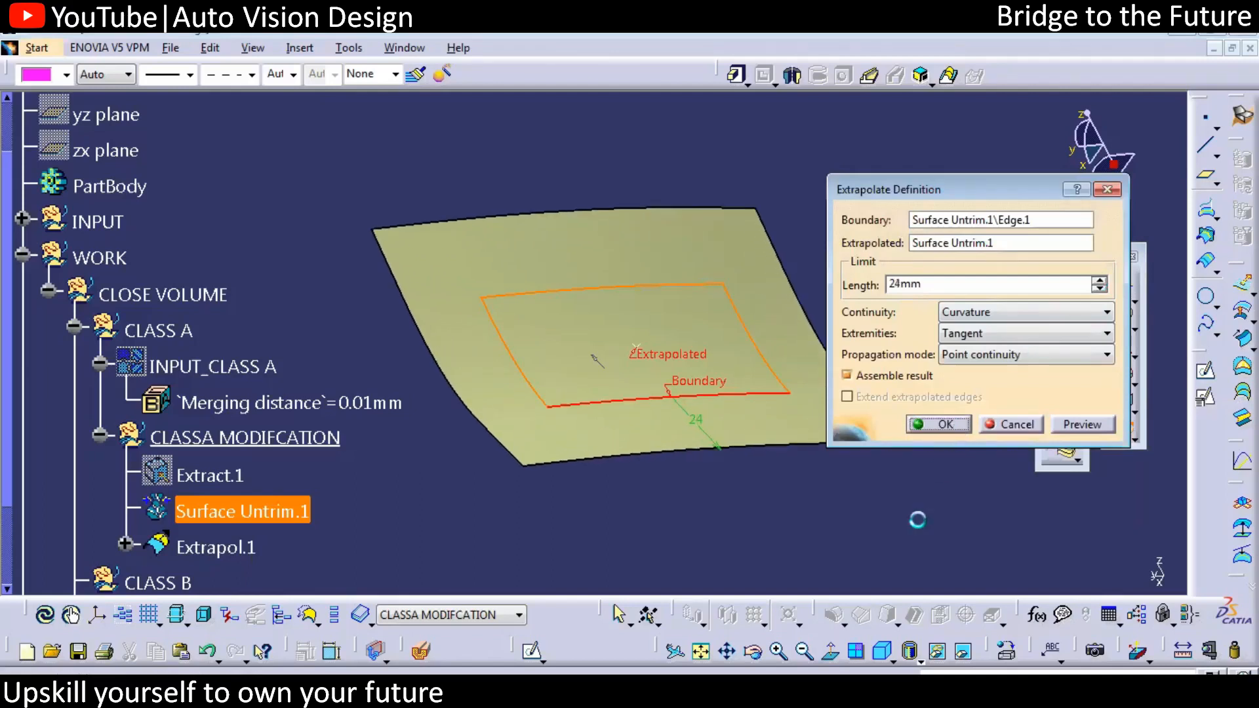
Step: Try to extrapolate the trimmed floor extract by 24 mm with curvature continuity and point continuity propagation
left_click(217, 478)
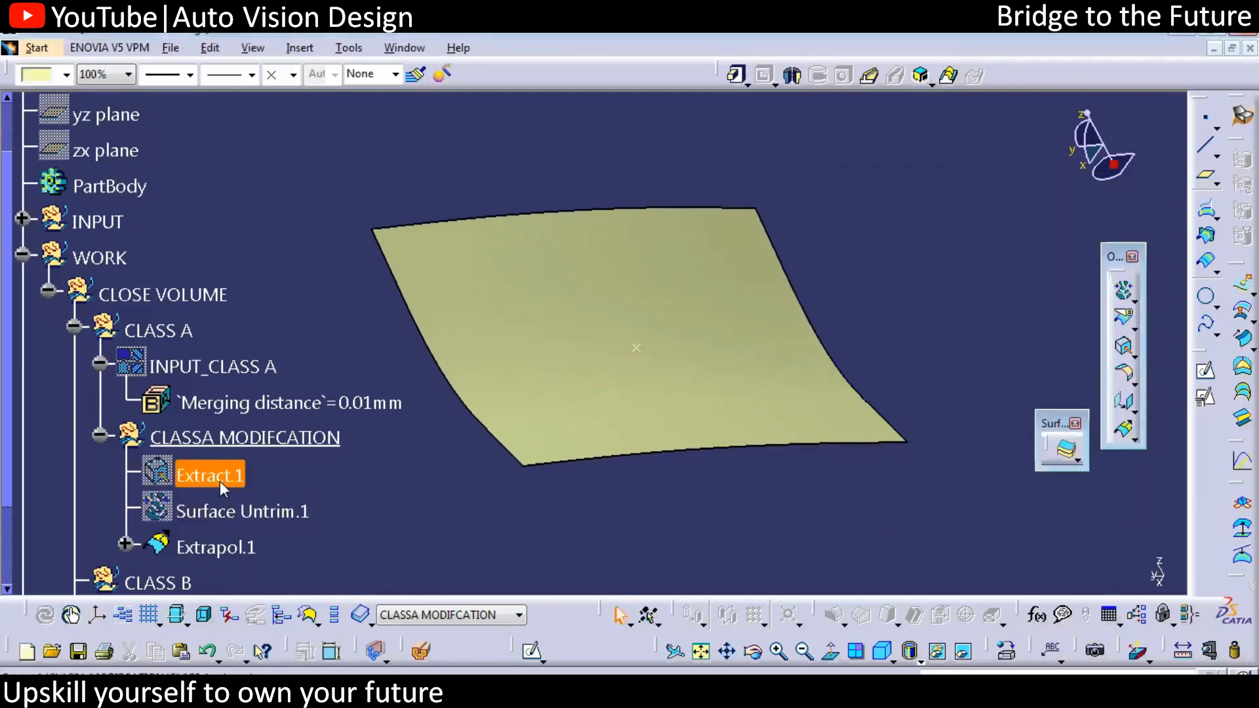
left_click(216, 508)
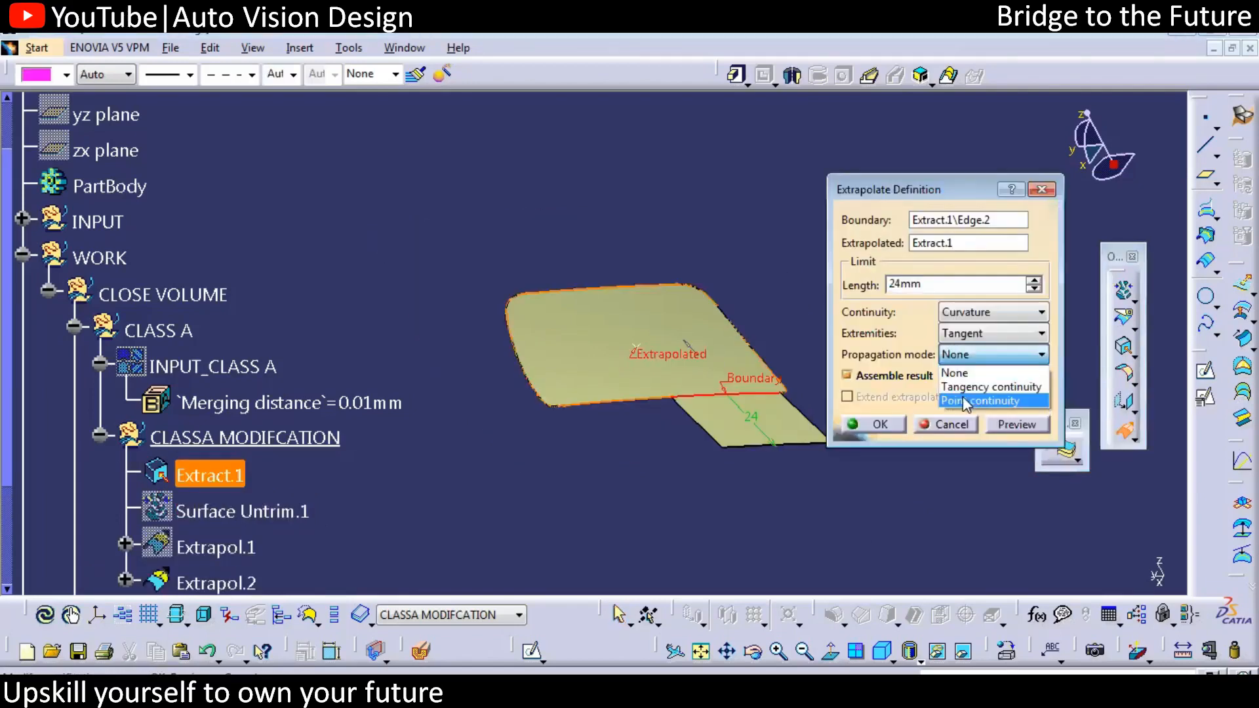
left_click(963, 399)
middle_click_drag(663, 348, 705, 411)
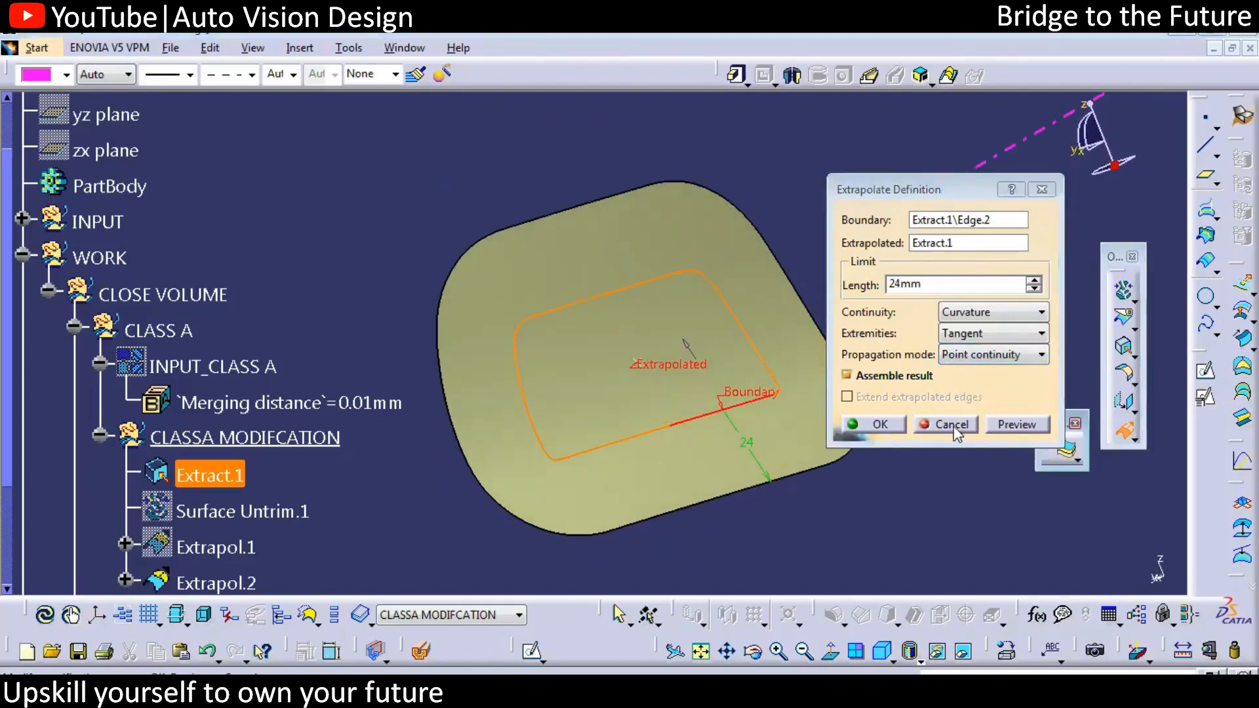
left_click(918, 426)
Step: Compare the floor extract with the untrimmed surface, hide both and show the extrapolated surface again
left_click(246, 512)
left_click(208, 475)
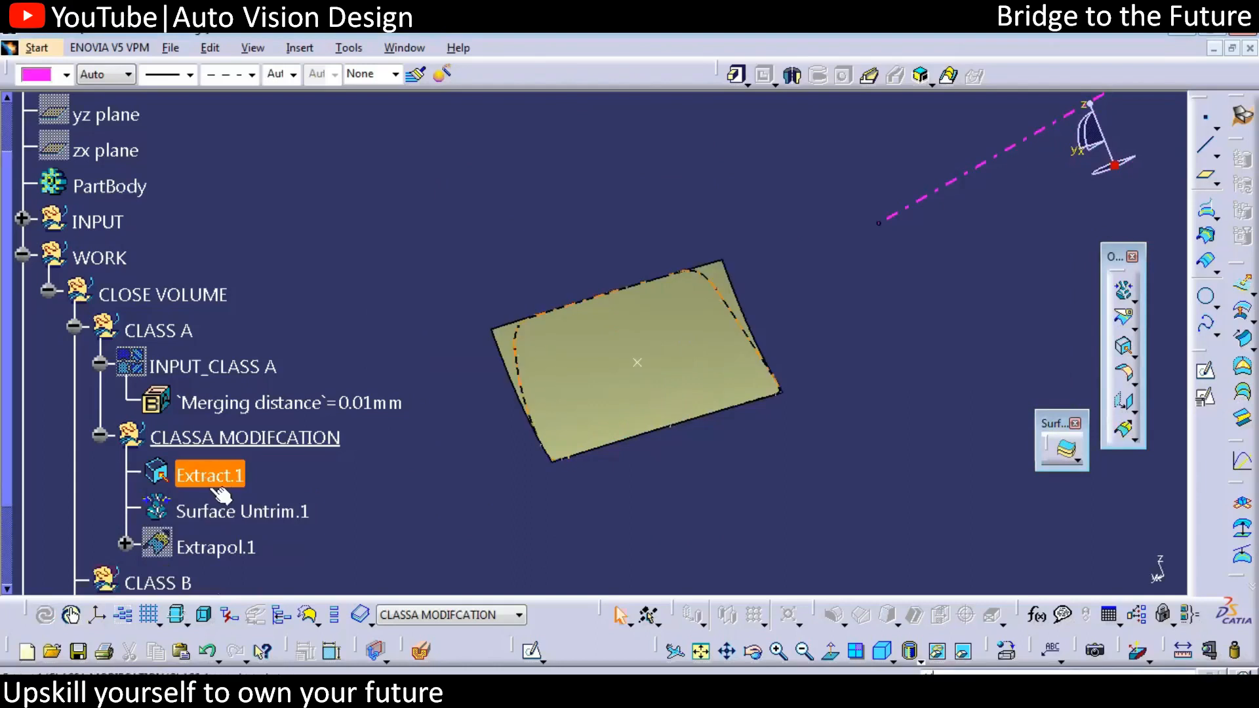
left_click(246, 546)
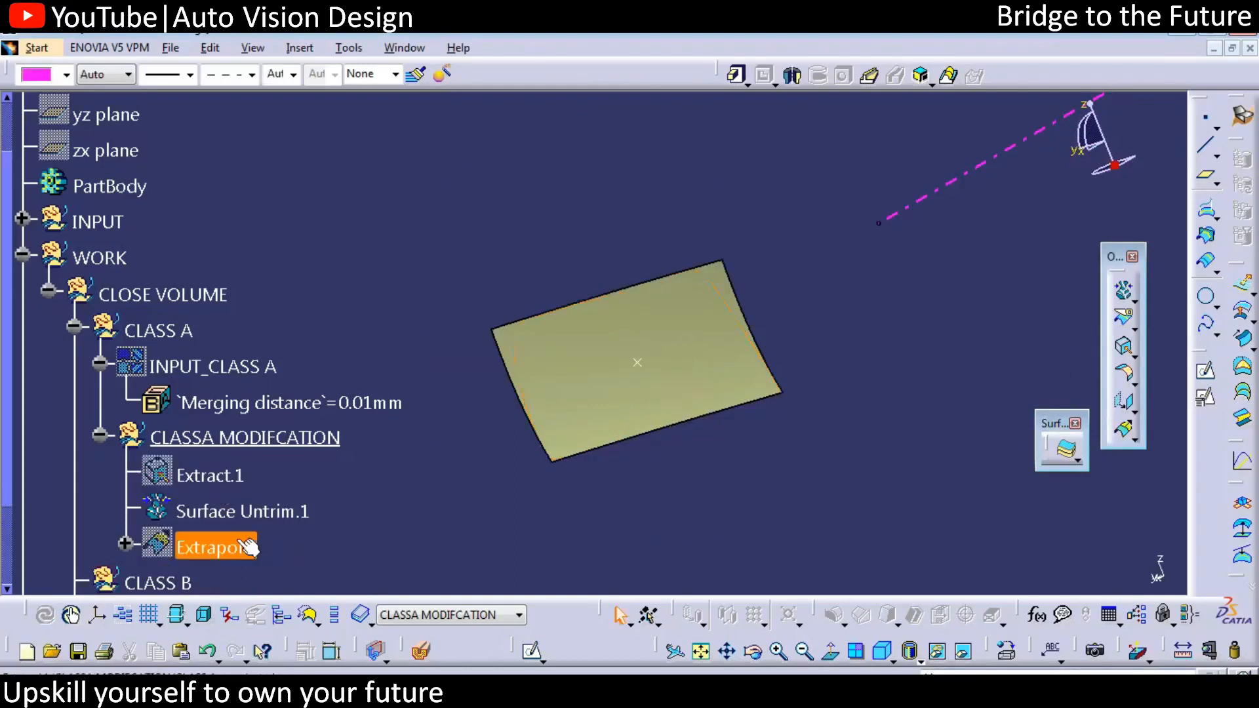
key("space")
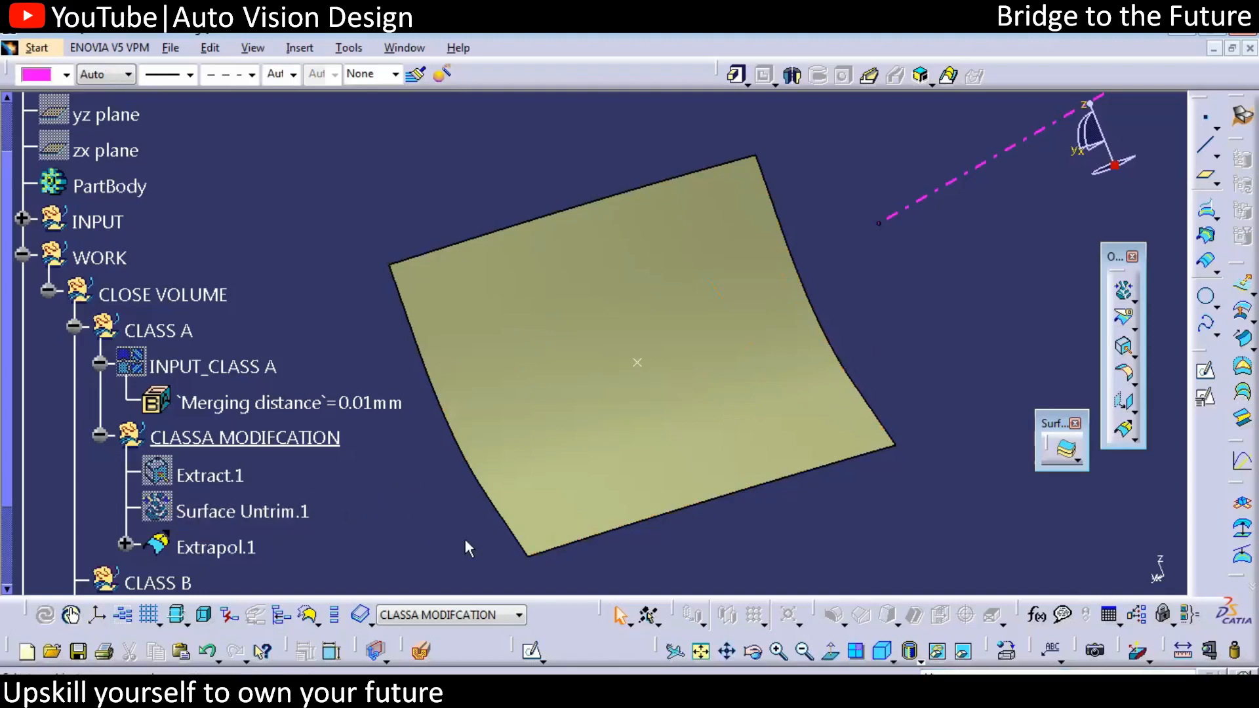
Step: Show the INPUT_CLASS A surface and open a new extract with no propagation, focused on the pocket
left_click(239, 367)
middle_click_drag(761, 426, 767, 348)
left_click(974, 502)
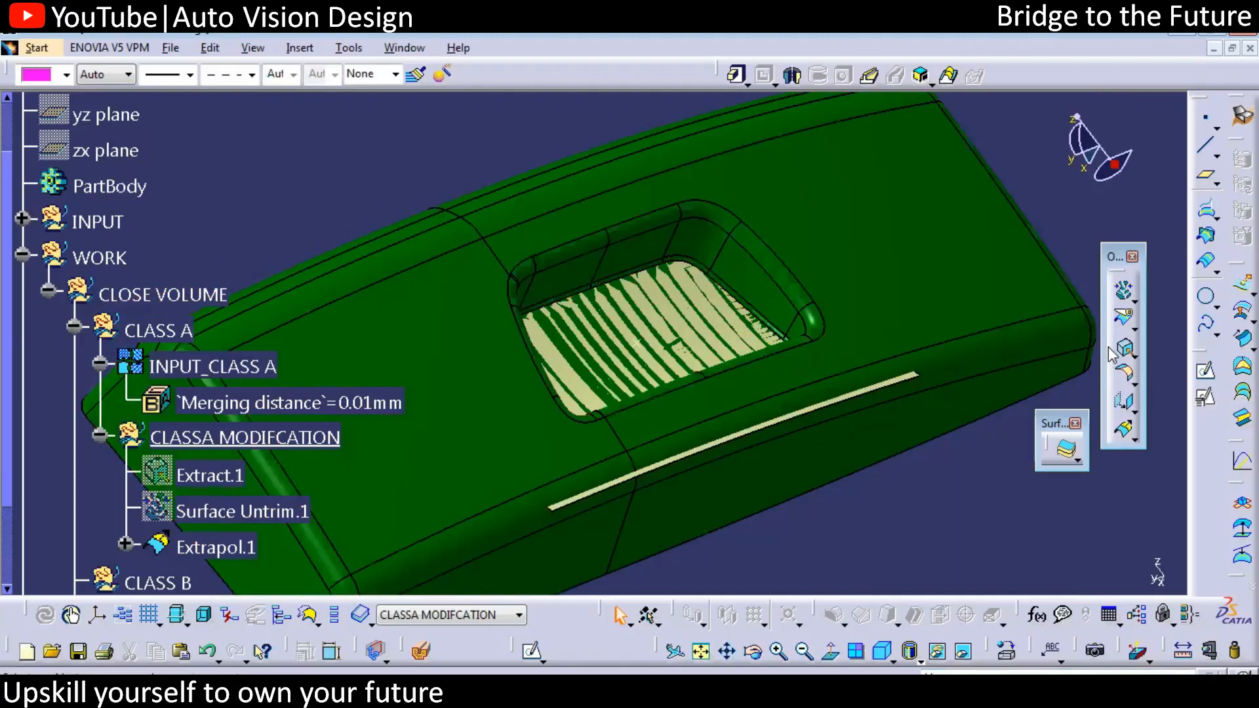
left_click(1122, 349)
middle_click_drag(576, 354, 590, 289, "ctrl")
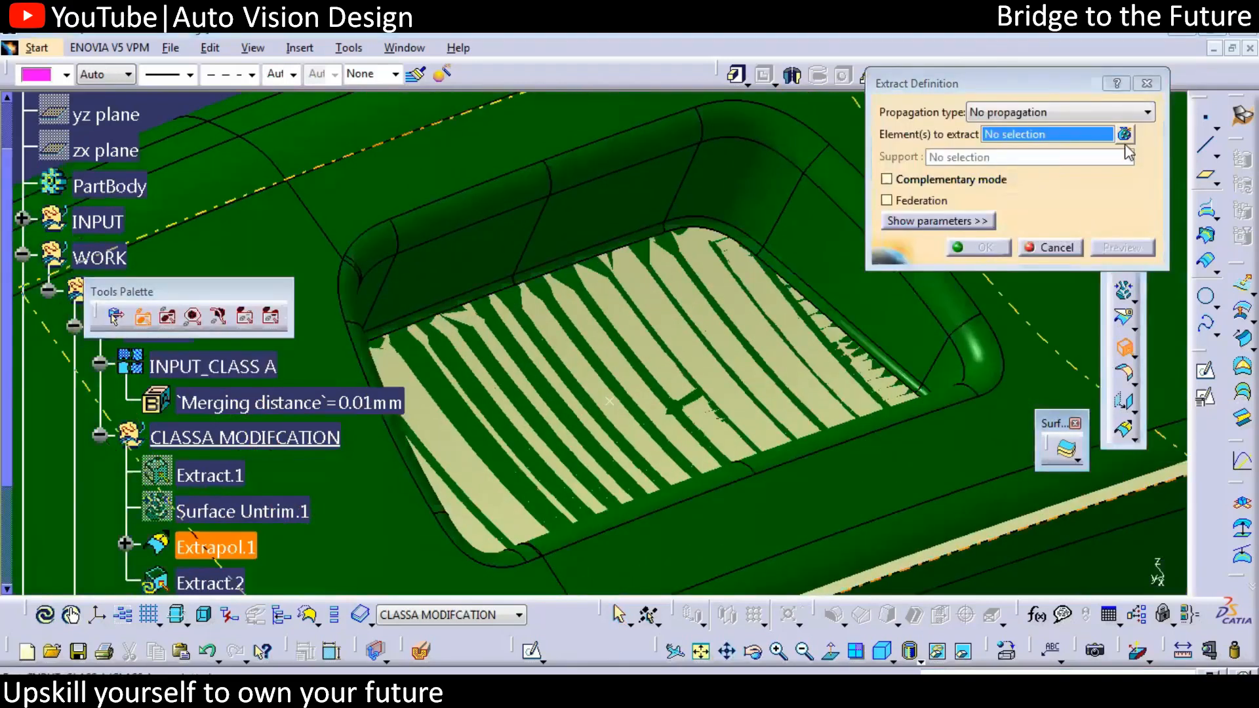
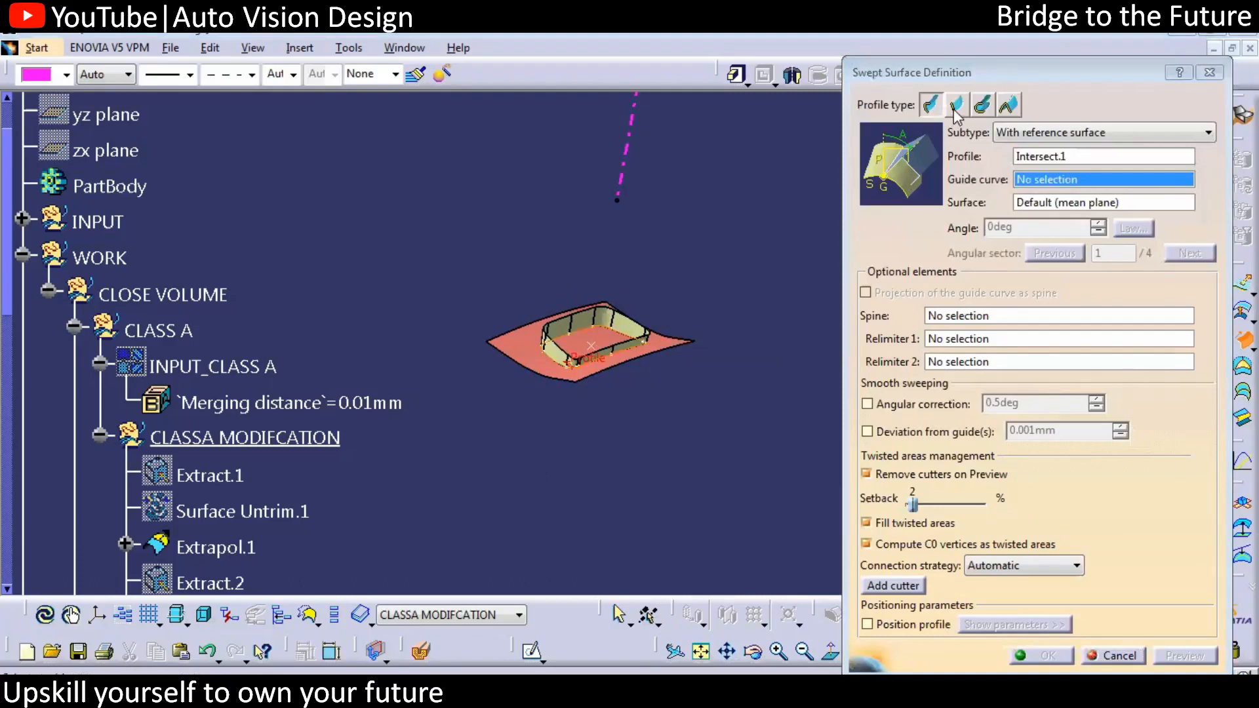
Step: Define a line-profile sweep with draft direction, using Intersect.1 as the guide curve and TOOLING LINE as the draft direction
left_click(955, 105)
left_click(1068, 132)
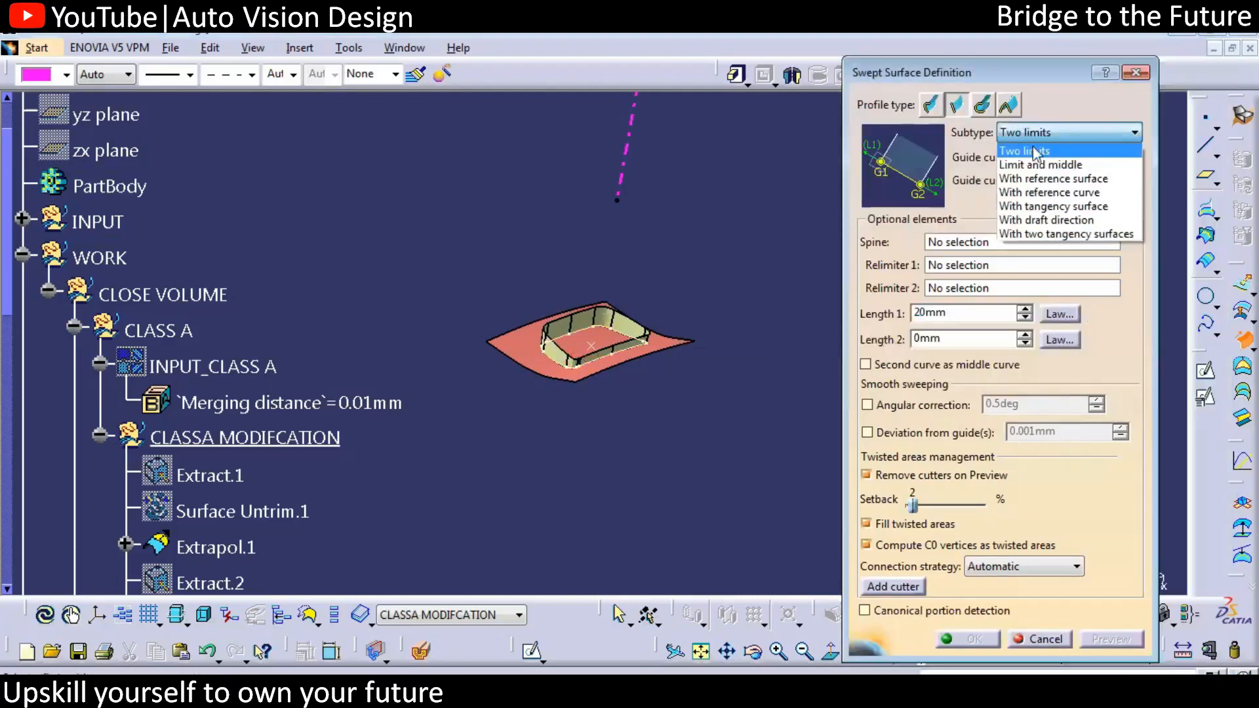
left_click(1053, 221)
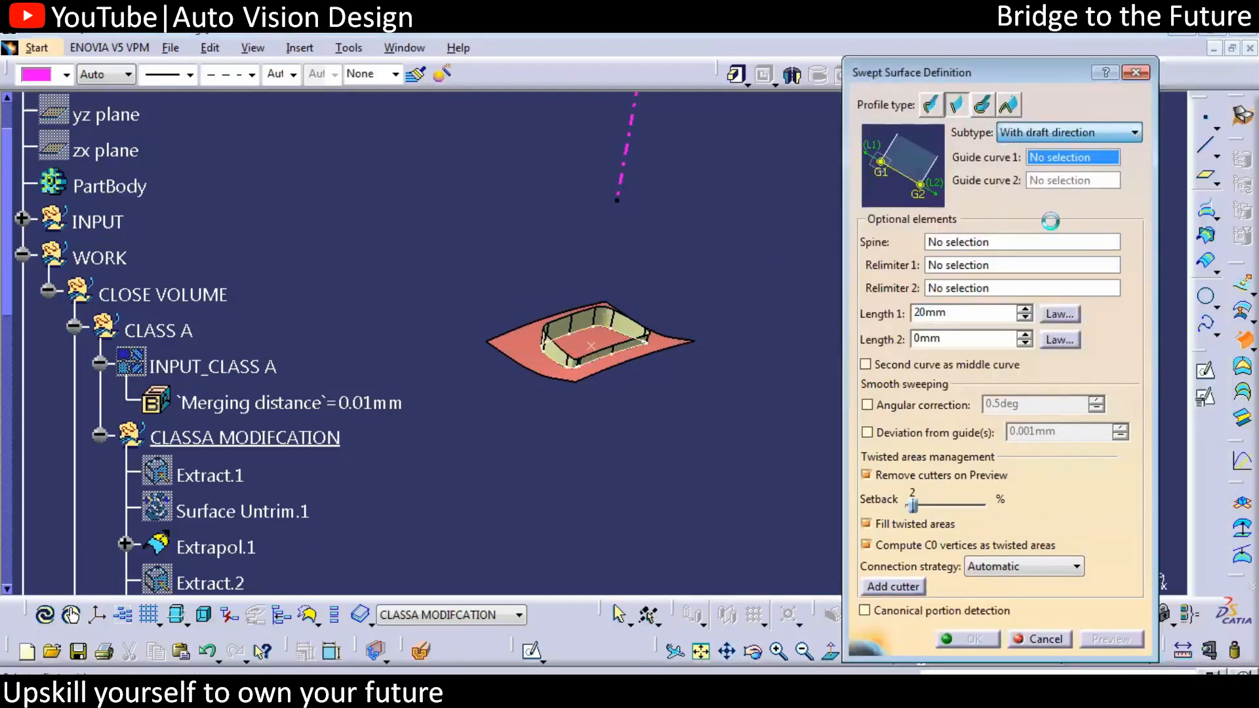
left_click(627, 172)
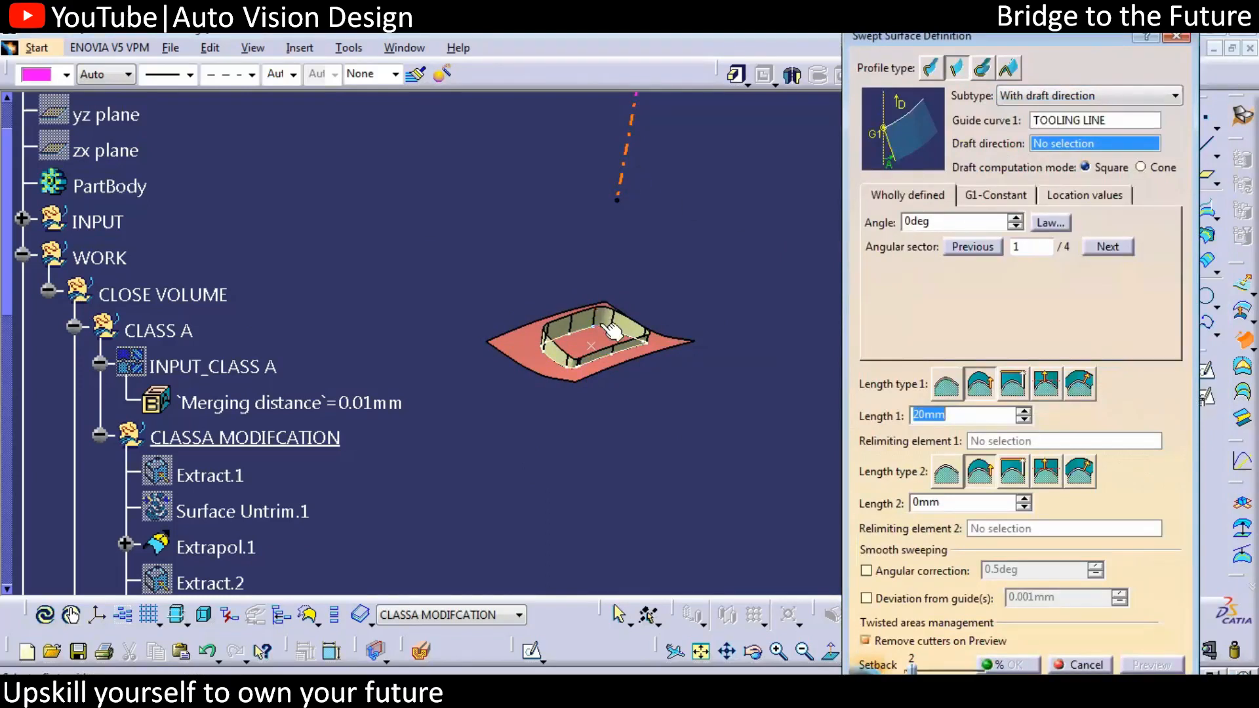
left_click(1056, 124)
left_click(592, 336)
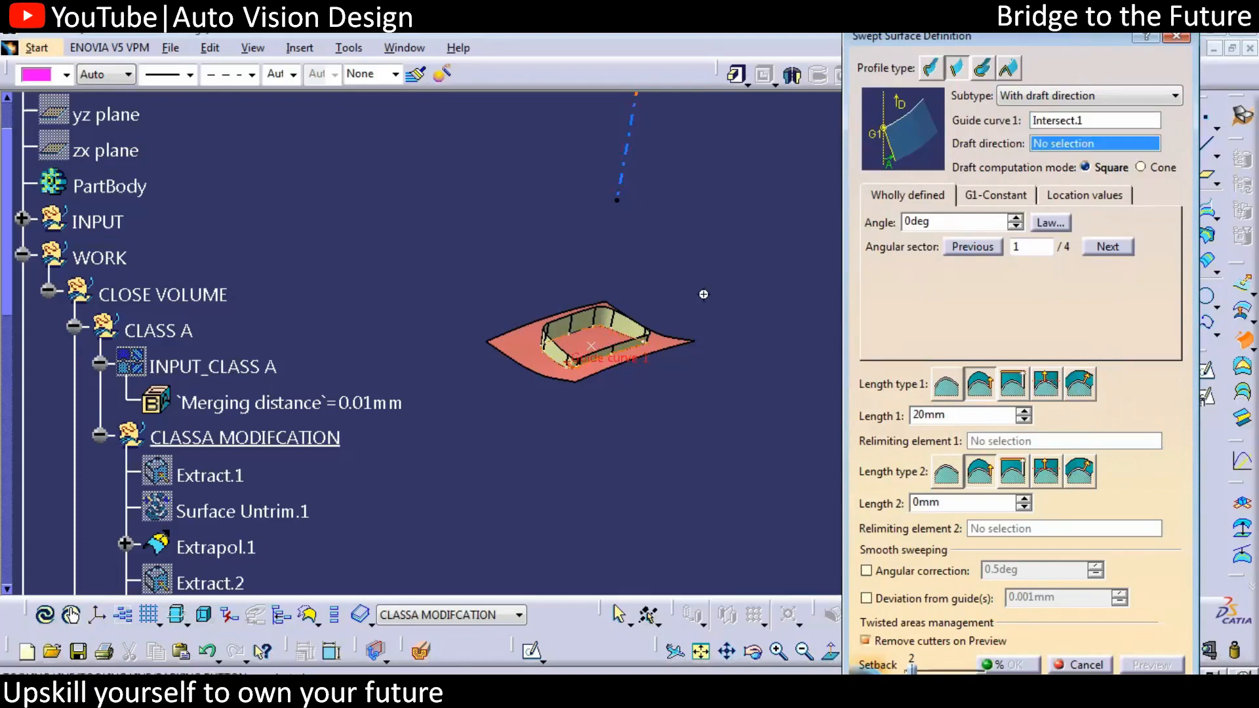
left_click(620, 191)
Step: Set the sweep's draft angle to 3 degrees and inspect its direction around the pocket
double_click(949, 225)
type("3")
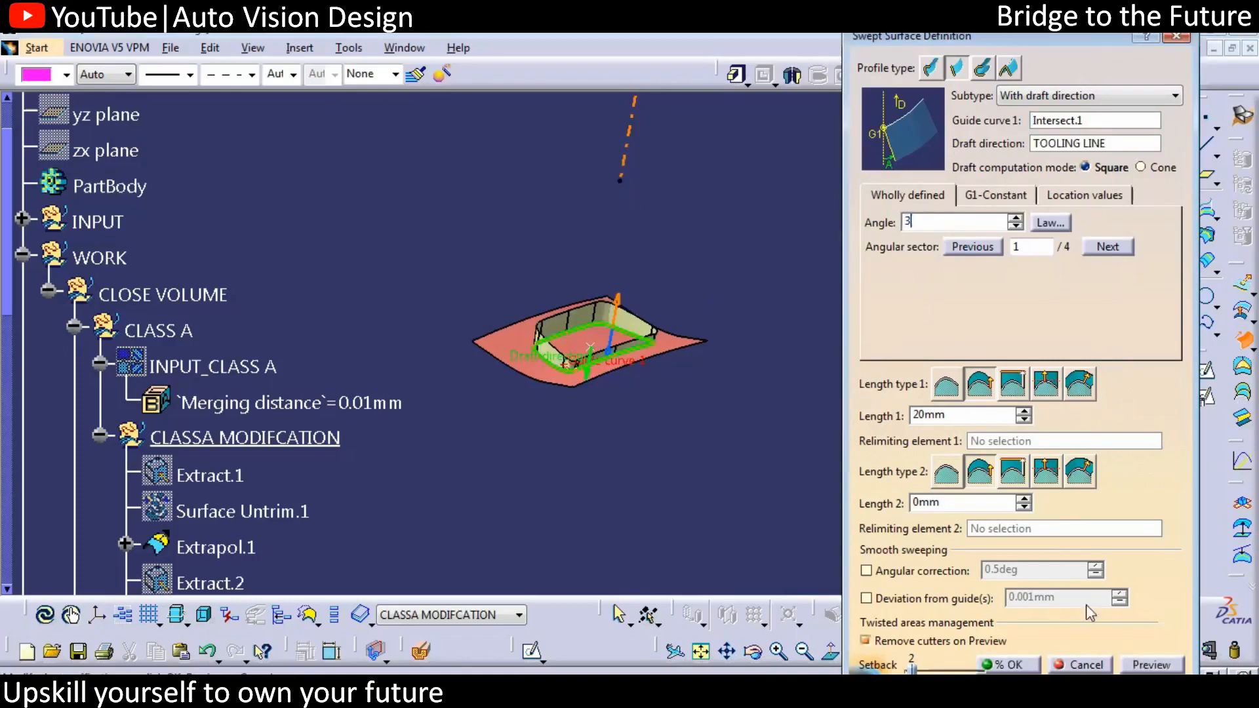
key("Return")
middle_click_drag(459, 344, 430, 348)
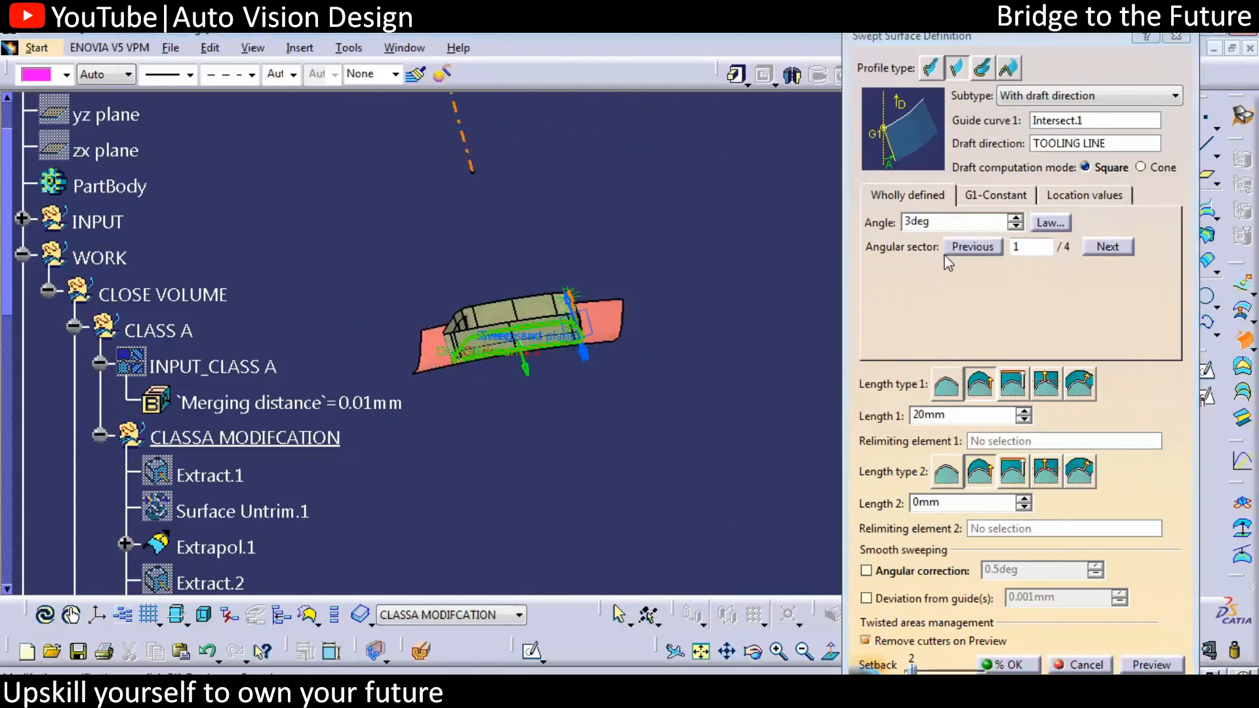
Step: Set the sweep's draft angle to 25 degrees and preview the swept walls against the existing pocket walls
left_click_drag(942, 224, 789, 224)
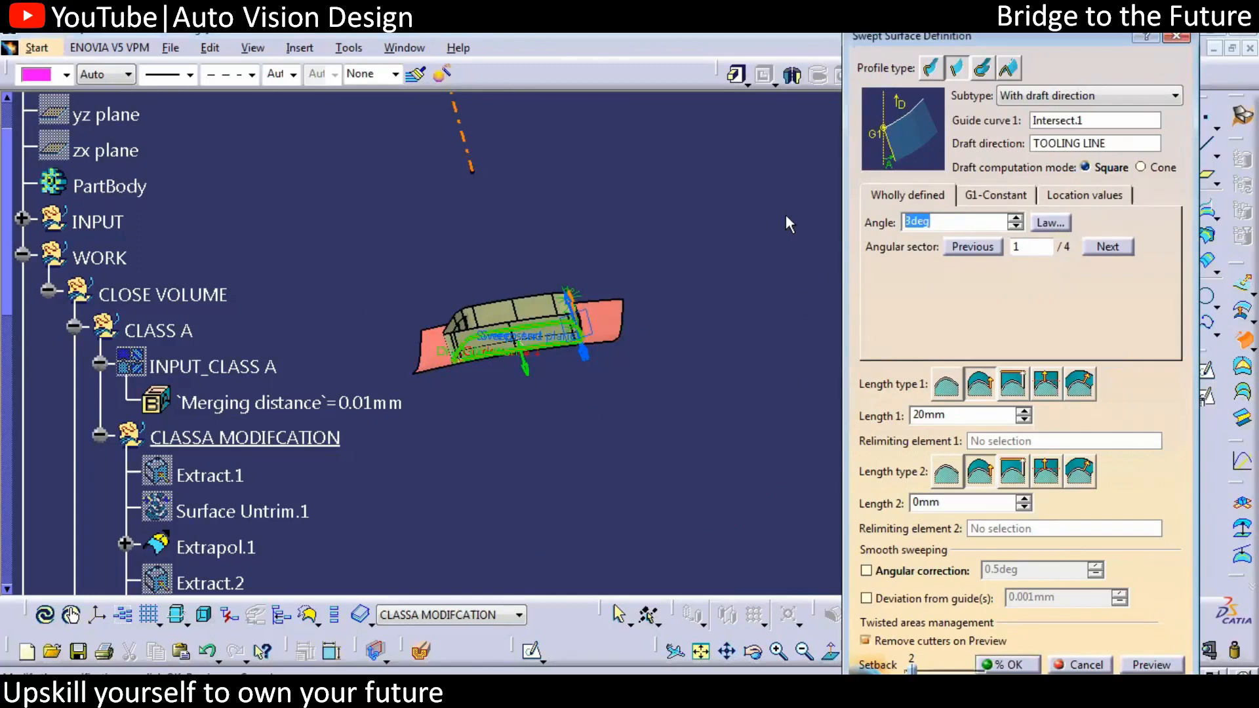
type("25")
left_click(1151, 664)
middle_click_drag(459, 354, 626, 322)
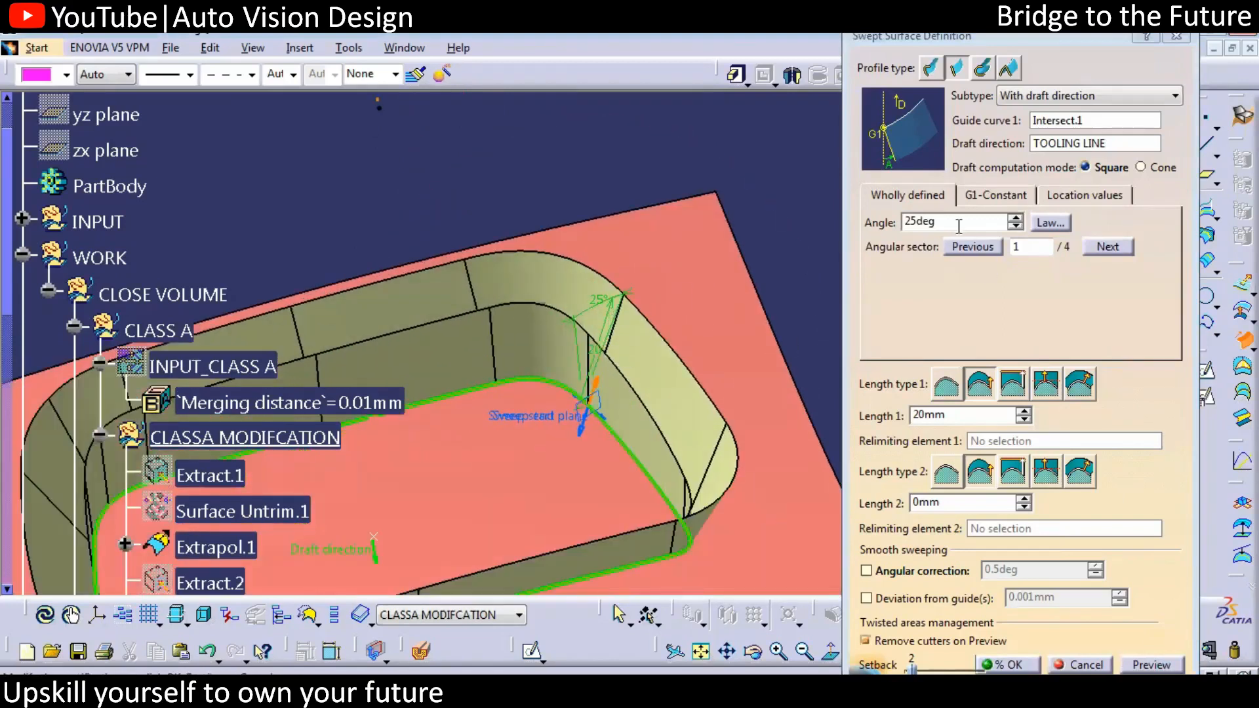
Step: Set the swept surface's draft angle to 3 degrees and check the direction of the resulting pocket walls
middle_click_drag(626, 396, 546, 478)
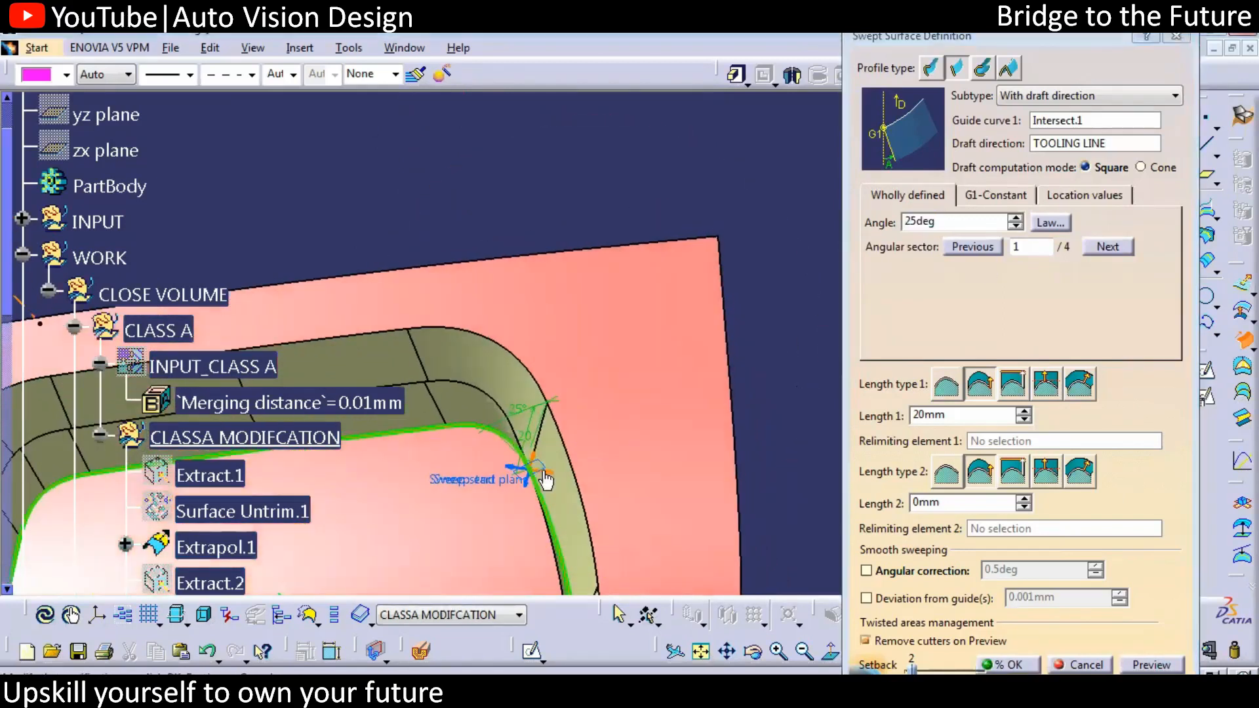
left_click(944, 227)
type("3")
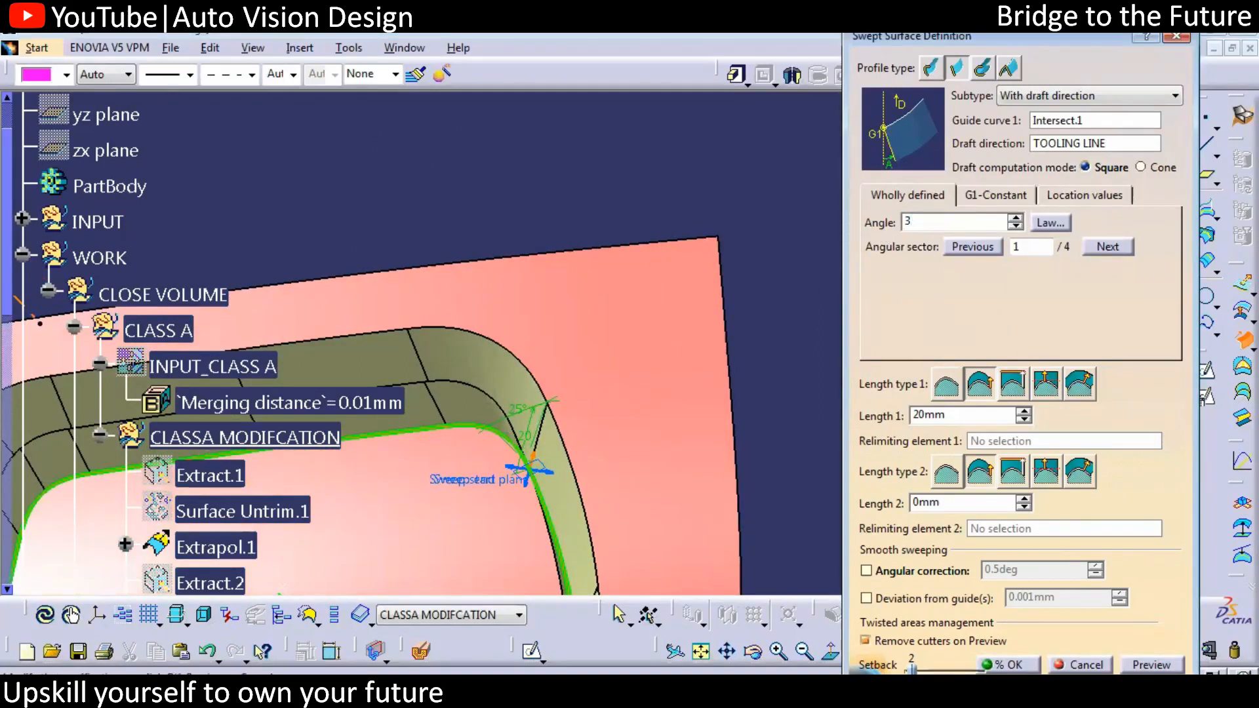
middle_click_drag(603, 365, 708, 296)
double_click(1017, 219)
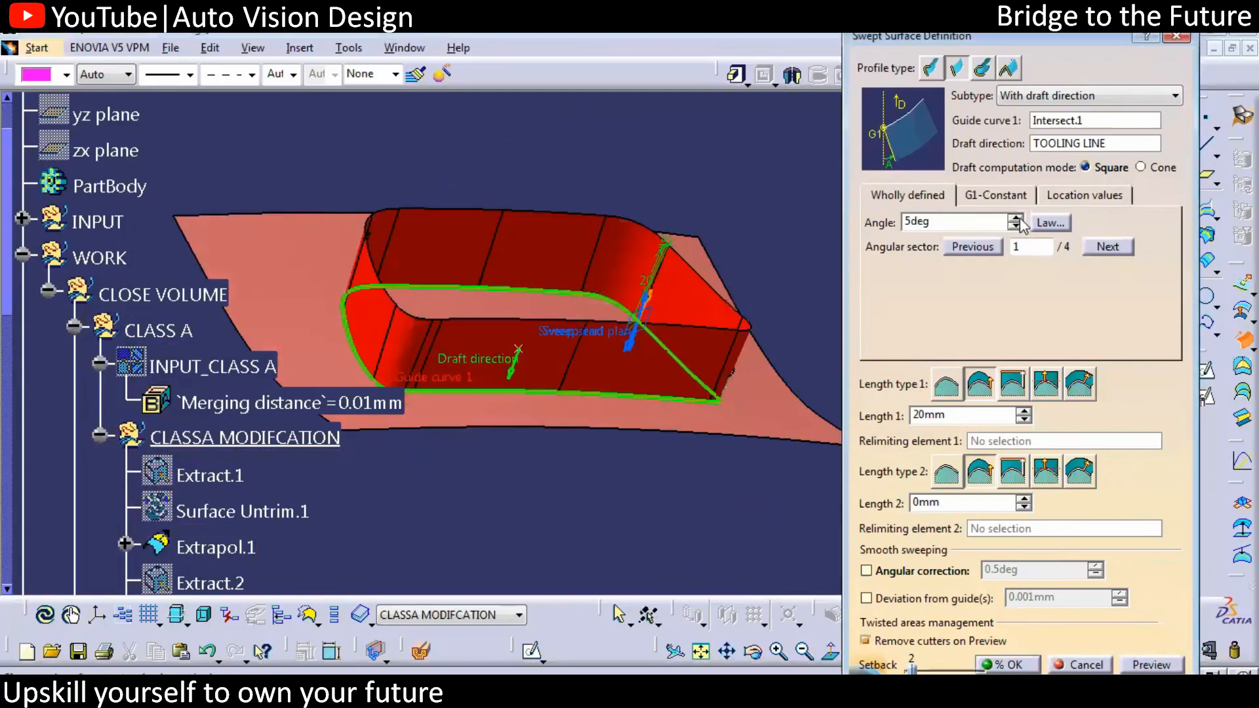
left_click(1016, 227)
left_click(1016, 227)
Step: Set the sweep's Length 1 to 30 mm, keep Length 2 at 0 mm, and create the swept walls
double_click(968, 417)
type("50")
left_click(1154, 664)
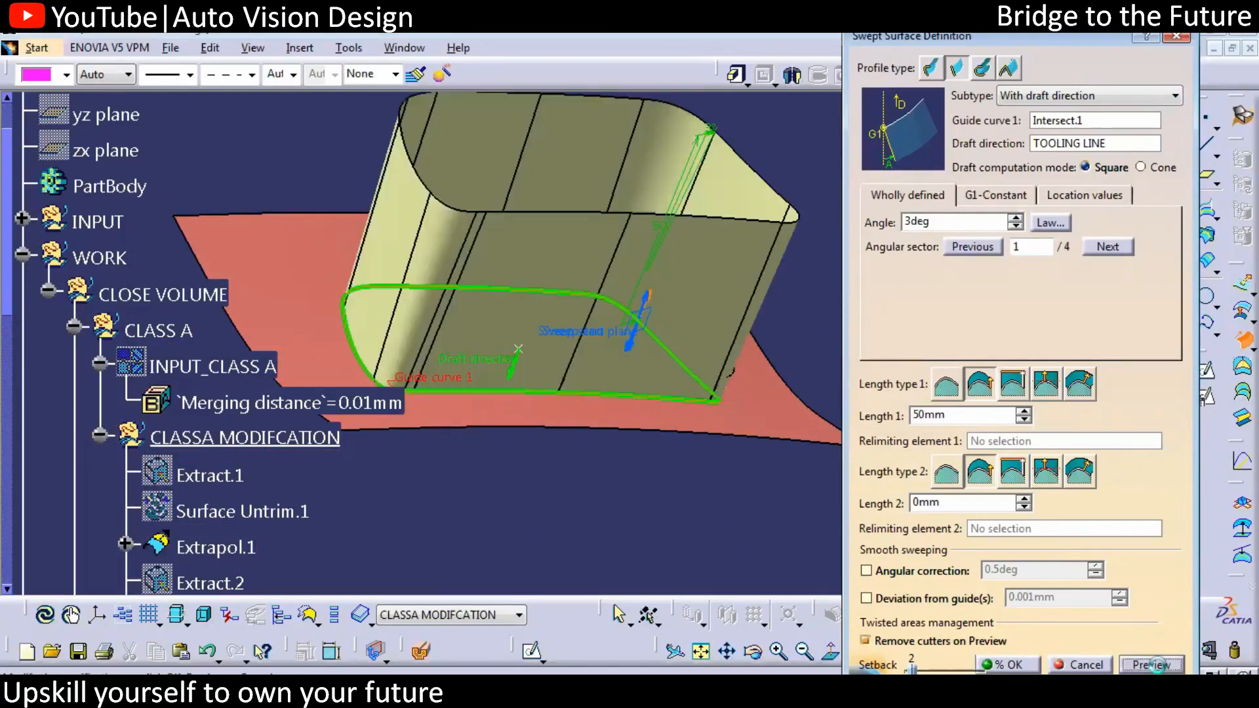
double_click(961, 415)
type("330")
key("Return")
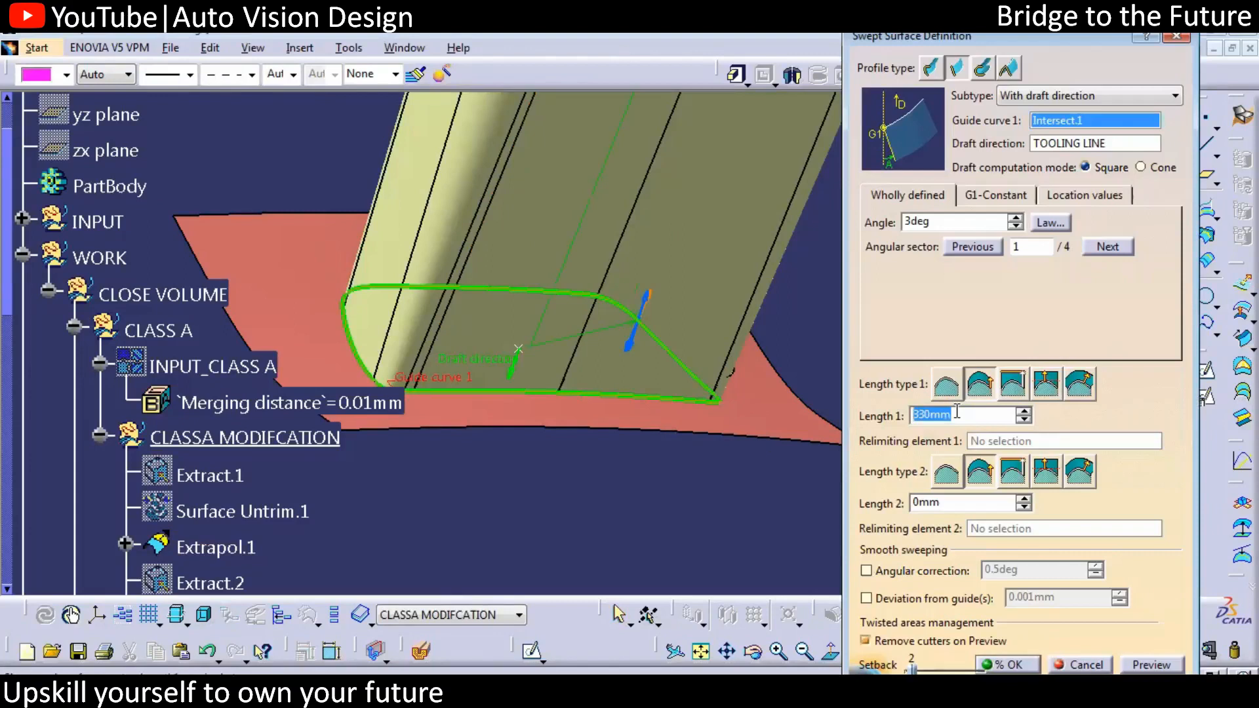
type("30")
key("Return")
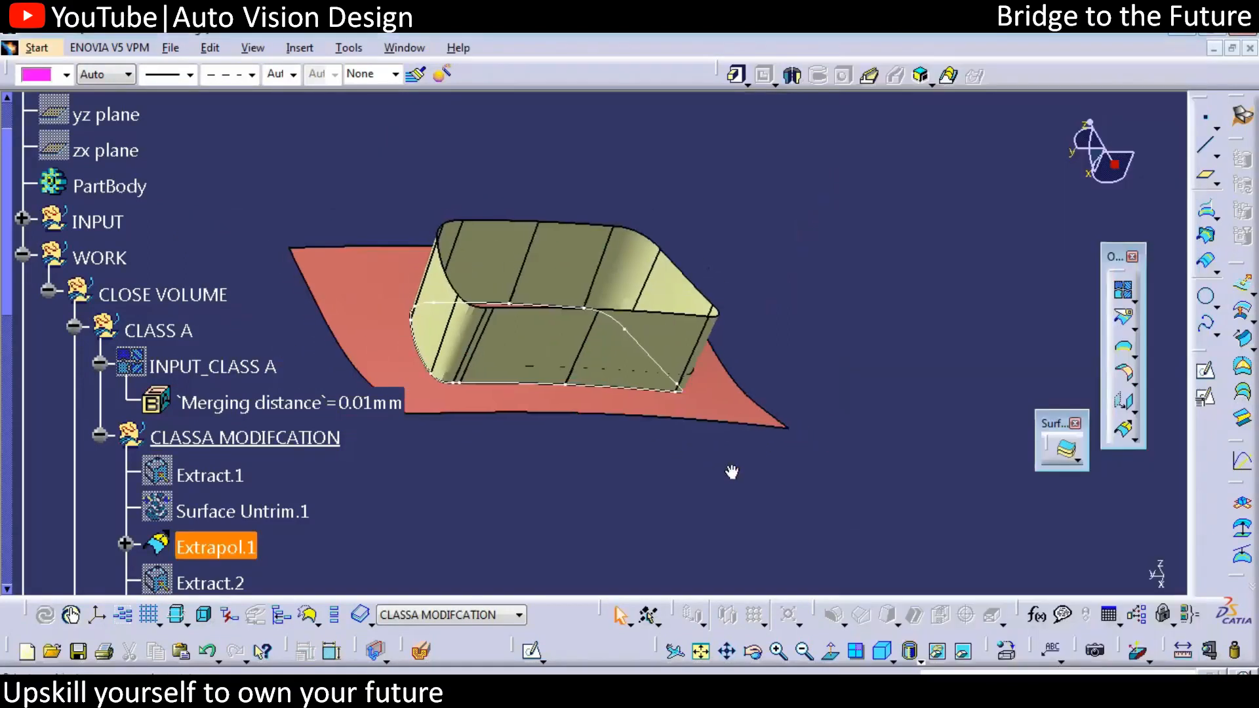
Step: Trim the Sweep.1 walls with the floor surface, keeping the walls and the floor area they enclose
middle_click_drag(721, 498, 690, 348)
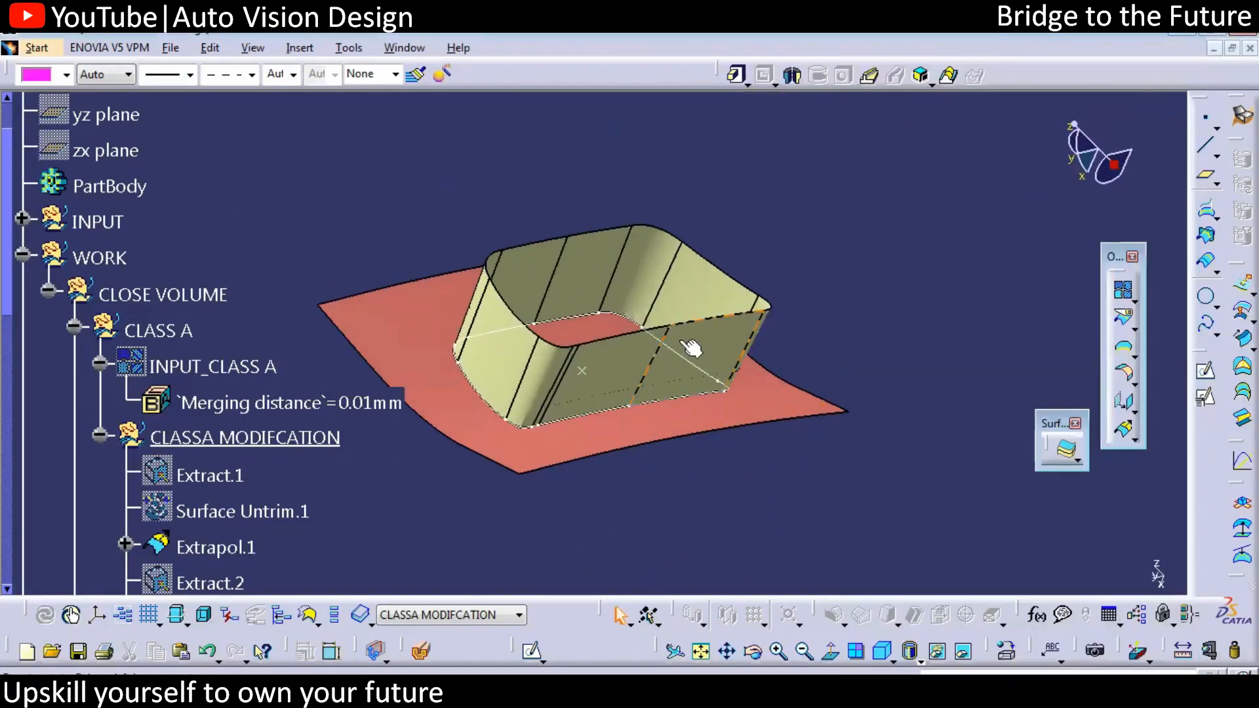
right_click(640, 323)
middle_click_drag(518, 382, 547, 383)
left_click(598, 326)
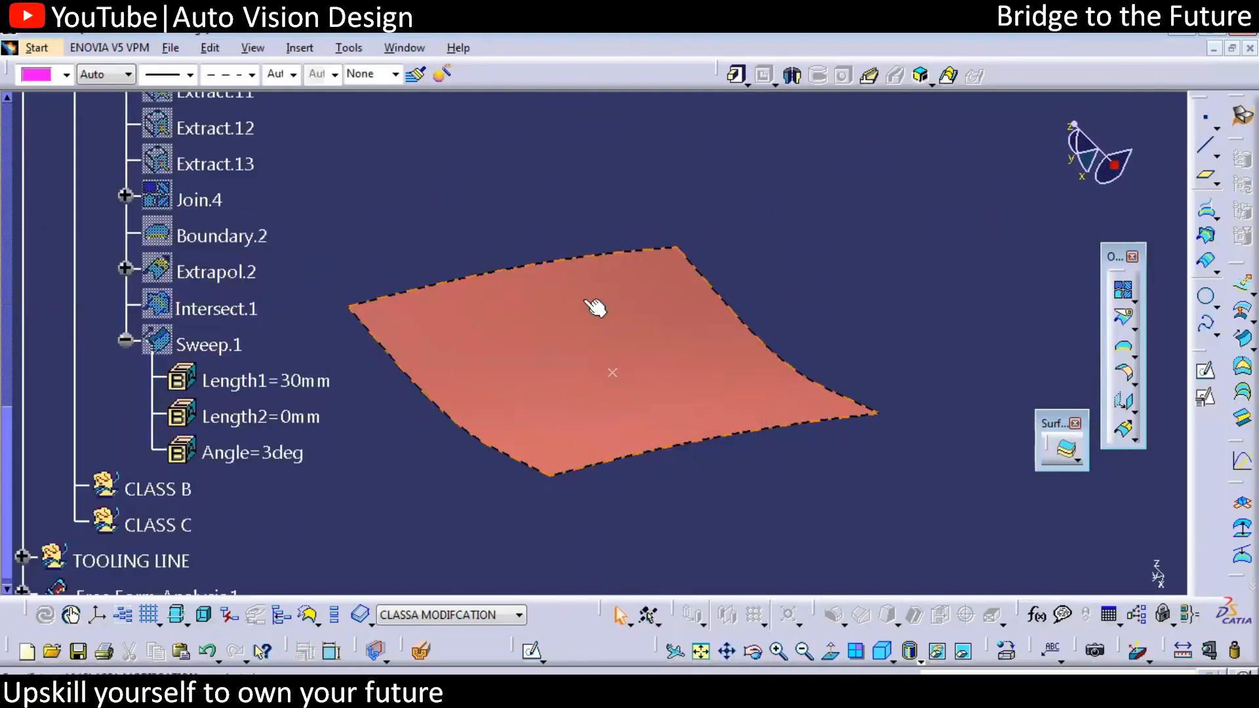
left_click(225, 342)
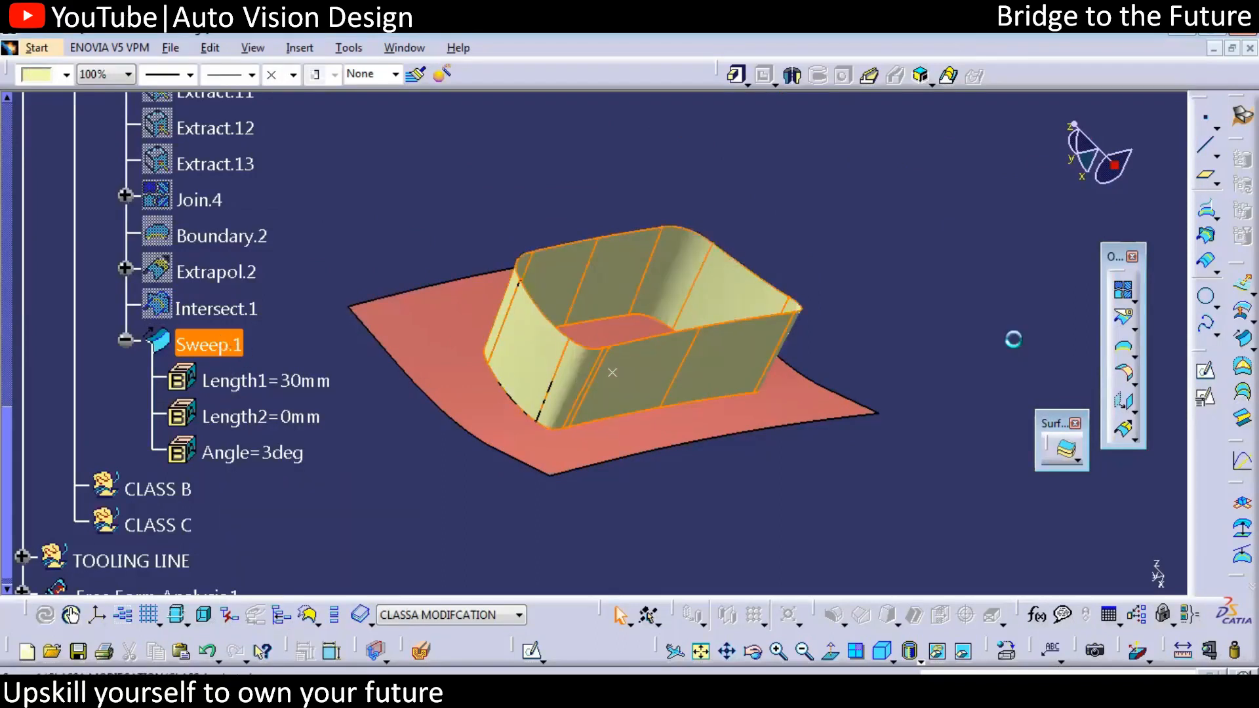
middle_click_drag(772, 413, 725, 315)
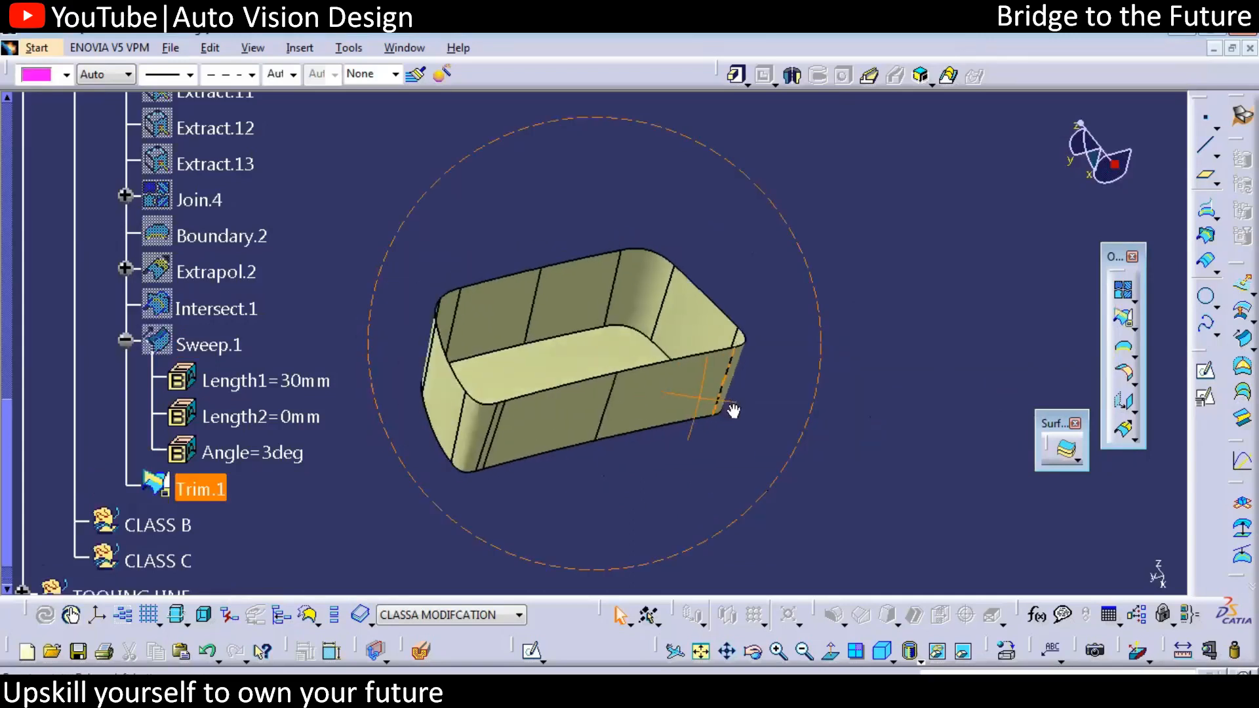
Step: Show the INPUT_CLASS A surface together with the trimmed pocket
left_click(26, 384)
scroll(72, 210, "up", 10)
scroll(72, 210, "up", 1)
left_click(256, 242)
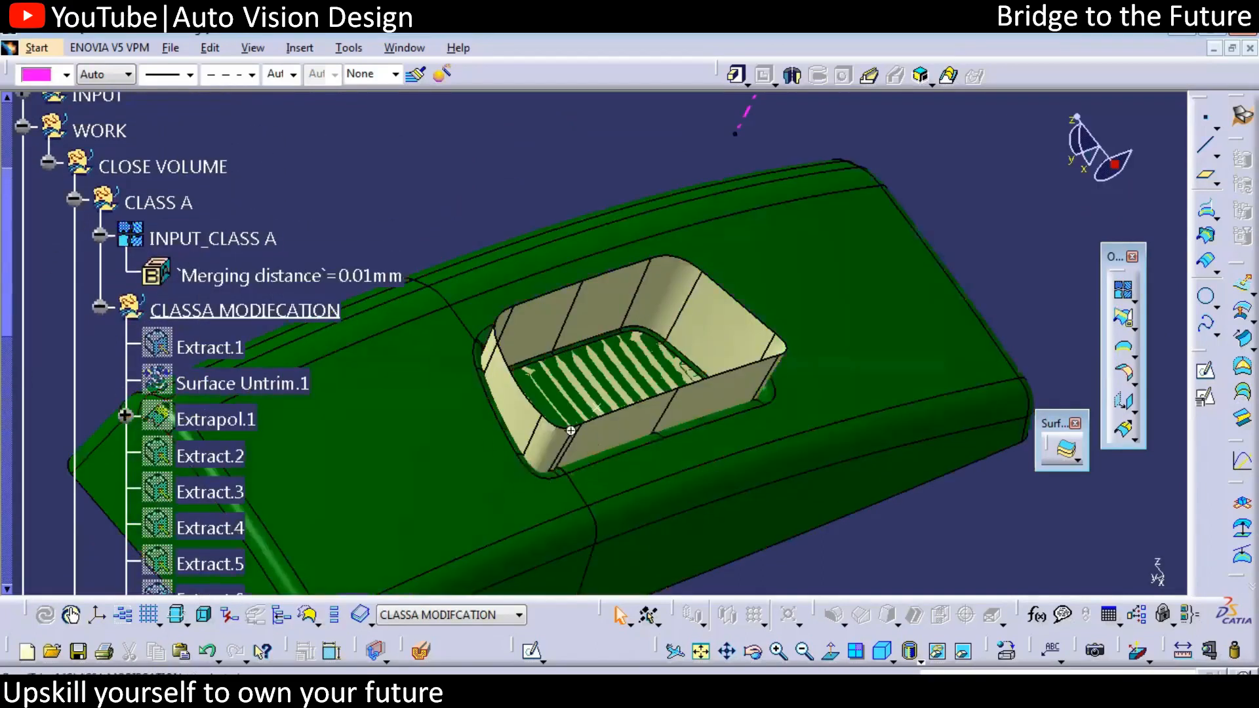
middle_click_drag(655, 360, 665, 345)
Step: Measure the radius of the existing fillet arc along the INPUT_CLASS A pocket's floor edge
left_click(1211, 651)
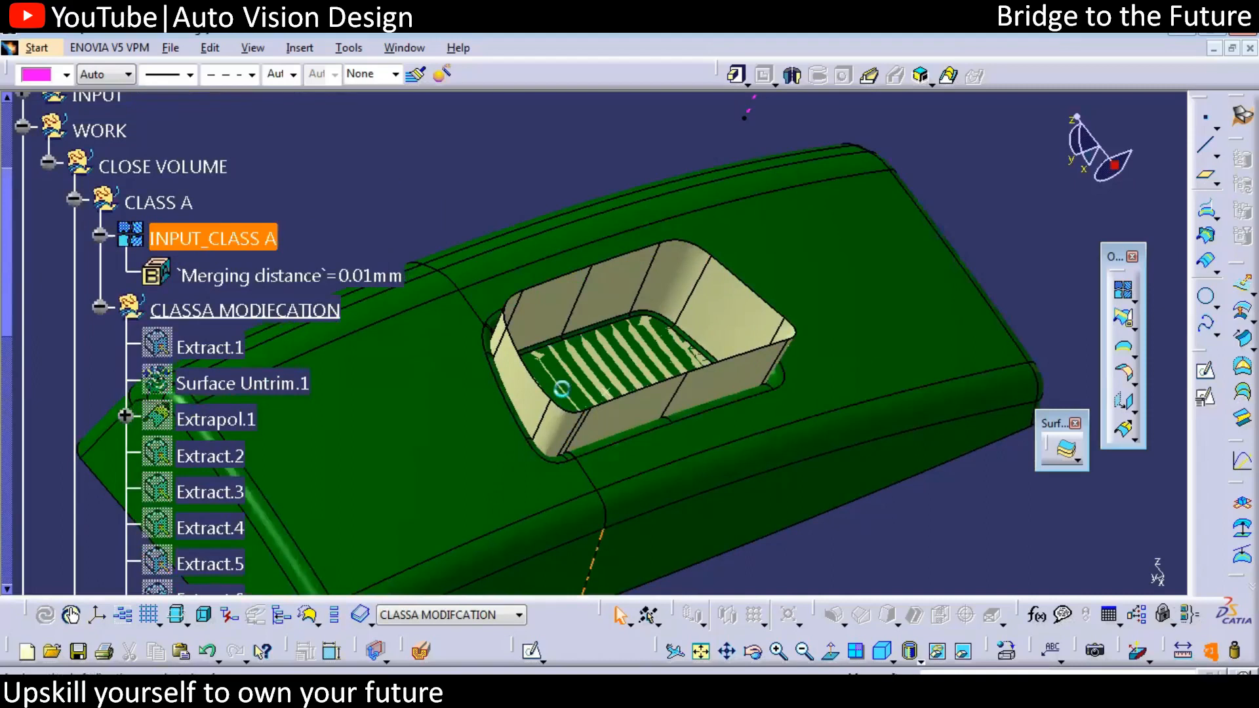
scroll(601, 370, "up", 5)
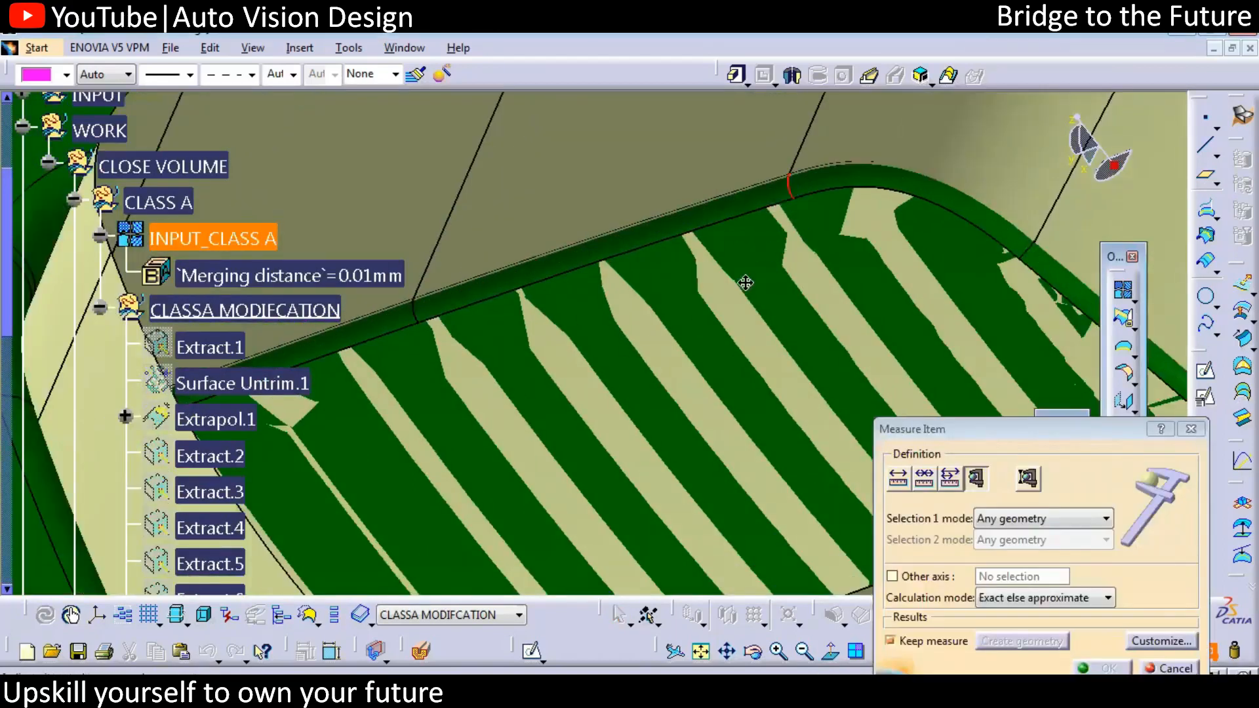
scroll(688, 308, "down", 2)
left_click(710, 282)
left_click_drag(710, 282, 832, 233)
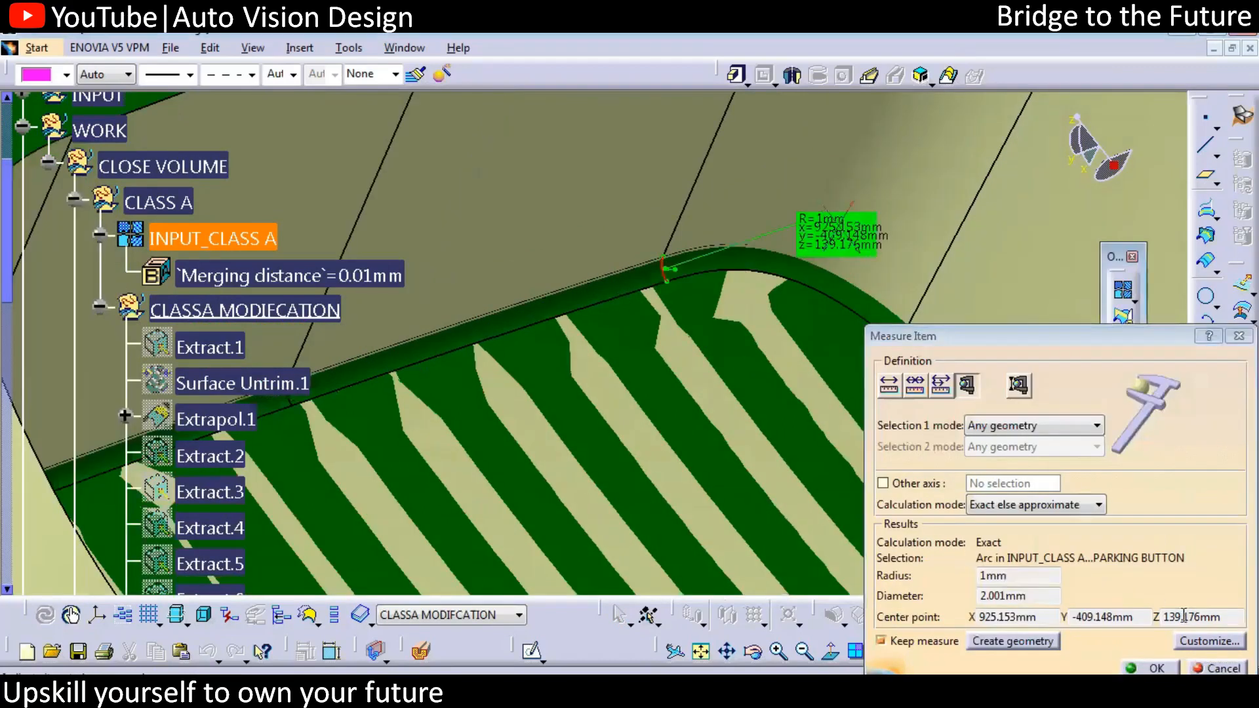
Step: Exclude the centre point from the arc measurement results, leaving radius and diameter, and keep the measurement
left_click(1210, 641)
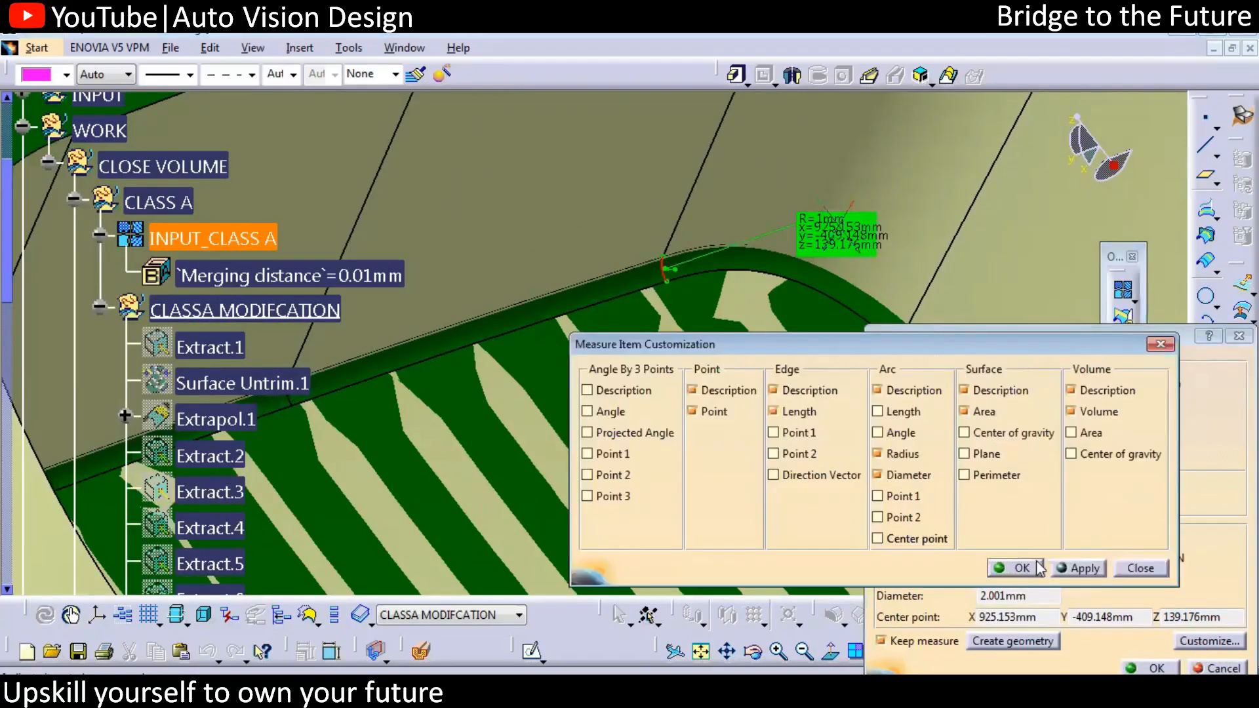
left_click(1068, 568)
left_click(1022, 568)
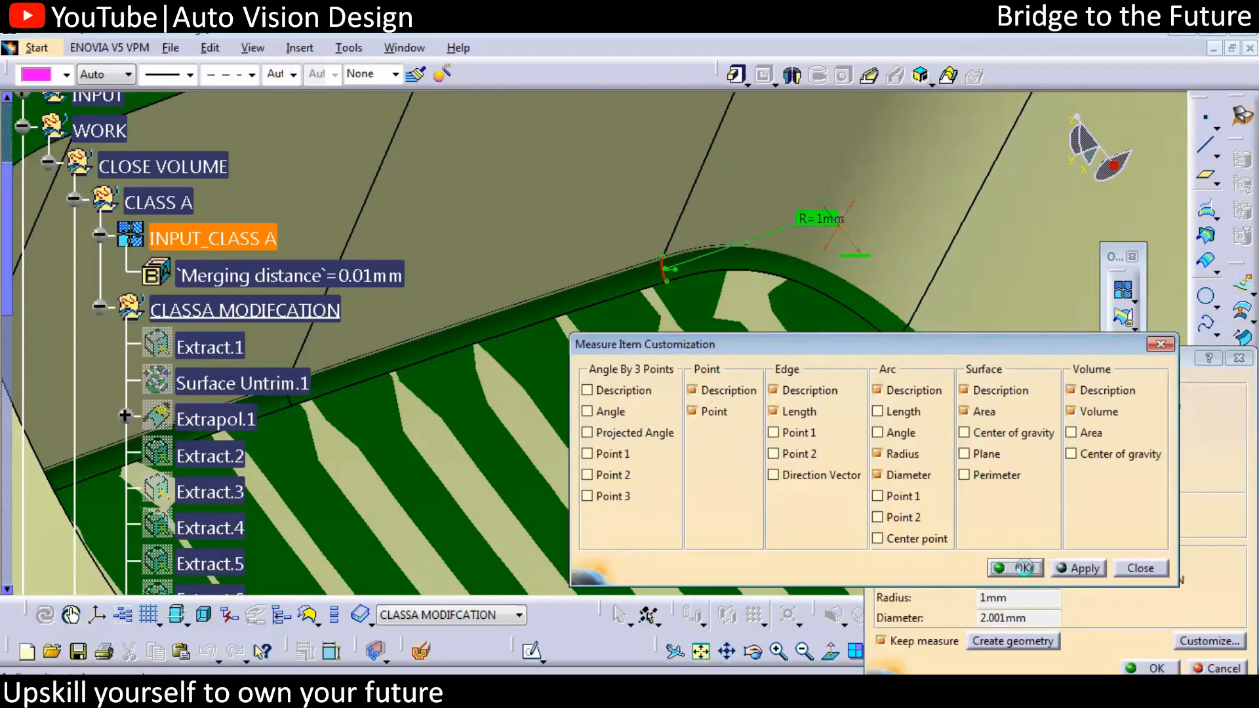
left_click(1156, 668)
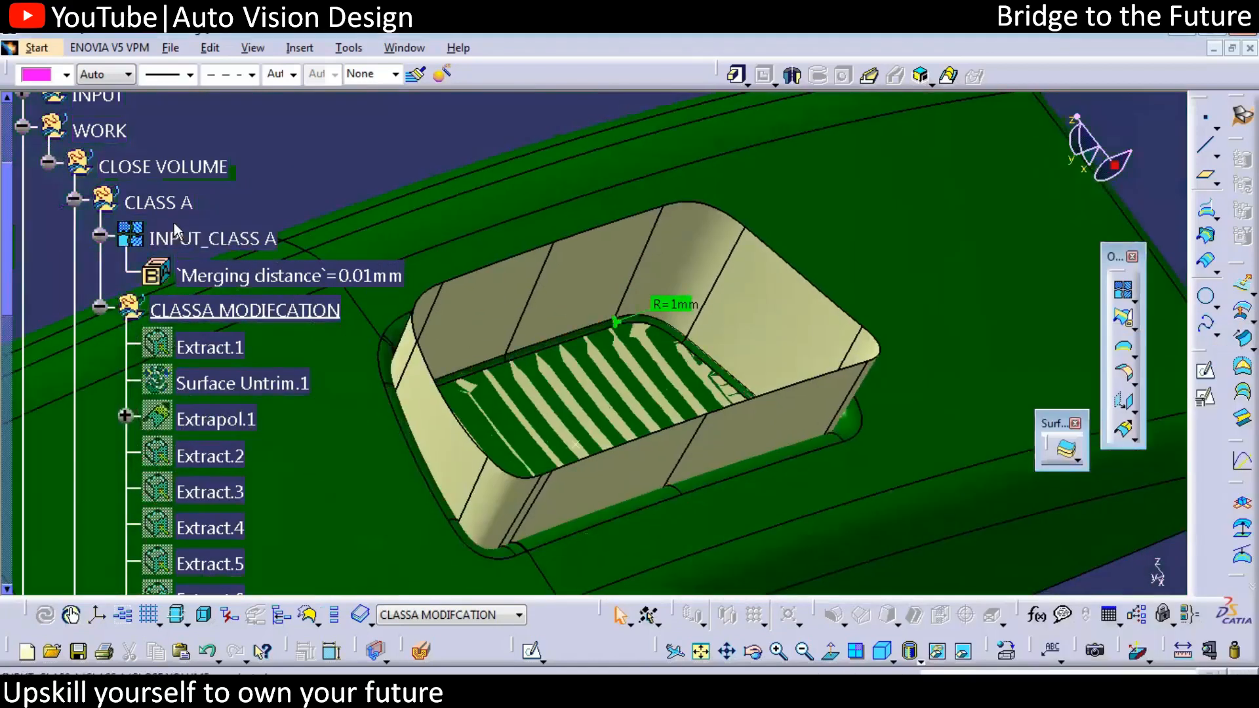
Step: Hide INPUT_CLASS A and add a 1 mm edge fillet with tangency selection along the trimmed pocket's floor edge
right_click(174, 236)
left_click(220, 293)
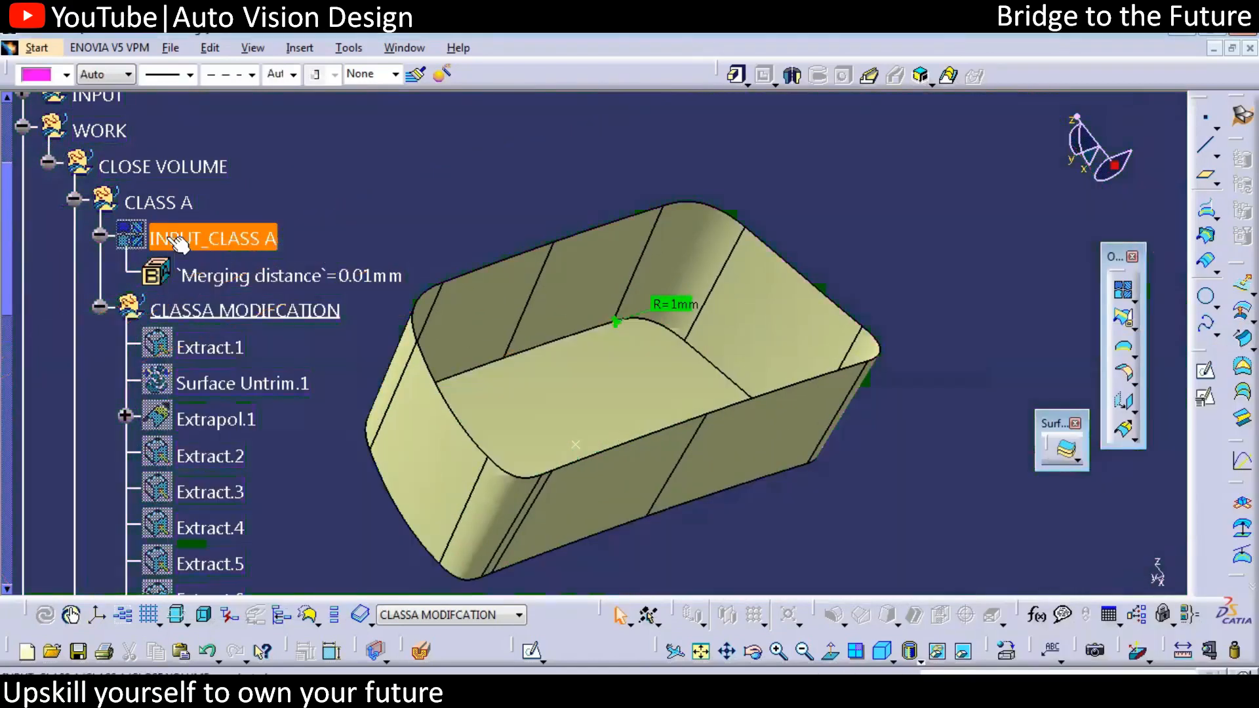
left_click(1135, 386)
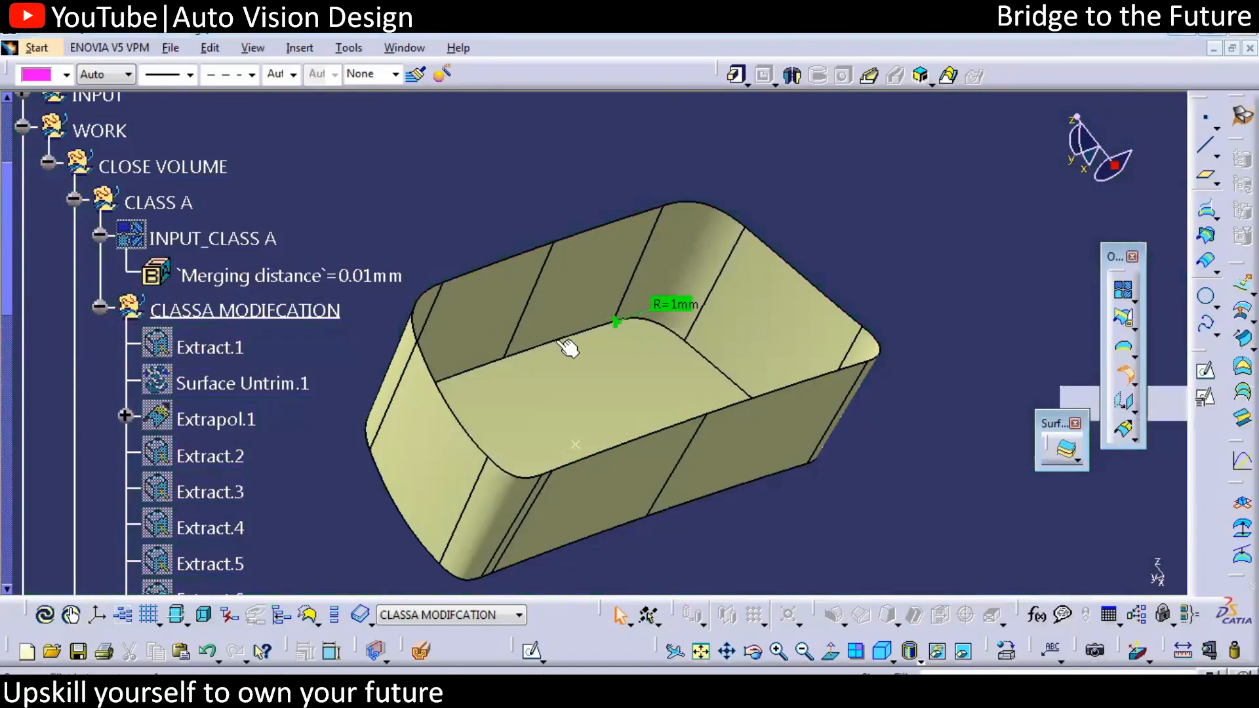
left_click(618, 340)
type("1")
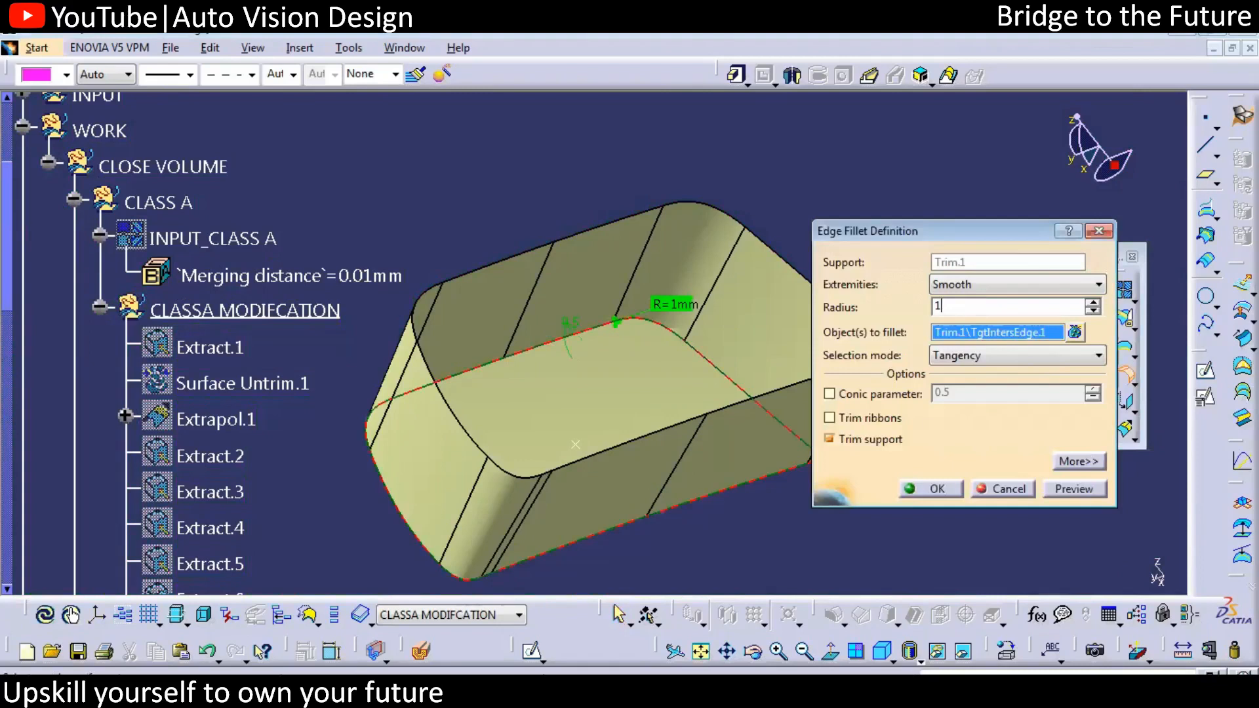
left_click(1074, 489)
left_click(937, 488)
left_click(964, 287)
middle_click_drag(908, 318, 977, 147)
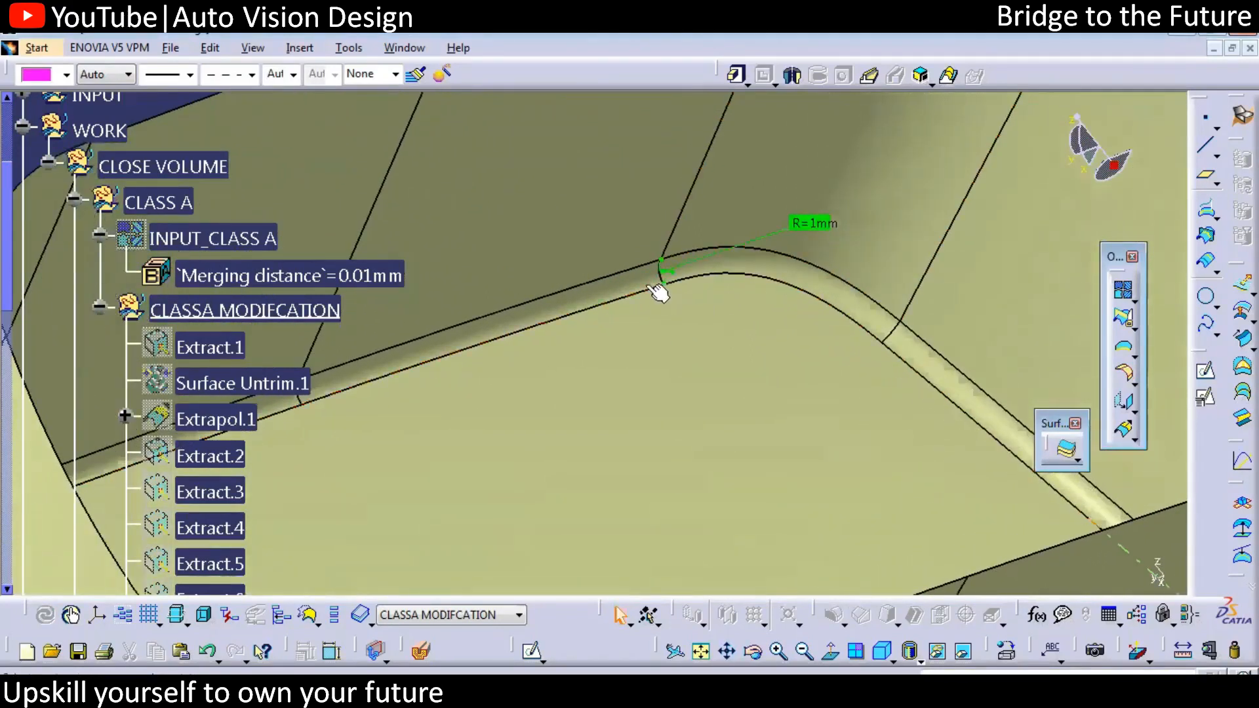
middle_click_drag(611, 435, 620, 398)
Step: Show INPUT_CLASS A and compare its outer surfaces with the rebuilt, filleted pocket
right_click(205, 237)
left_click(246, 284)
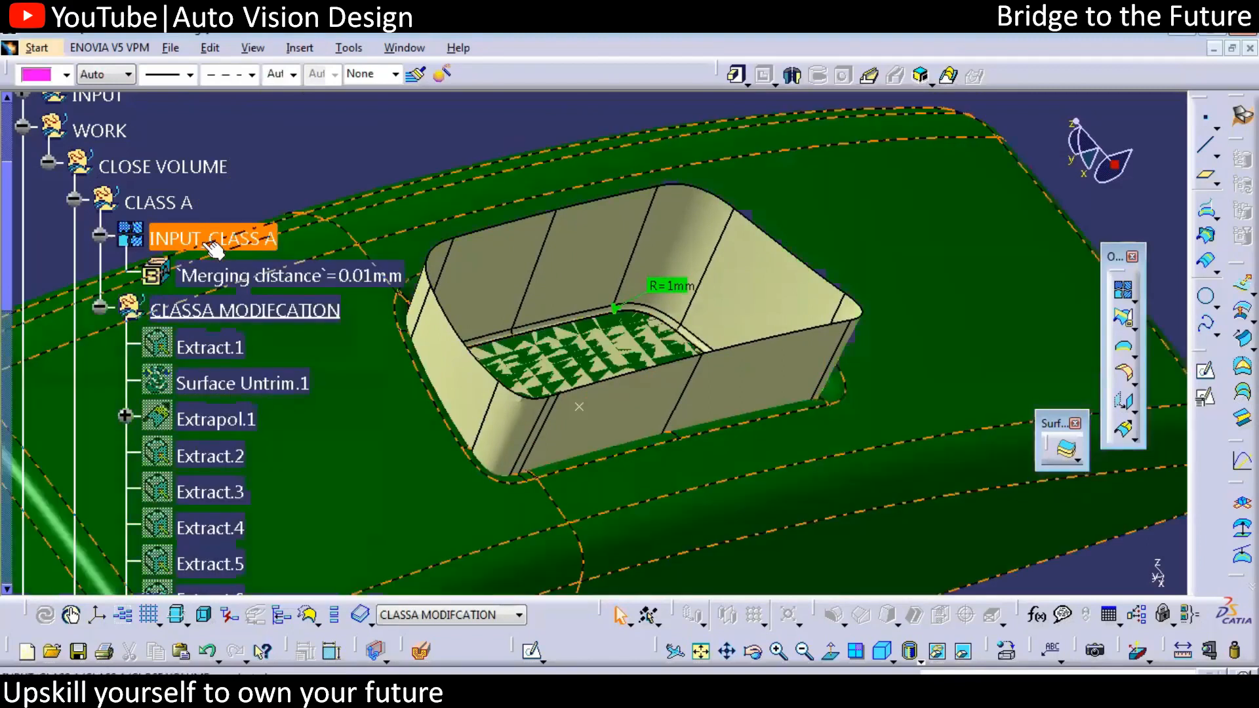
middle_click_drag(573, 409, 475, 400)
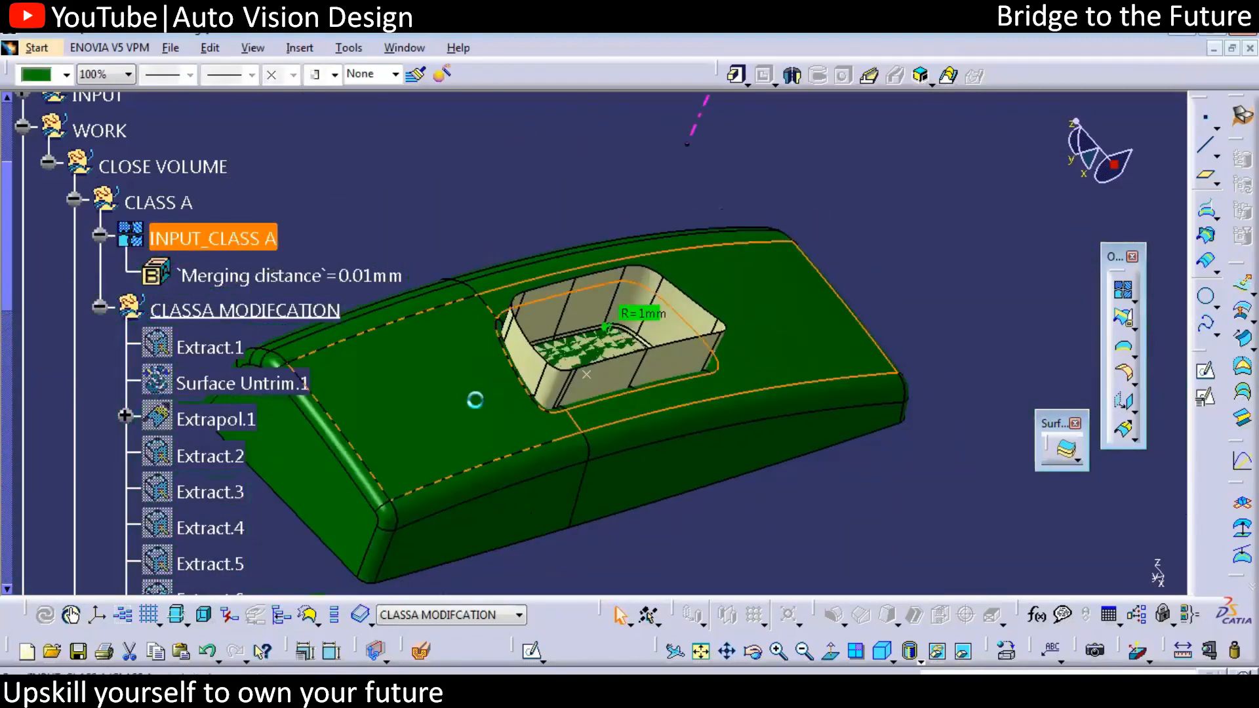
left_click(839, 502)
middle_click_drag(837, 497, 753, 489)
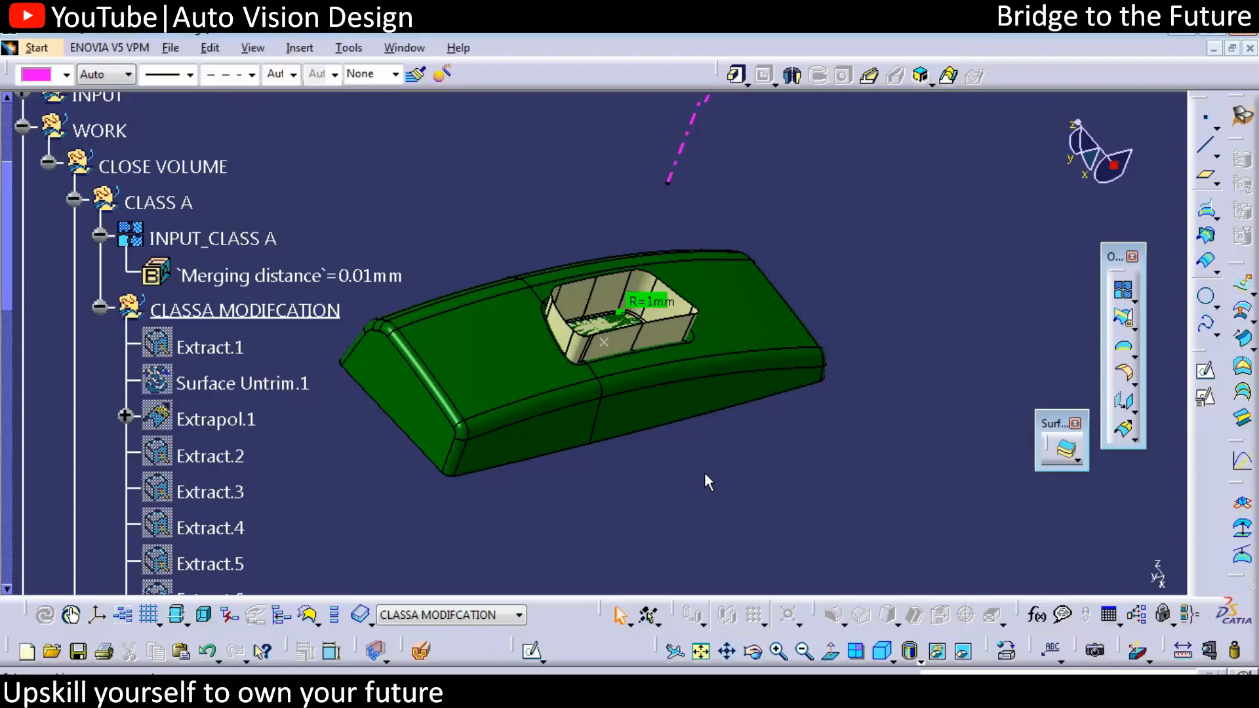
left_click(227, 240)
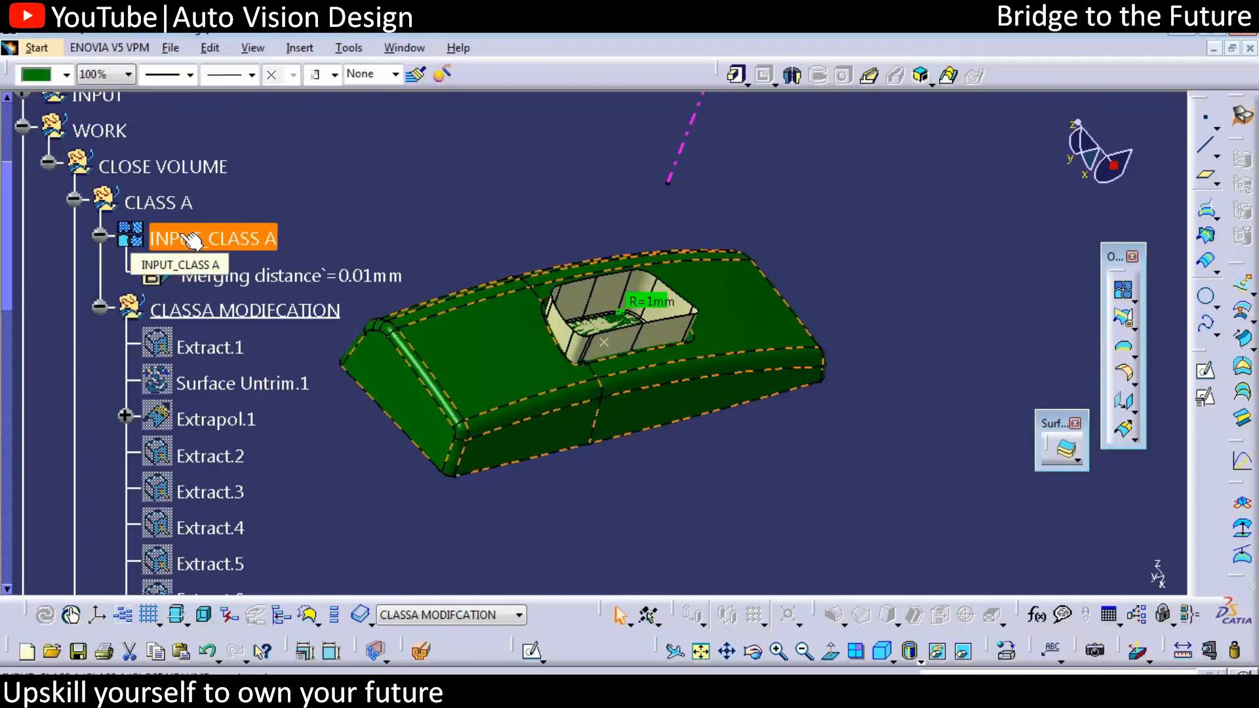
left_click(893, 357)
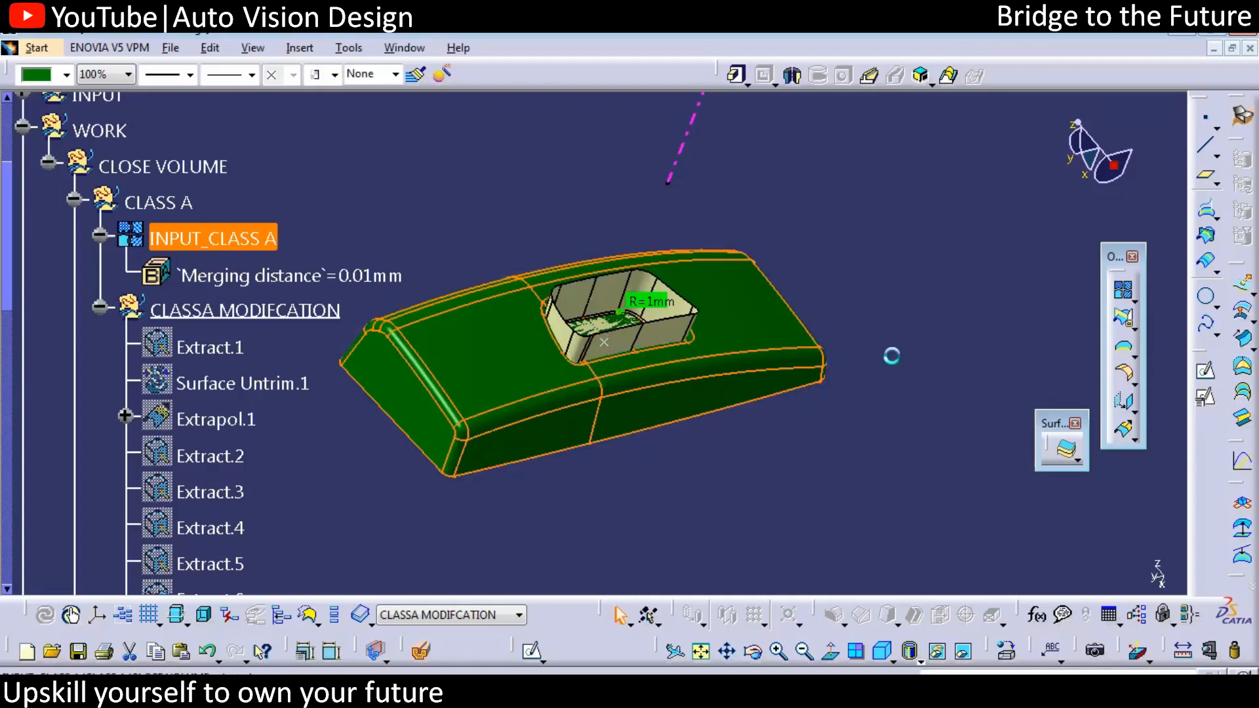
mouse_move(10, 269)
left_mouse_down()
mouse_move(9, 312)
mouse_move(9, 291)
left_mouse_up()
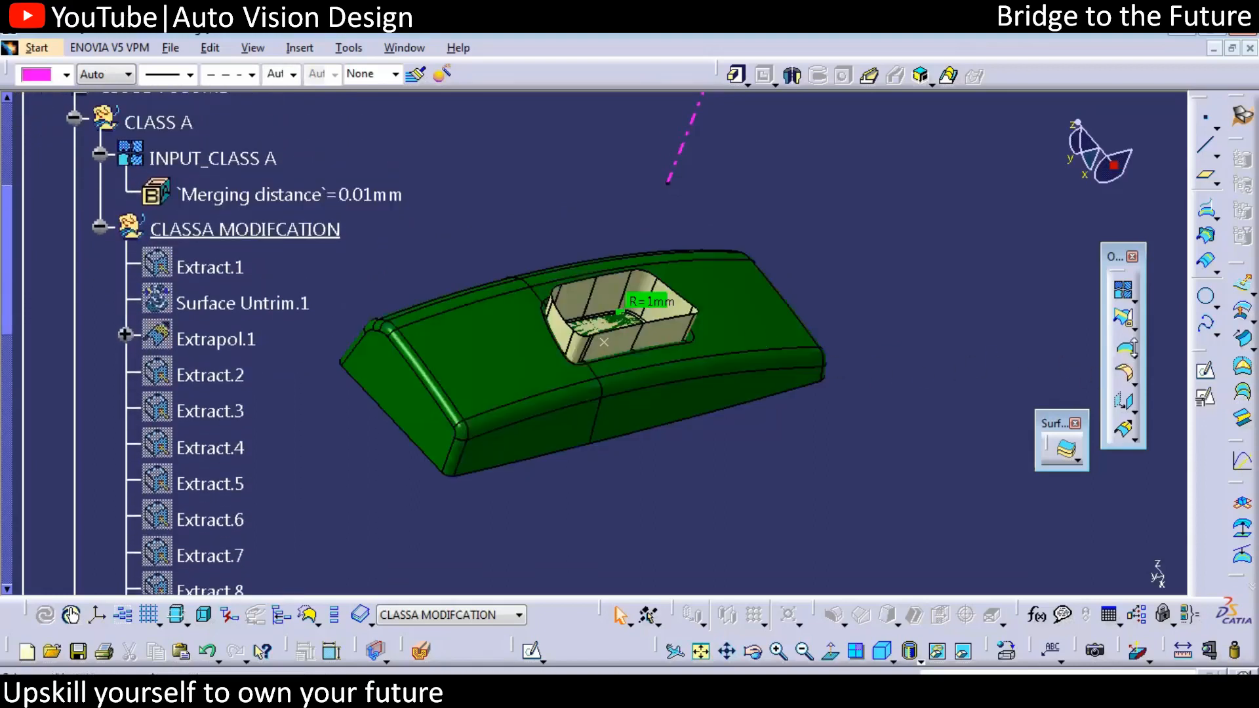
Step: Extract the two top faces of INPUT_CLASS A around the pocket without propagation and hide INPUT_CLASS A
left_click(1125, 346)
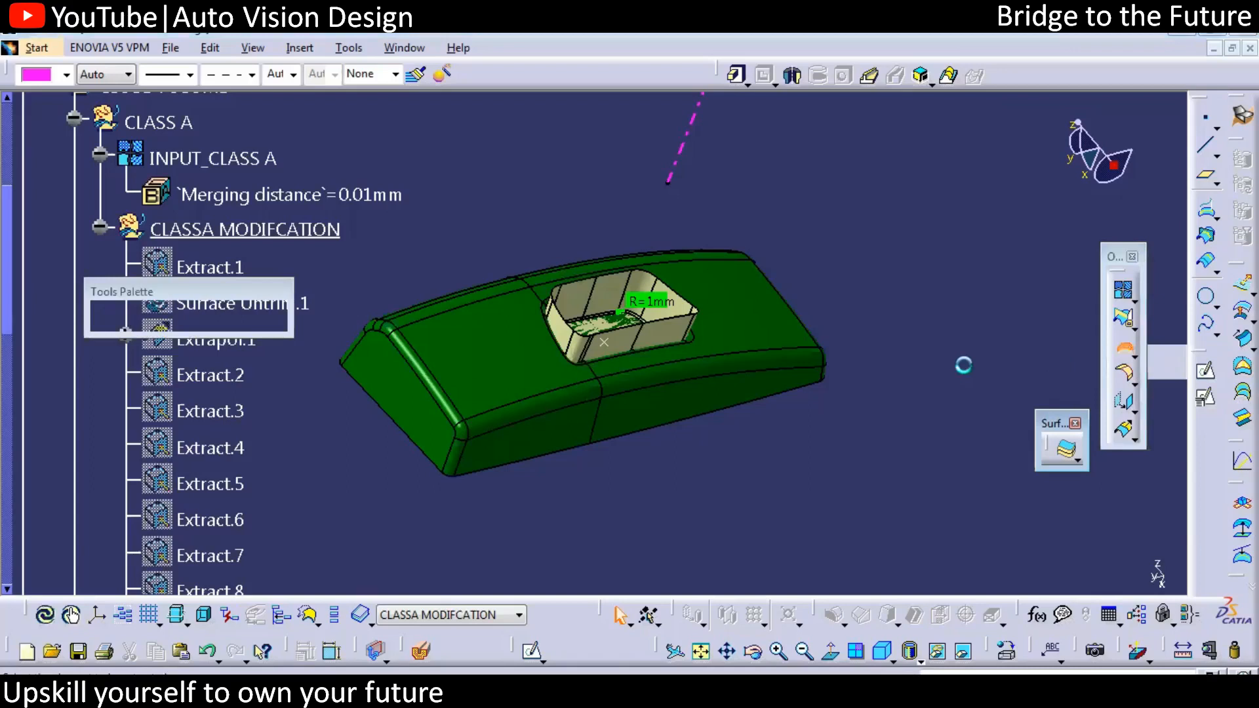
left_click(807, 358)
left_click(1124, 134)
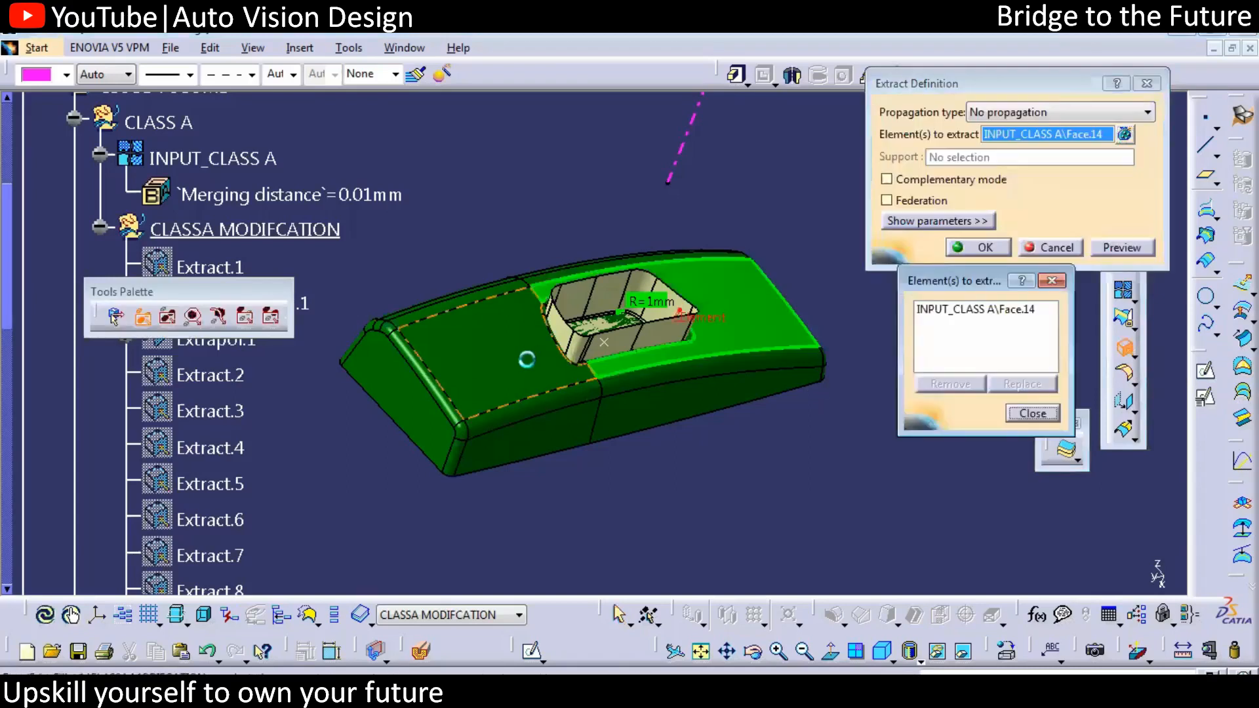
left_click(974, 250)
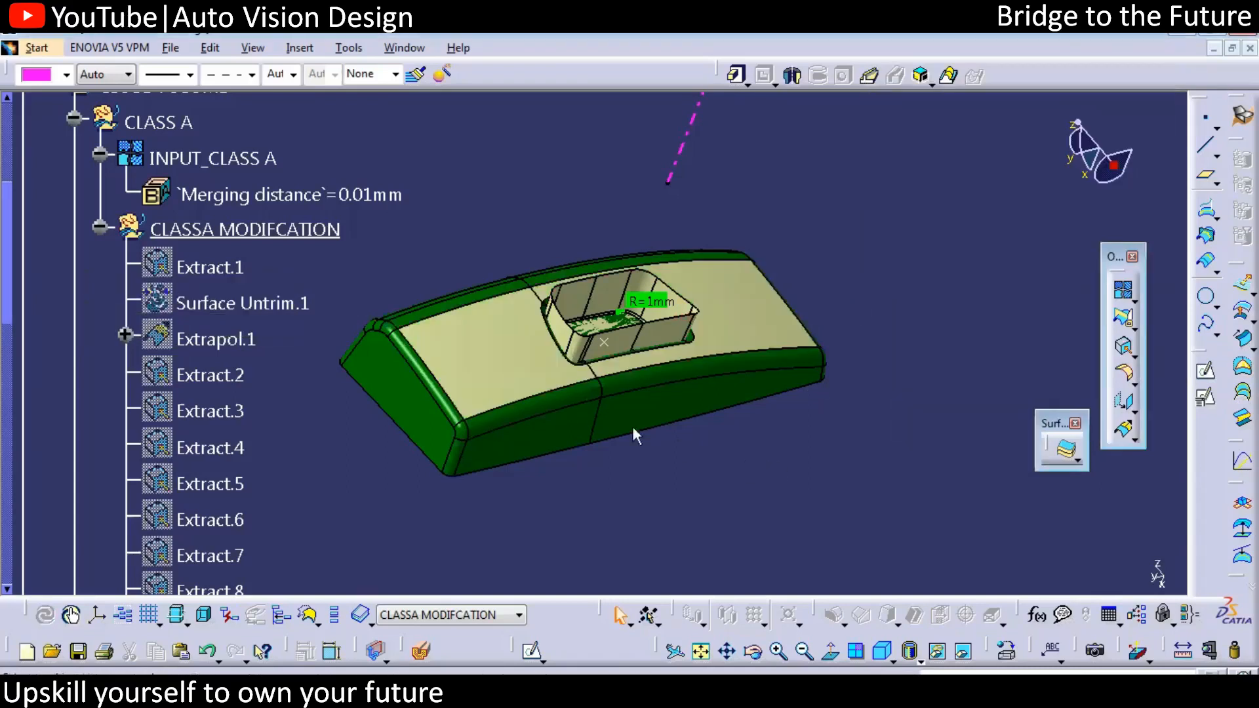
right_click(222, 164)
left_click(260, 219)
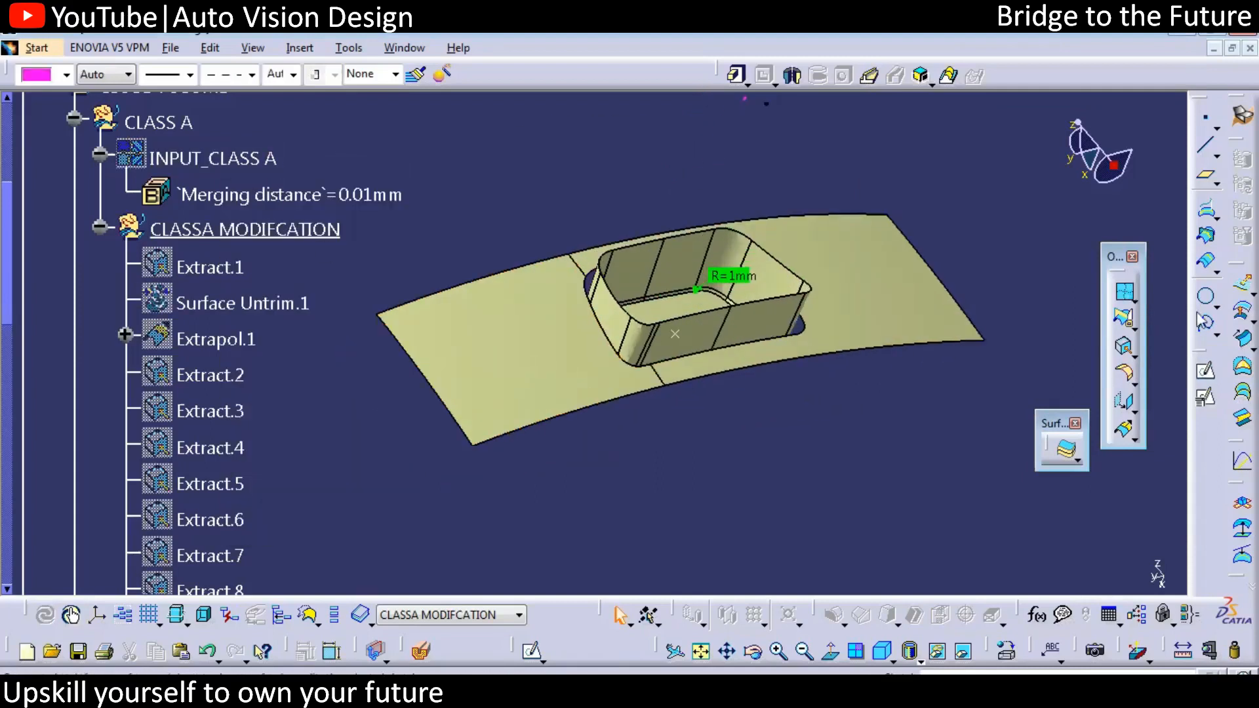
Step: Untrim the two extracted top faces, Extract.14 and Extract.15, to remove the pocket opening
left_click(1135, 302)
left_click(1212, 306)
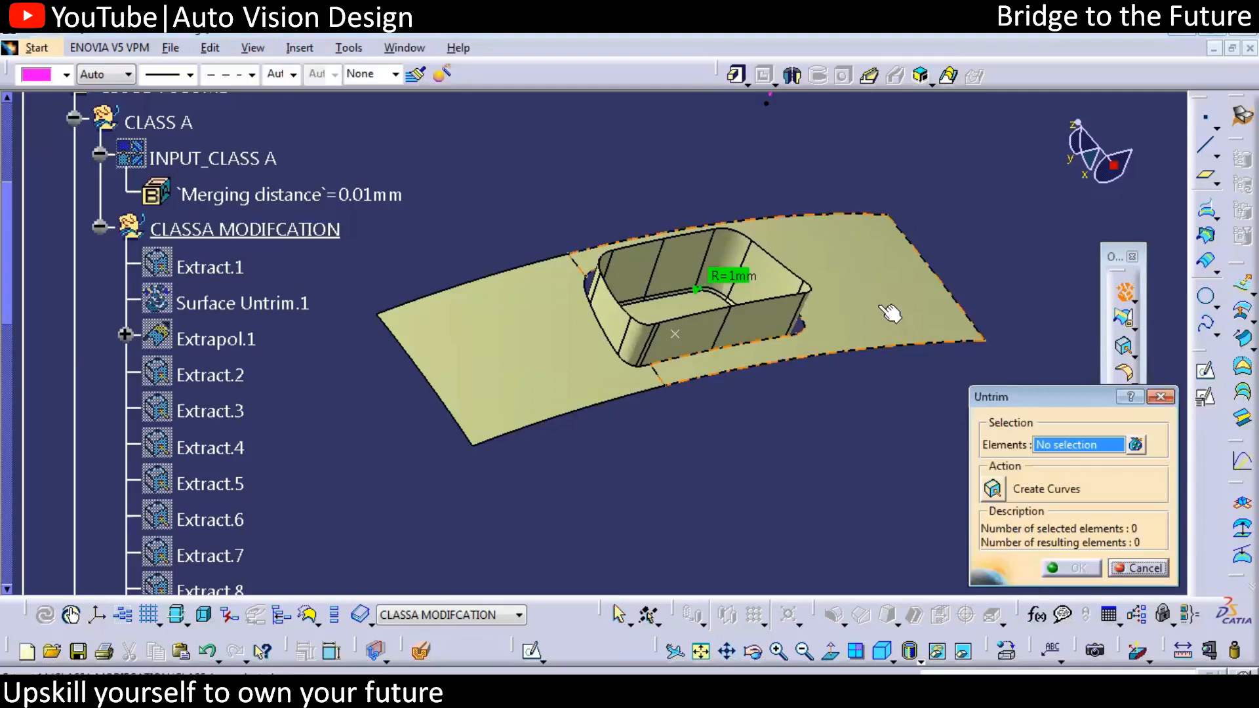
left_click(890, 313)
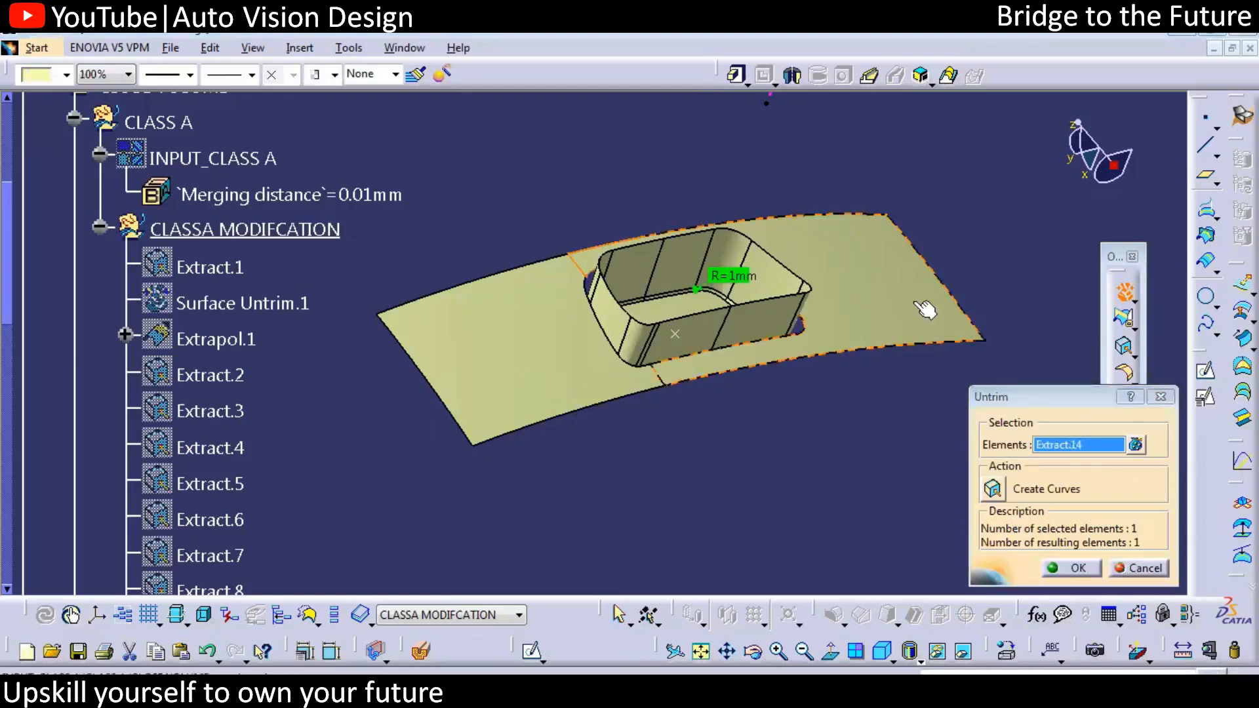
left_click(542, 352)
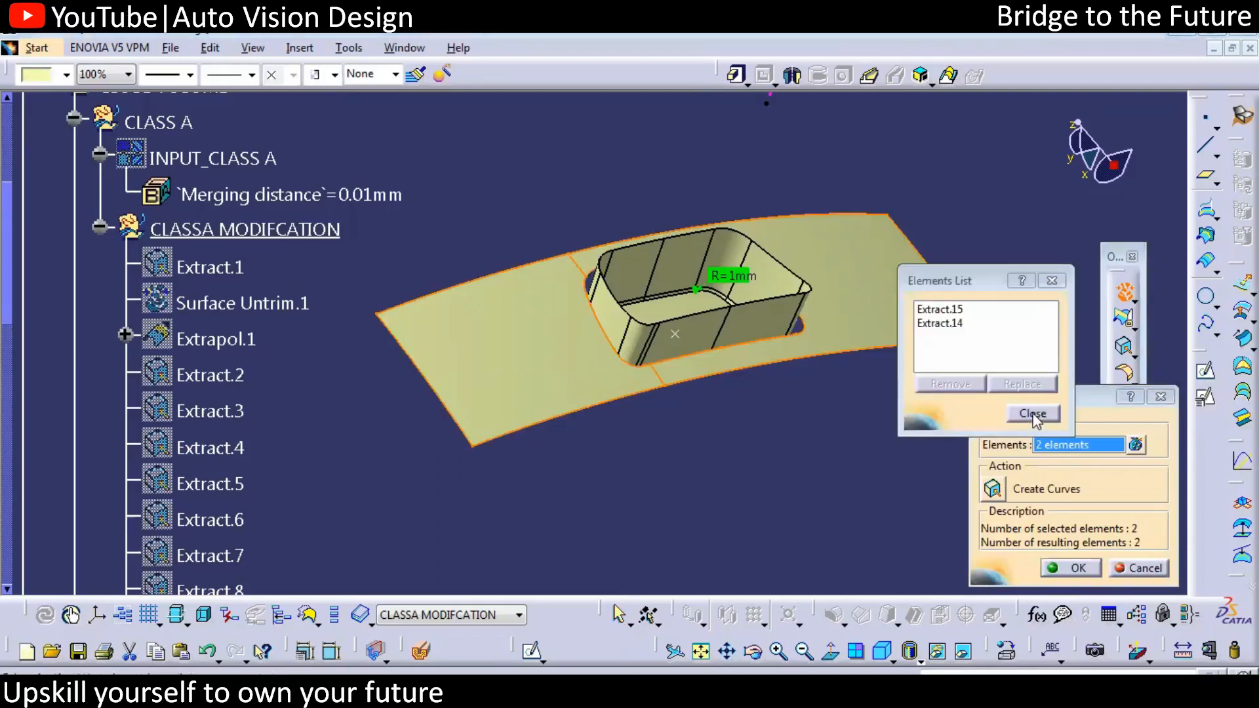
left_click(1032, 413)
left_click(1065, 569)
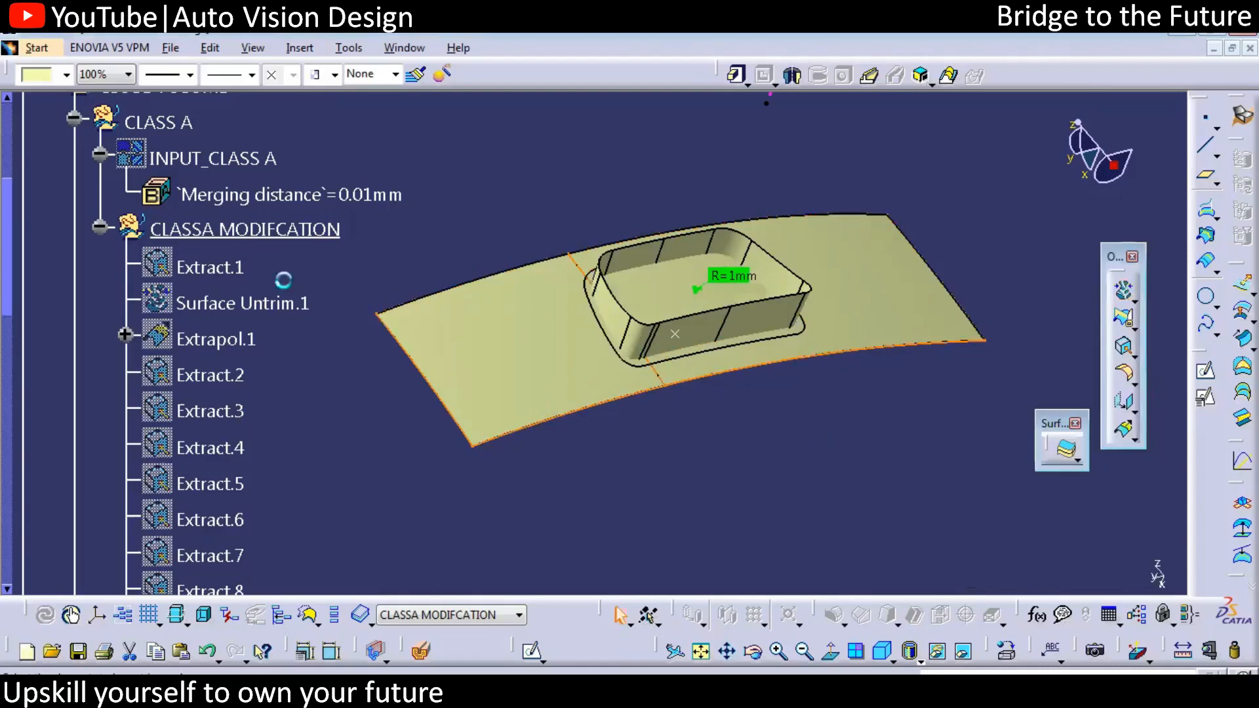
Step: Hide the extracted top faces Extract.15 and Extract.14, leaving their untrimmed surfaces on display with the filleted pocket
right_click(549, 314)
left_click(590, 323)
left_click(208, 344)
key("space")
left_click(208, 310)
key("space")
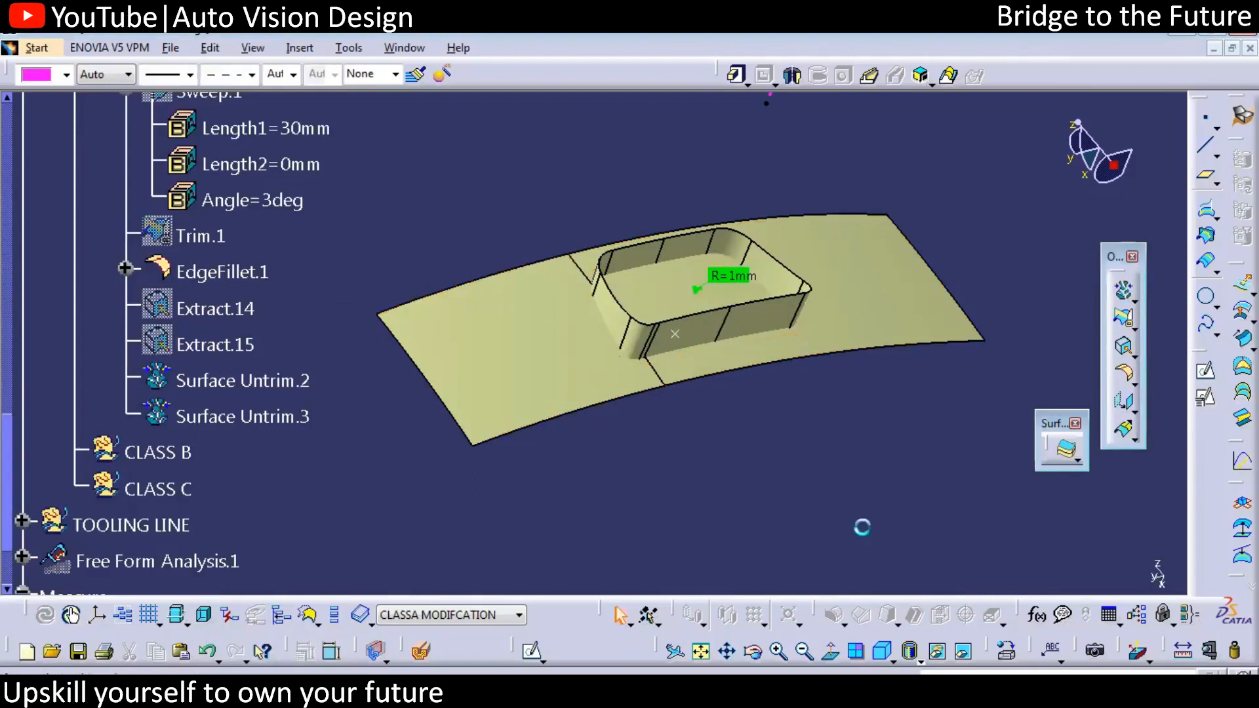
Step: Join Surface Untrim.2 and Surface Untrim.3 and trim the joined top surface with the filleted pocket
left_click(1127, 292)
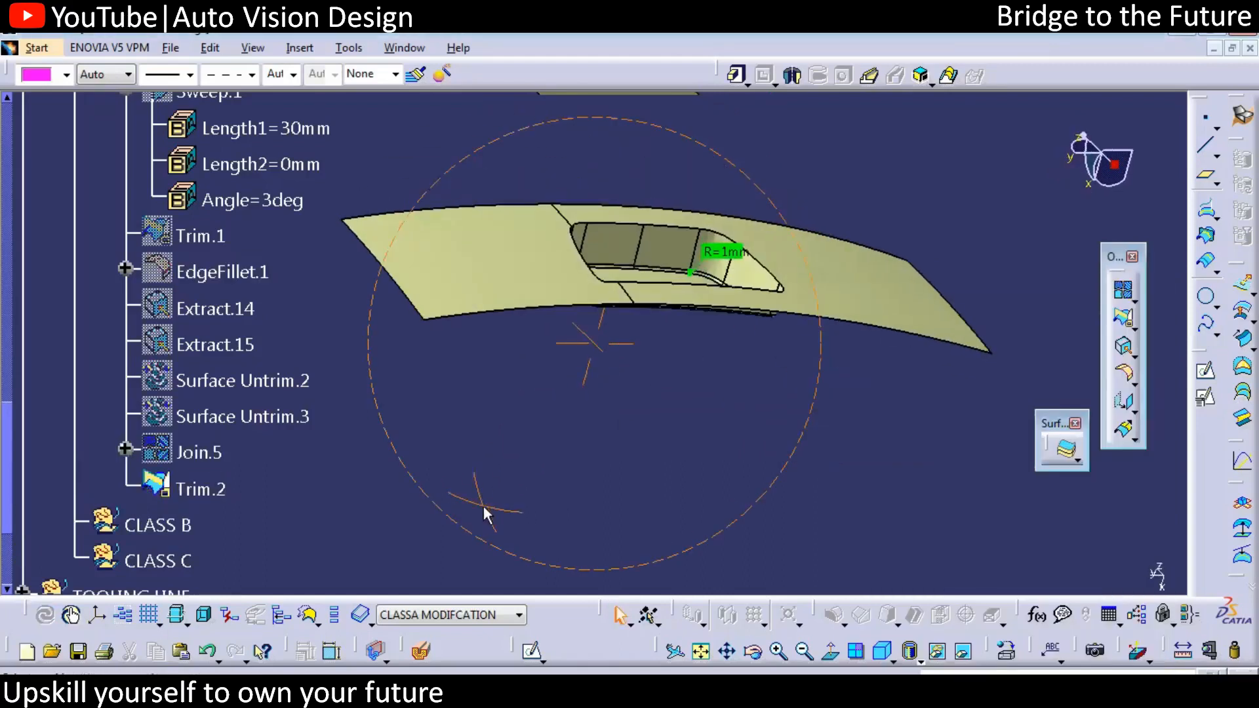
middle_click_drag(483, 506, 984, 472)
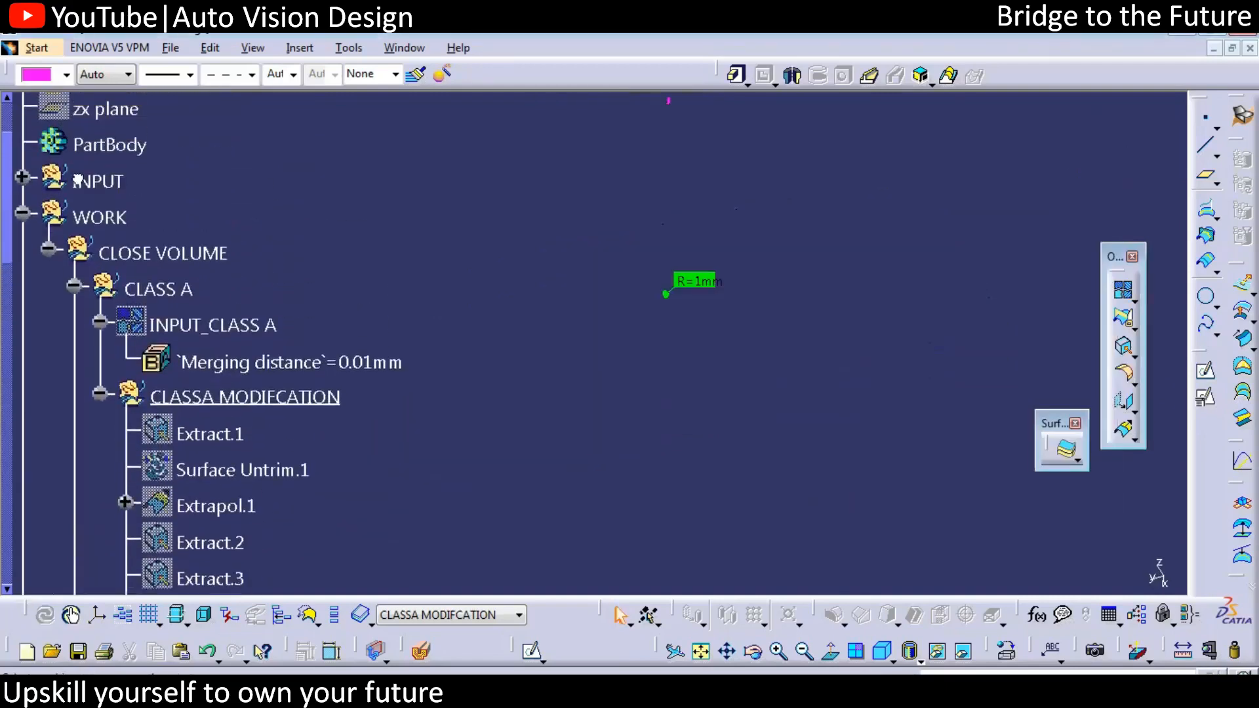
Step: Show INPUT_CLASS A and measure the radius of the fillet along its pocket's upper rim
left_click(200, 398)
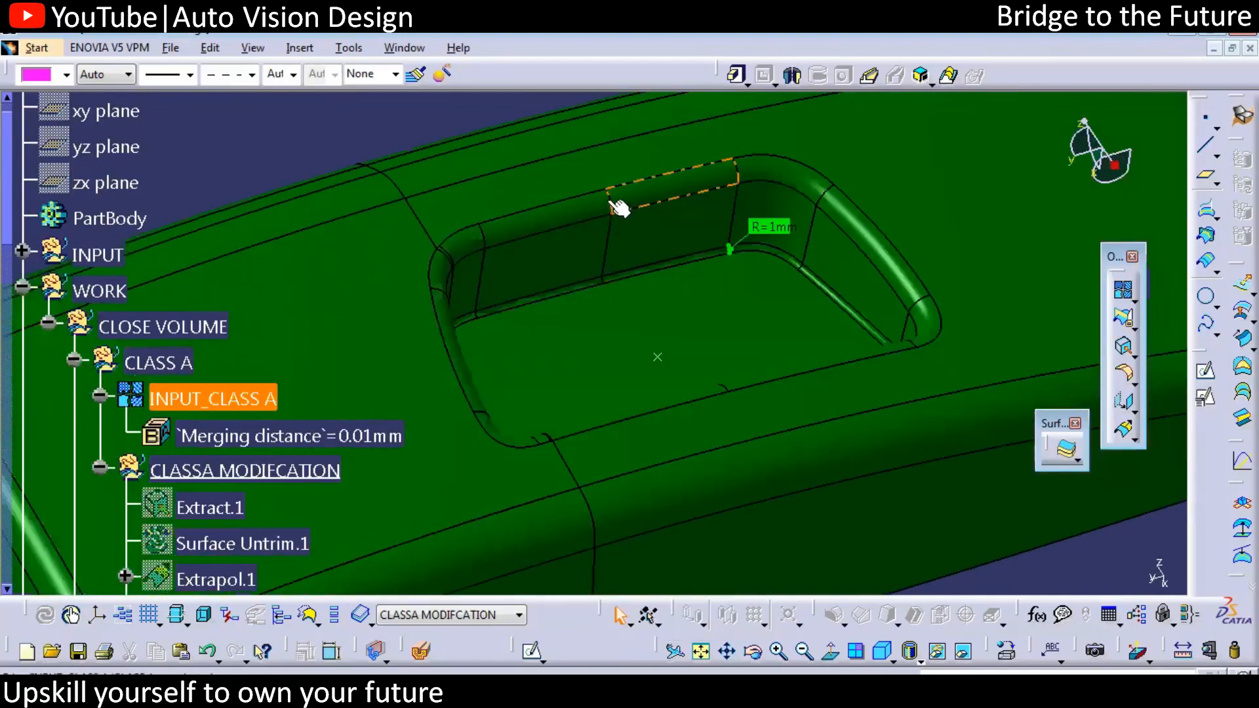
left_click(613, 205)
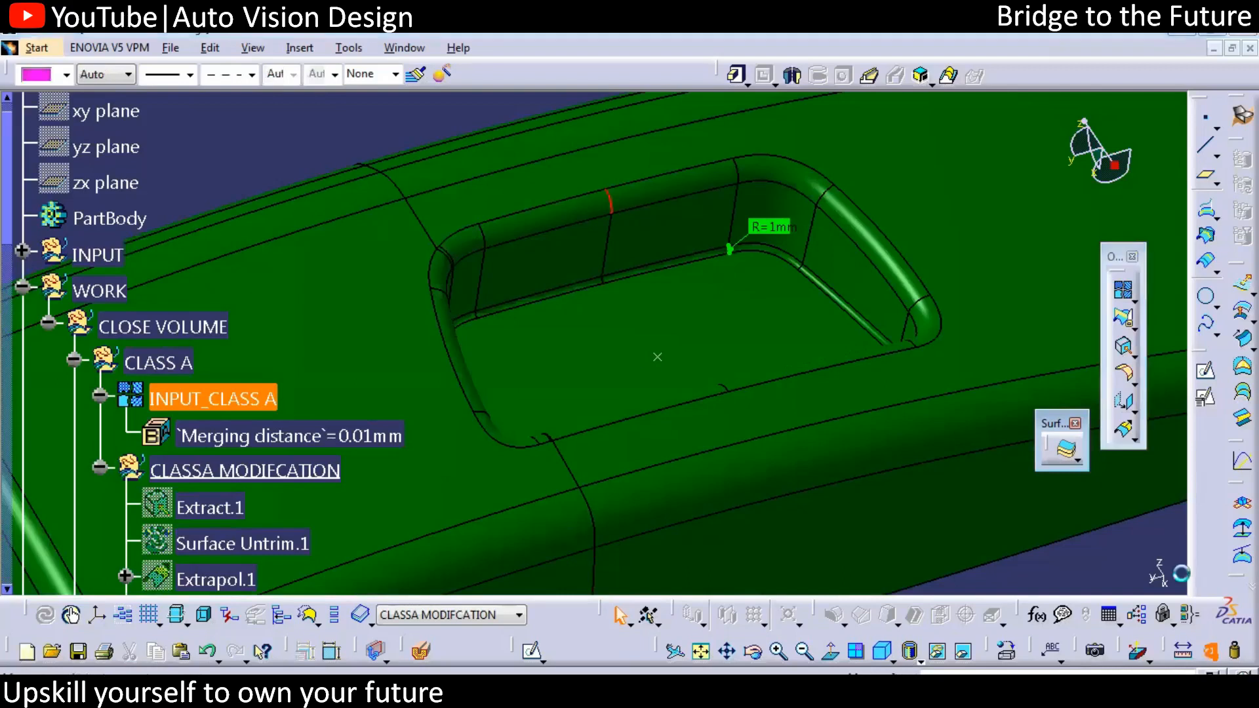
left_click(1107, 665)
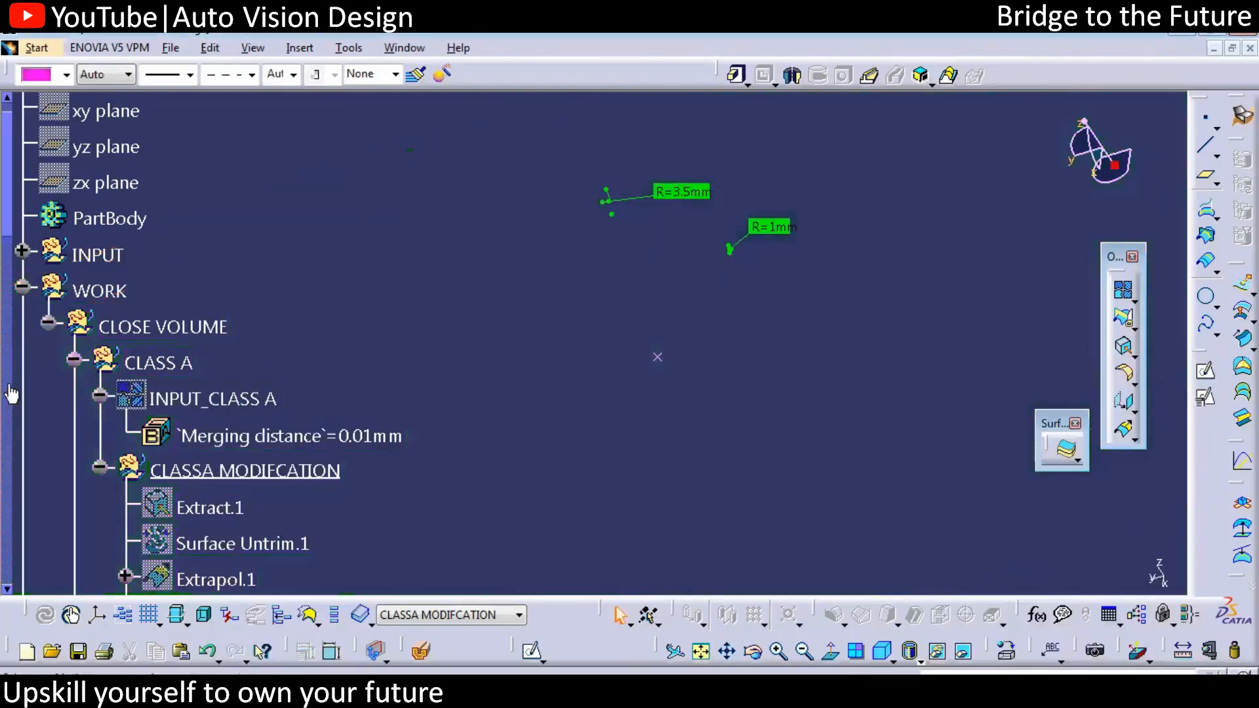
Step: Display Trim.2 again with INPUT_CLASS A hidden
left_click_drag(10, 241, 41, 518)
left_click(211, 458)
right_click(213, 458)
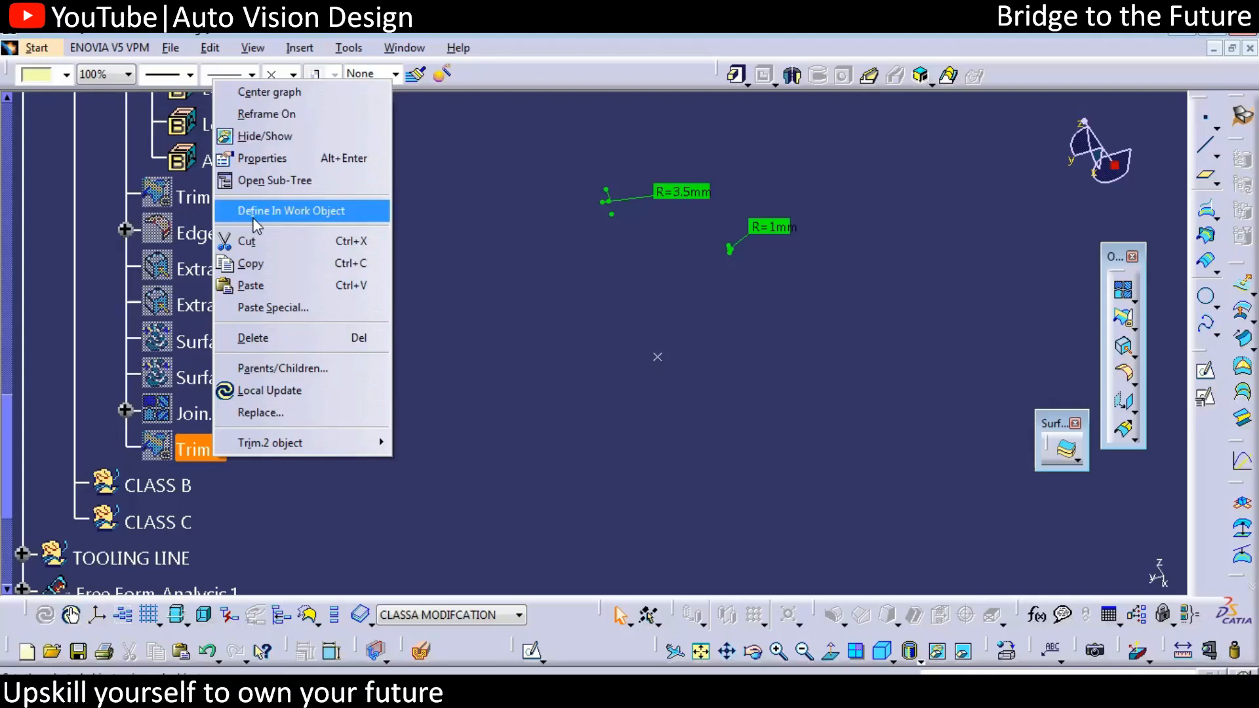
key("Escape")
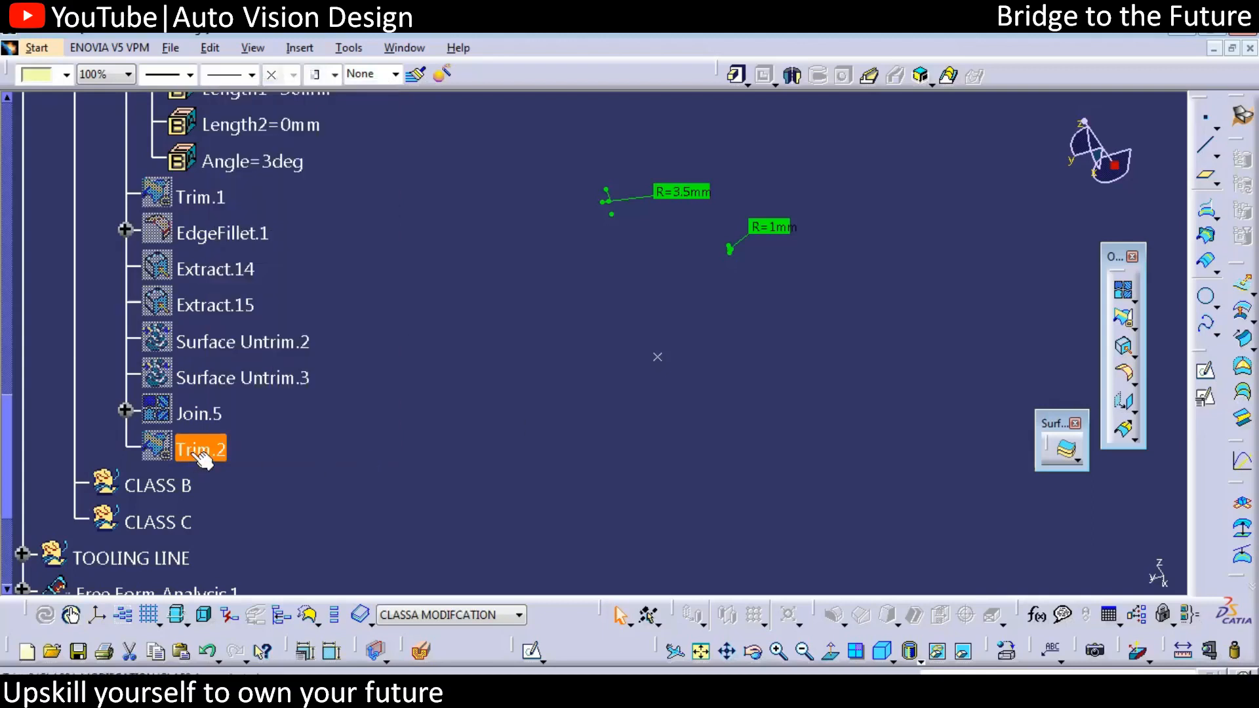
right_click(190, 451)
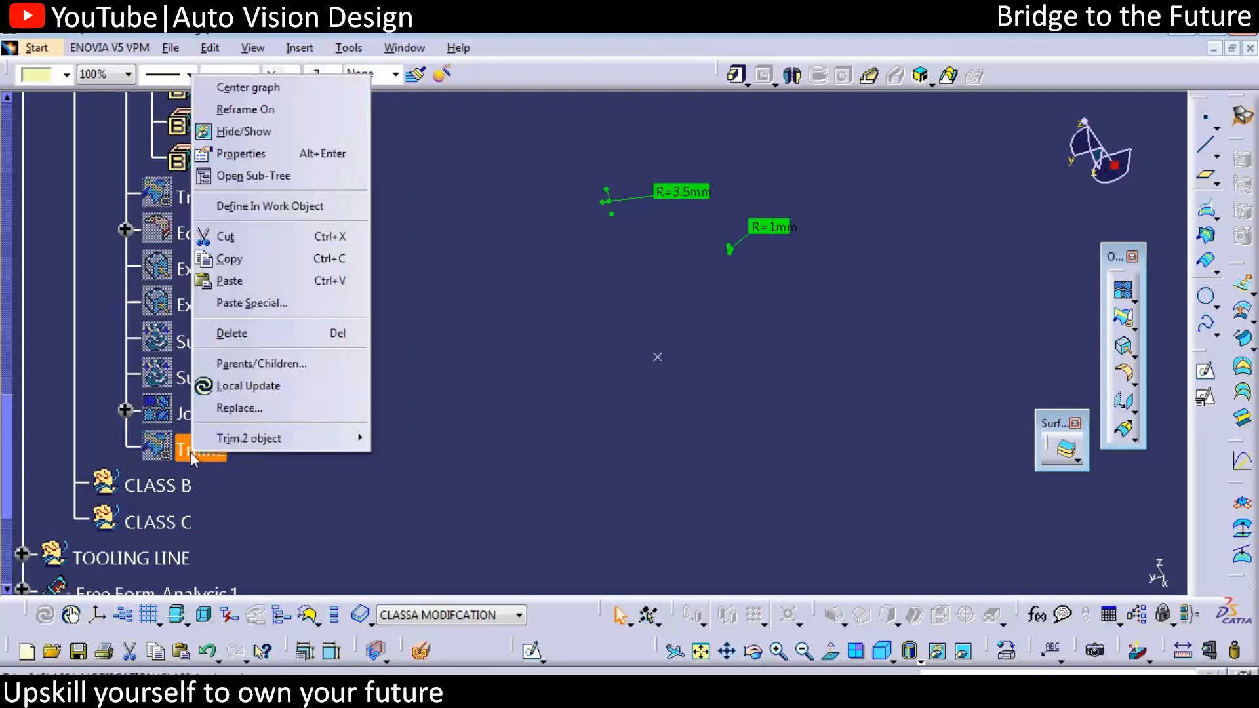
key("h")
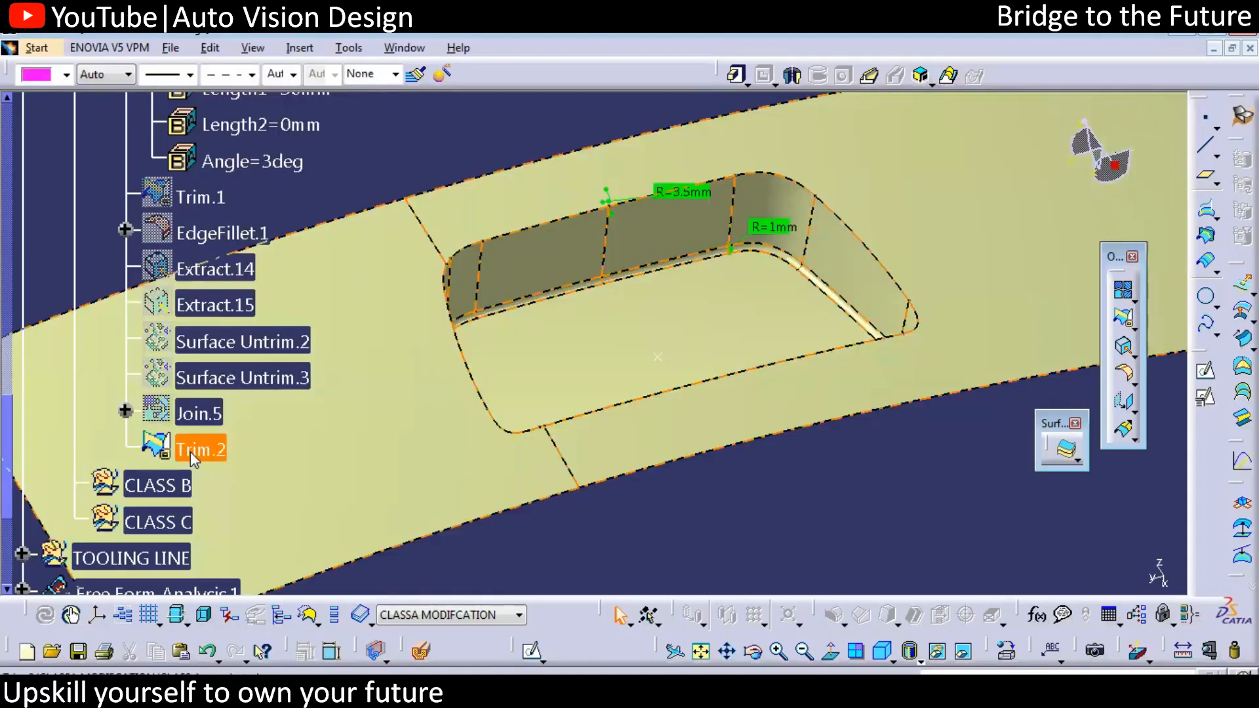
double_click(190, 451)
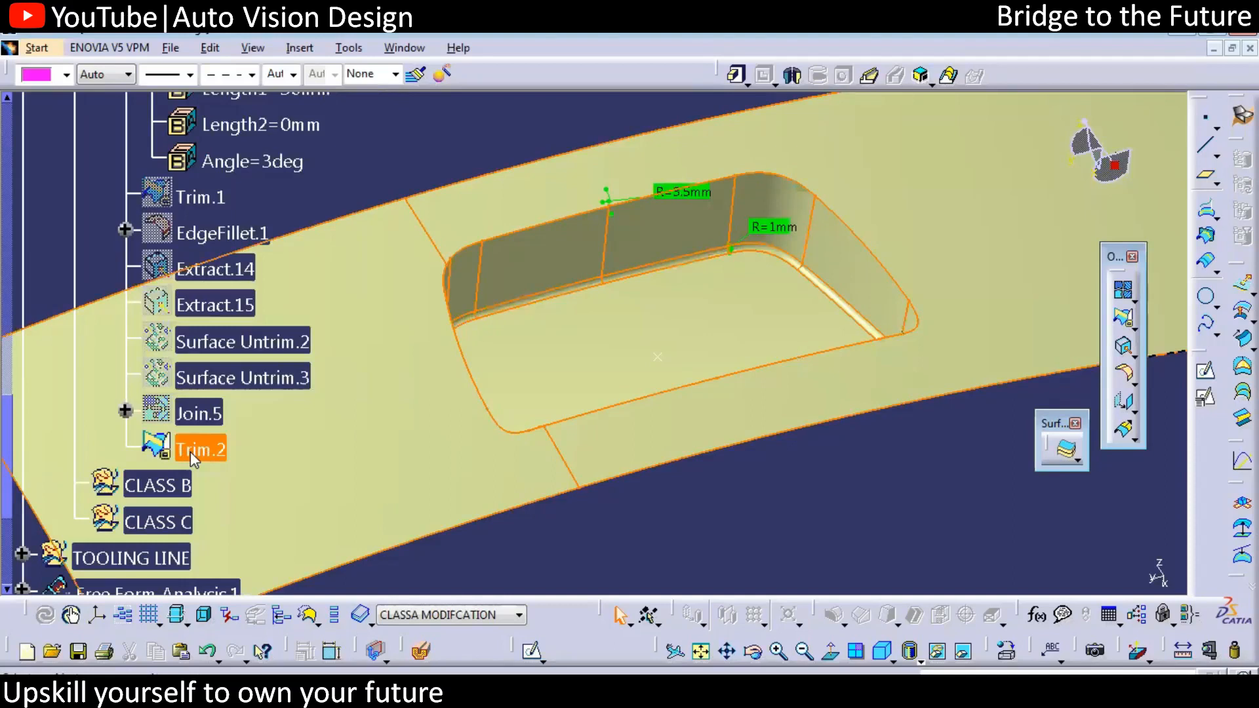
right_click(191, 451)
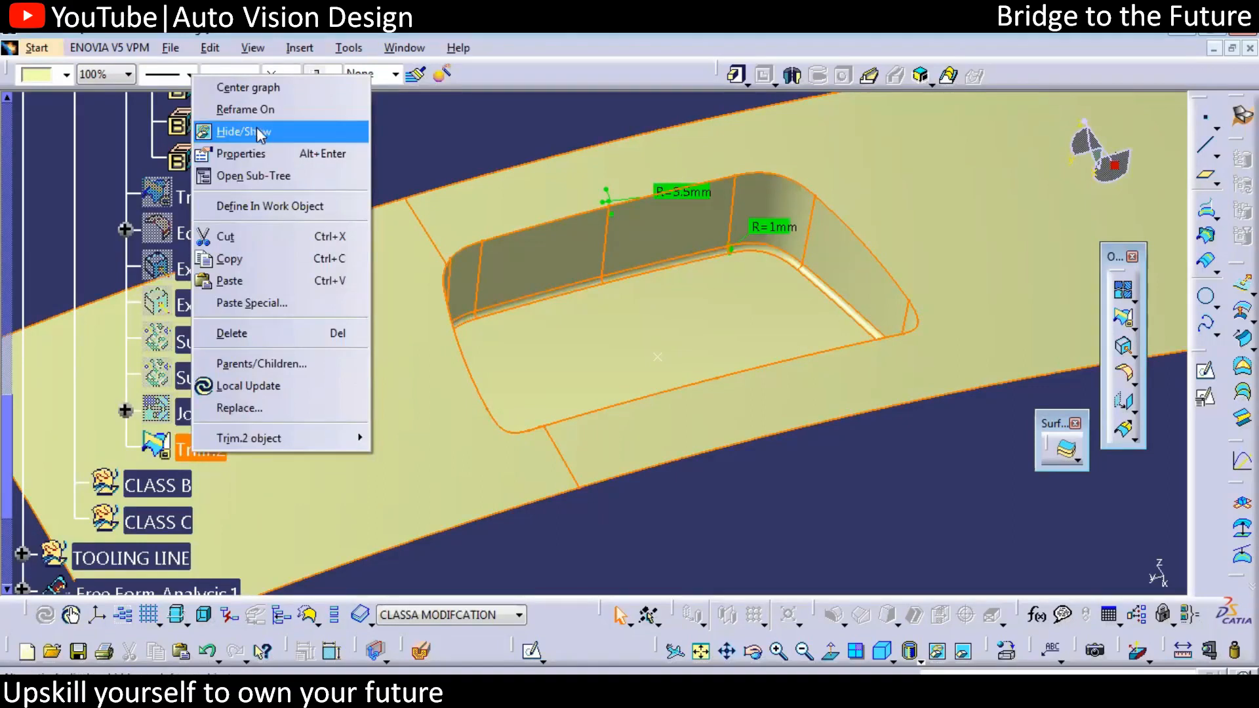
right_click(208, 453)
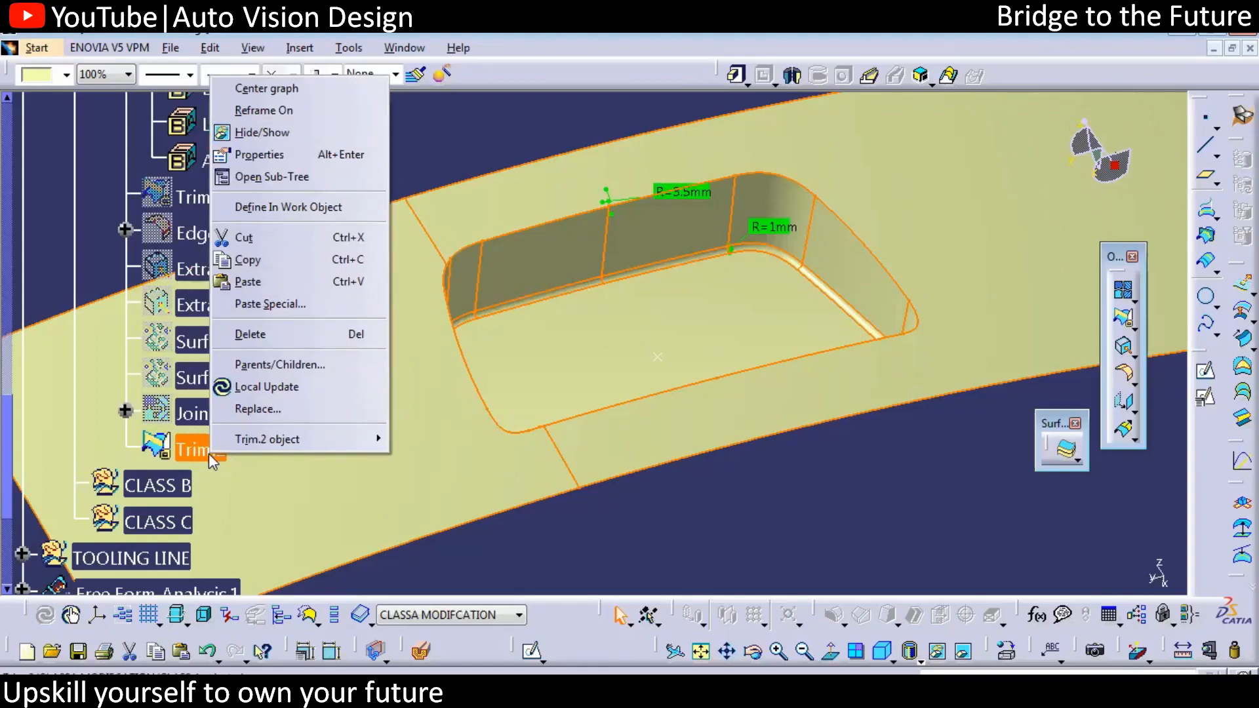
left_click(219, 458)
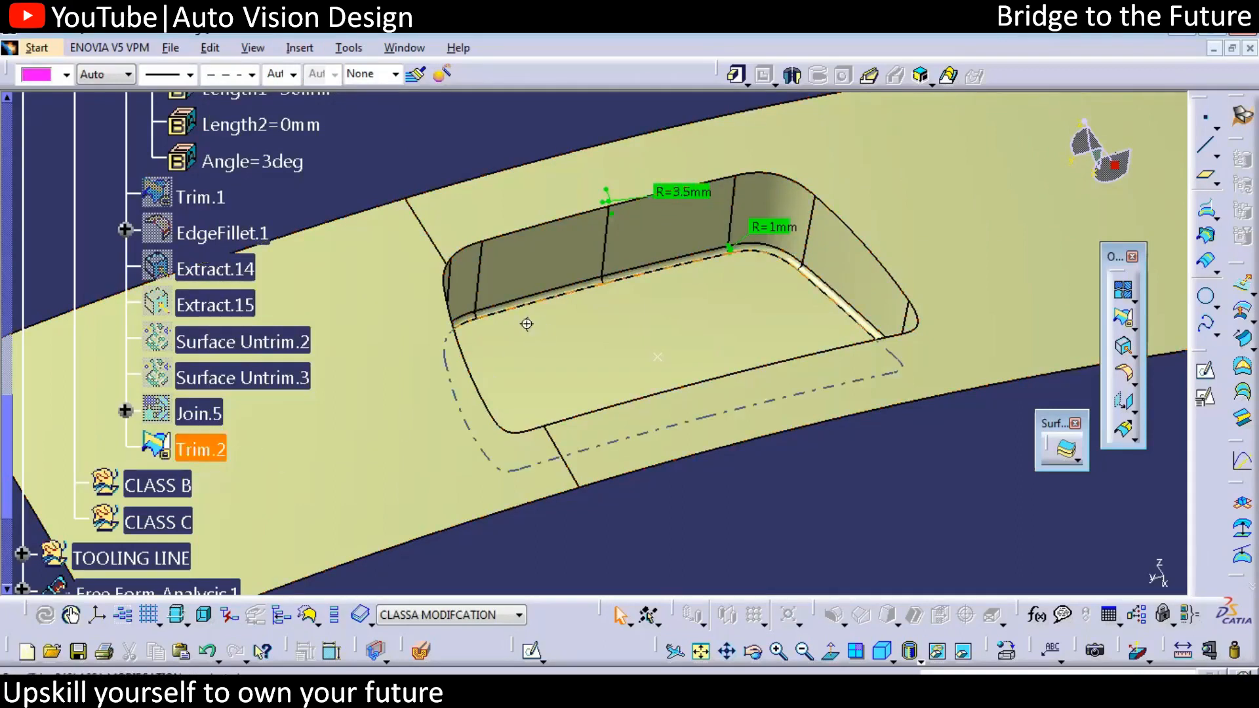
left_click(395, 161)
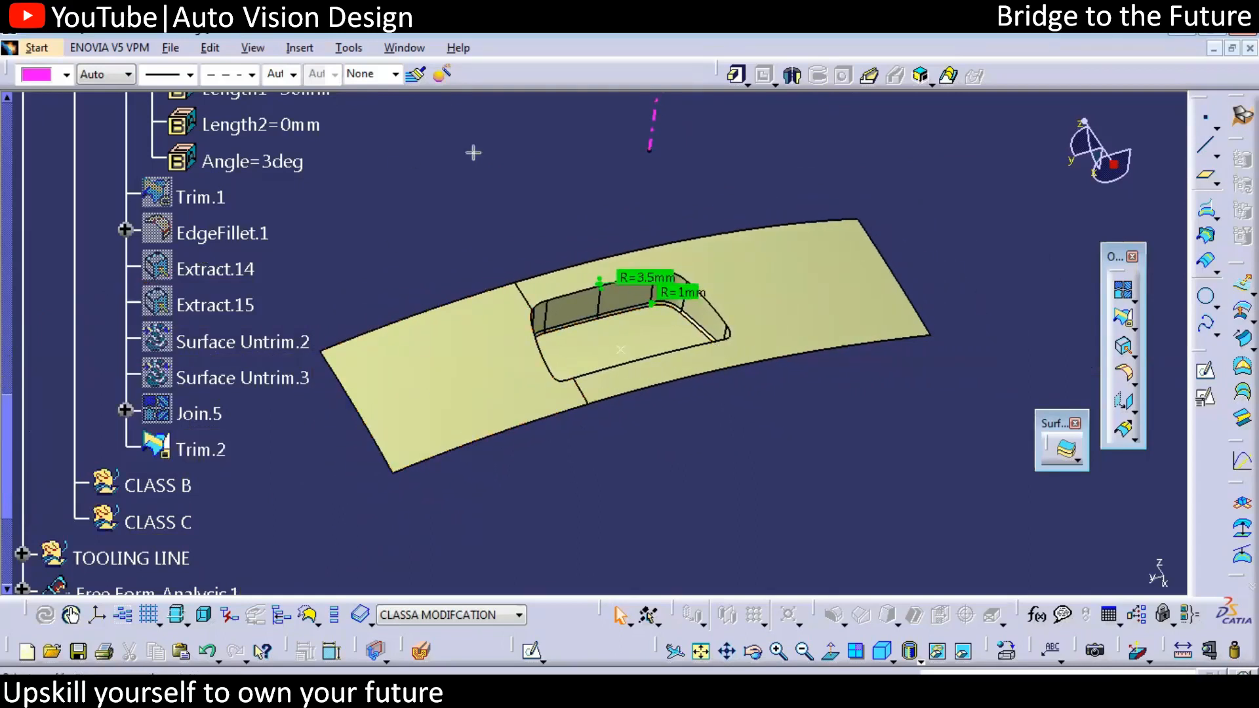
left_click_drag(429, 152, 483, 189)
mouse_move(840, 141)
left_mouse_down()
mouse_move(876, 179)
mouse_move(915, 187)
left_mouse_up()
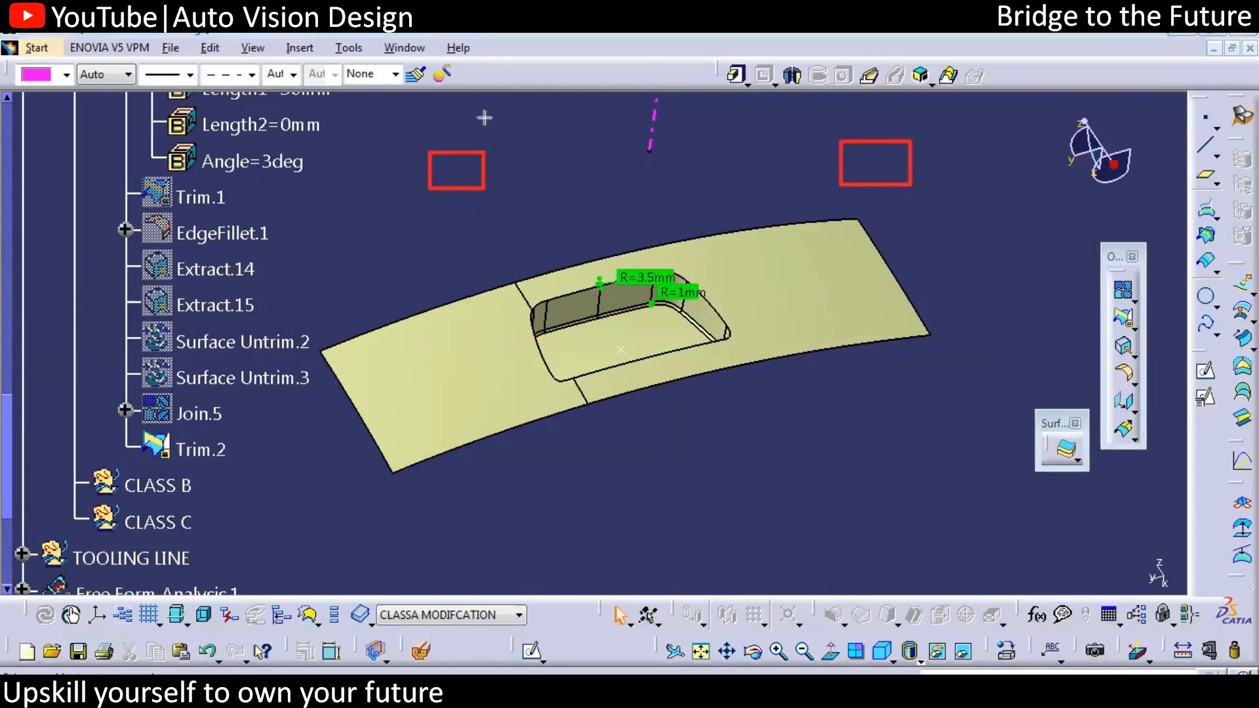
mouse_move(433, 278)
left_mouse_down()
mouse_move(430, 205)
mouse_move(467, 239)
left_mouse_up()
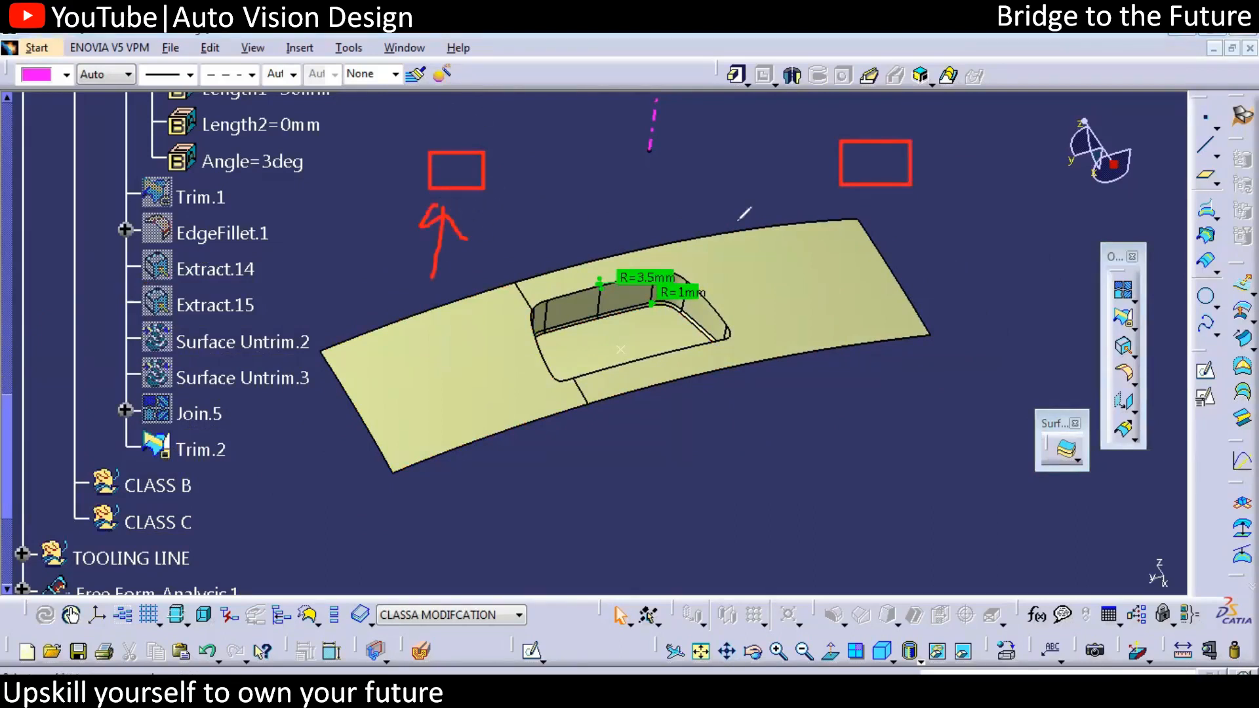
left_click_drag(899, 212, 929, 251)
key("e")
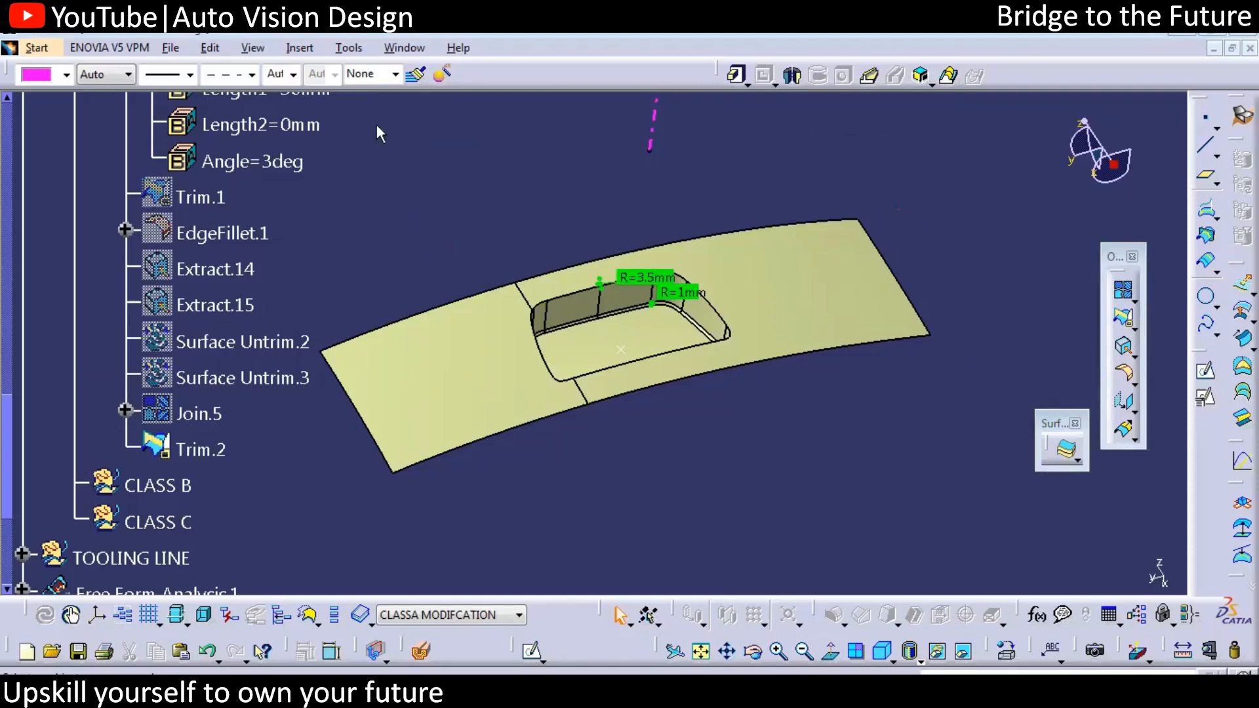
left_click(211, 457)
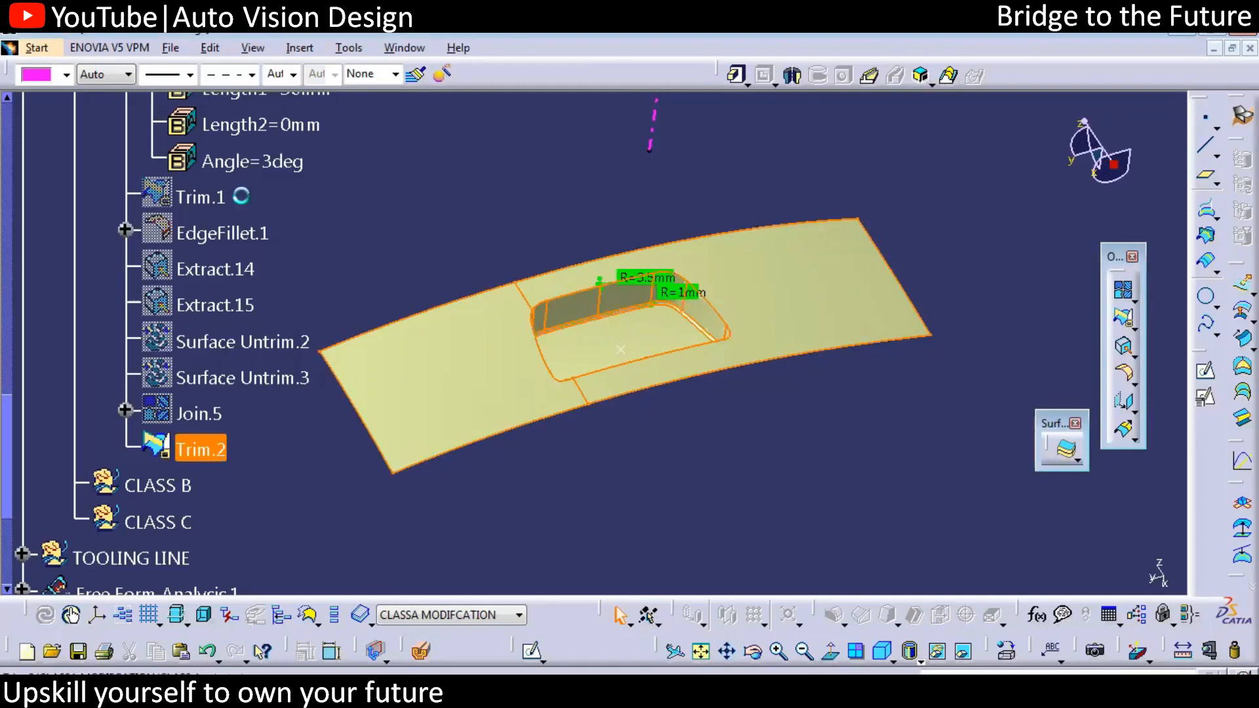
left_click(215, 305)
left_click(223, 451)
double_click(214, 447)
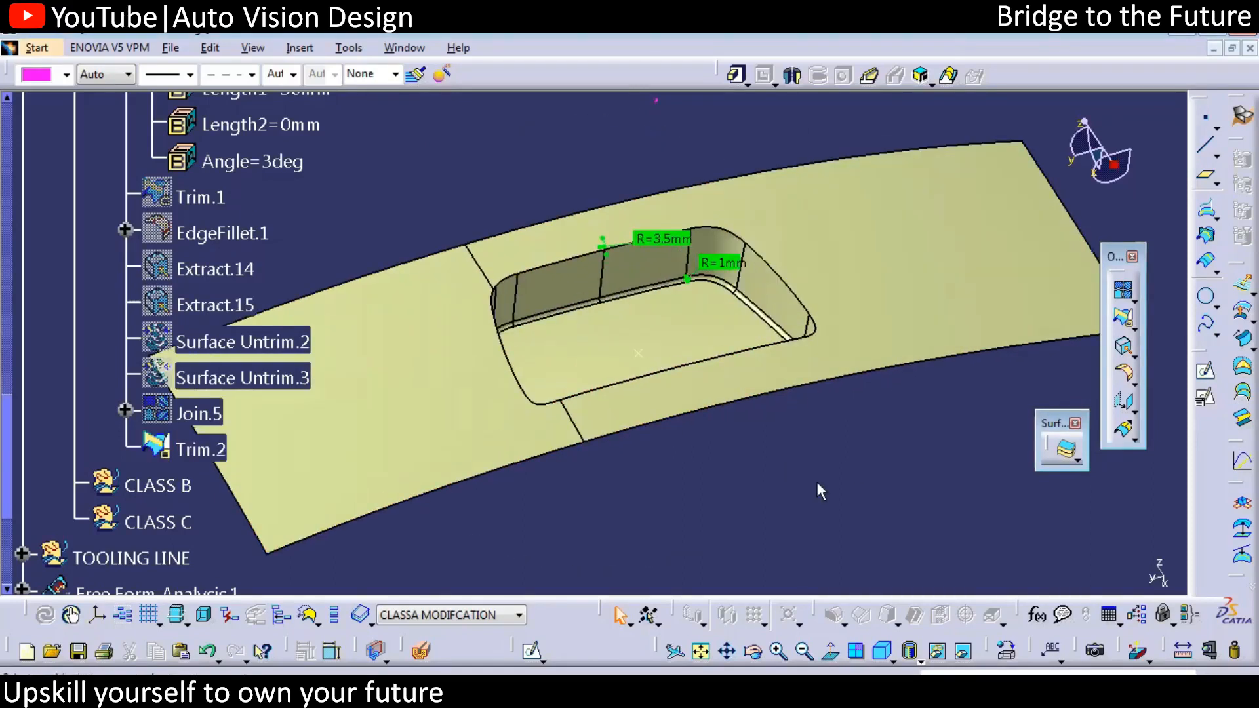
Step: Add a 3.5 mm edge fillet with tangency selection along the upper rim of the pocket on Trim.2
left_click(564, 257)
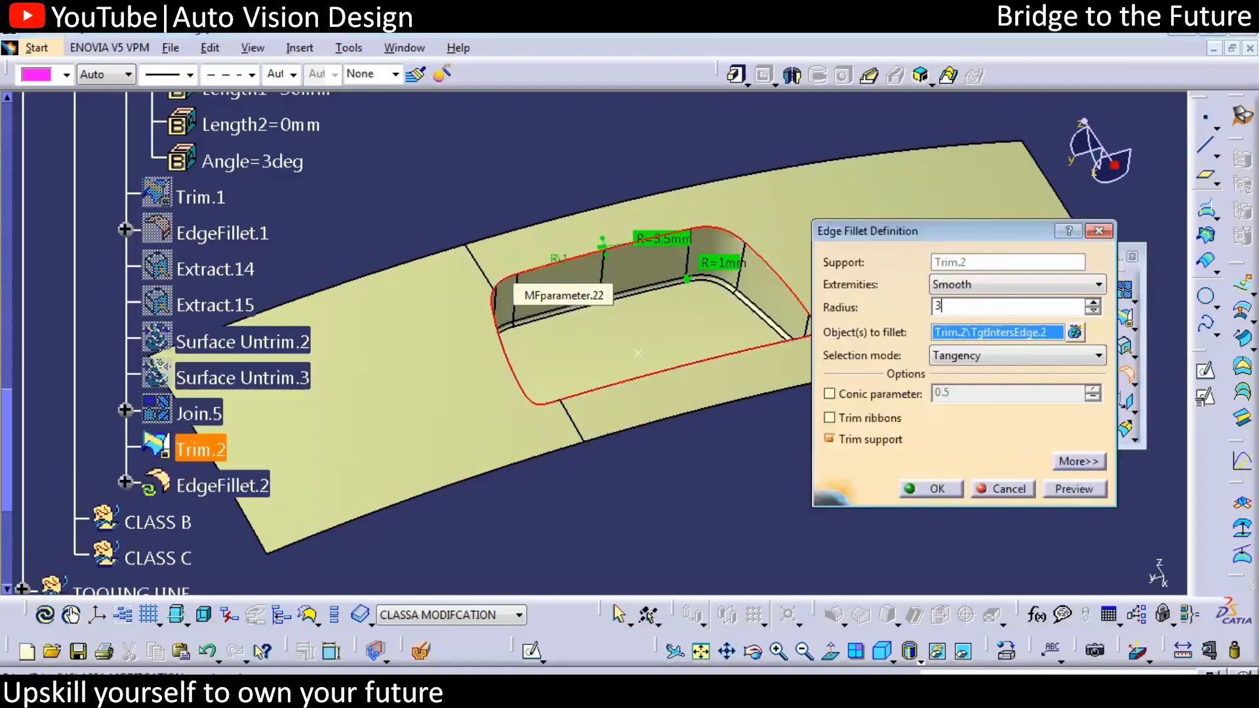
type("3.5")
key("Return")
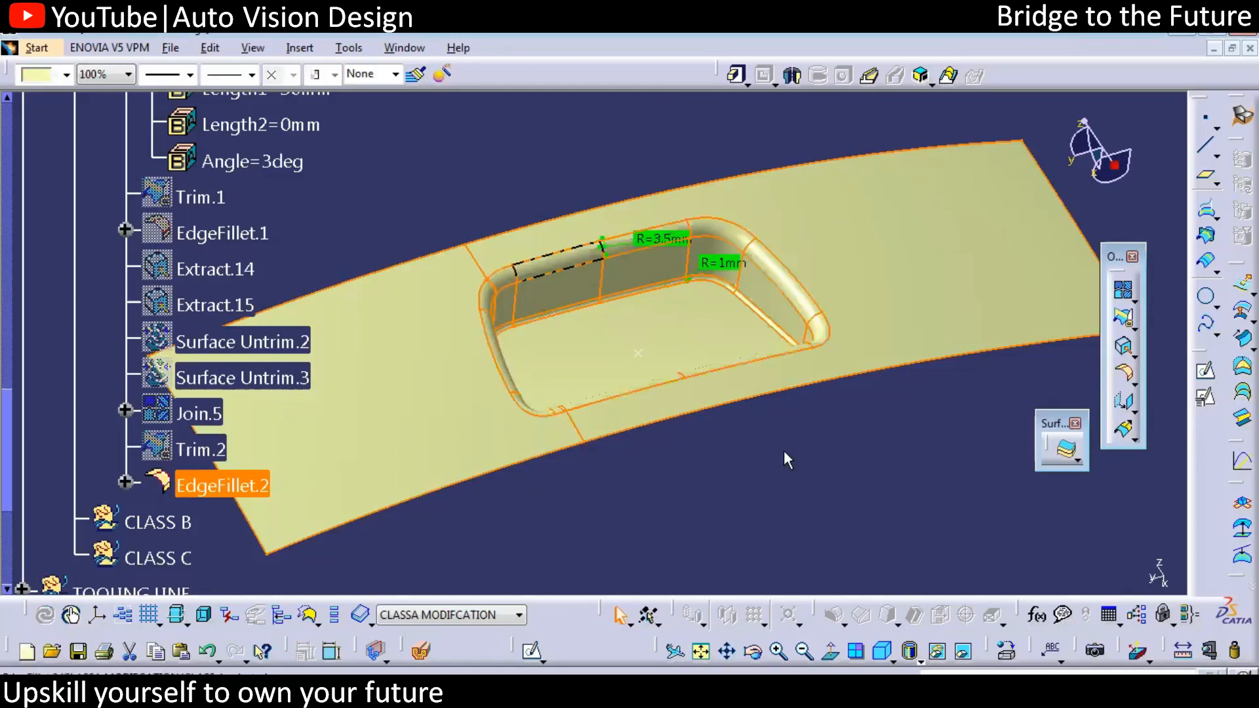
middle_click_drag(600, 407, 551, 493)
left_click(549, 487)
Step: Show INPUT_CLASS A, compare its pocket and top surface with the filleted rebuild, and hide it again
left_click_drag(8, 482, 133, 311)
scroll(262, 219, "up", 10)
left_click(246, 392)
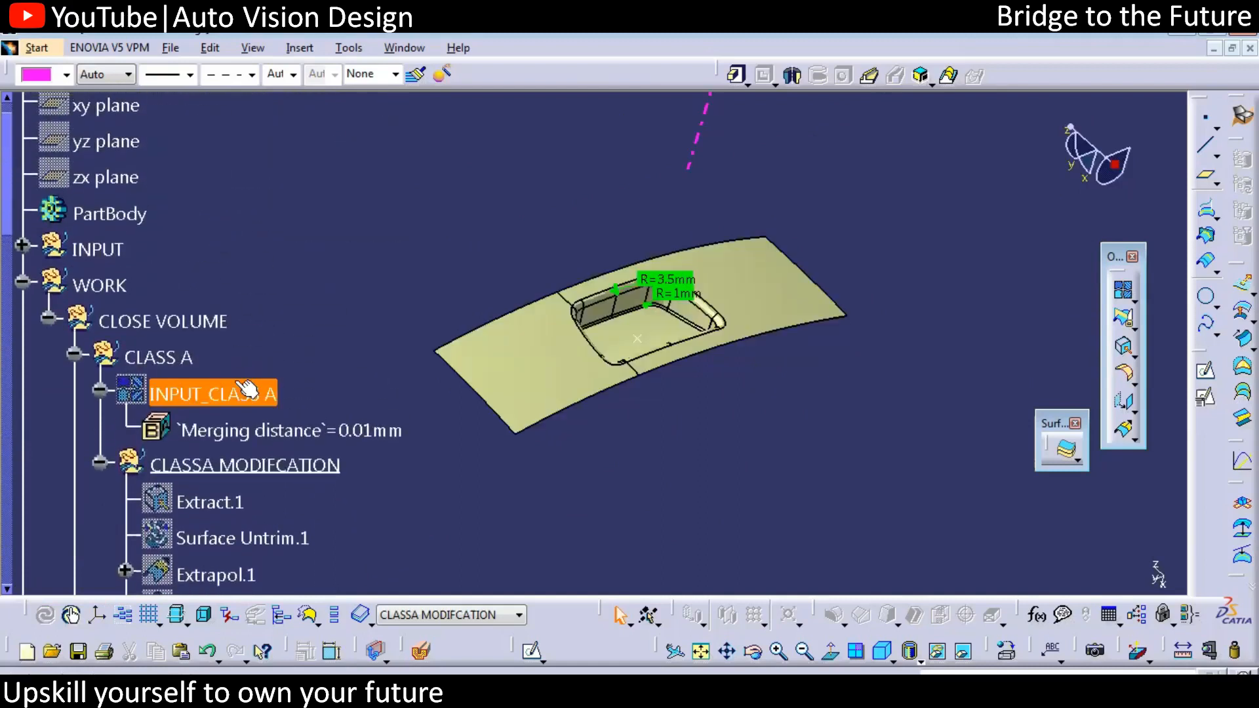
key("space")
middle_click_drag(635, 384, 649, 329, "ctrl")
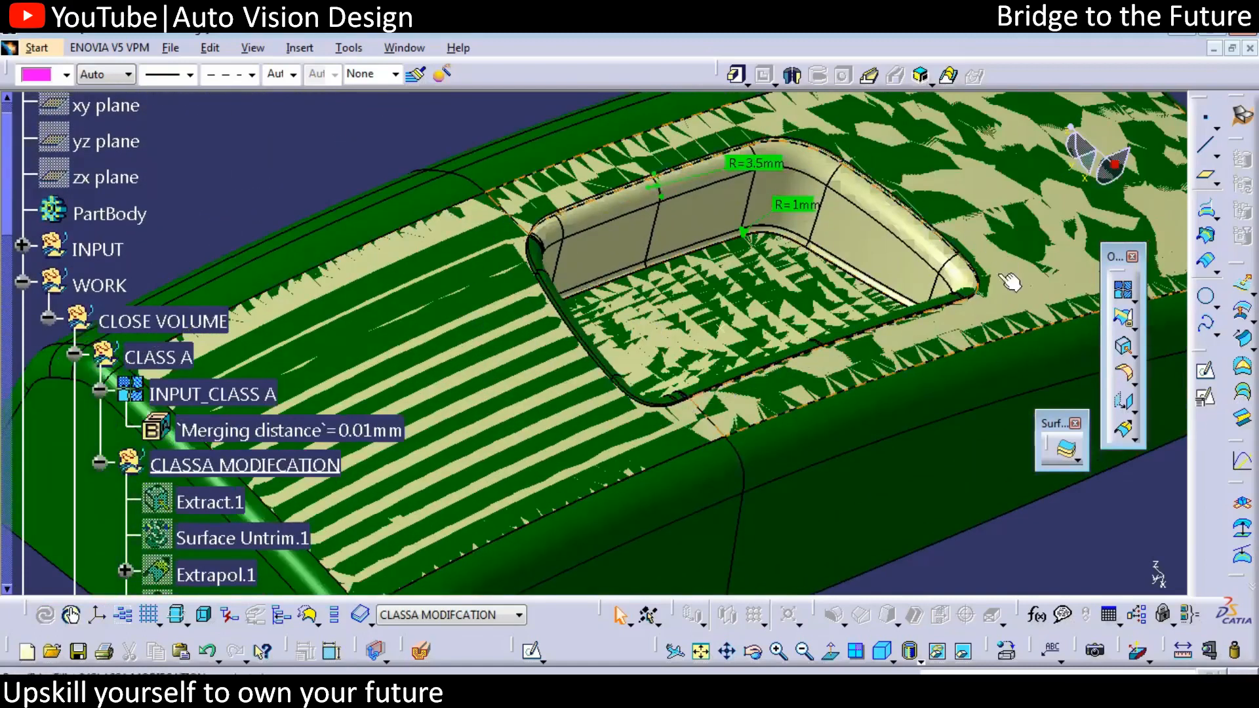
left_click(639, 433)
middle_click_drag(639, 433, 497, 270)
left_click(586, 227)
middle_click_drag(586, 227, 809, 304)
middle_click_drag(677, 365, 236, 399)
right_click(236, 399)
left_click(275, 360)
Step: Hide EdgeFillet.2 and show the extracted top faces Extract.15 and Extract.14
middle_click_drag(656, 393, 689, 426)
left_click_drag(23, 220, 32, 500)
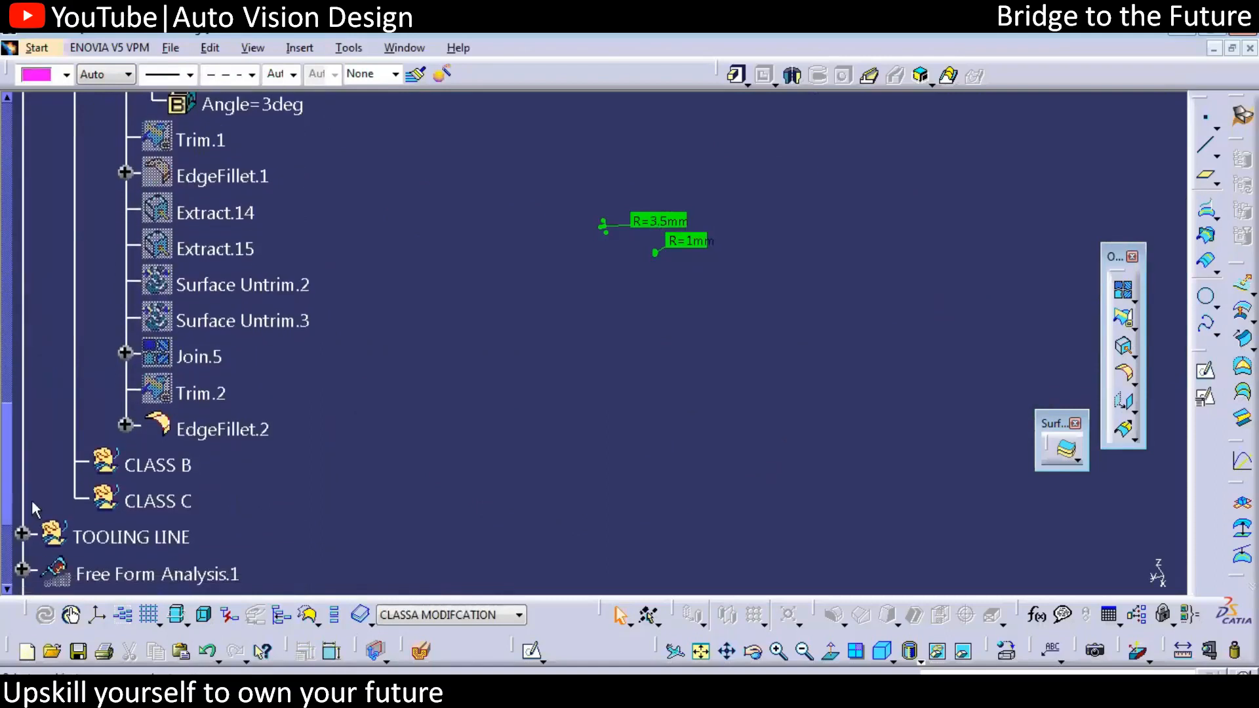
left_click(31, 499)
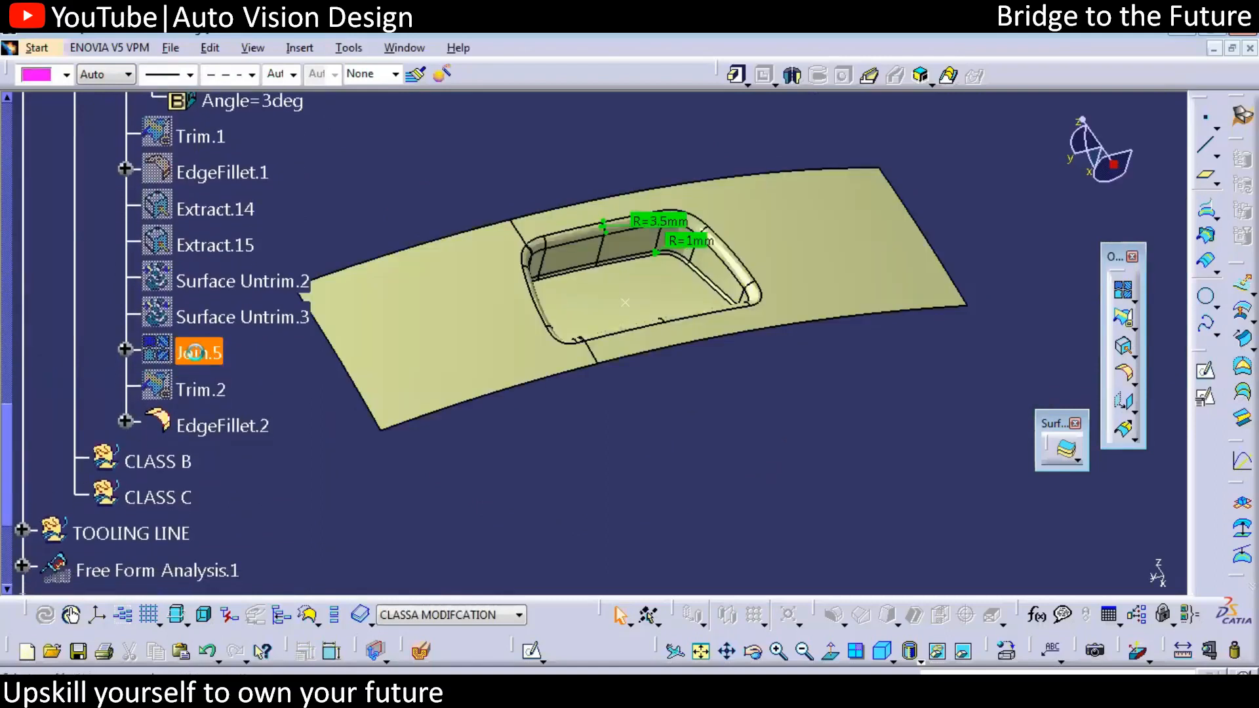
right_click(196, 354)
left_click(200, 368)
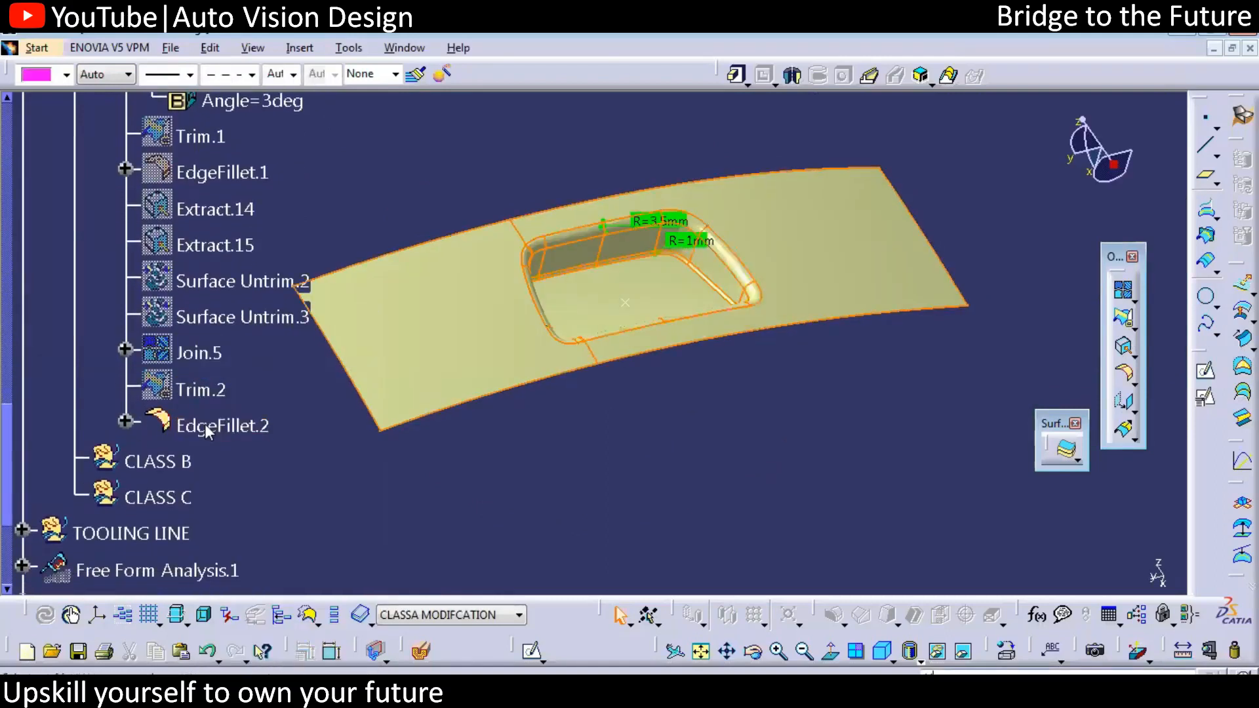
right_click(214, 244)
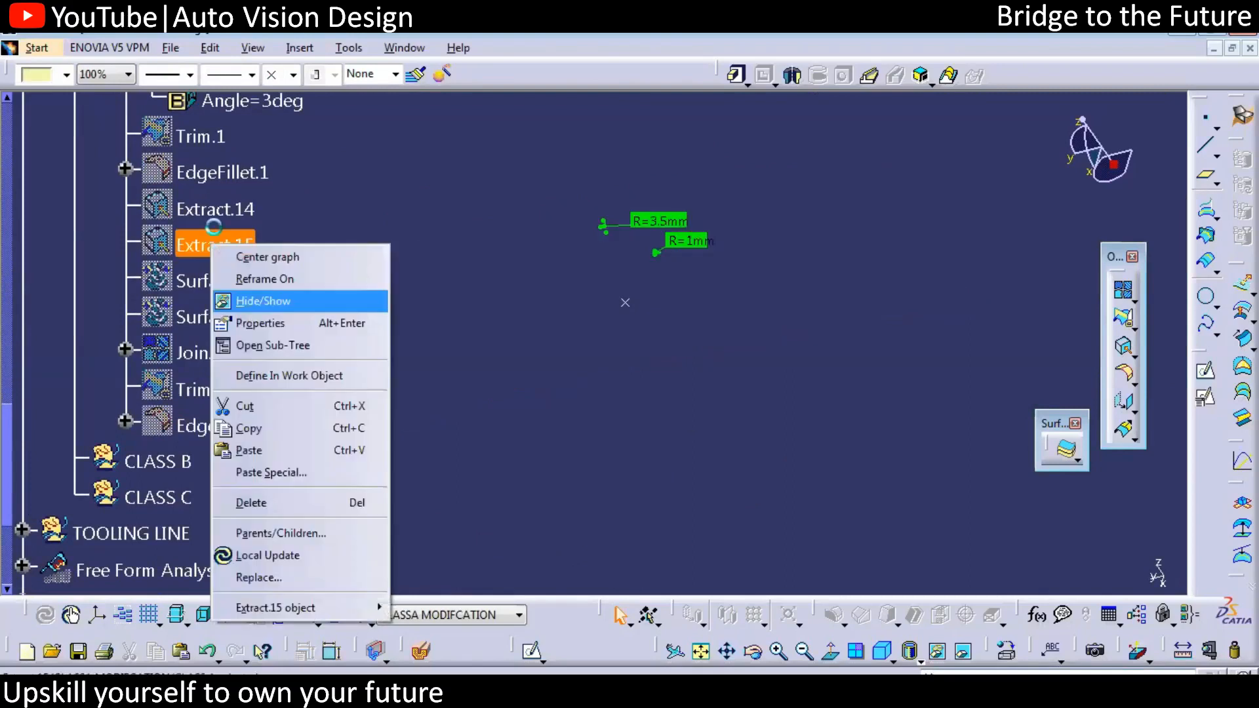
left_click(262, 301)
right_click(219, 209)
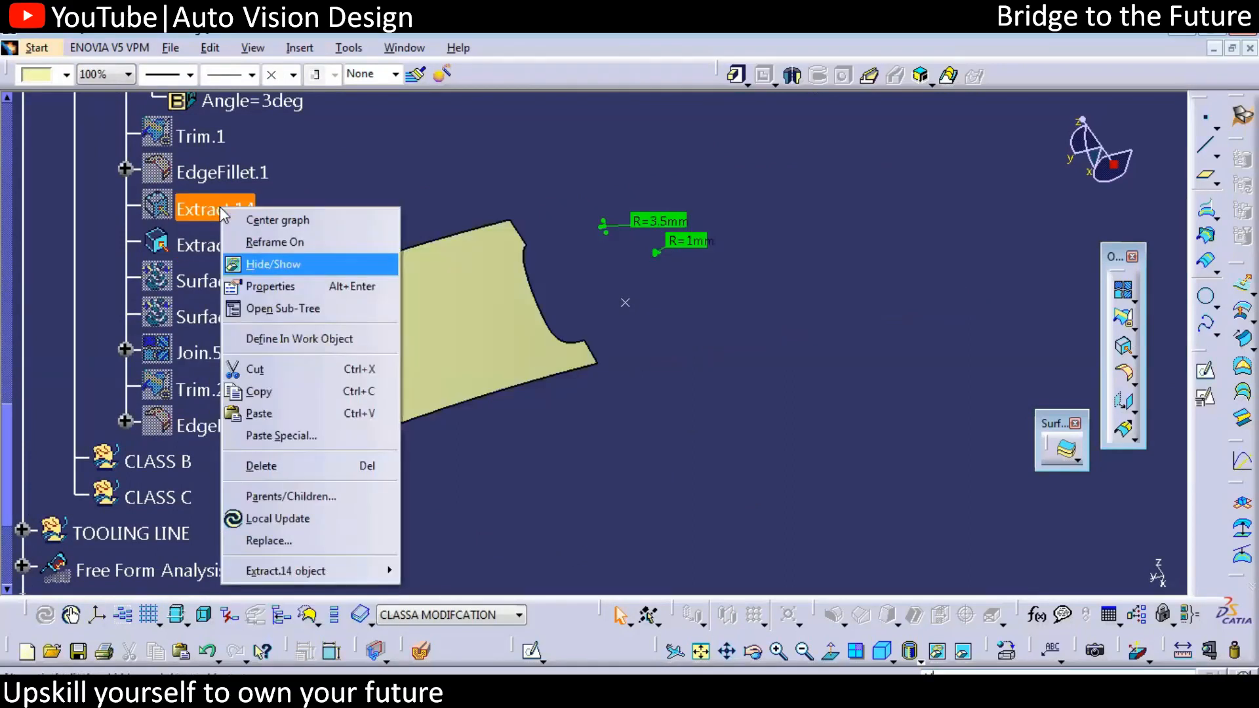
left_click(341, 262)
right_click(687, 241)
left_click(724, 294)
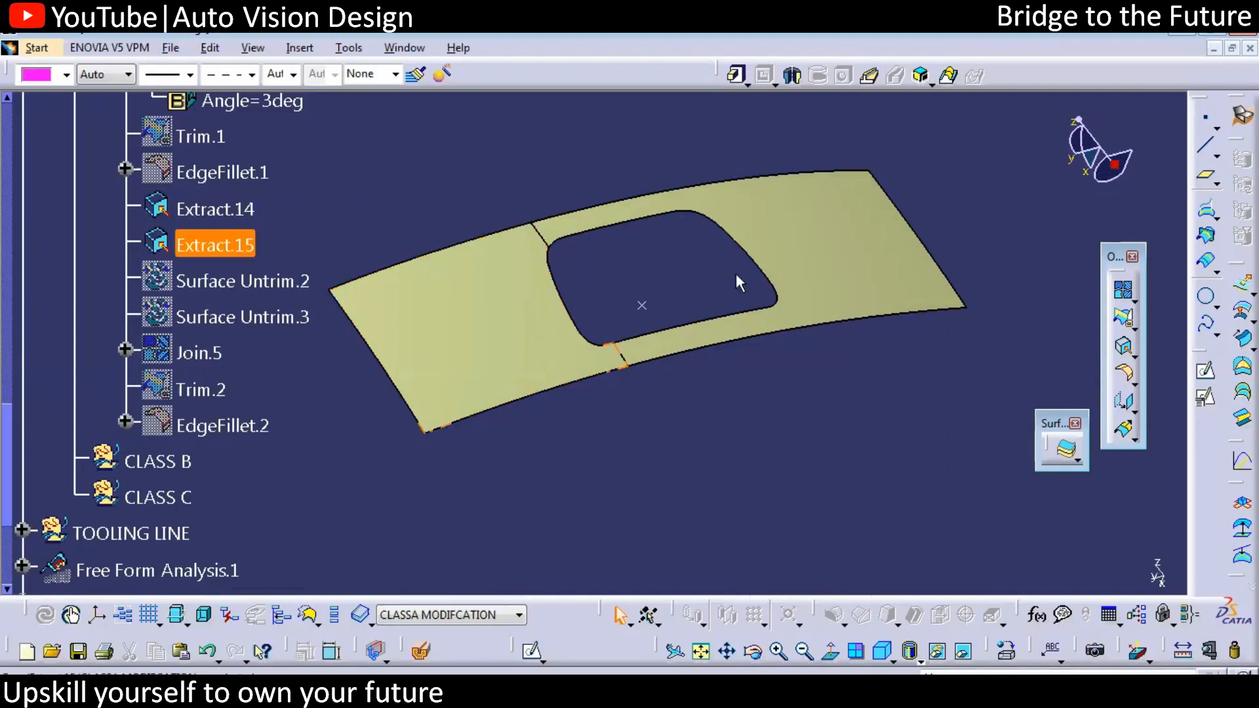
middle_click_drag(708, 428, 612, 528)
Step: Show INPUT_CLASS A to check where the two extracted top faces lie on it, and hide it again
left_click_drag(8, 486, 155, 183)
left_click(207, 426)
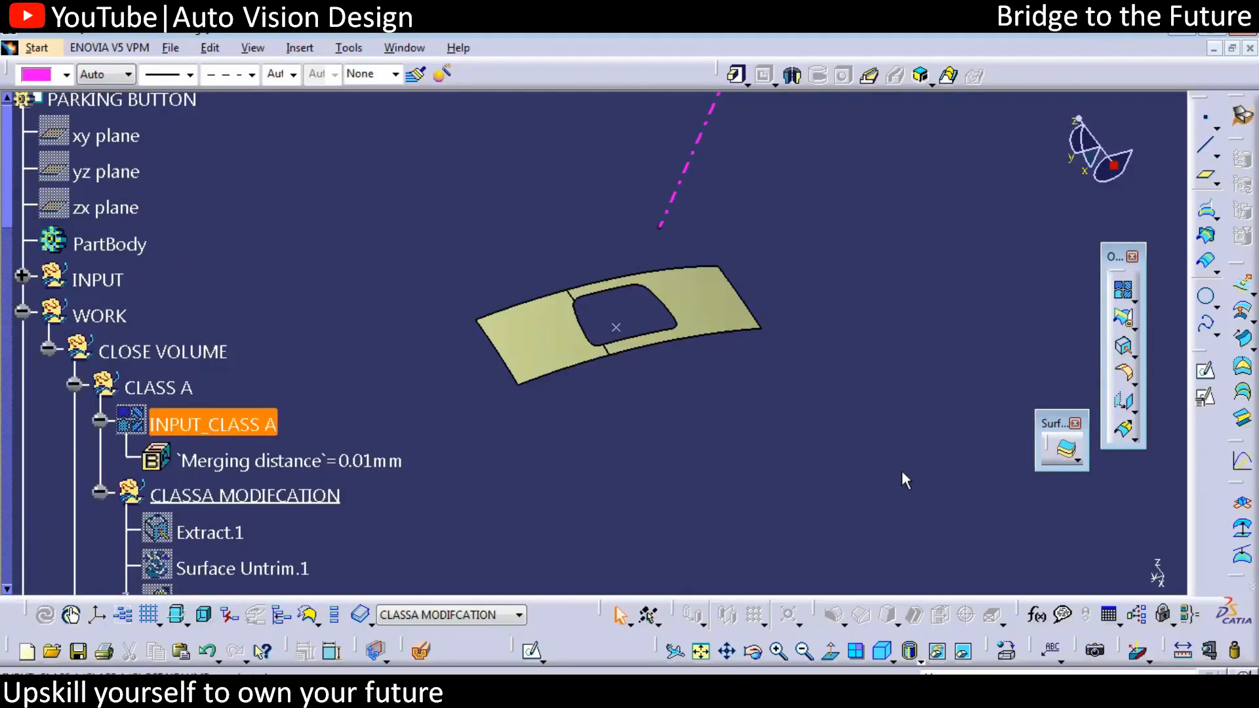
mouse_move(479, 309)
left_mouse_down()
mouse_move(572, 275)
mouse_move(722, 254)
mouse_move(755, 323)
mouse_move(548, 362)
mouse_move(476, 318)
left_mouse_up()
mouse_move(578, 403)
left_mouse_down()
mouse_move(581, 447)
mouse_move(592, 405)
left_mouse_up()
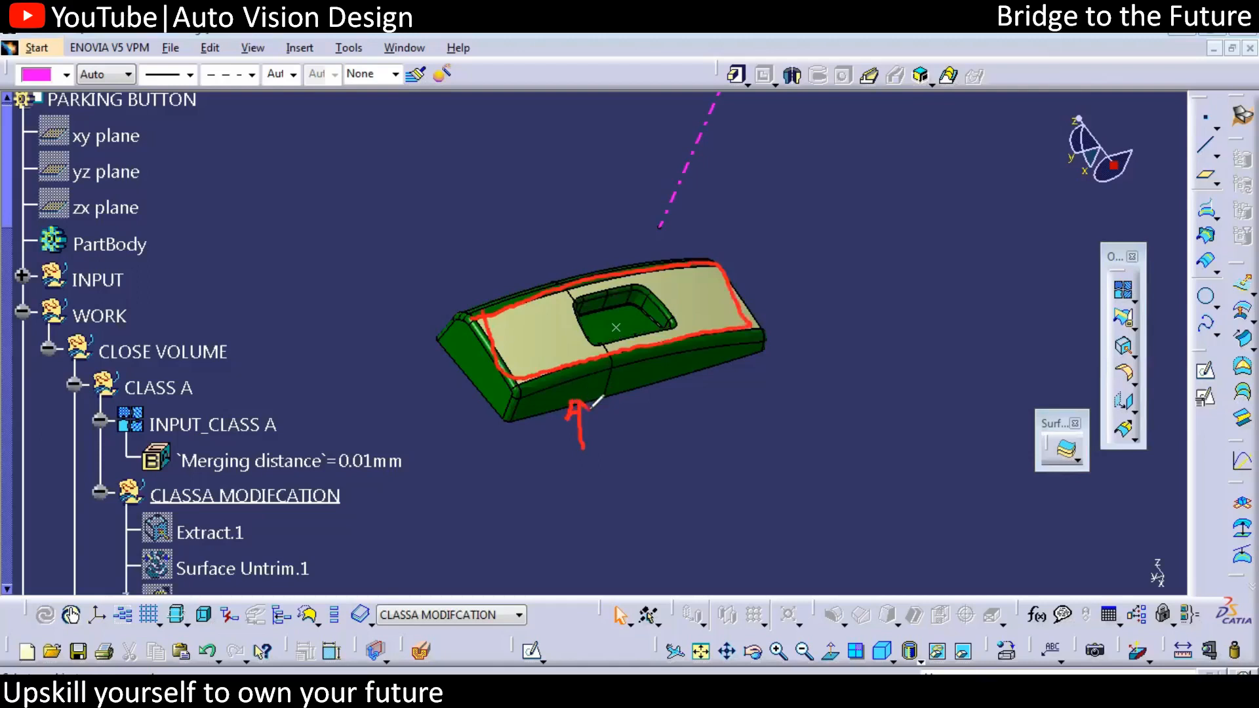
mouse_move(469, 223)
left_mouse_down()
mouse_move(530, 342)
mouse_move(551, 317)
left_mouse_up()
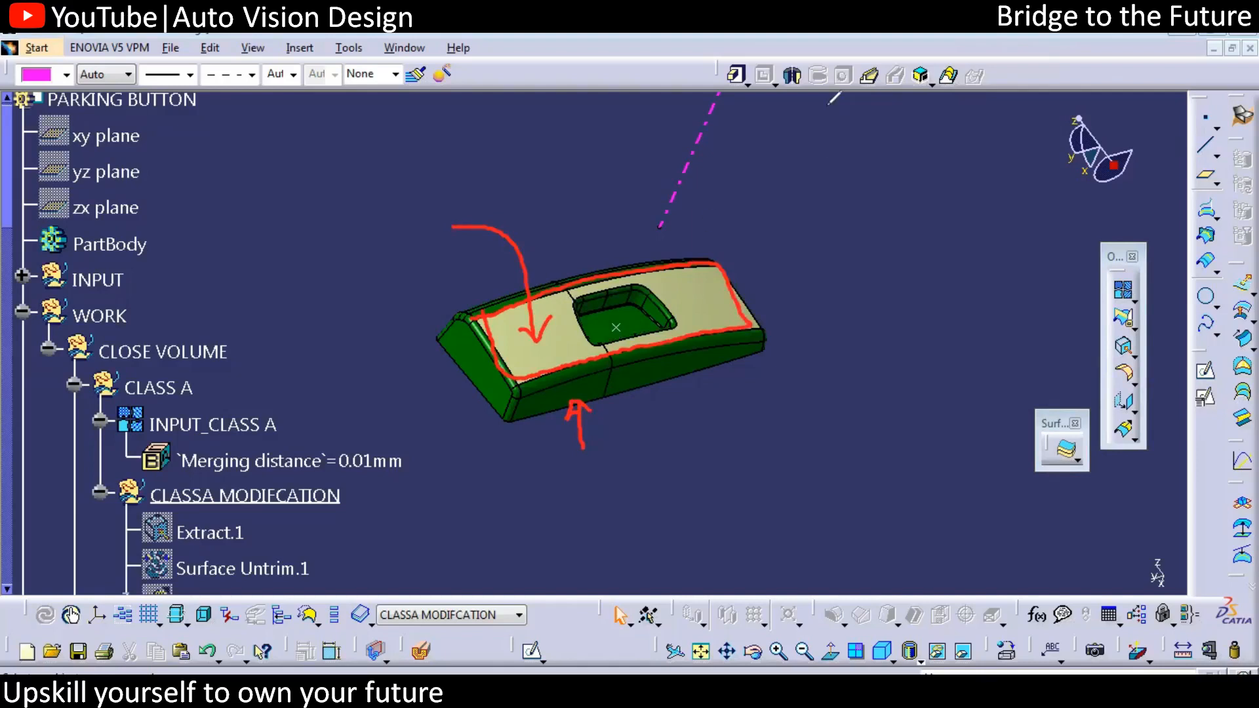
key("Escape")
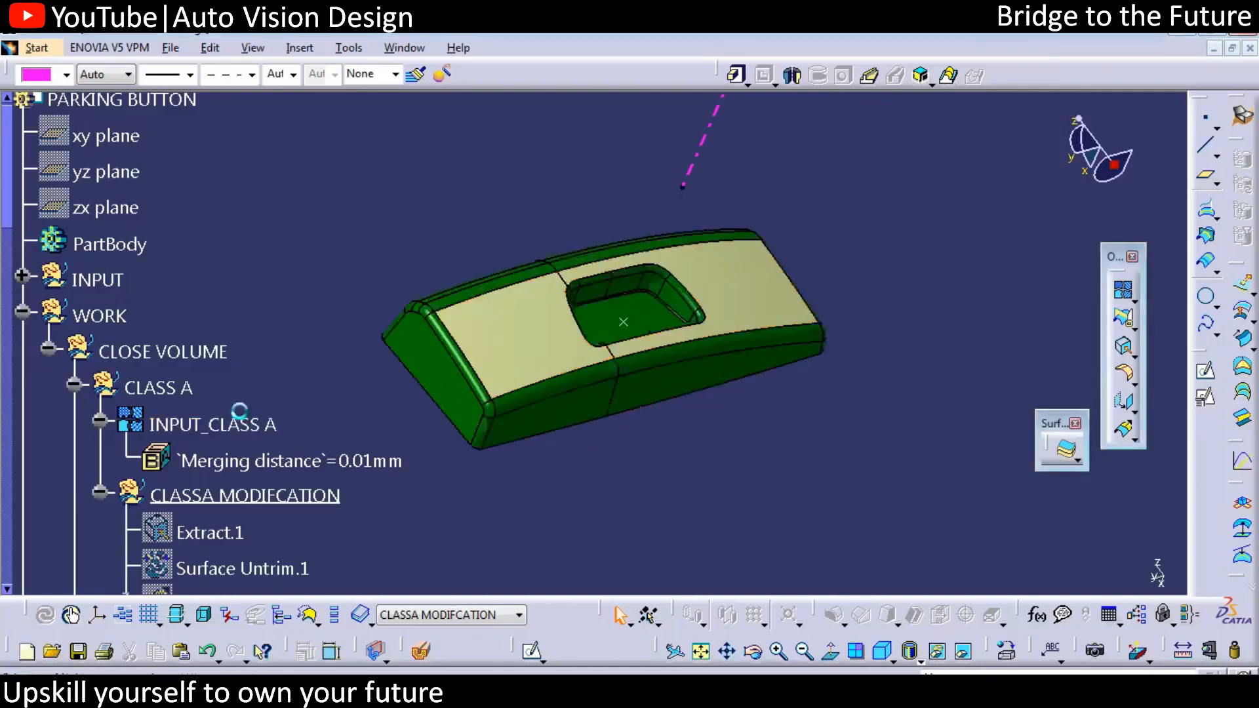
left_click(249, 424)
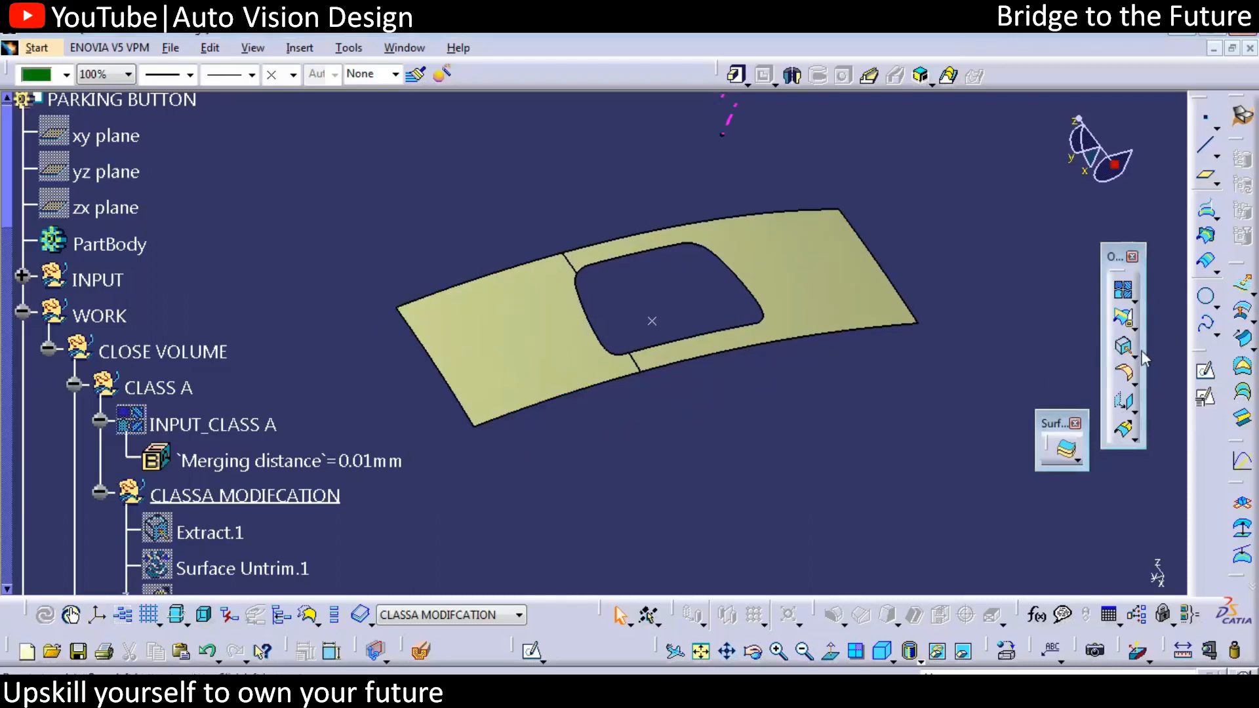
Step: Create a boundary curve along the outer perimeter of the two top faces, and hide the faces
left_click(1125, 372)
left_click(1164, 372)
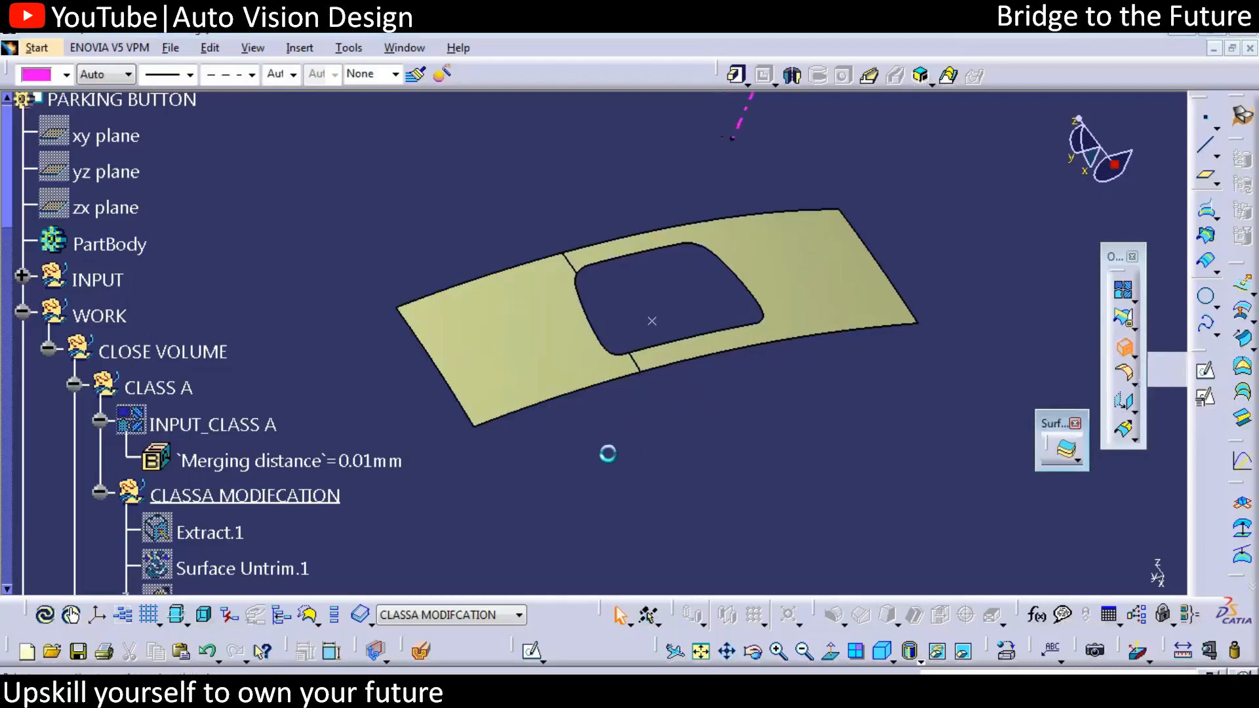
left_click(994, 334)
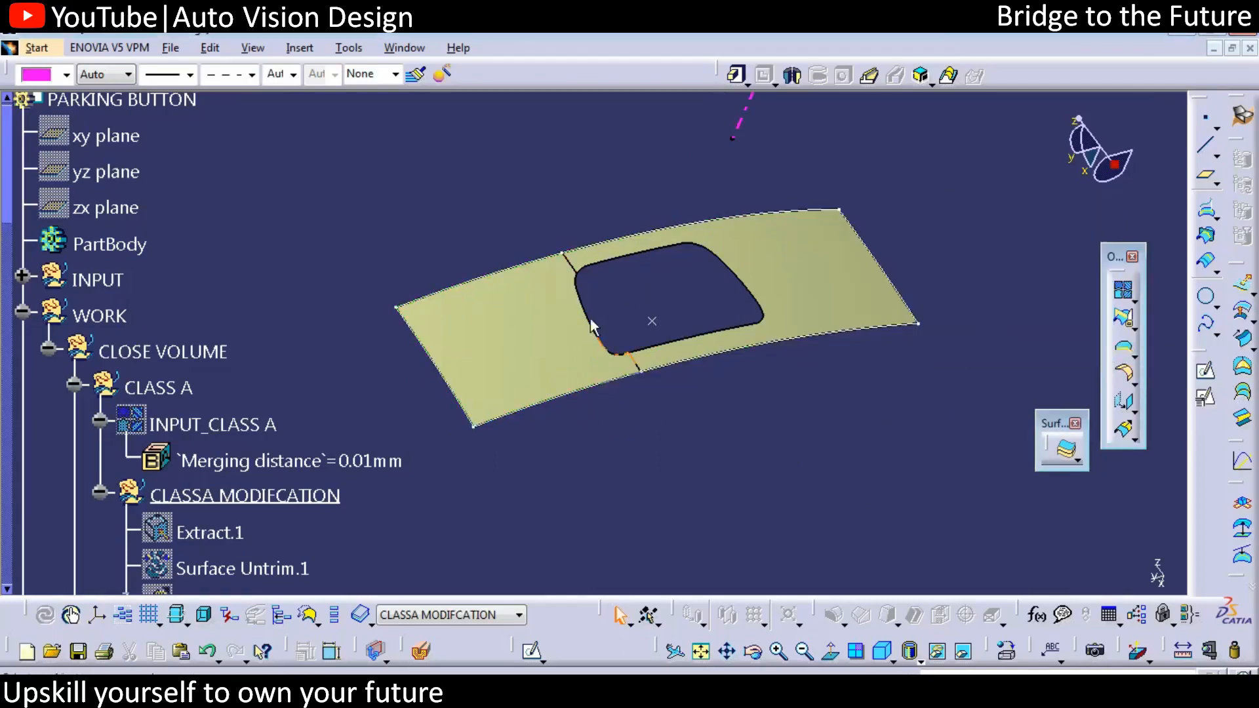
right_click(537, 332)
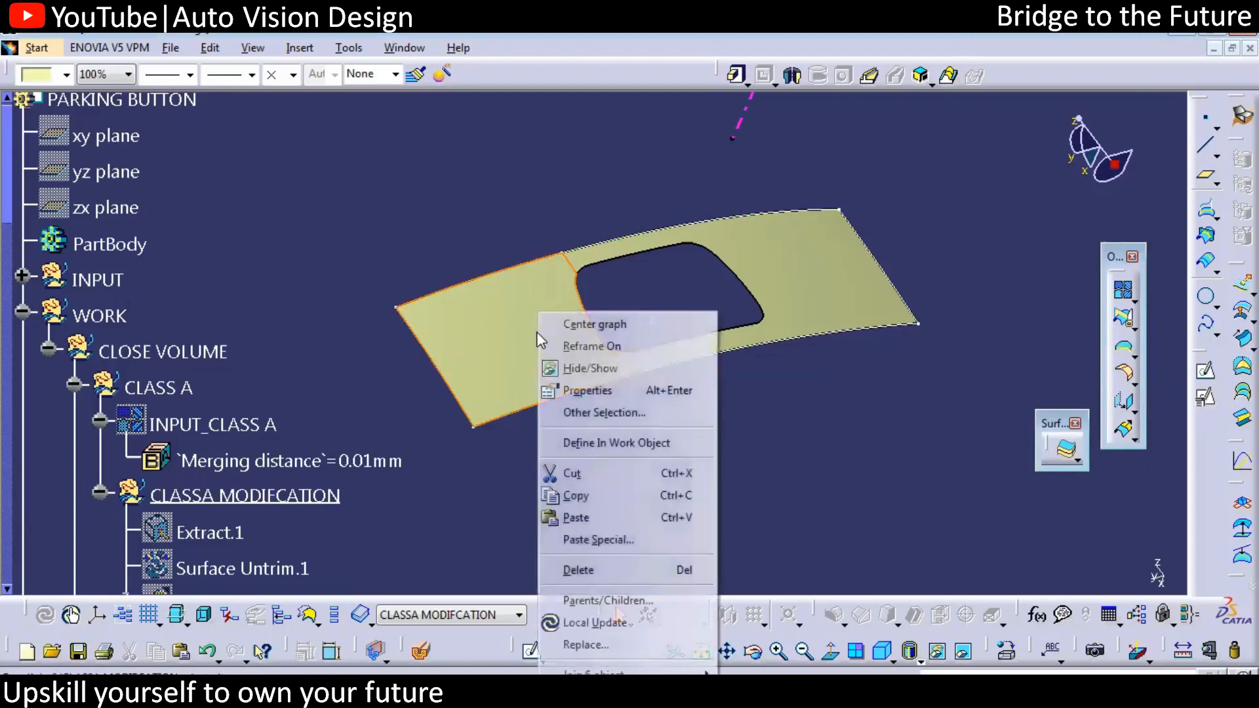
key("h")
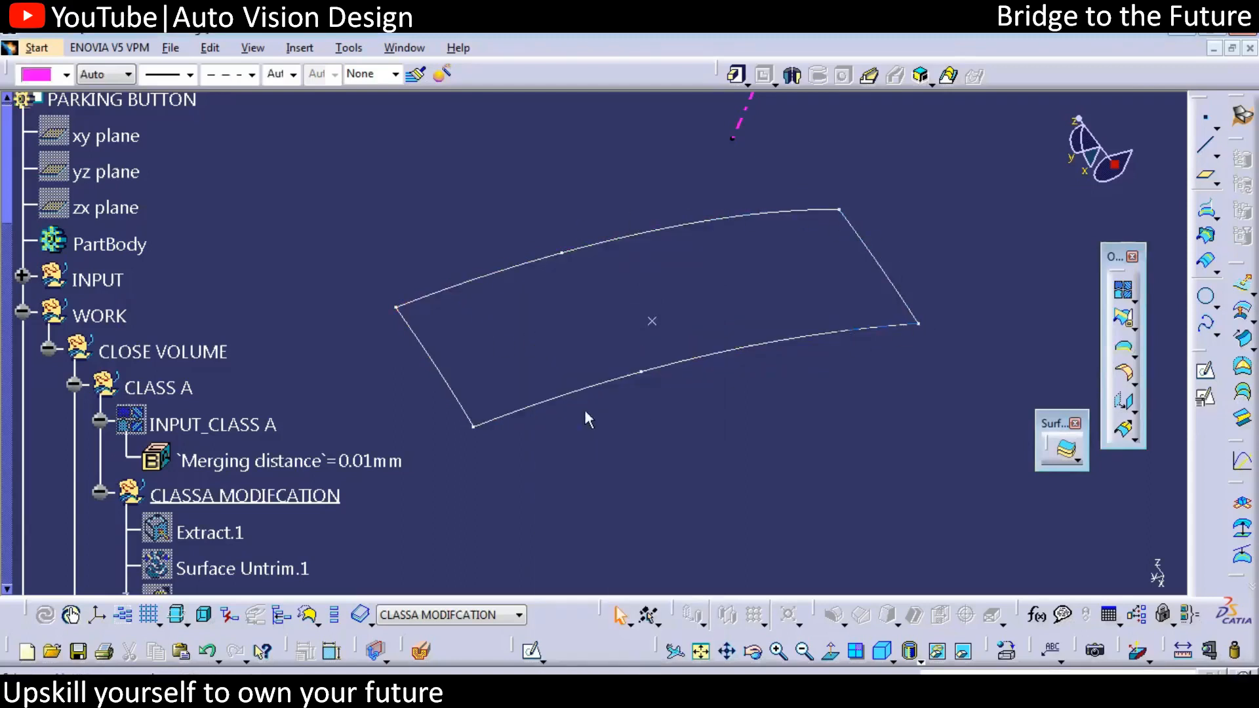
Step: Show INPUT_CLASS A and split it with the outer boundary curve, keeping the skin outside the top faces
left_click(204, 431)
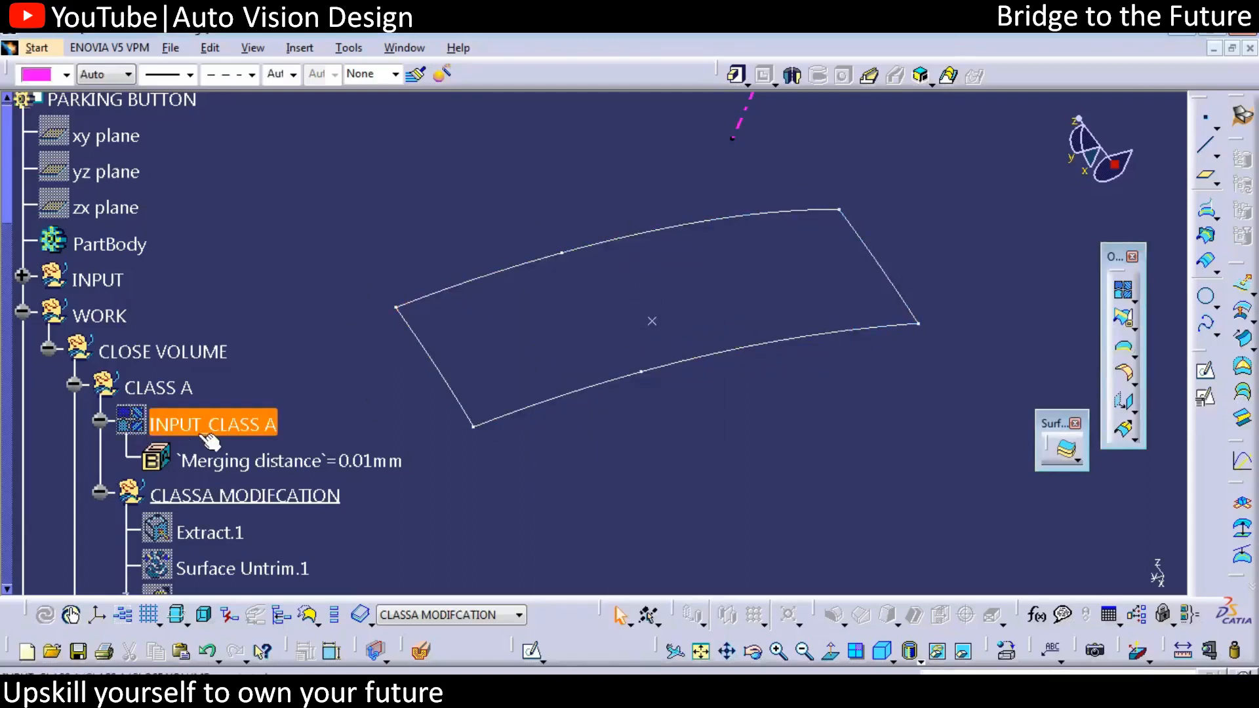
key("h")
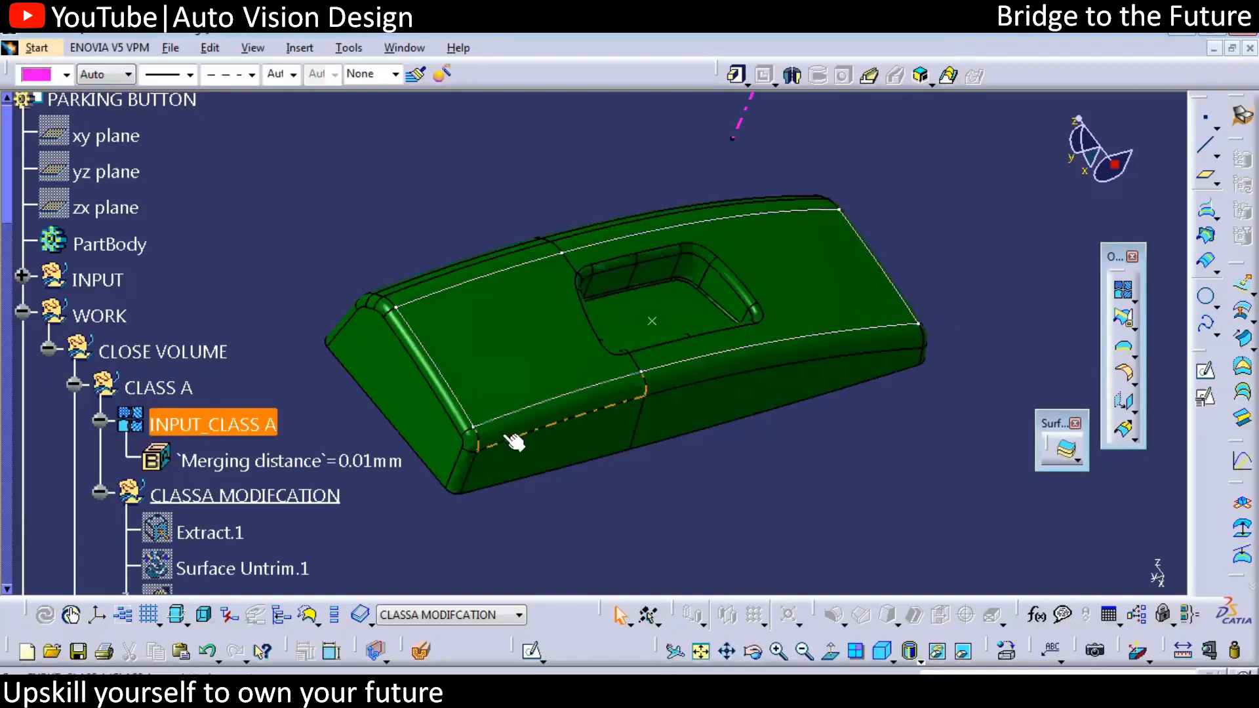
left_click(1159, 373)
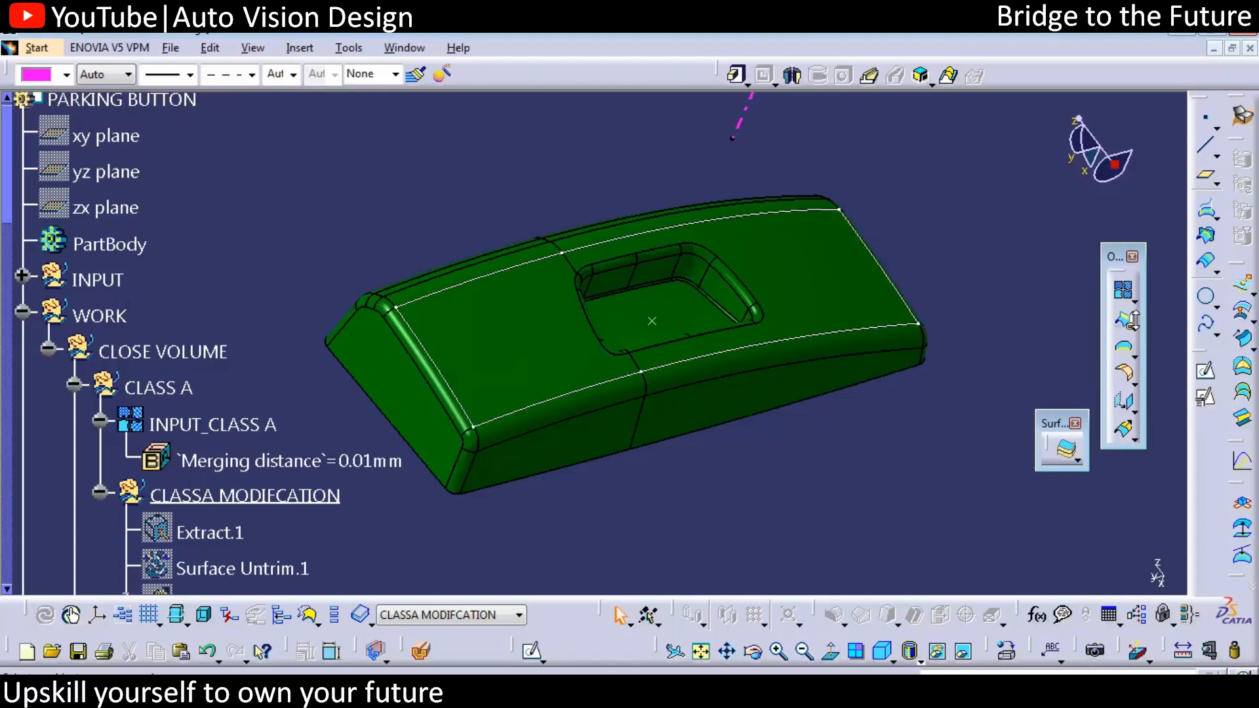
left_click(1127, 319)
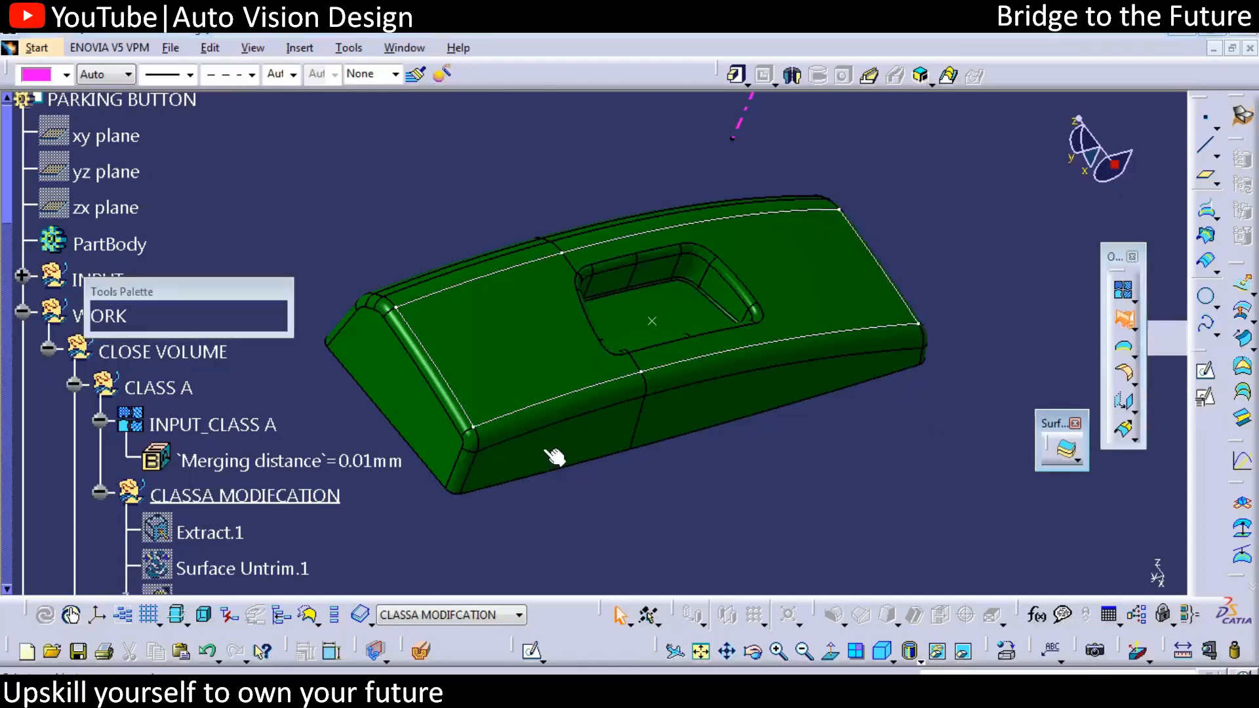
left_click(545, 406)
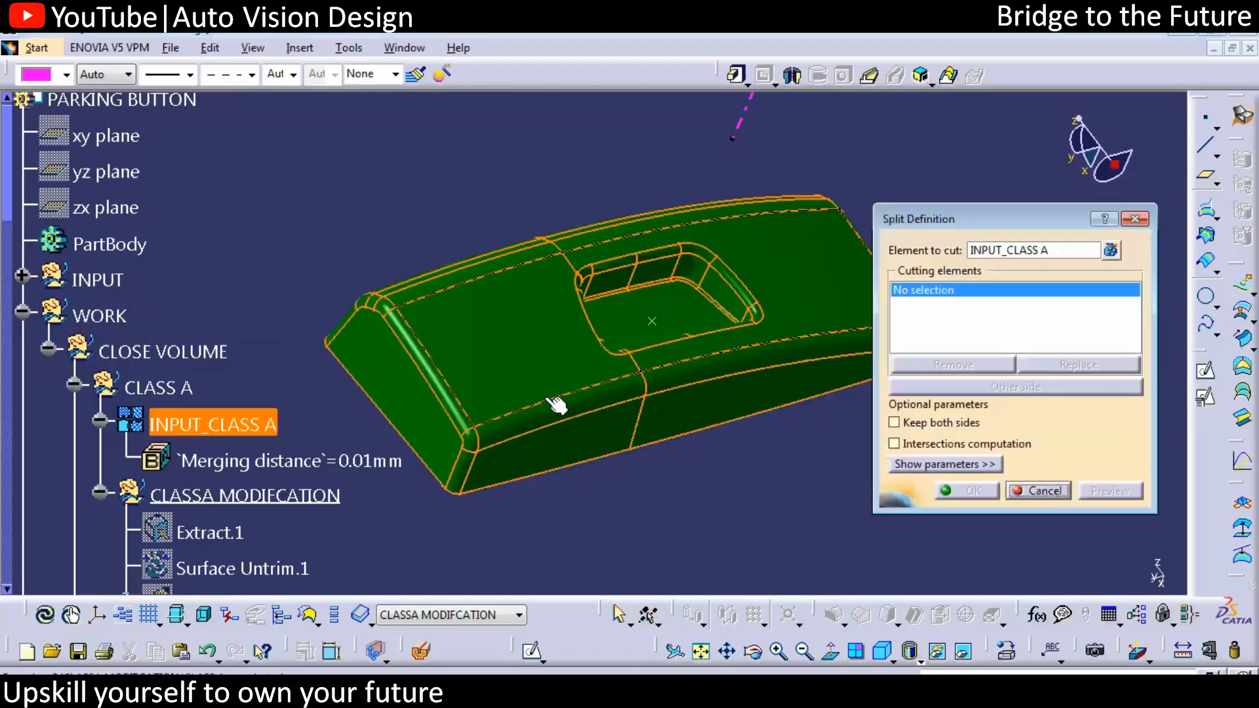
left_click(685, 431)
left_click(964, 490)
Step: Show EdgeFillet.2 and split it with Boundary.3, keeping the top surface and pocket inside the curve
middle_click_drag(735, 426, 590, 452)
left_click_drag(8, 208, 24, 525)
left_click(208, 256)
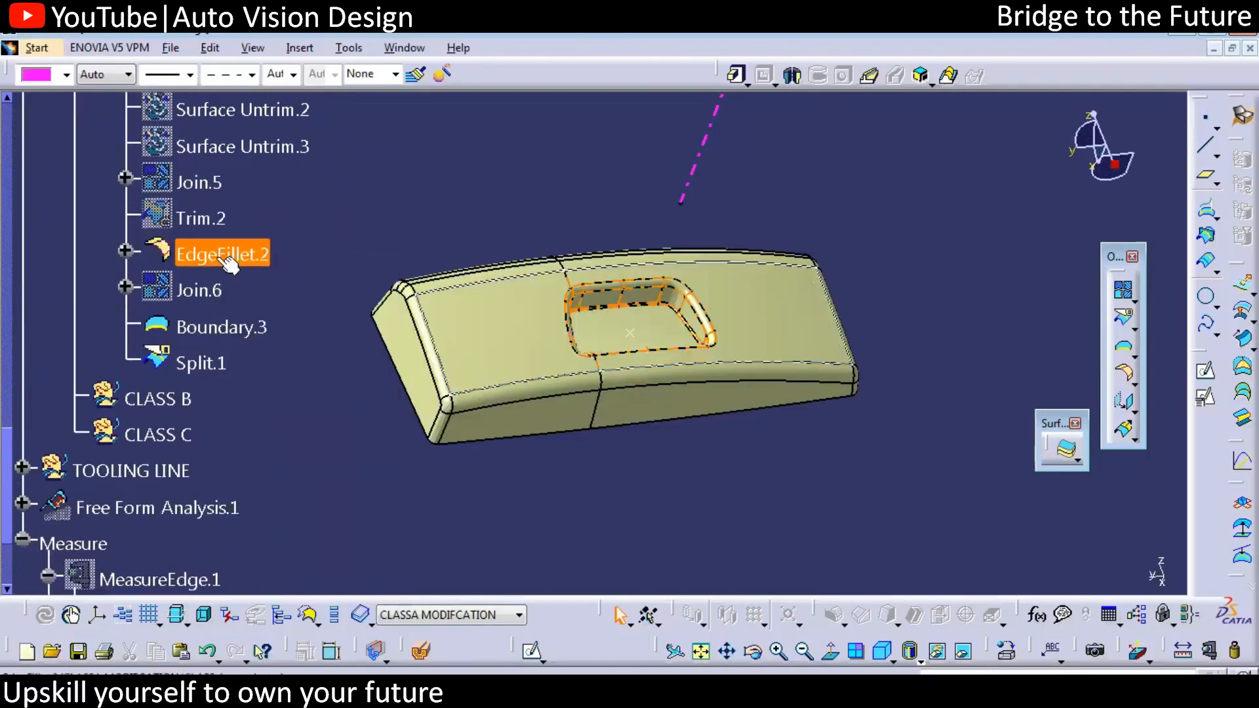
left_click(67, 75)
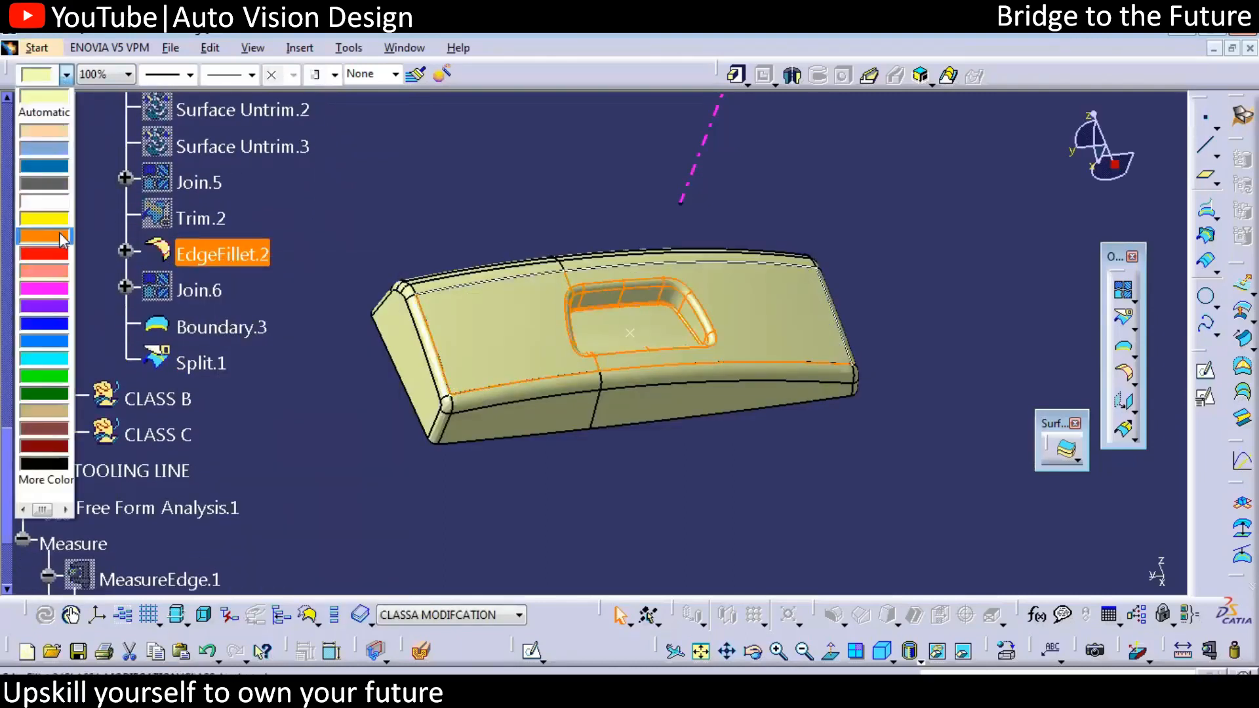
left_click(455, 182)
left_click(1118, 325)
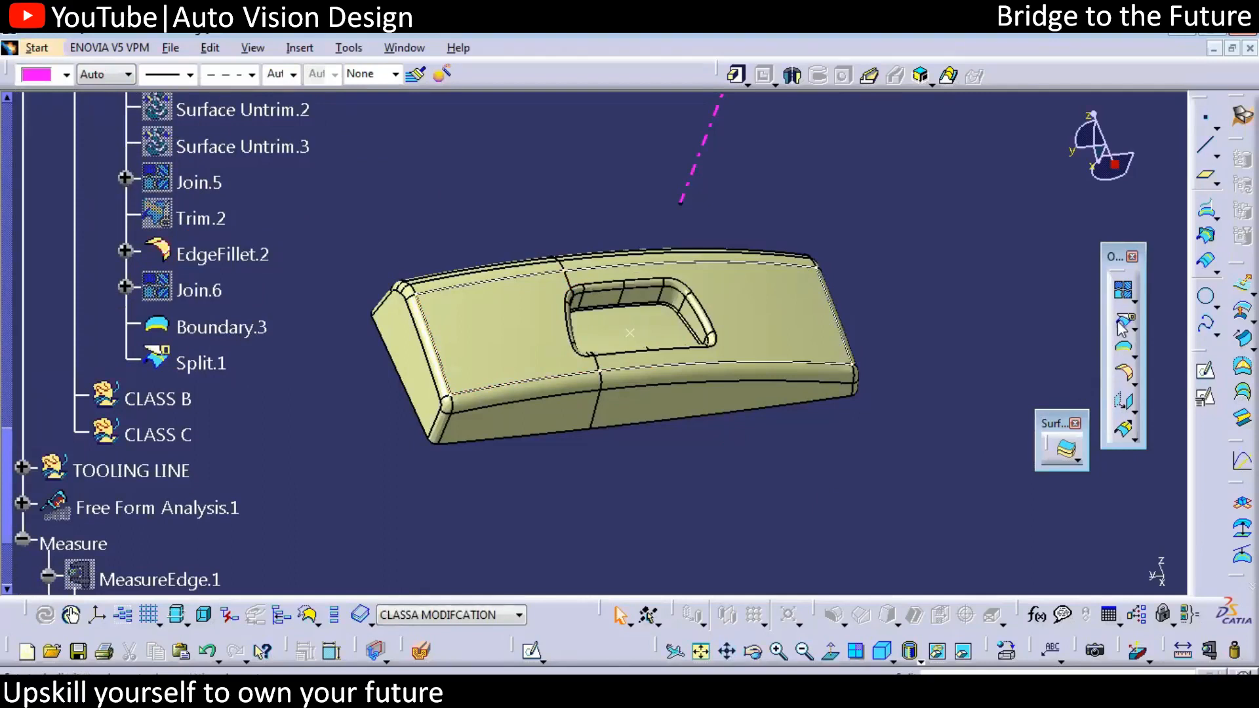
left_click(226, 253)
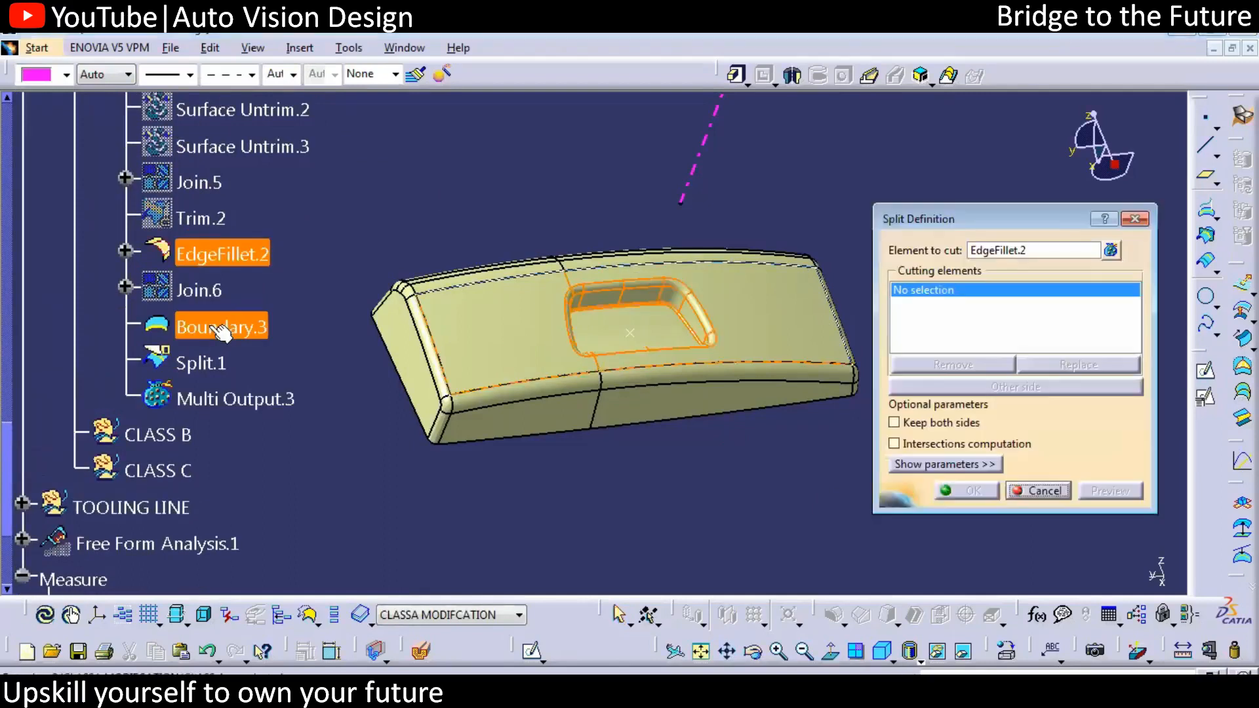
left_click(218, 328)
left_click(972, 492)
Step: Color the outer skin Split.1 cyan and the rebuilt top and pocket Split.2 magenta
left_click(197, 363)
left_click(66, 74)
left_click(44, 358)
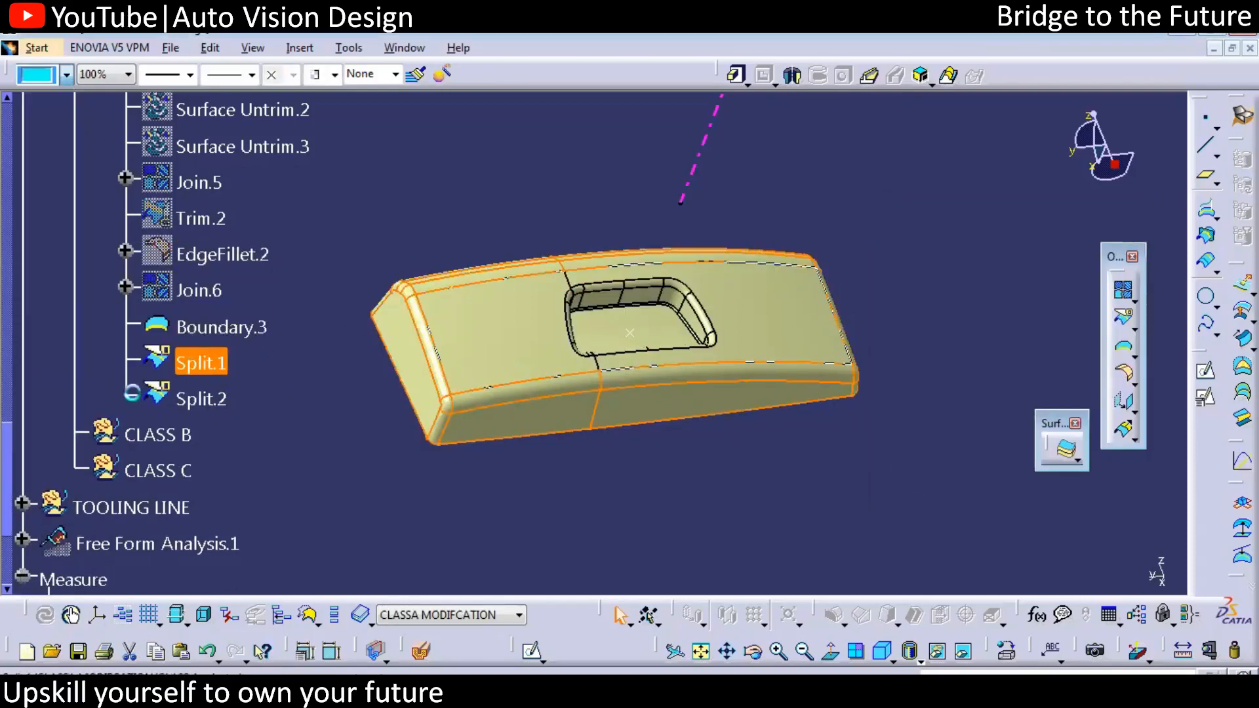
left_click(317, 441)
left_click(201, 399)
left_click(66, 74)
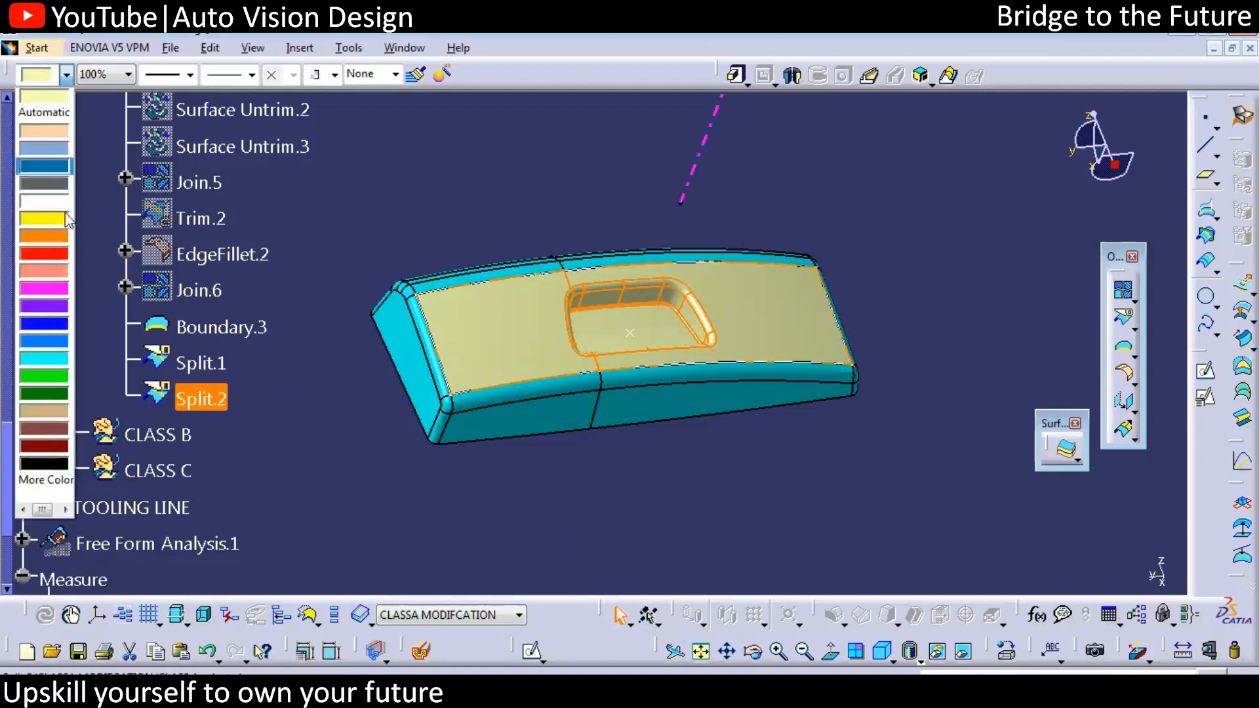
left_click(39, 275)
left_click(708, 441)
Step: Hide Boundary.3 and join Split.1 and Split.2 with a merging distance of 0.001 mm
middle_click_drag(708, 440, 754, 485)
left_click(210, 328)
key("ctrl+h")
mouse_move(794, 438)
middle_mouse_down()
mouse_move(765, 428)
mouse_move(780, 429)
middle_mouse_up()
left_click(1124, 291)
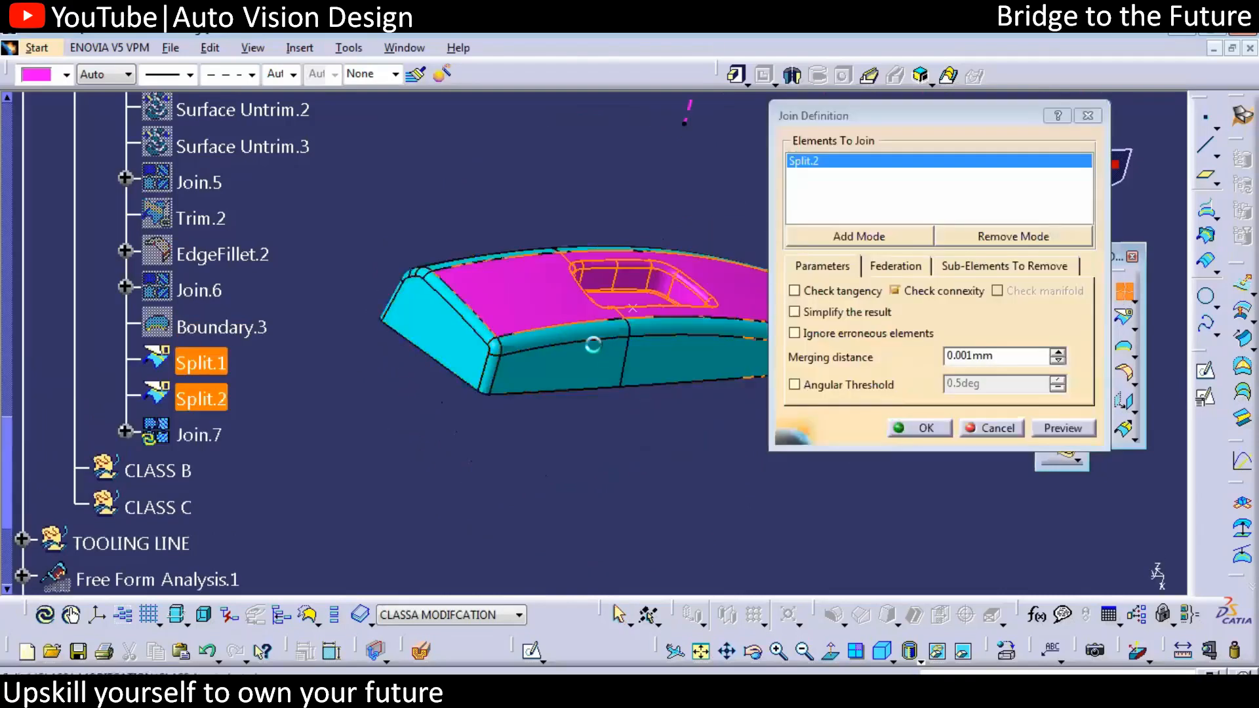
left_click(590, 346)
left_click(920, 428)
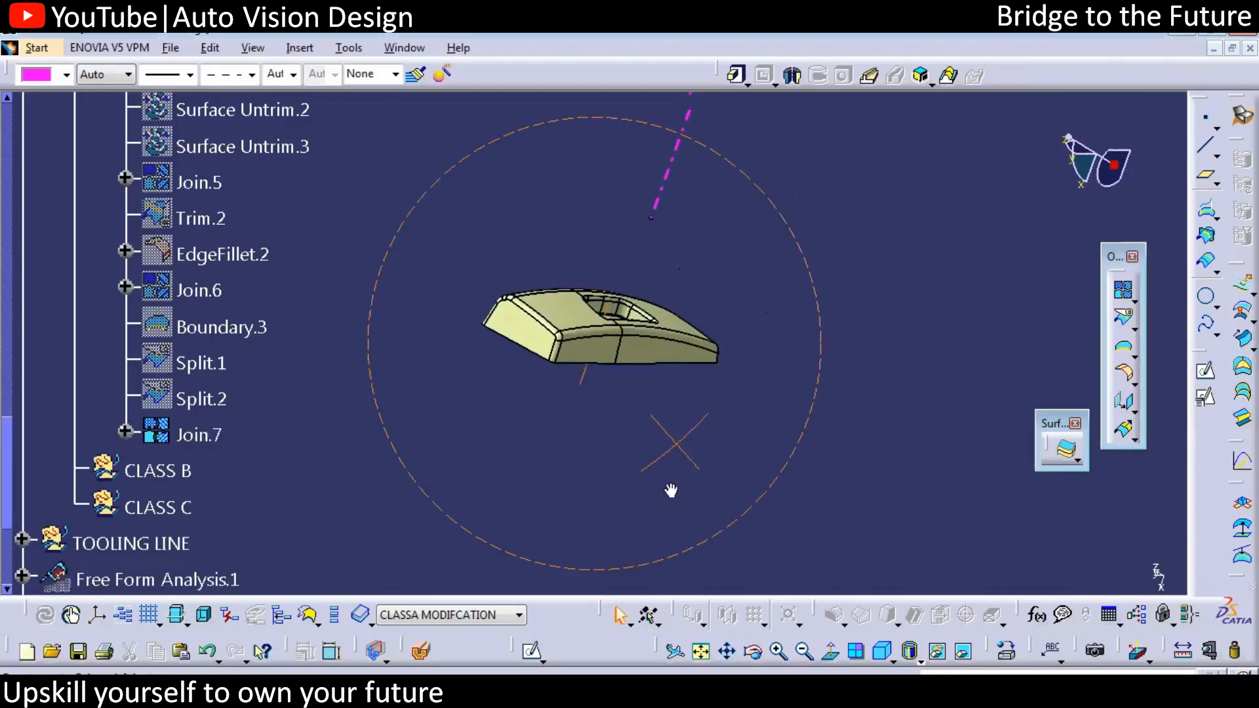
Step: Open Draft Analysis.1 and inspect the draft of the joined surface's walls and pocket from several sides
middle_click_drag(669, 492, 643, 498)
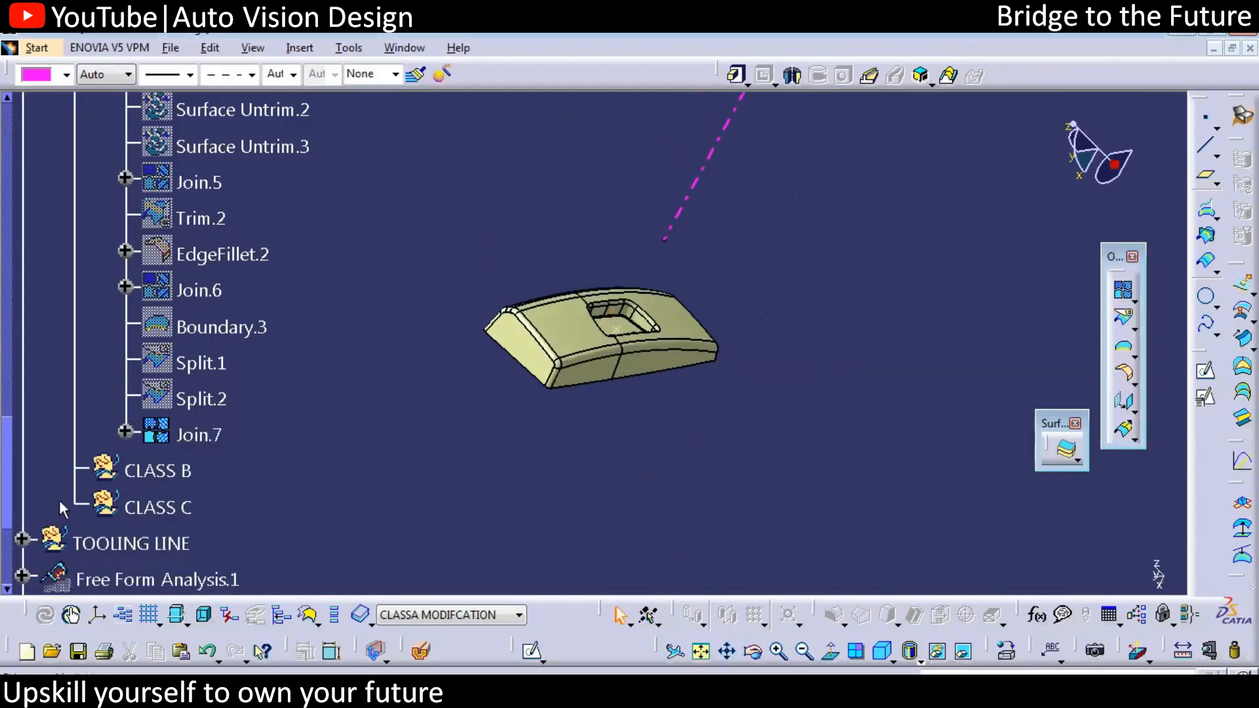
left_click_drag(7, 498, 6, 552)
left_click(148, 338)
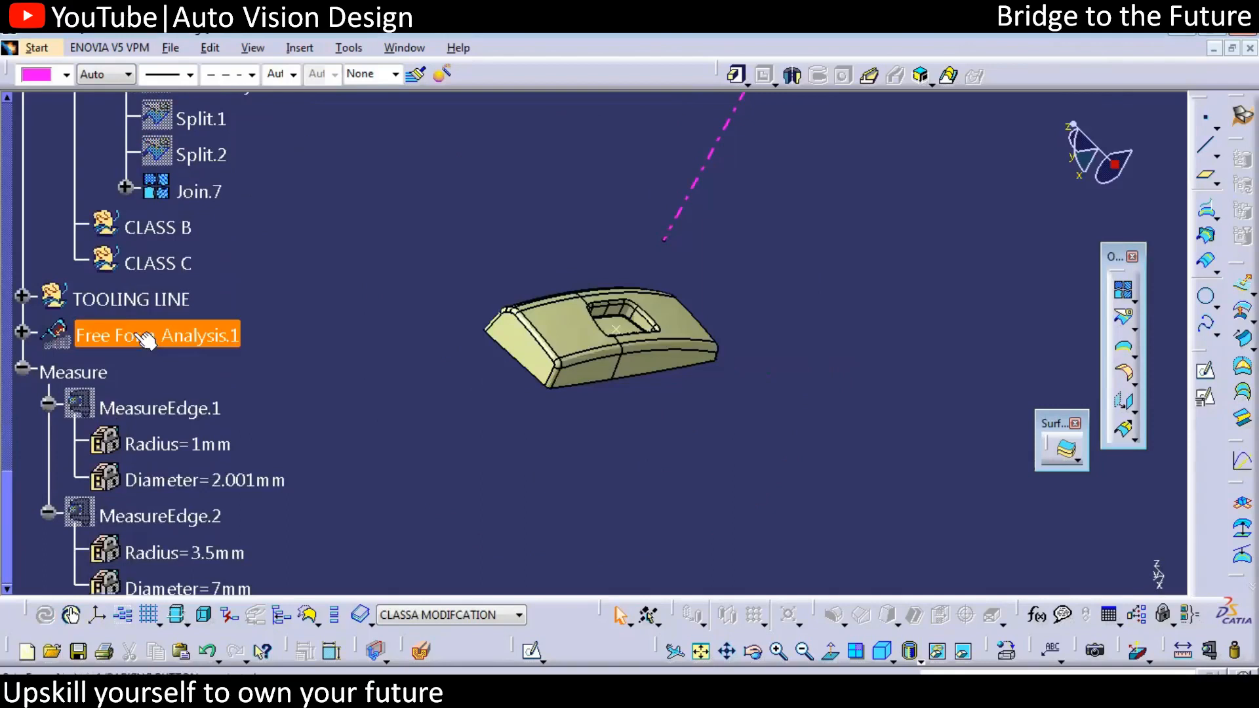
double_click(157, 372)
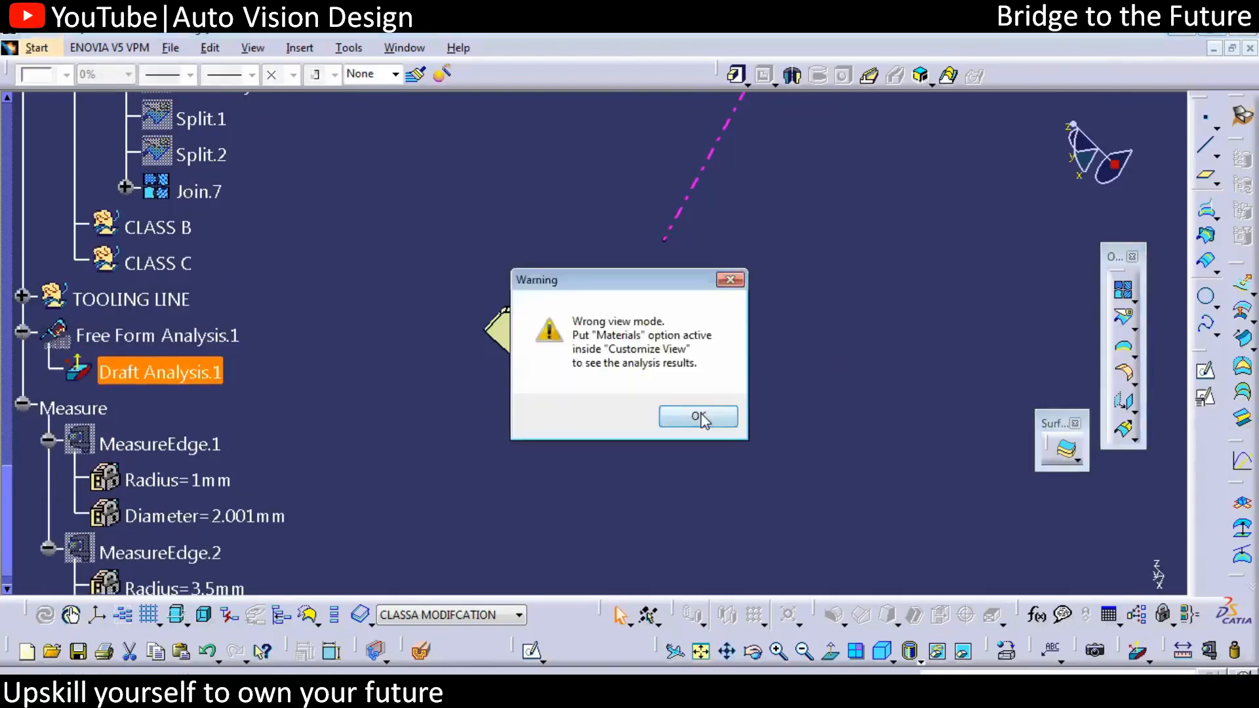
left_click(731, 416)
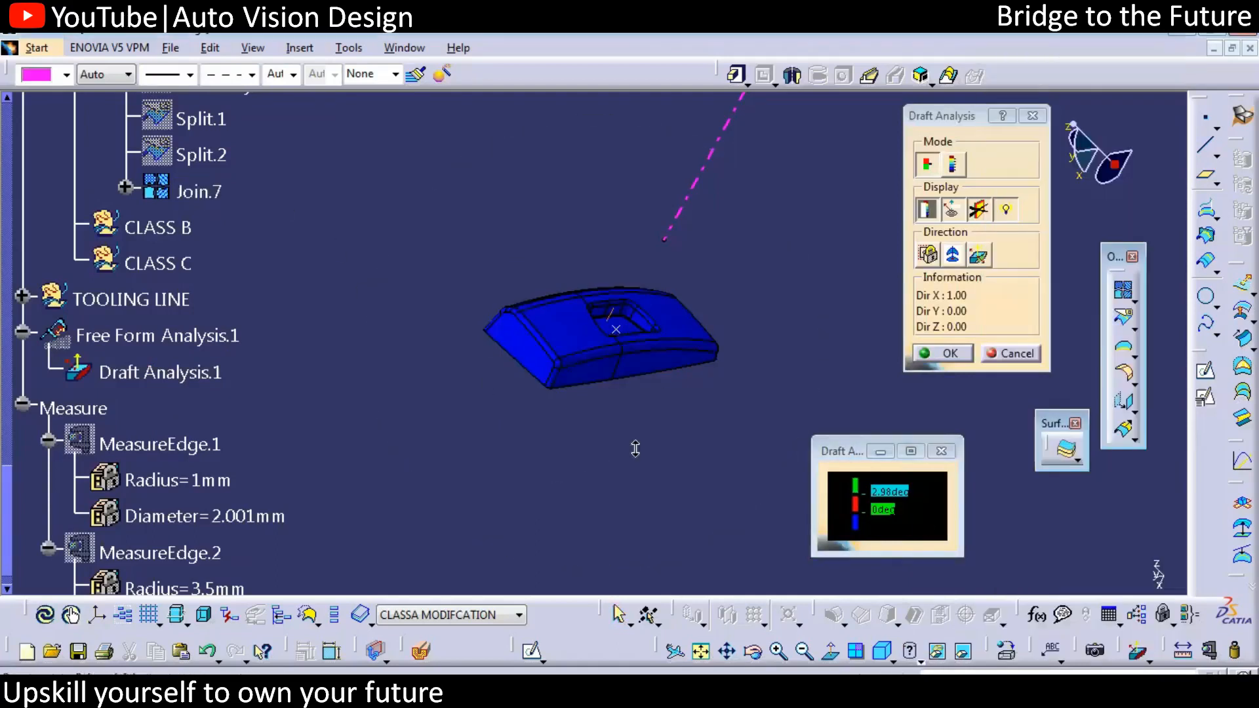
left_click(636, 392)
middle_click_drag(636, 392, 474, 435)
middle_click_drag(710, 417, 773, 371)
left_click(944, 360)
middle_click_drag(655, 341, 508, 292)
middle_click_drag(517, 376, 562, 366)
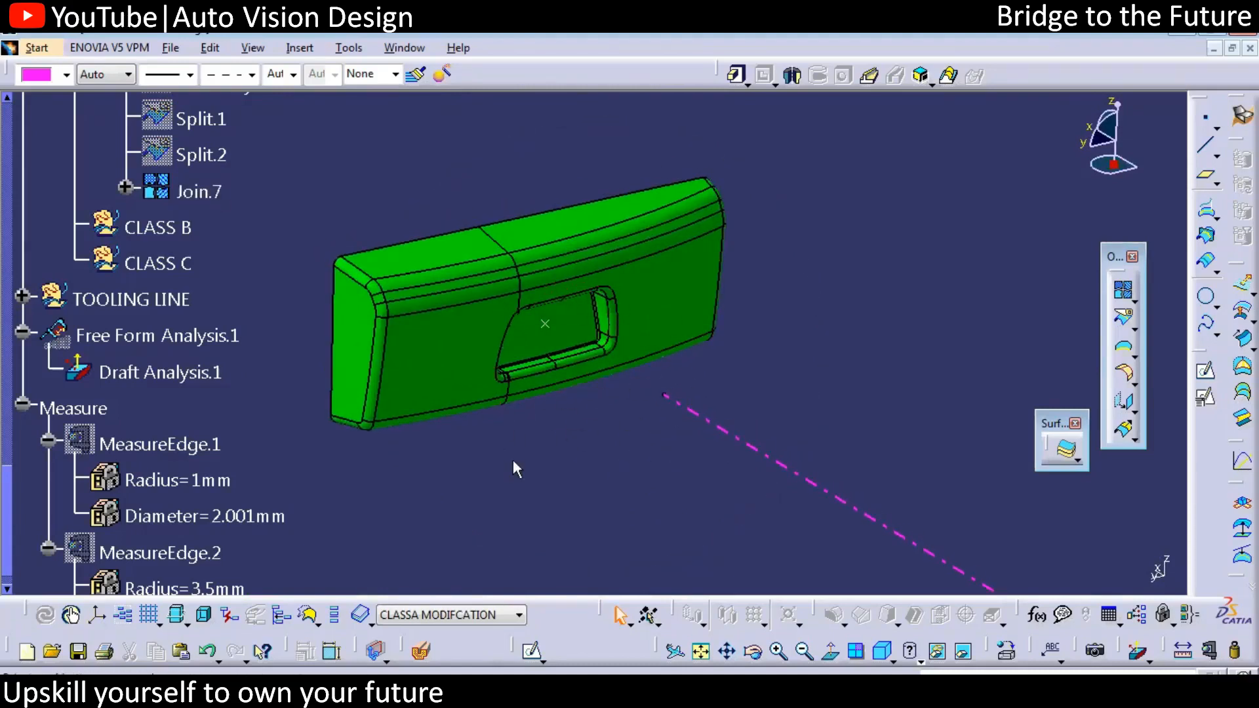
key("F3")
middle_click_drag(647, 413, 499, 459)
left_click_drag(351, 177, 679, 430)
left_click(768, 380)
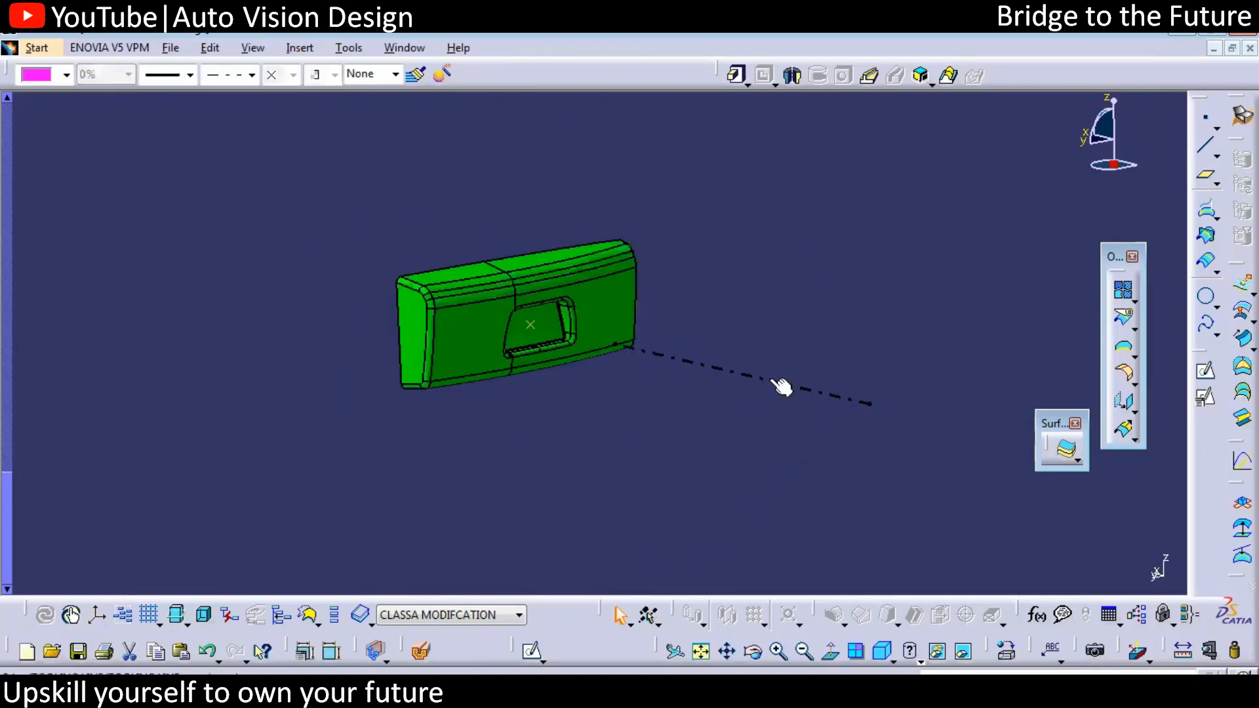
left_click_drag(886, 269, 780, 380)
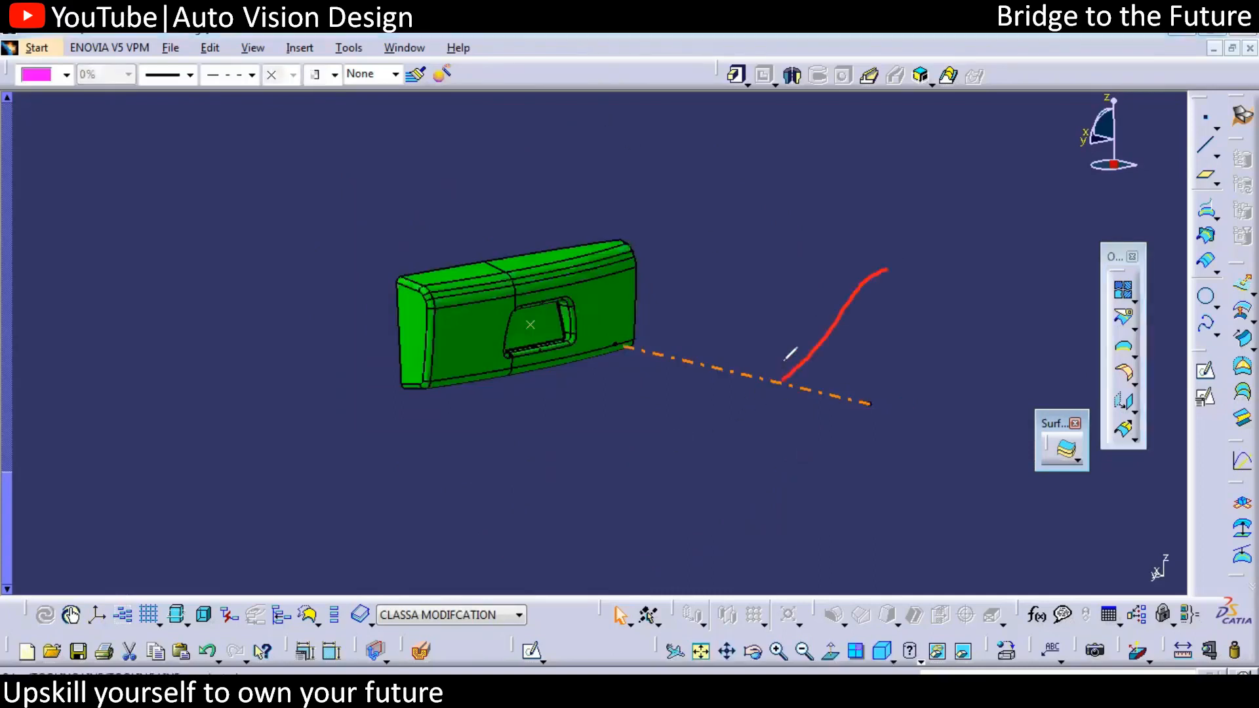
left_click_drag(799, 297, 799, 228)
left_click_drag(785, 236, 808, 234)
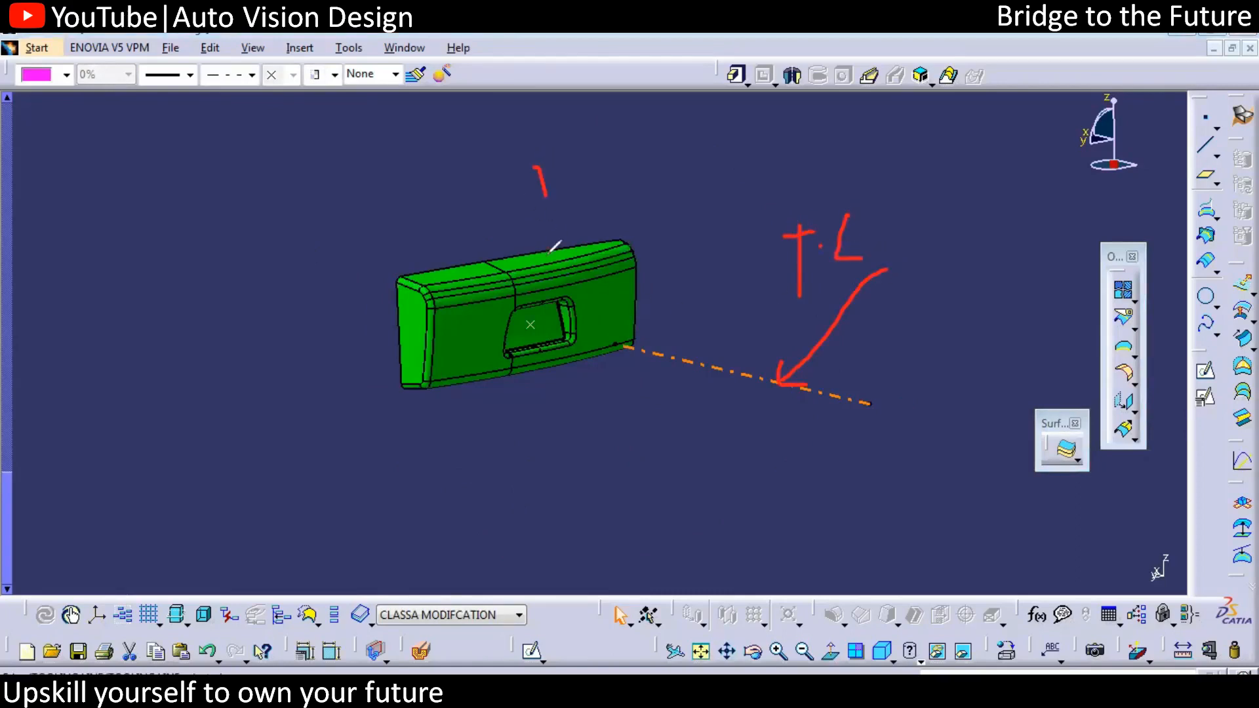
mouse_move(369, 164)
left_mouse_down()
mouse_move(375, 200)
mouse_move(414, 152)
left_mouse_up()
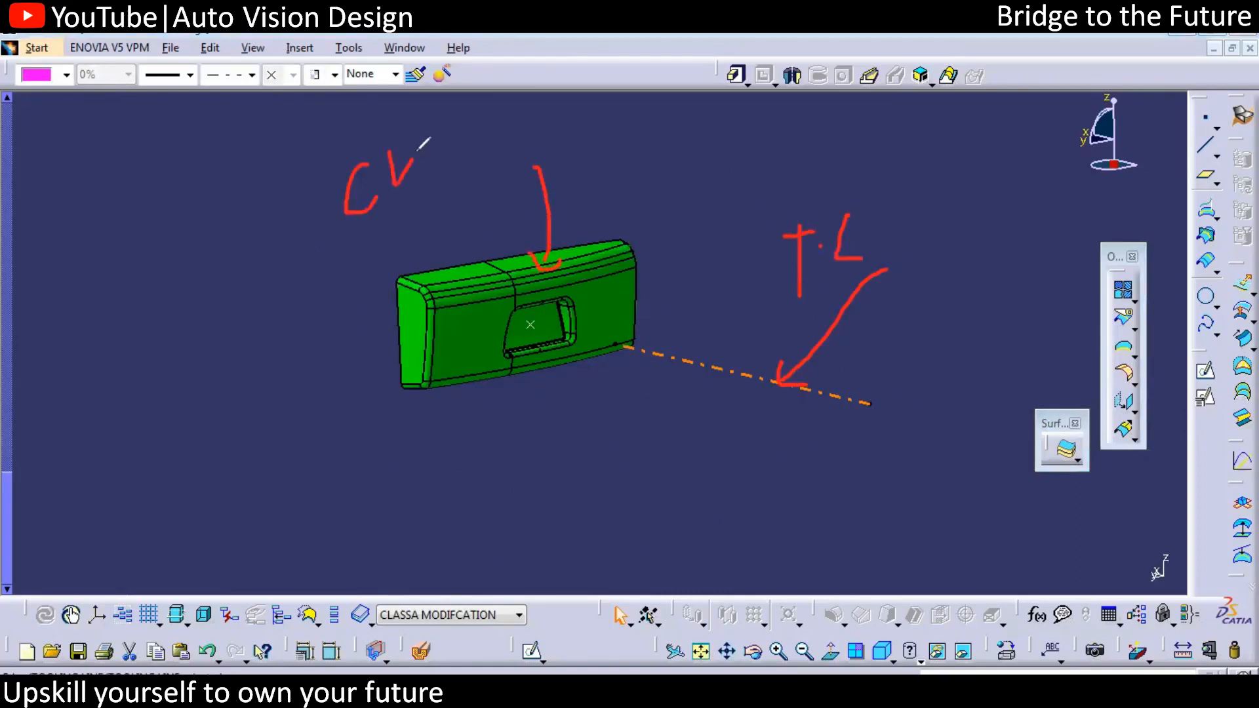
left_click_drag(379, 231, 462, 157)
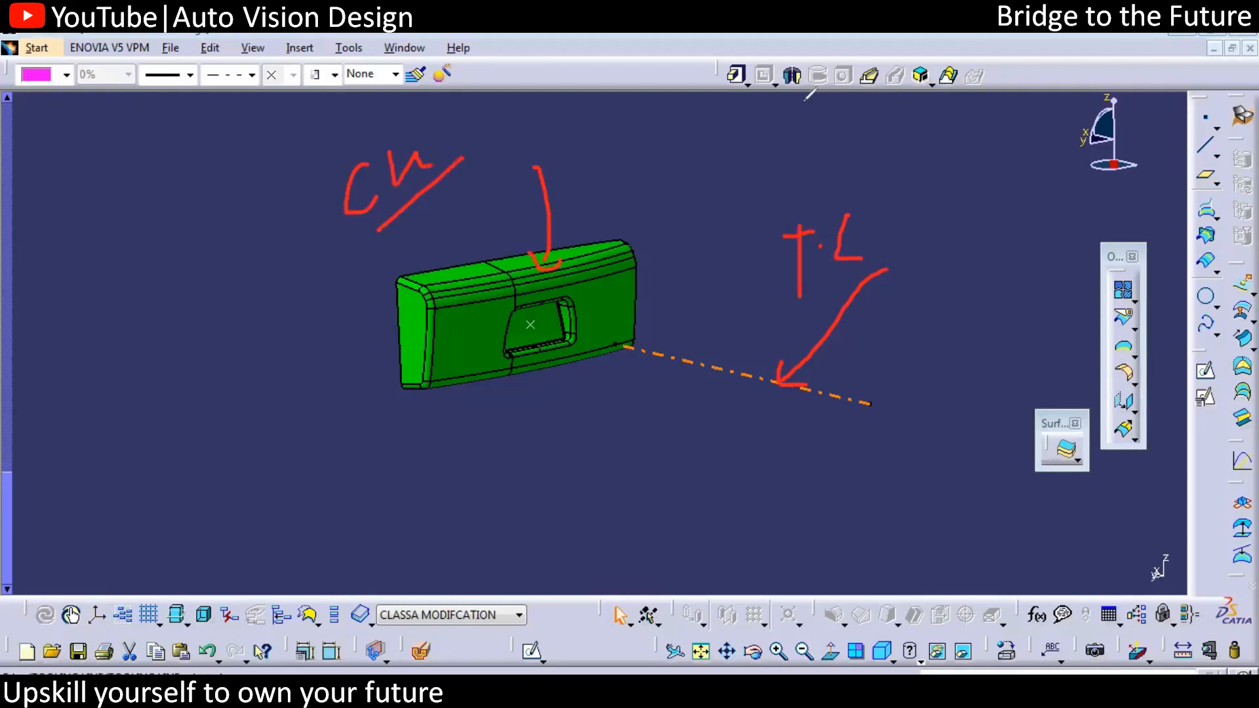
key("e")
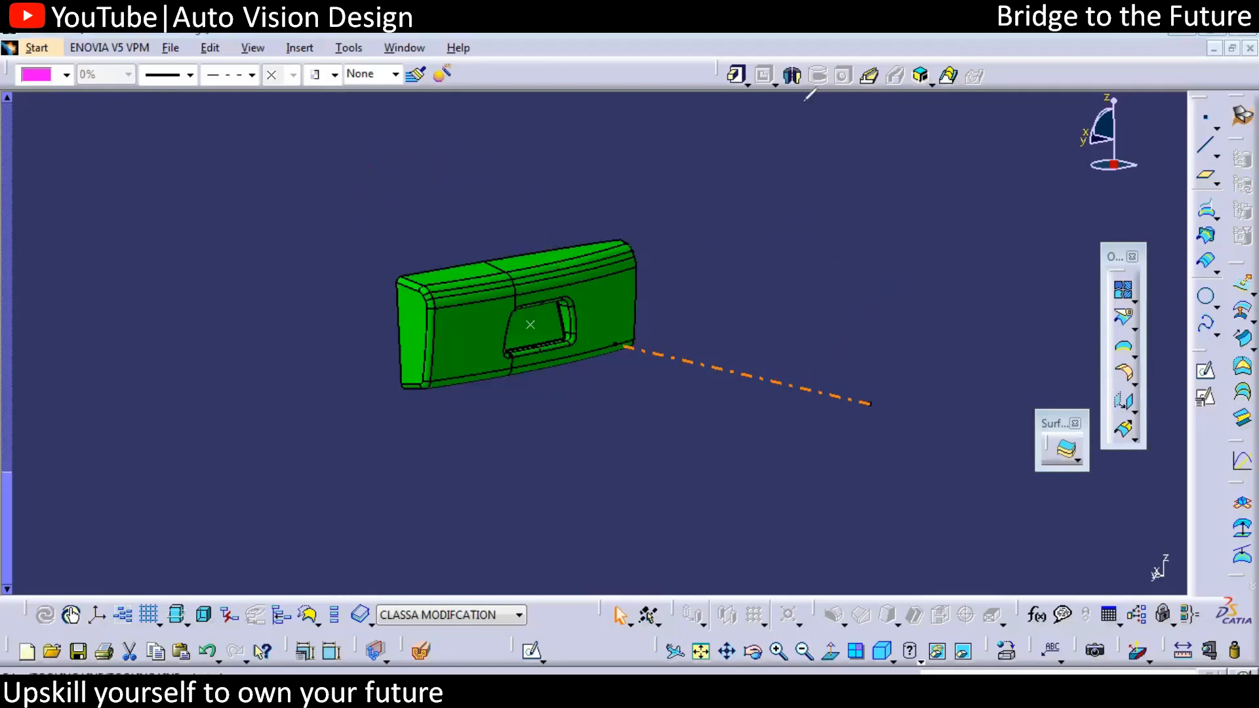
left_click(510, 154)
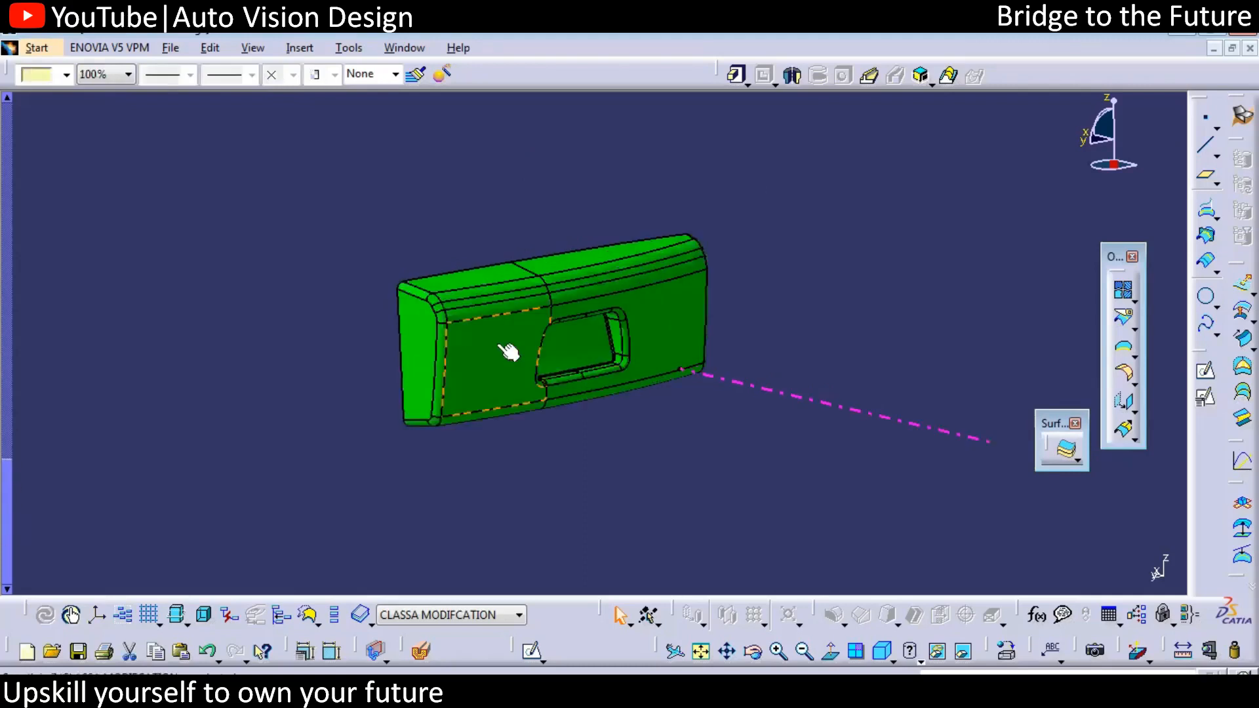
Step: Hide the joined surface Join.7
right_click(514, 368)
left_click(548, 324)
left_click(206, 346)
key("space")
scroll(7, 491, "up", 4)
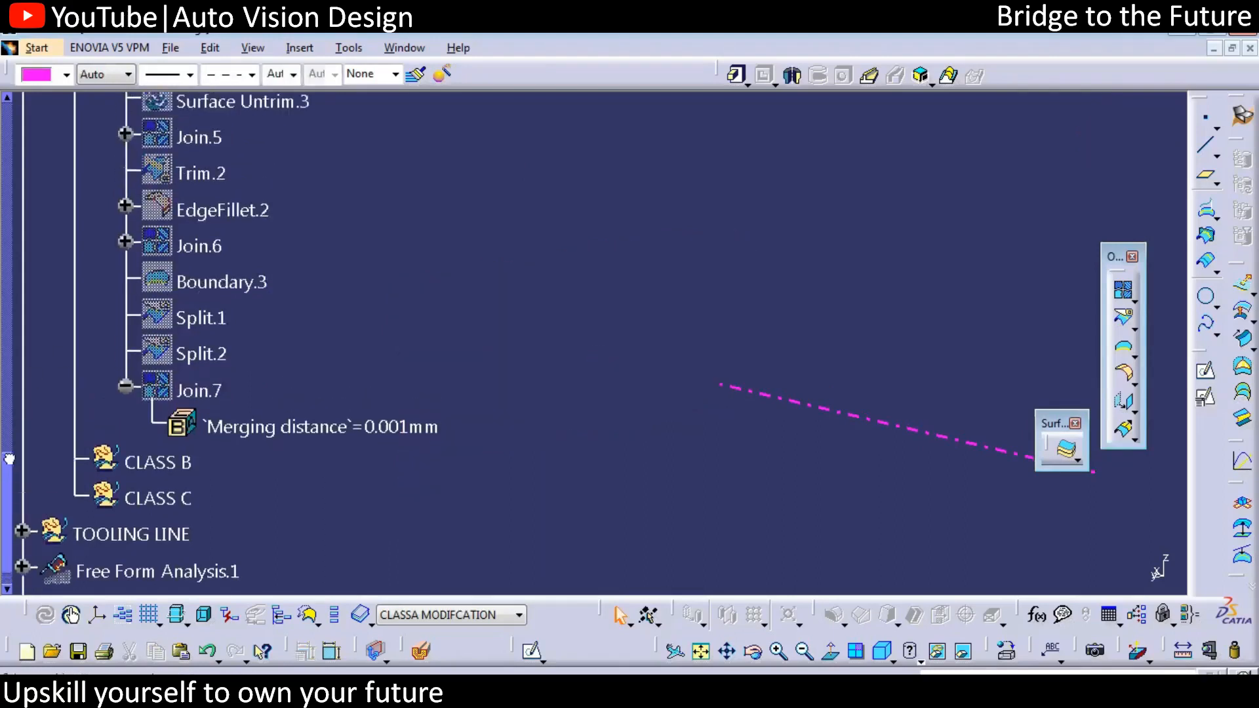
Step: Show EdgeFillet.2 and Surface Untrim.3 to compare the rebuilt top with the untrimmed face, and hide both again
left_click(242, 318)
key("space")
middle_click_drag(663, 396, 767, 414)
left_click(363, 356)
right_click(275, 207)
key("h")
right_click(259, 205)
key("h")
left_click(638, 186)
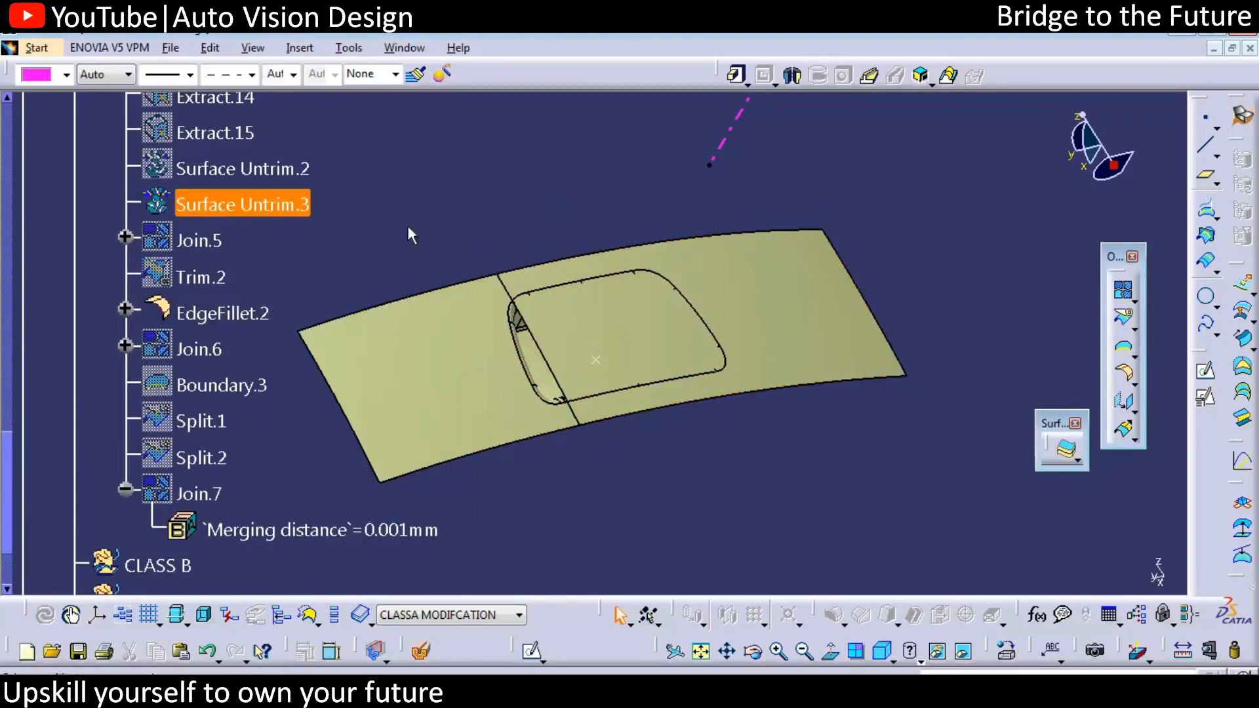
left_click(183, 321)
key("h")
left_click(268, 203)
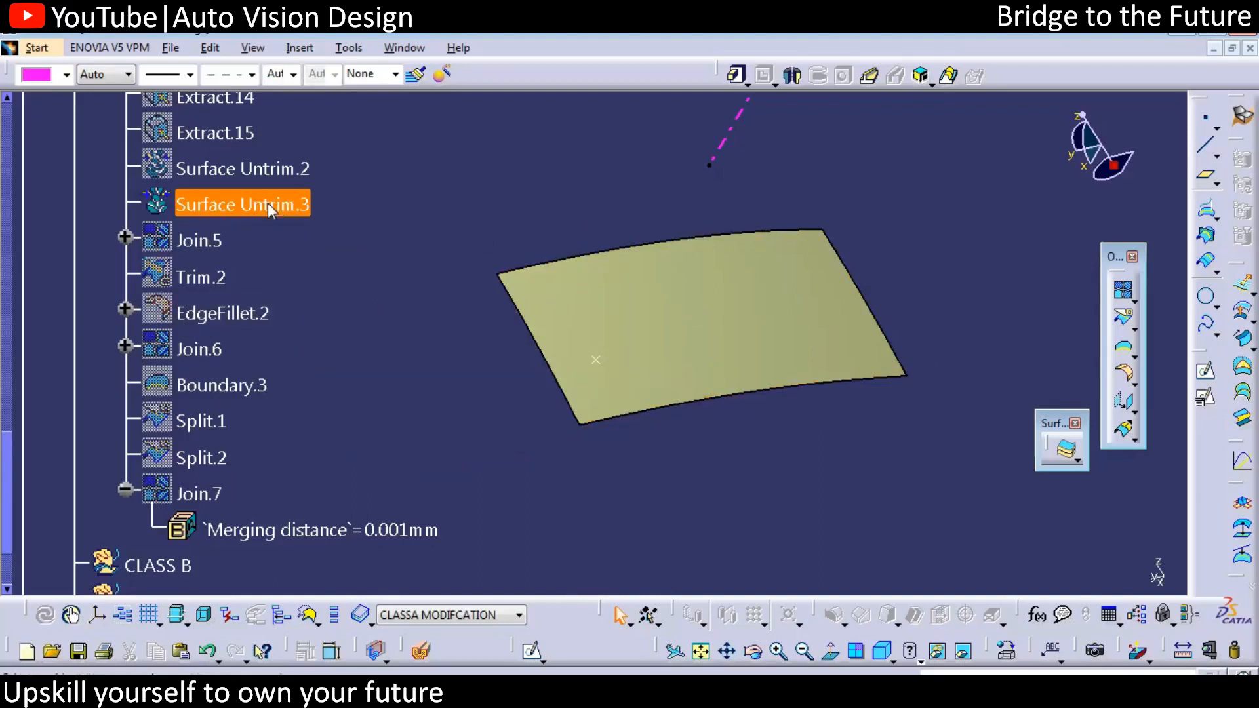
key("h")
Step: Show INPUT_CLASS A and extract its two top faces around the pocket with no propagation
scroll(74, 277, "up", 5)
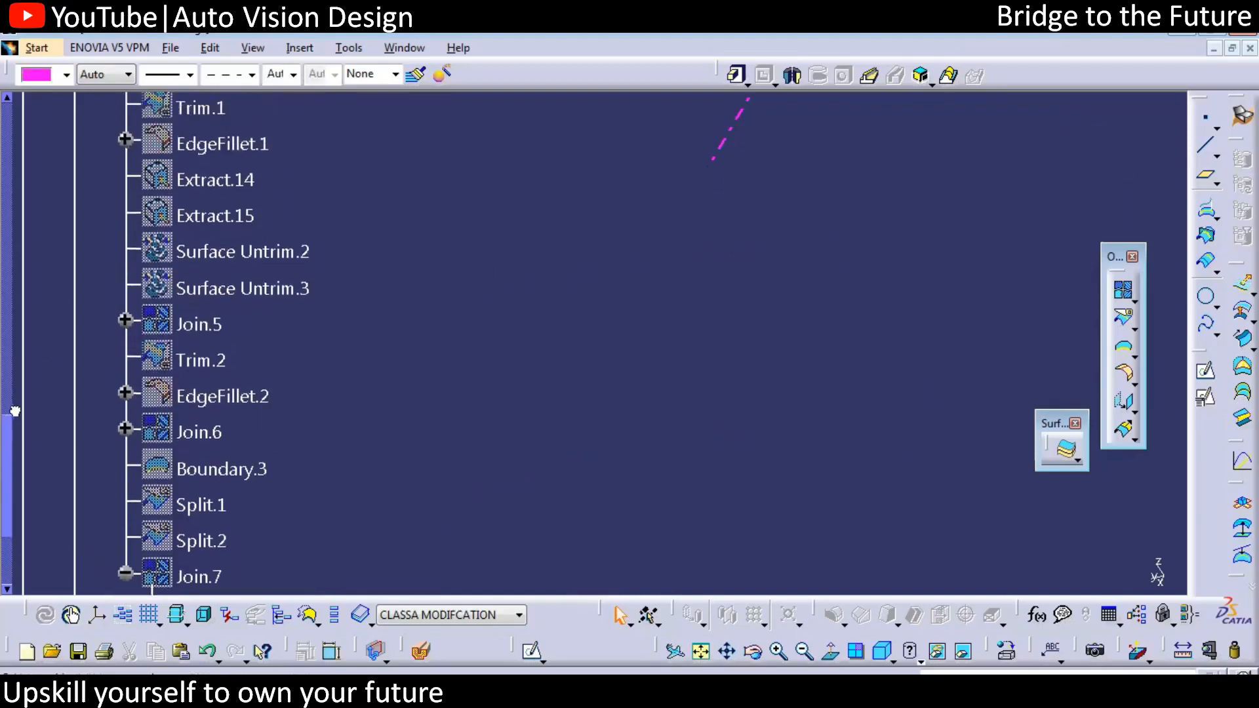
scroll(74, 276, "up", 6)
right_click(237, 314)
key("h")
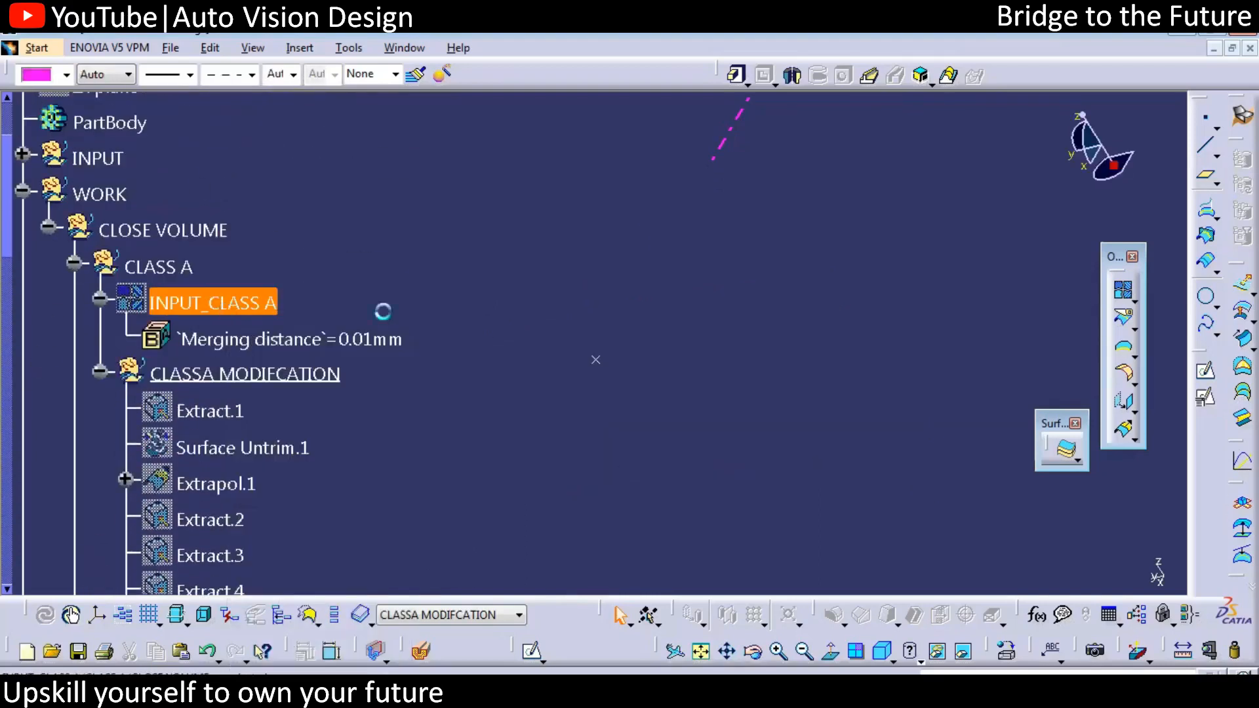
left_click(1124, 346)
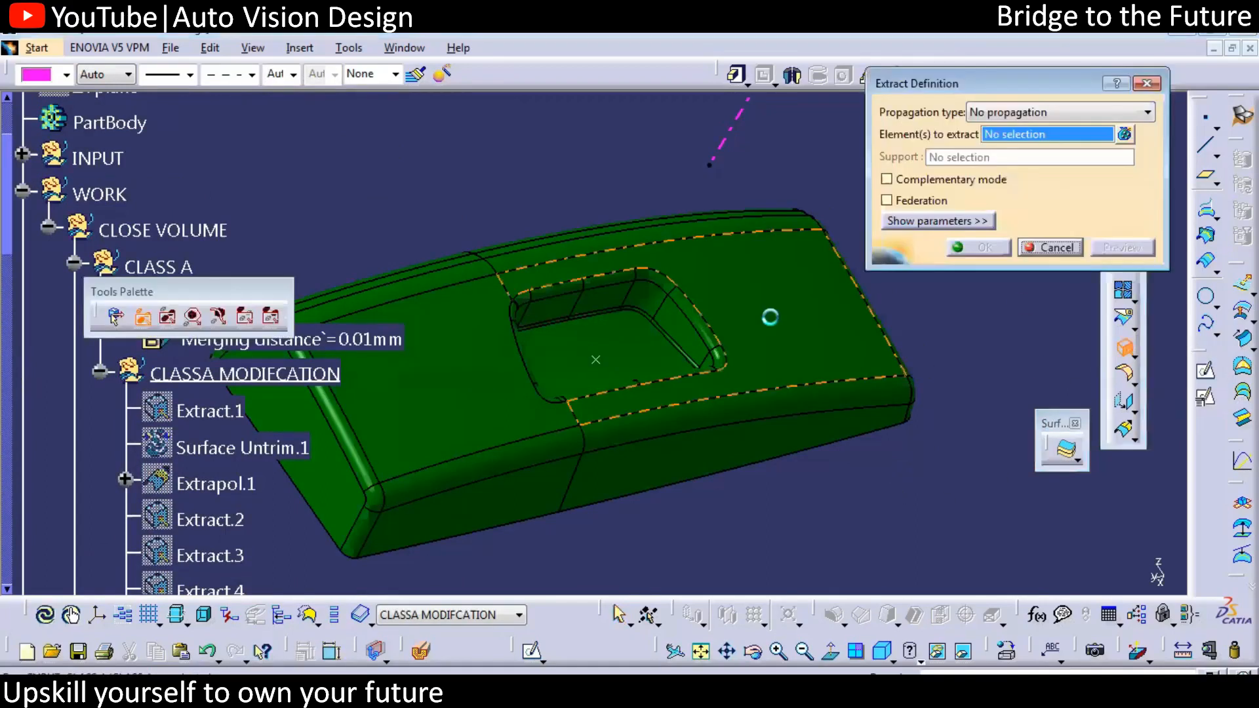
left_click(712, 320)
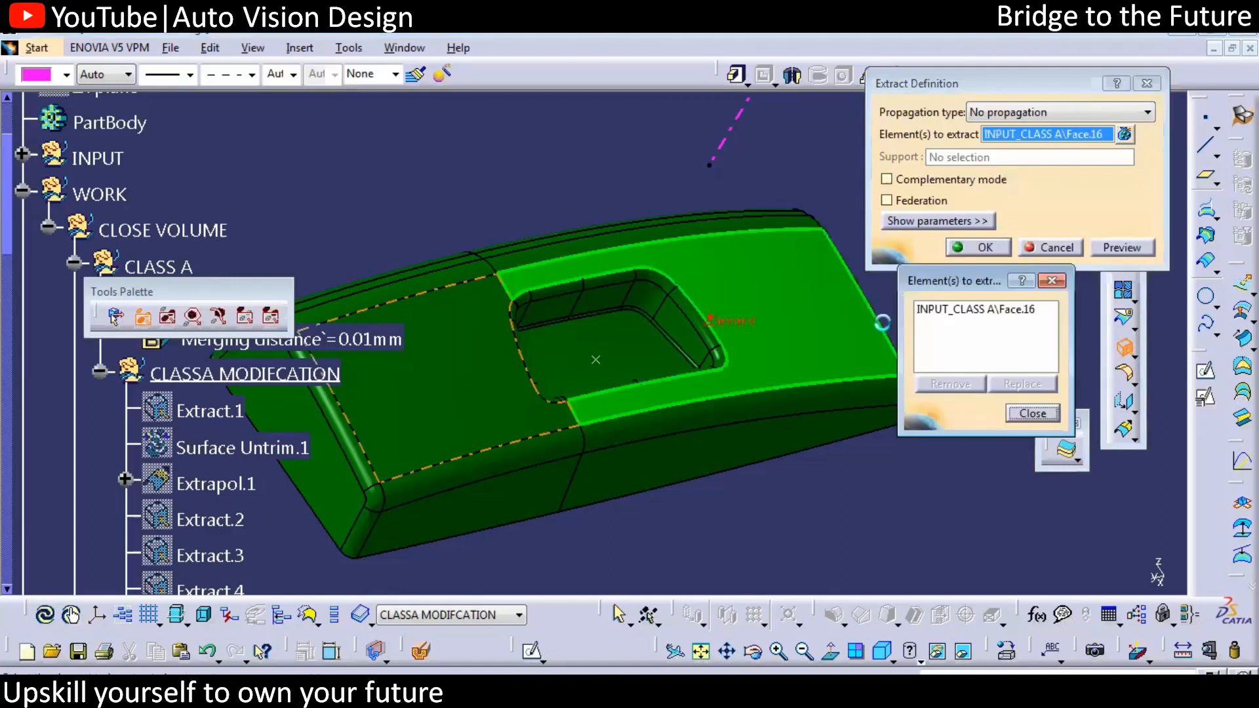
left_click(446, 380)
left_click(981, 247)
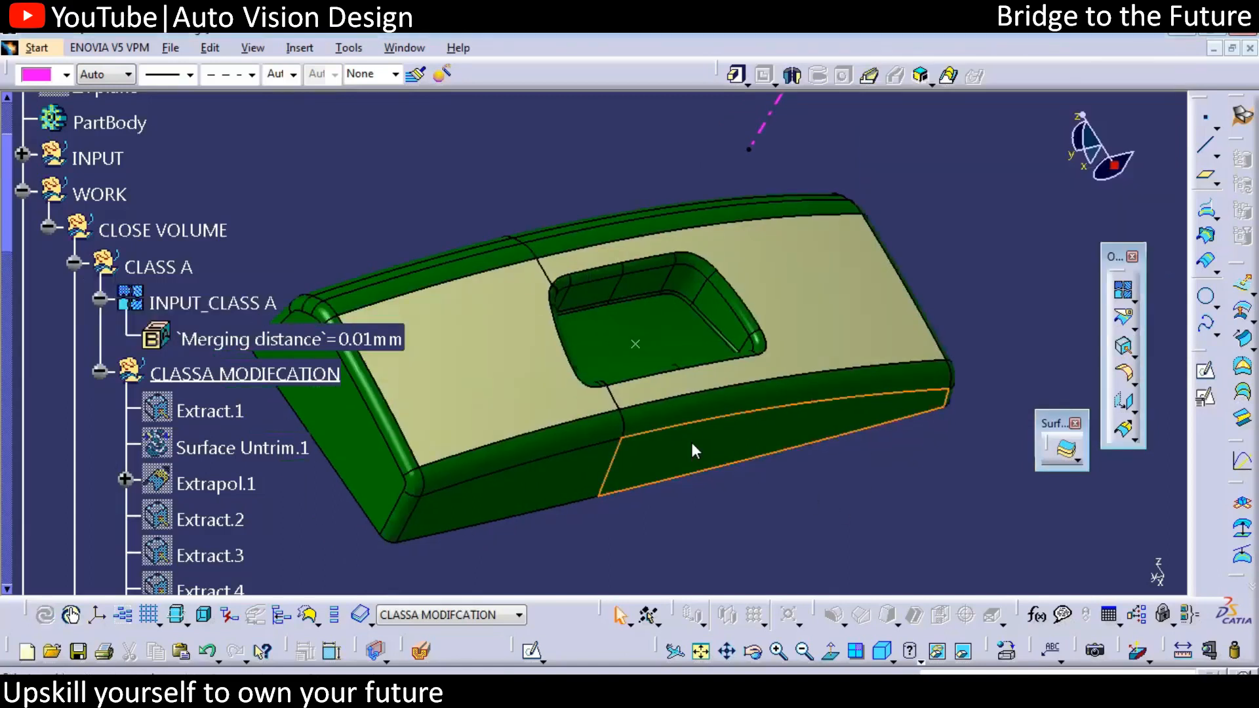
Step: Hide INPUT_CLASS A and create a point-continuity boundary along the outer edge of the joined top faces
right_click(691, 442)
left_click(689, 525)
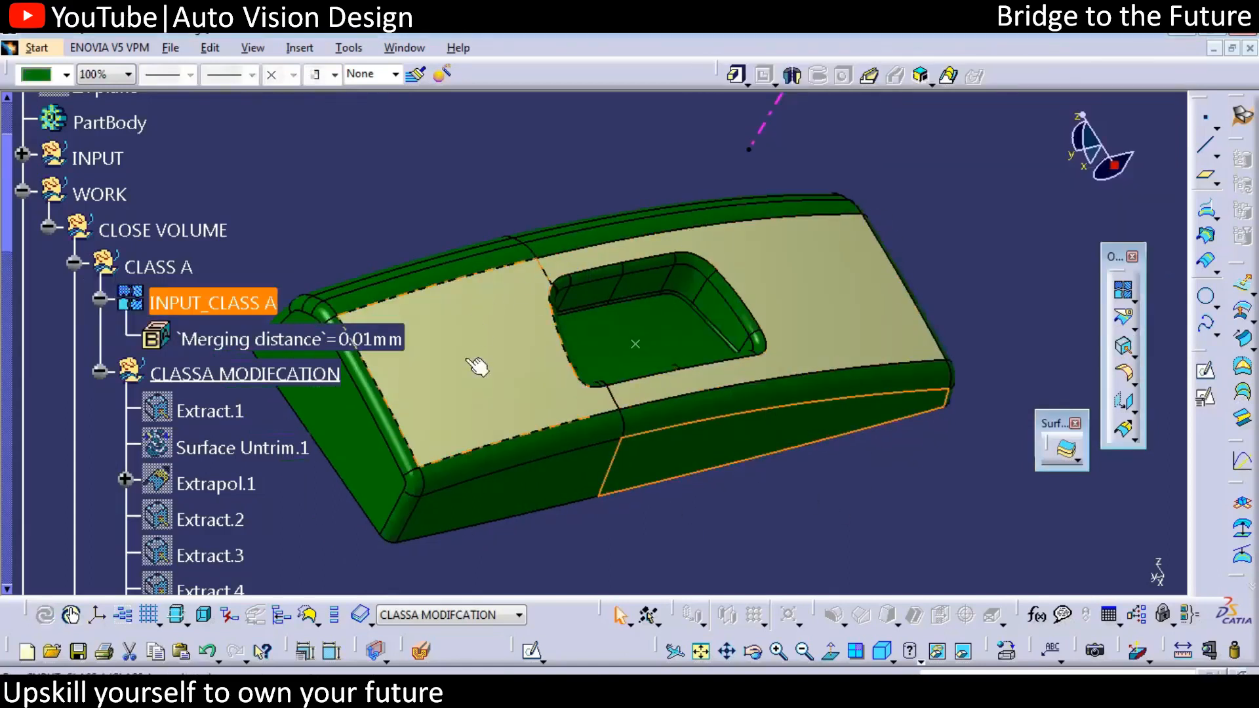
right_click(227, 313)
left_click(264, 360)
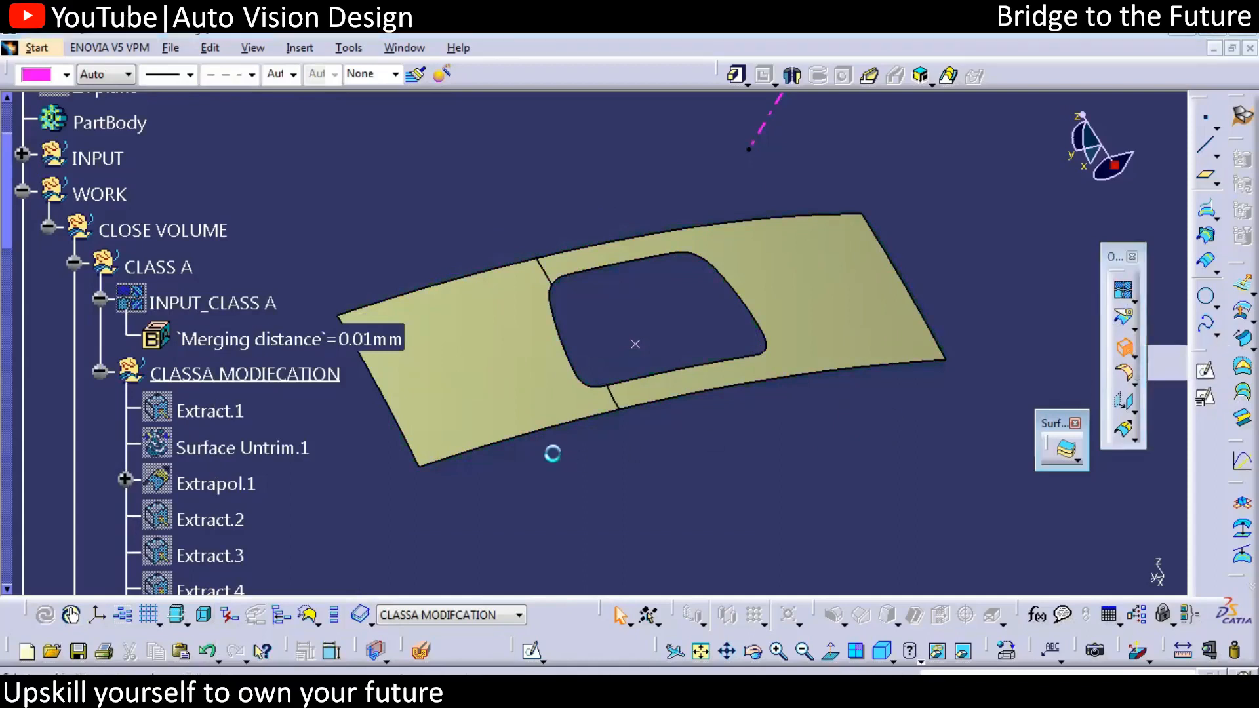
left_click(558, 422)
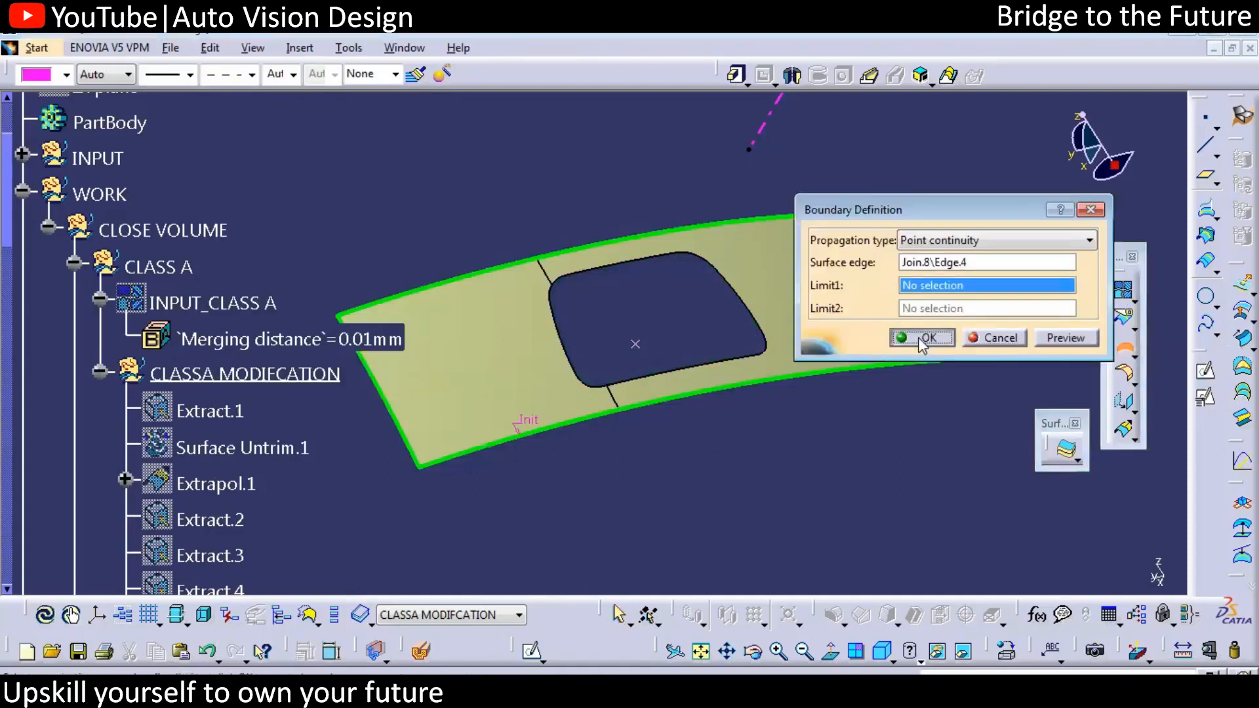
left_click(922, 338)
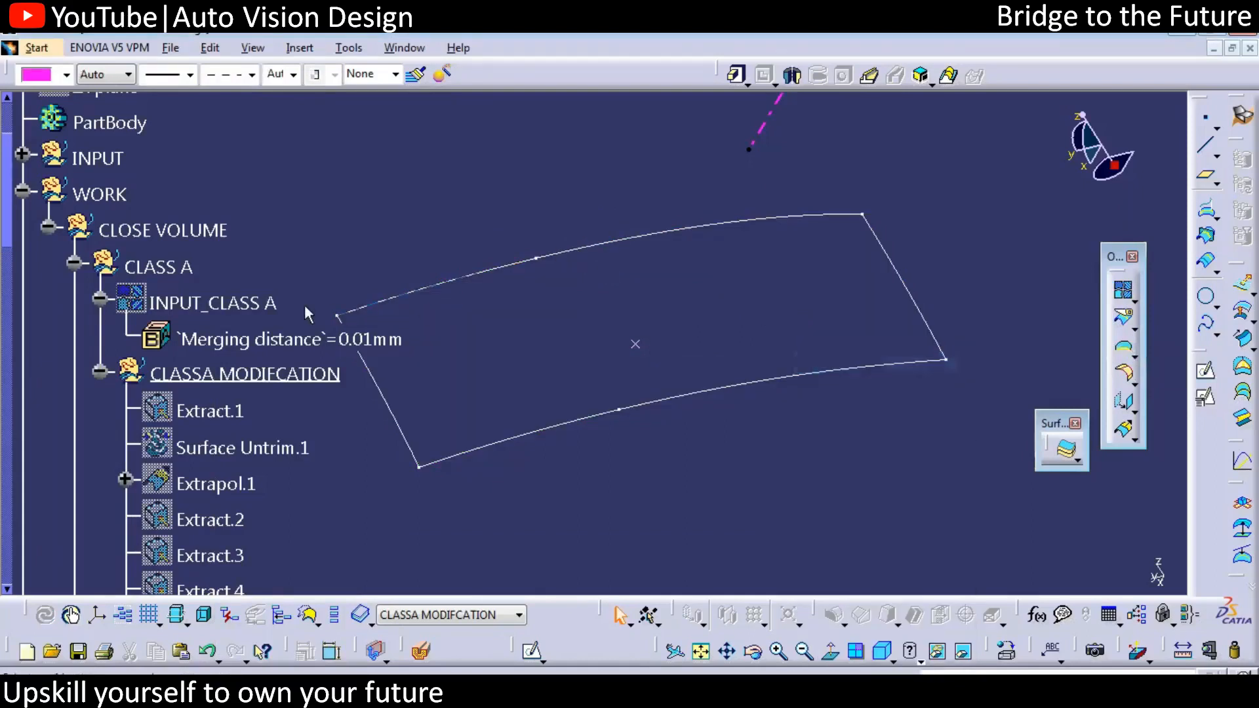
Step: Show INPUT_CLASS A and split it with Boundary.4, keeping the outer shell without the top faces and pocket
left_click(274, 310)
right_click(275, 309)
left_click(308, 354)
middle_click_drag(818, 544, 917, 501)
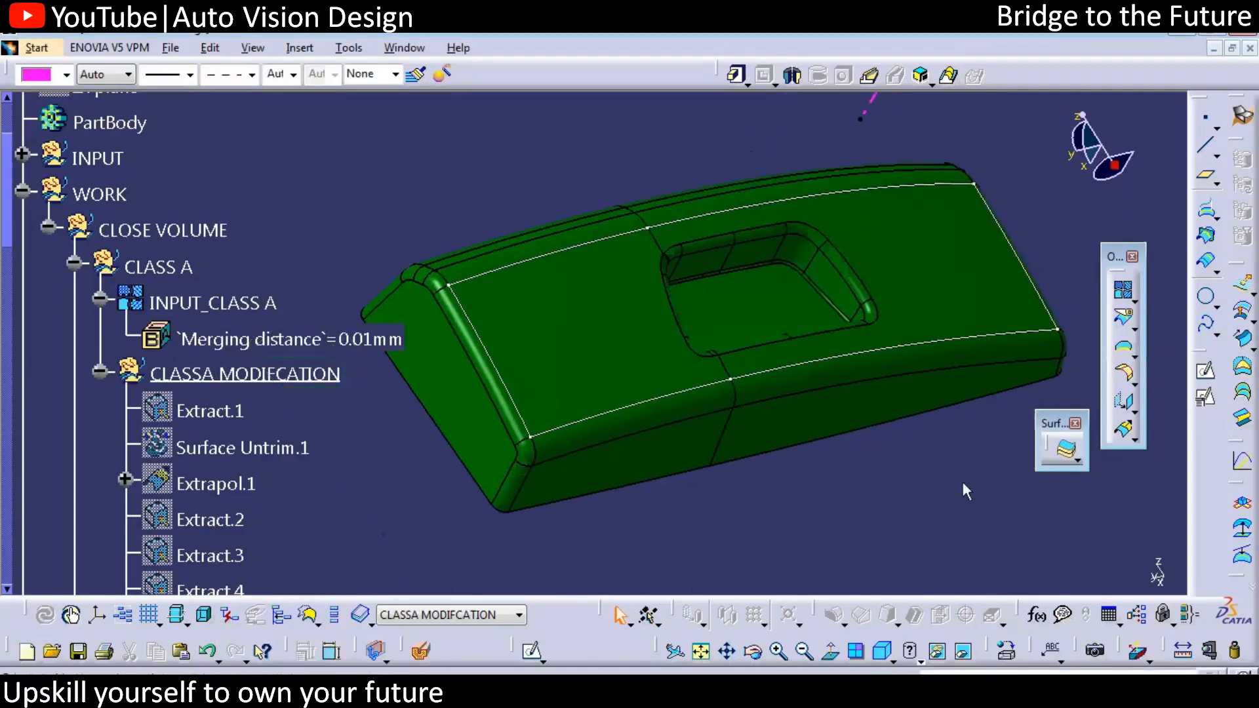
left_click(1123, 318)
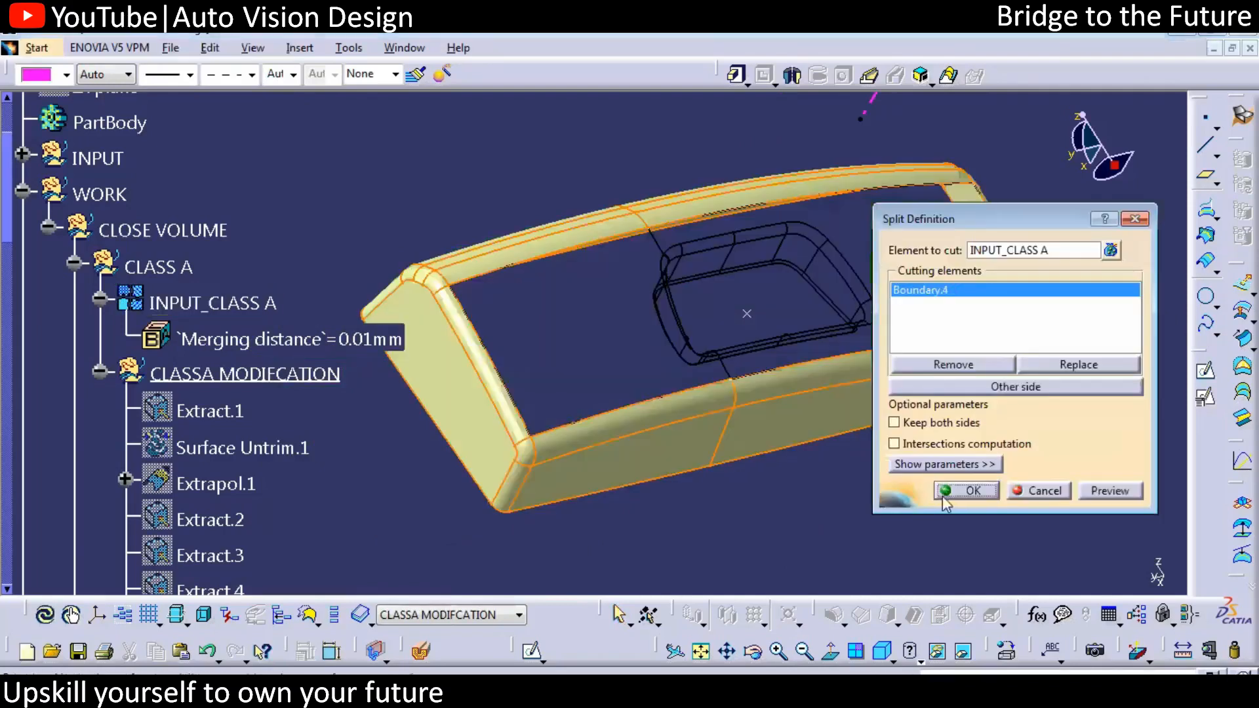
left_click(962, 493)
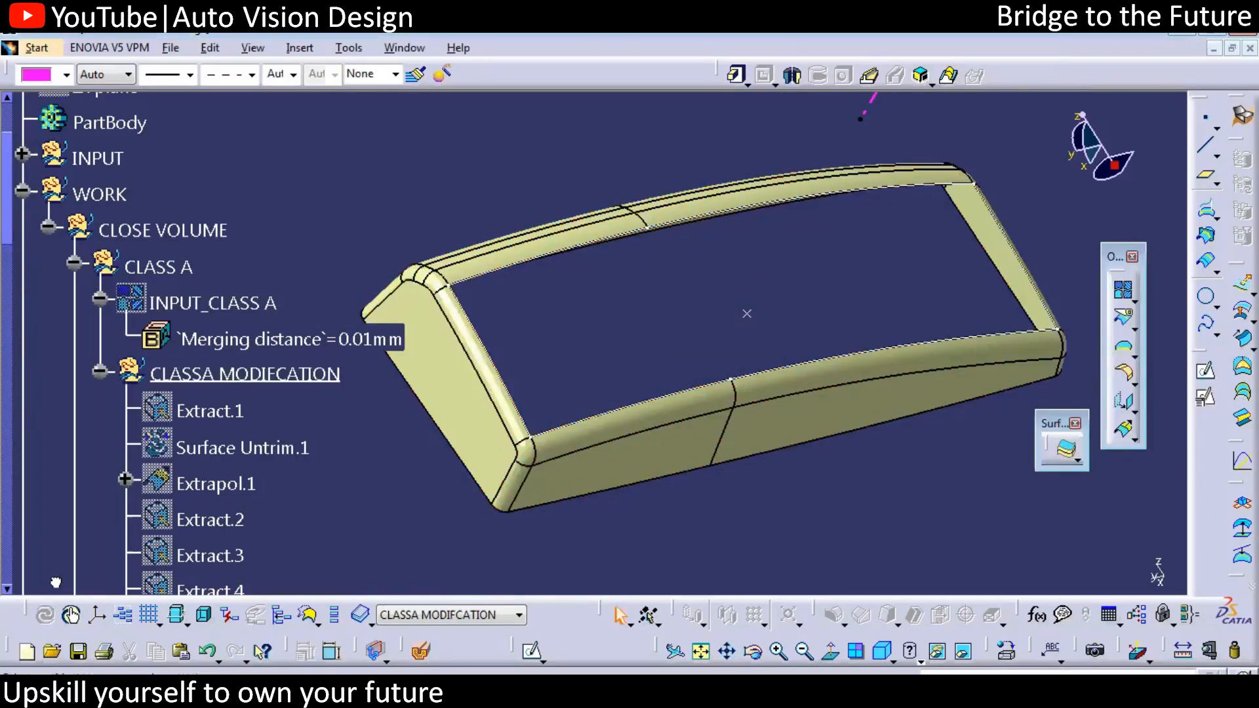
Step: Colour the trimmed outer shell Split.3 magenta
left_click(816, 402)
left_click(66, 74)
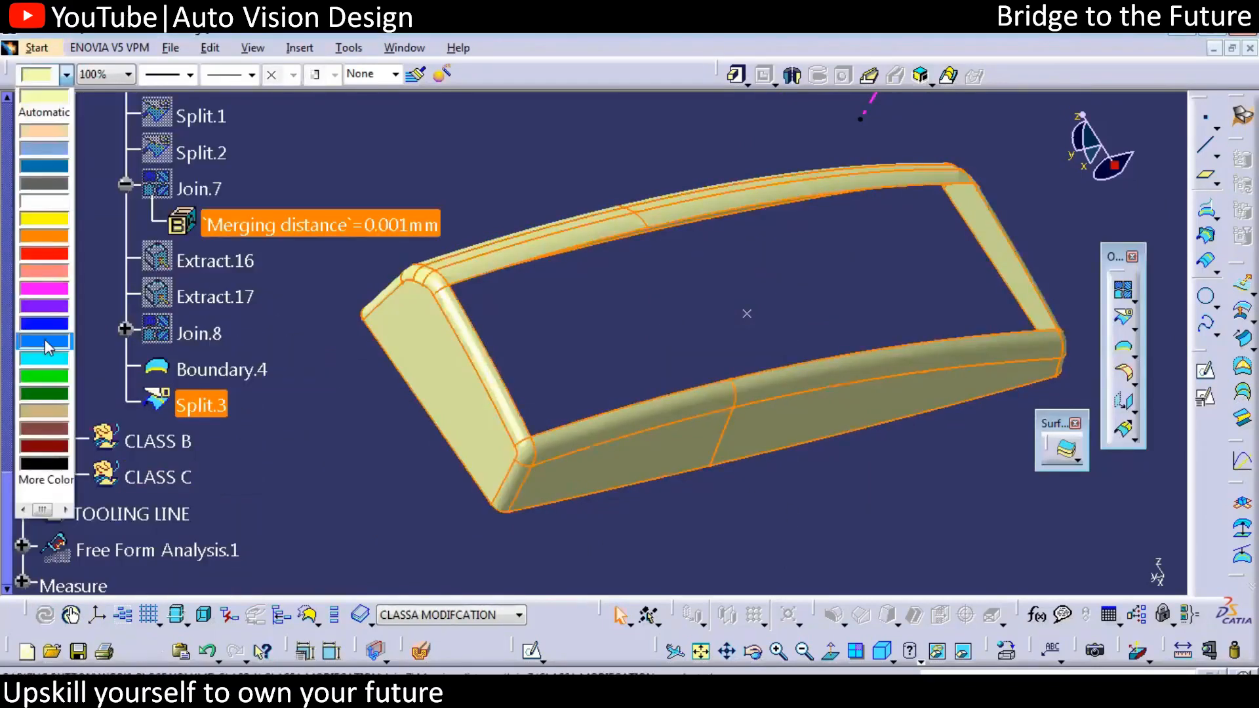
left_click(44, 288)
left_click(361, 452)
Step: Show EdgeFillet.2 from the parents of Split.2 and split it with Boundary.4, keeping the top surface with the pocket
left_click(209, 153)
right_click(205, 151)
left_click(265, 439)
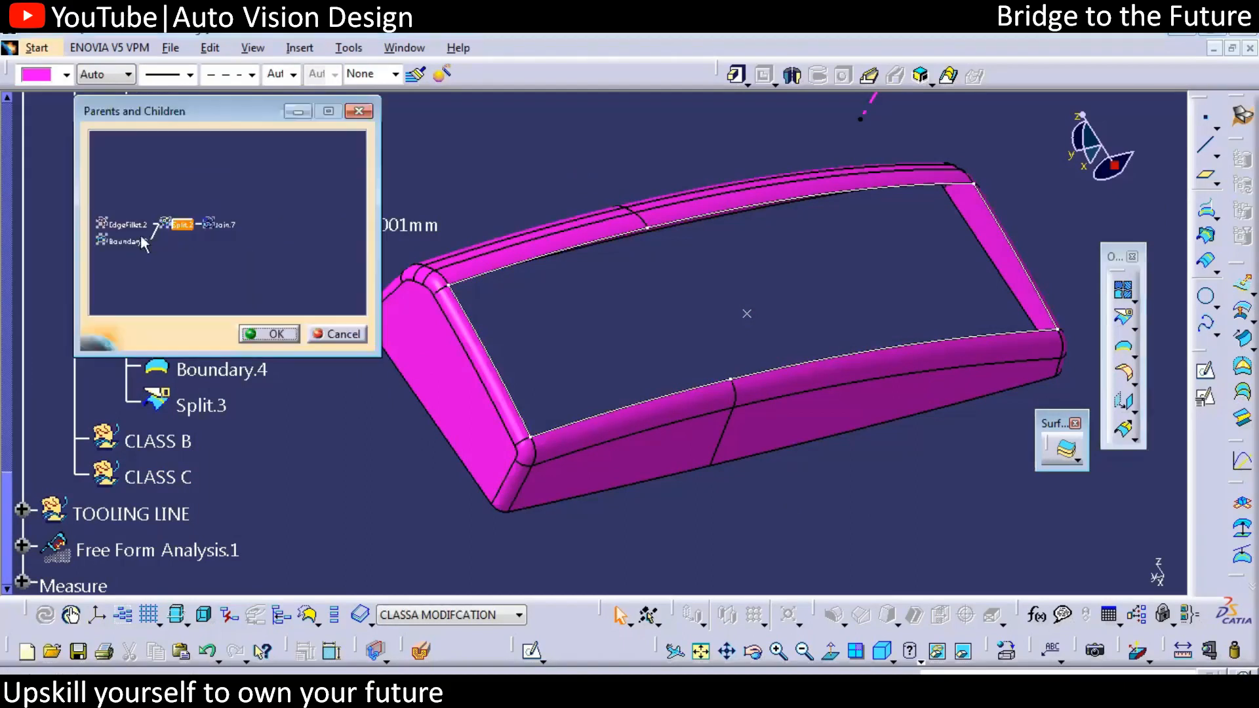
right_click(128, 230)
right_click(128, 226)
left_click(176, 280)
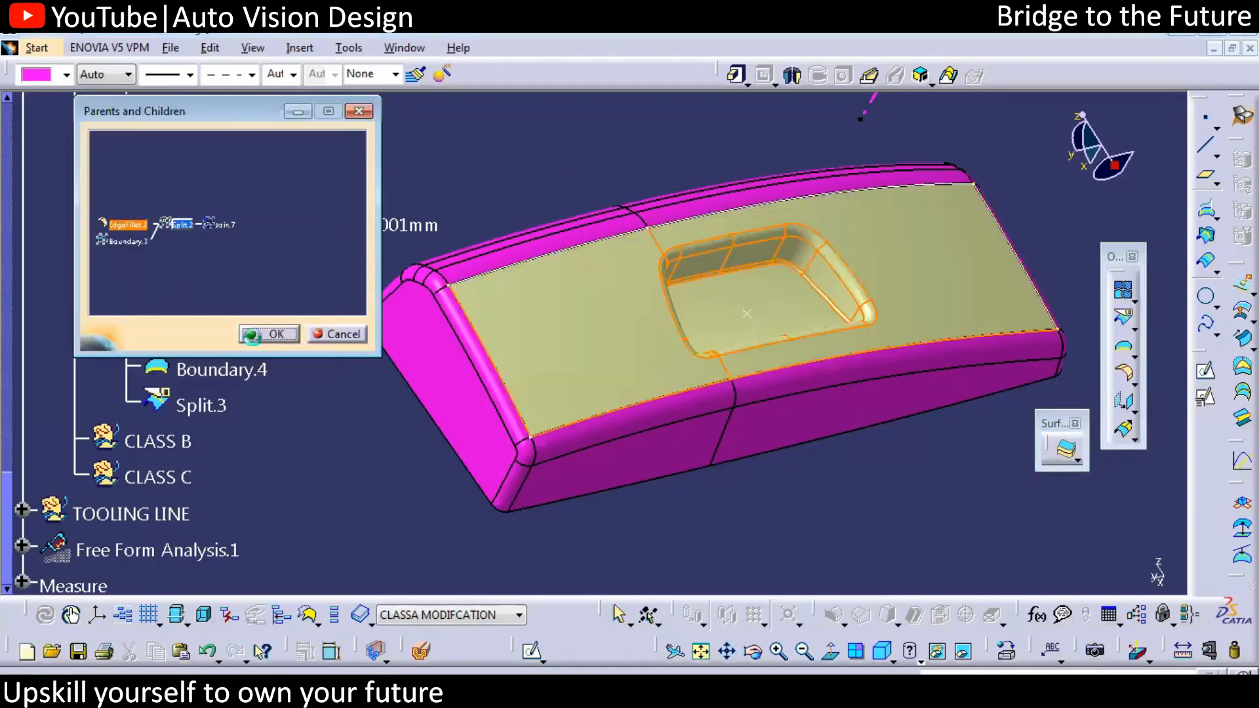
left_click(252, 336)
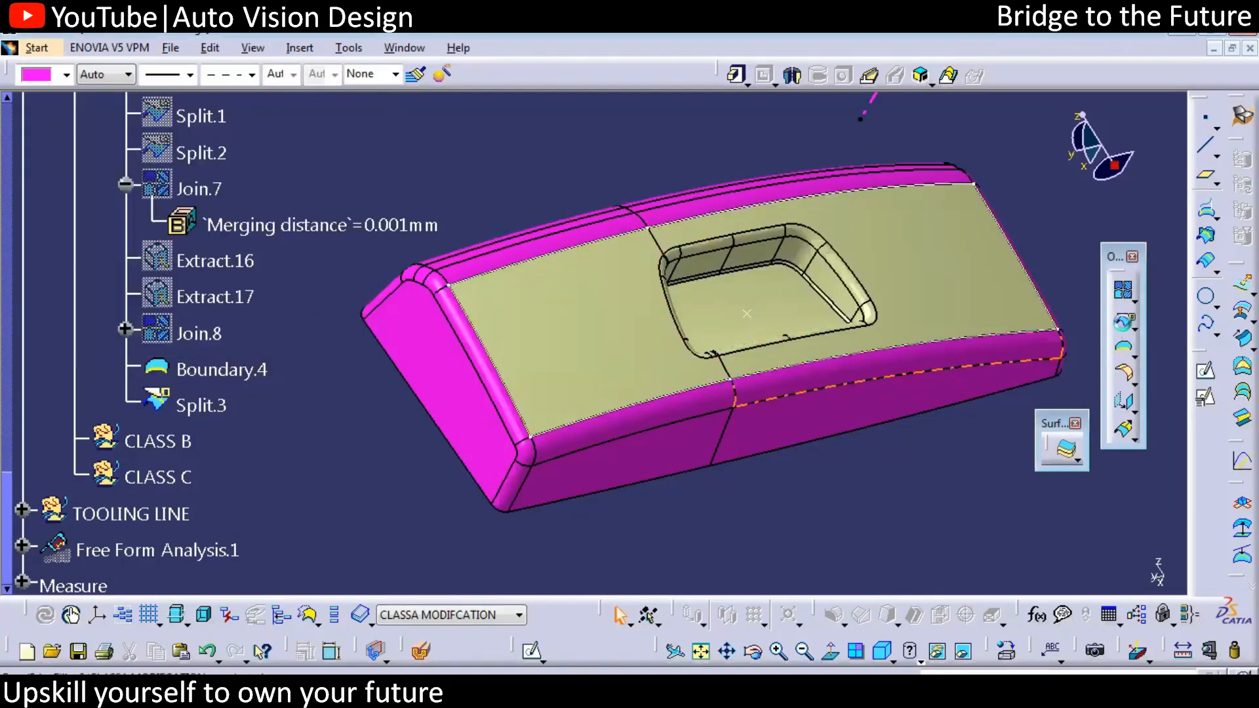
left_click(236, 372)
left_click(965, 491)
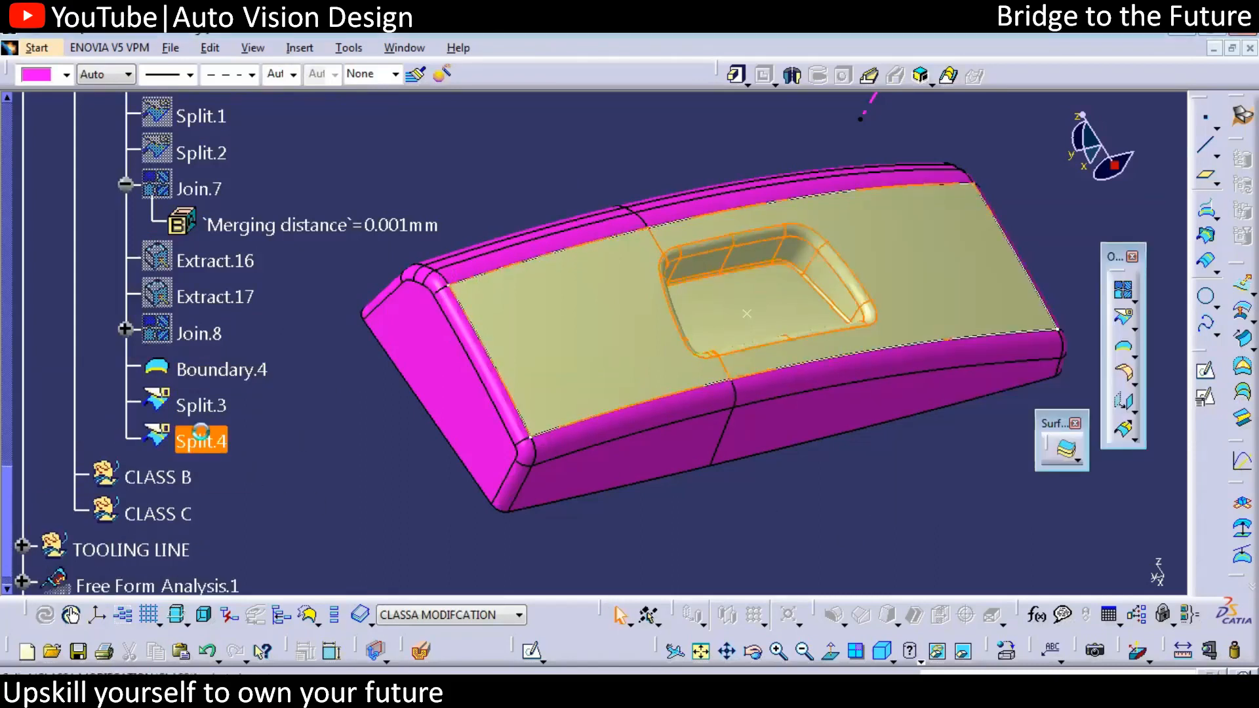
Step: Colour the trimmed top surface Split.4 cyan and hide Boundary.4
left_click(67, 74)
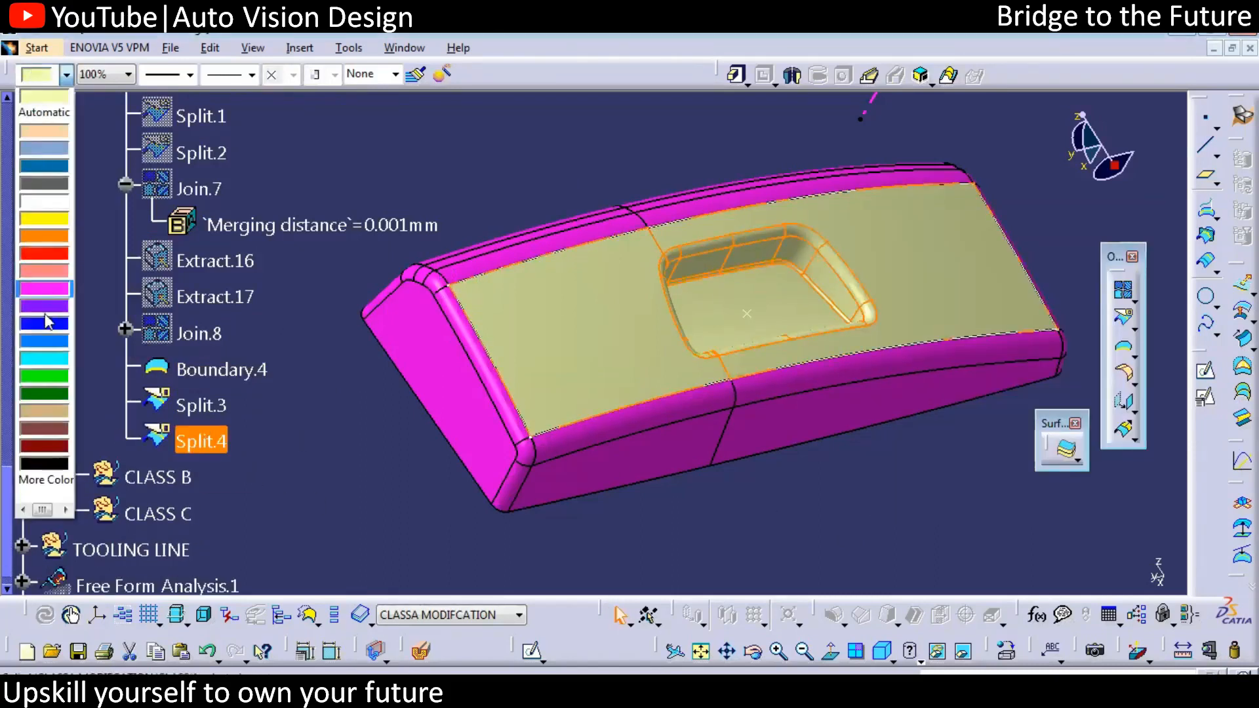
left_click(375, 466)
left_click(741, 205)
key("space")
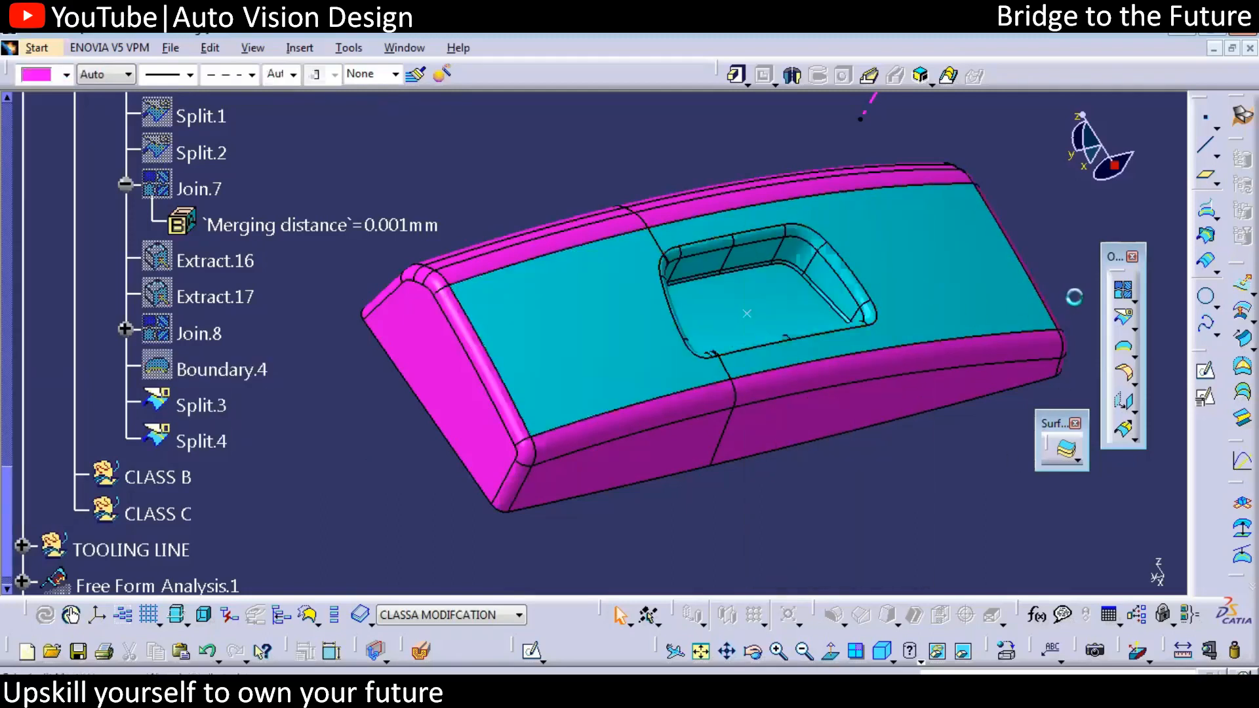
left_click(1125, 292)
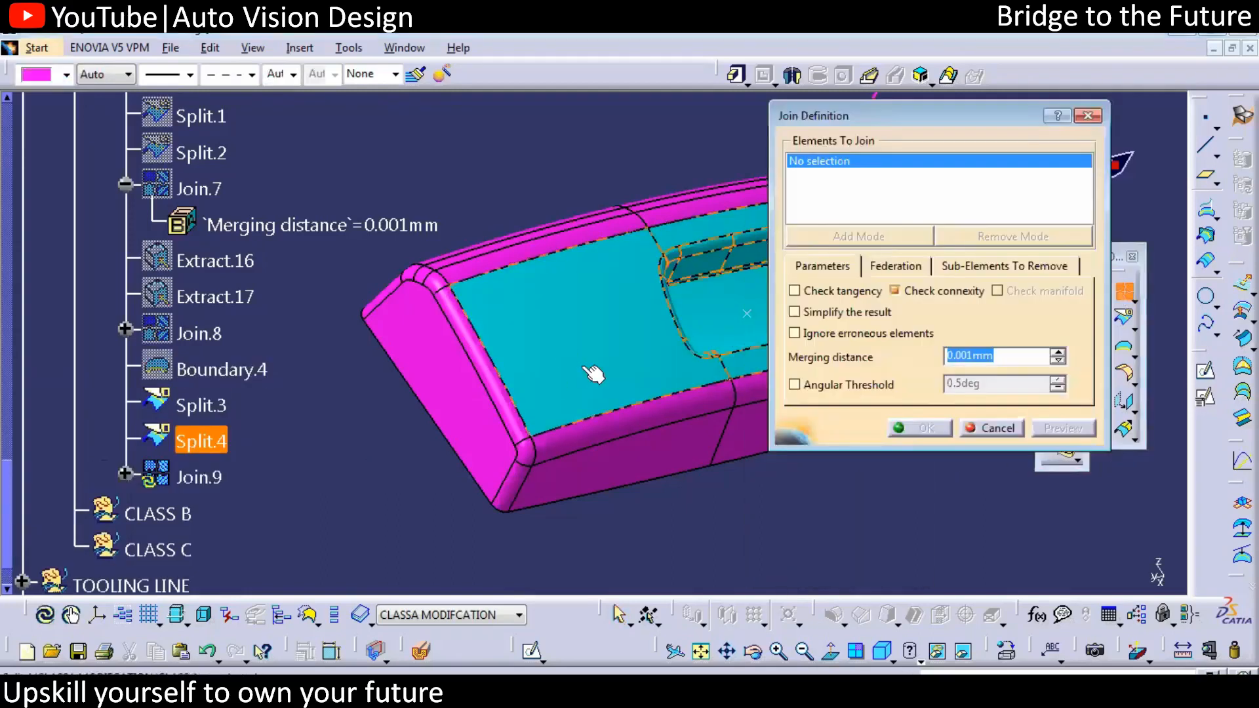
middle_click_drag(560, 387, 573, 281)
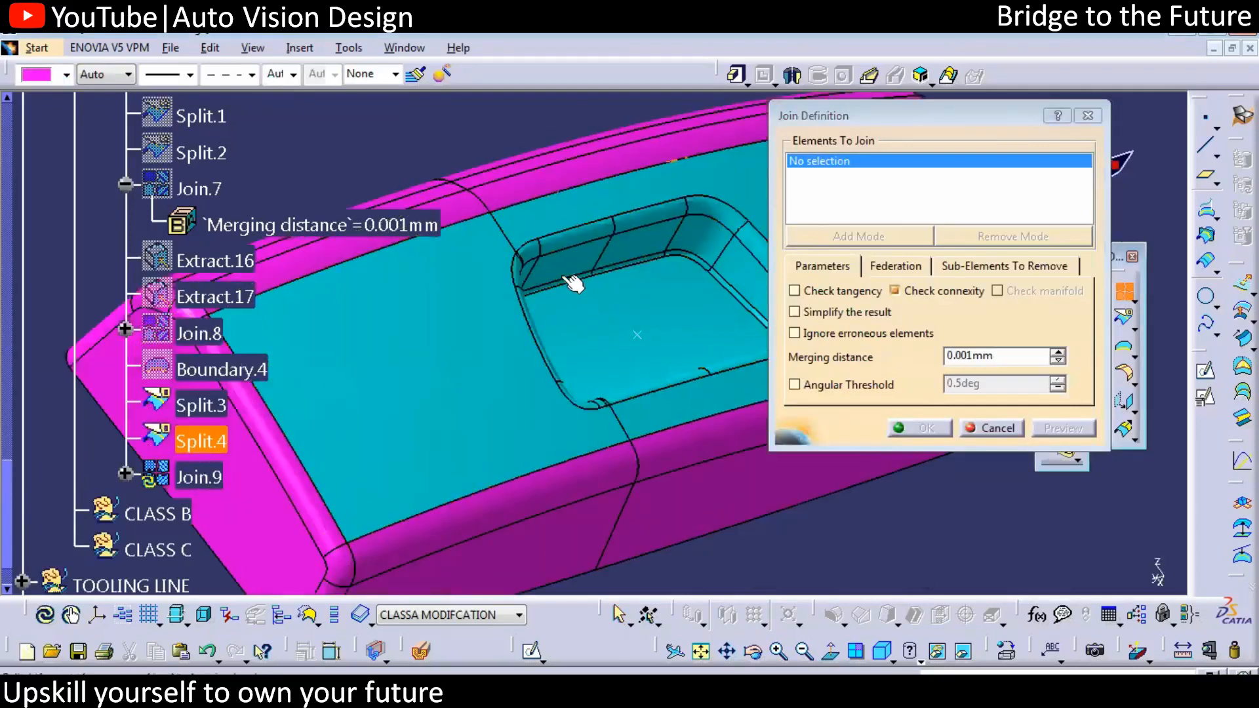
left_click(1013, 429)
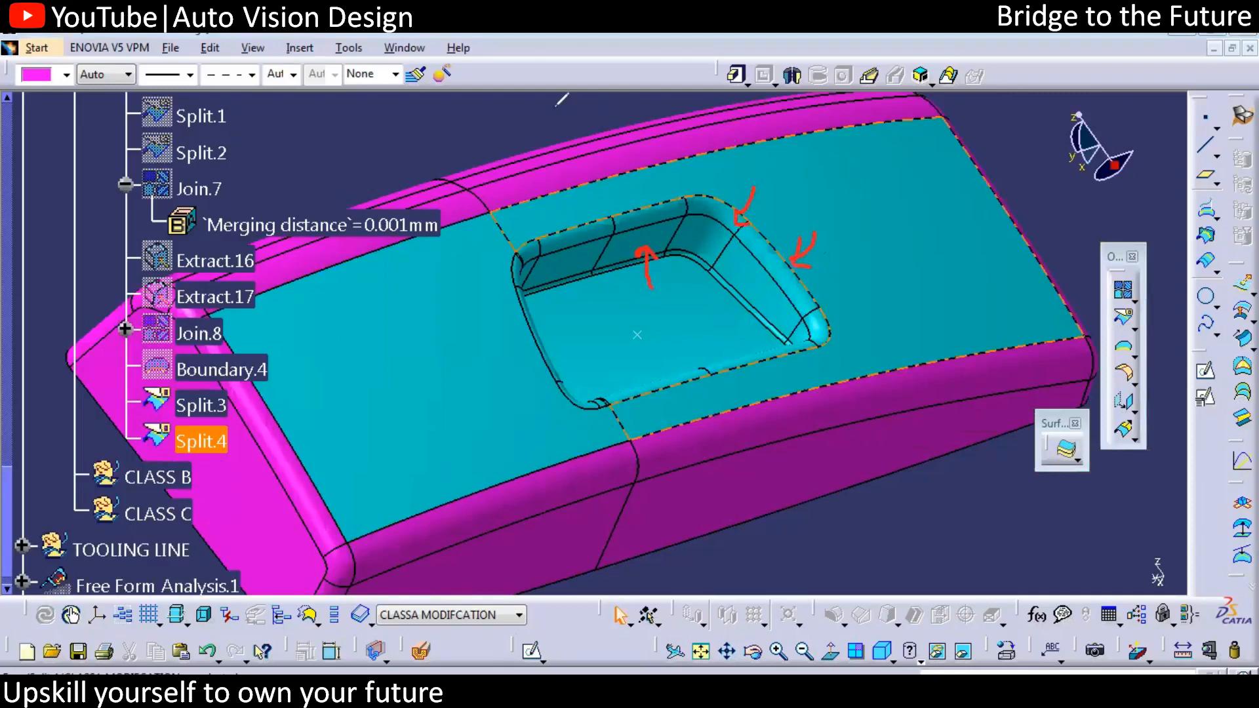
left_click(780, 249)
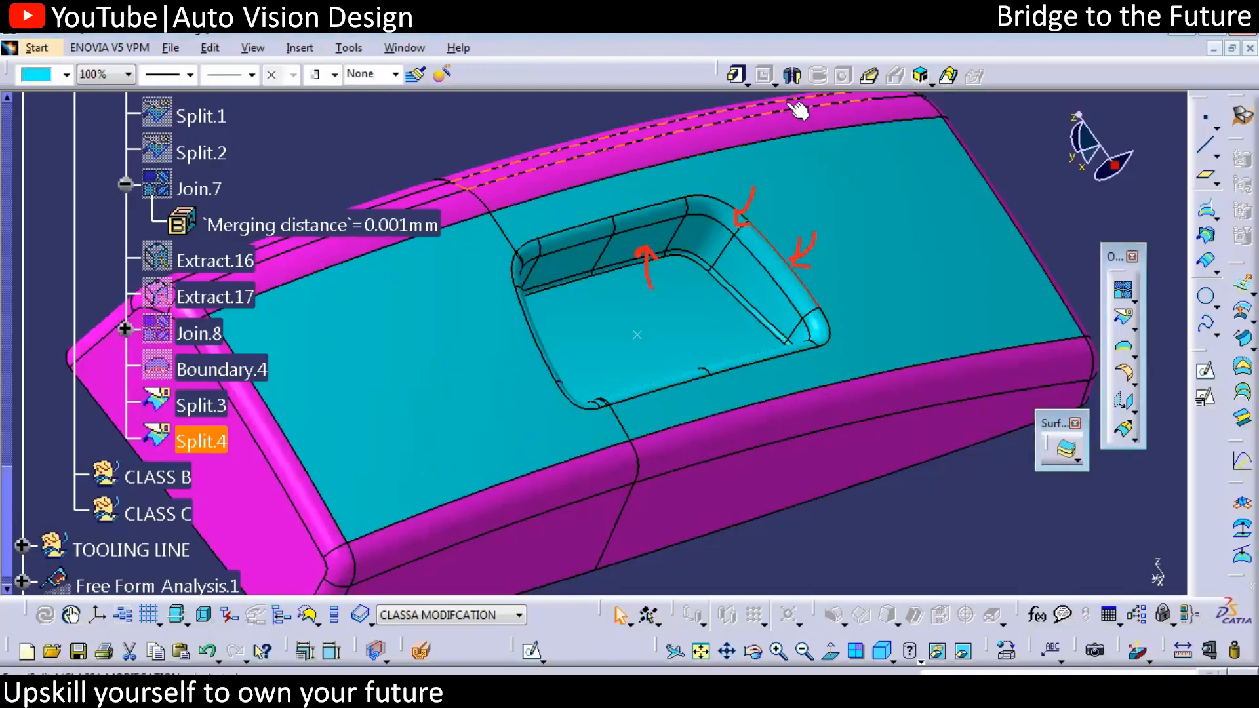
left_click(375, 185)
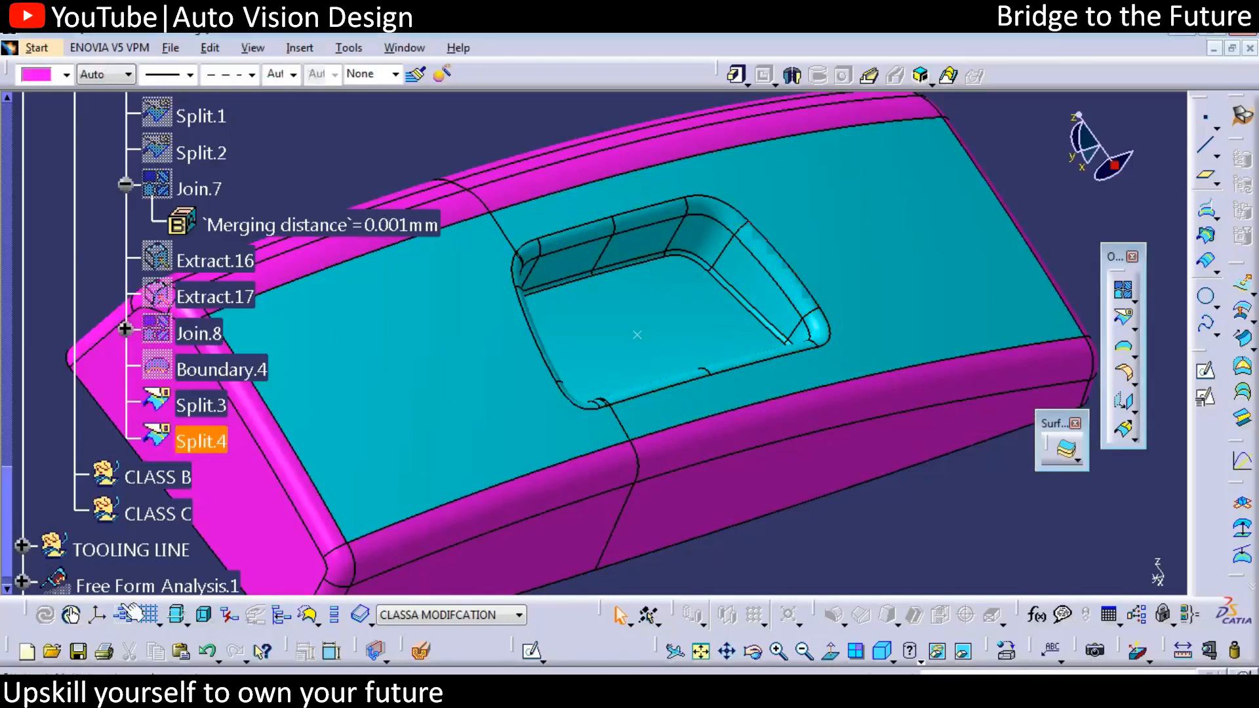
Step: Join Split.3 and Split.4 into one surface and check its free boundary
left_click(217, 442)
left_click(917, 519)
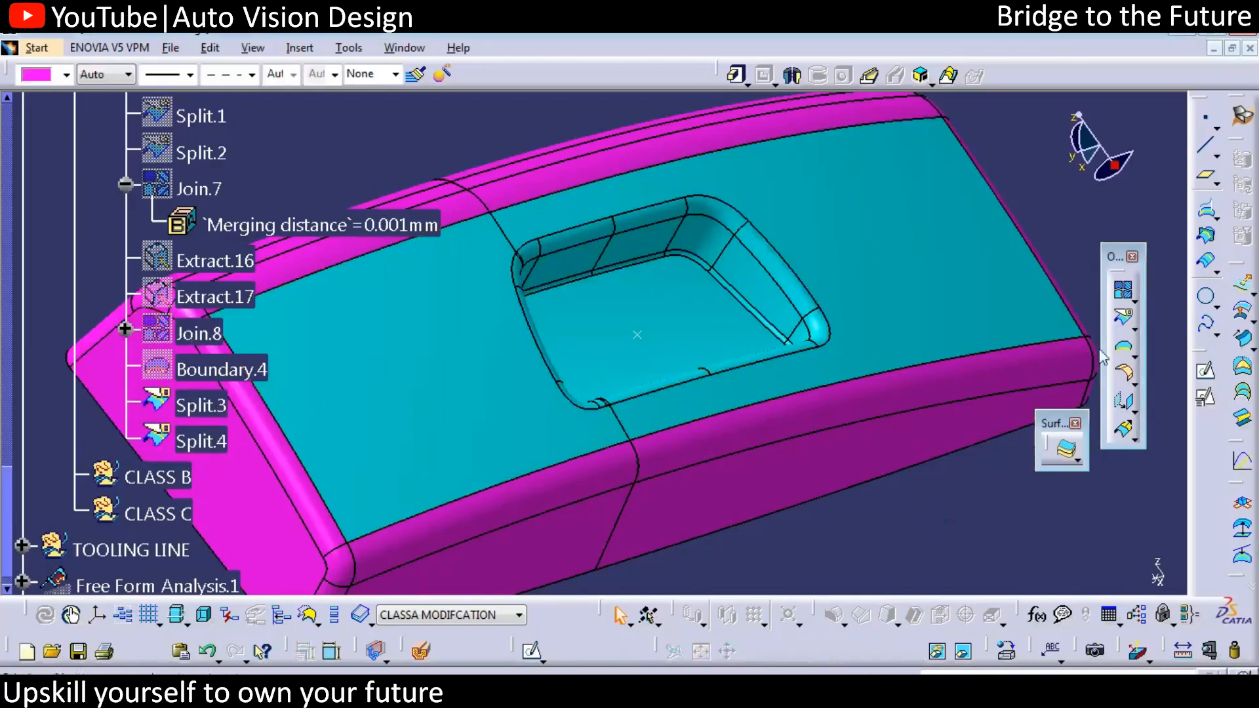
left_click(1123, 299)
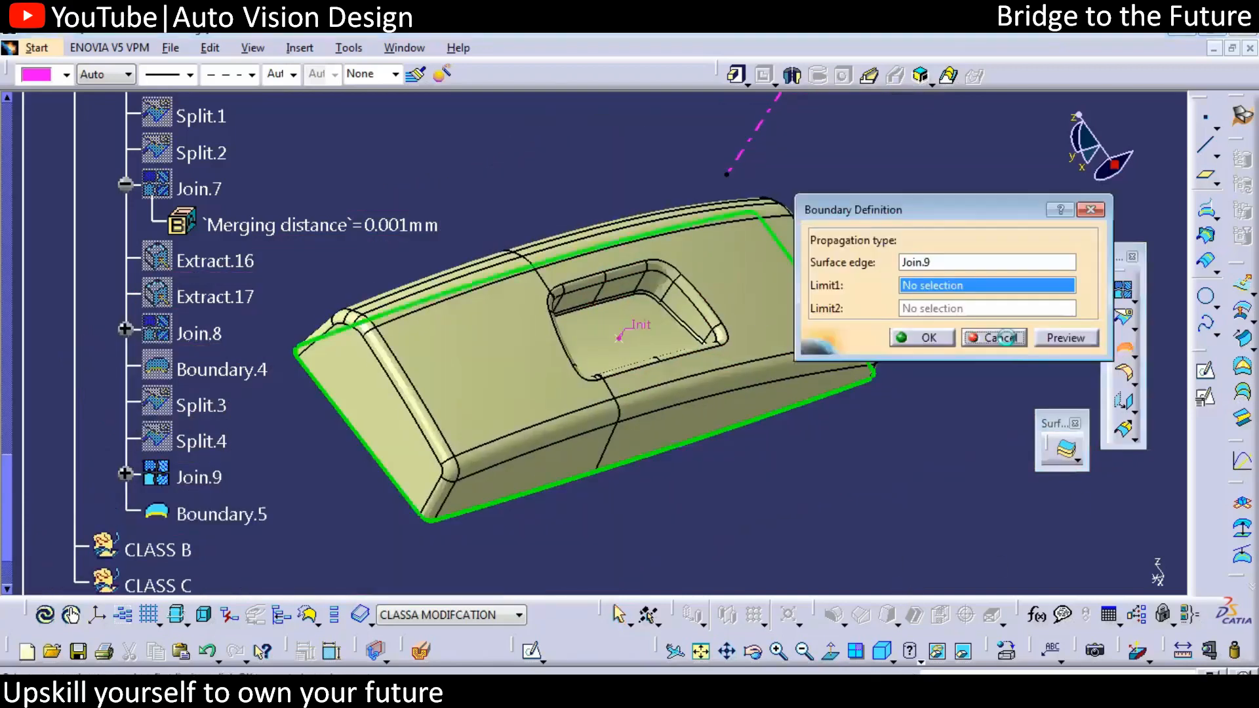
Step: Rename the joined surface Join.9 as MODIFIED CALSS A
left_click(198, 477)
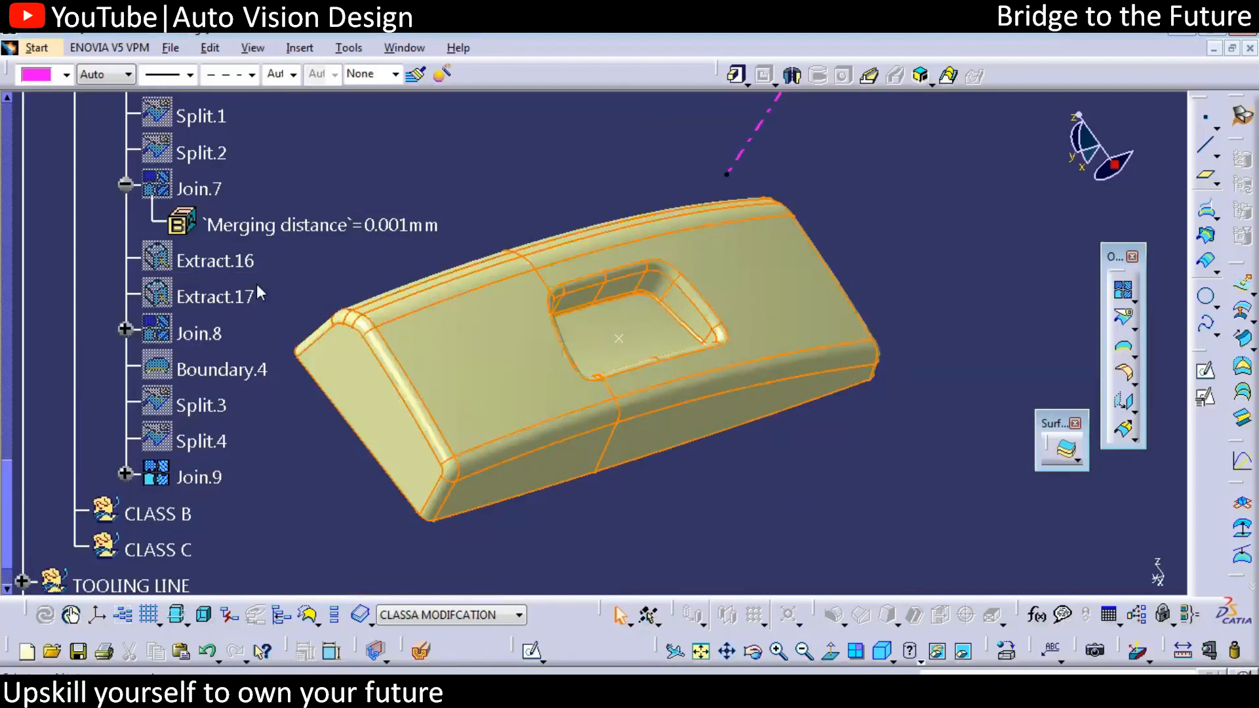
left_click(274, 177)
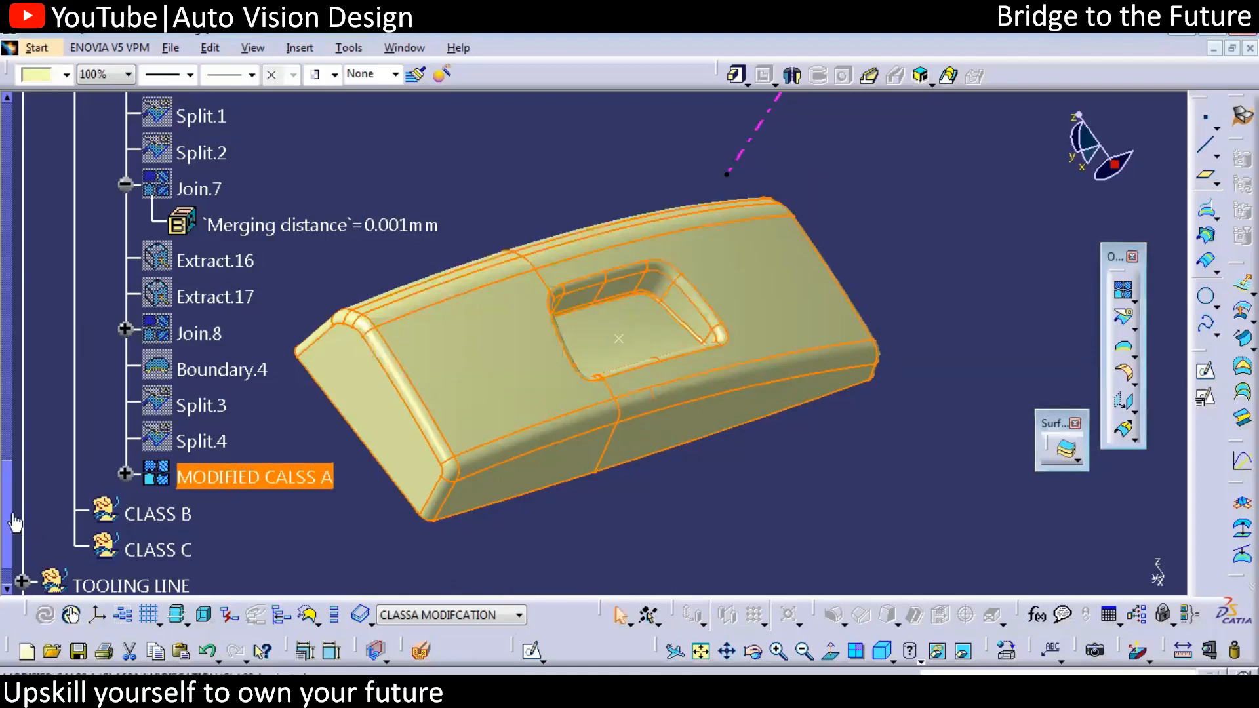
left_click_drag(7, 554, 7, 569)
left_click(695, 510)
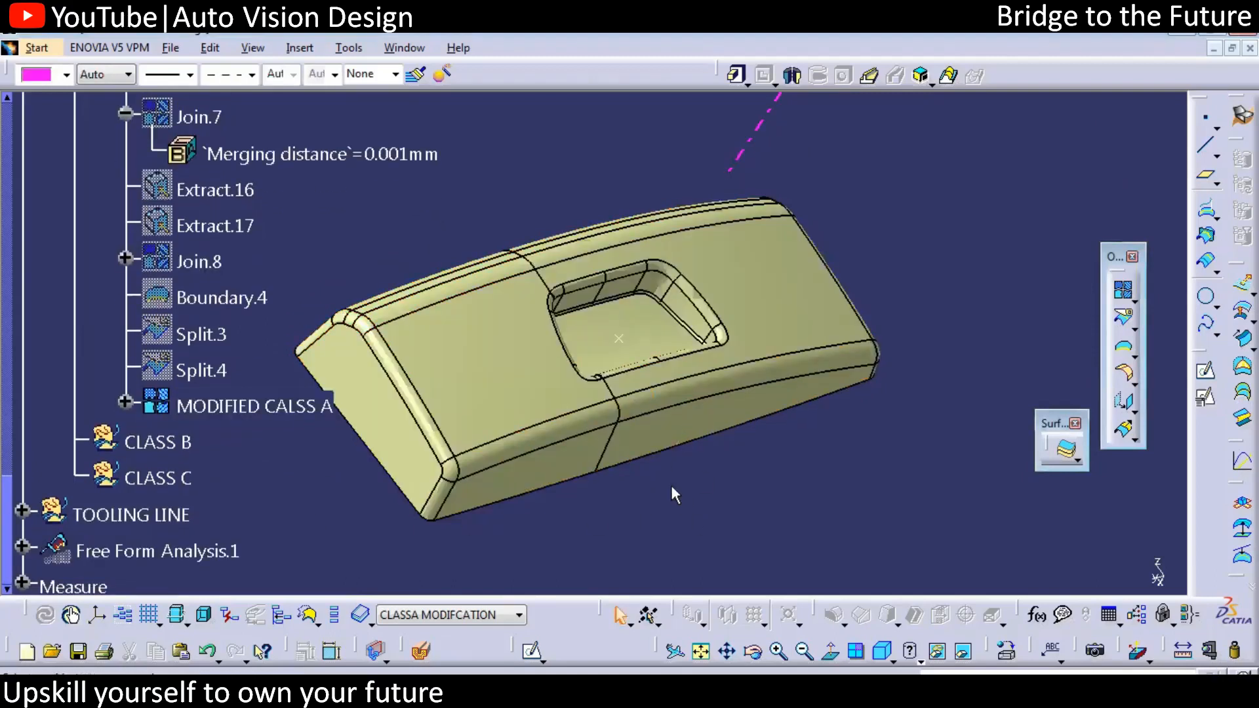
Step: Make CLASS B the active set and offset MODIFIED CALSS A by 1 mm, accepting it without the erroneous sub-elements
double_click(166, 442)
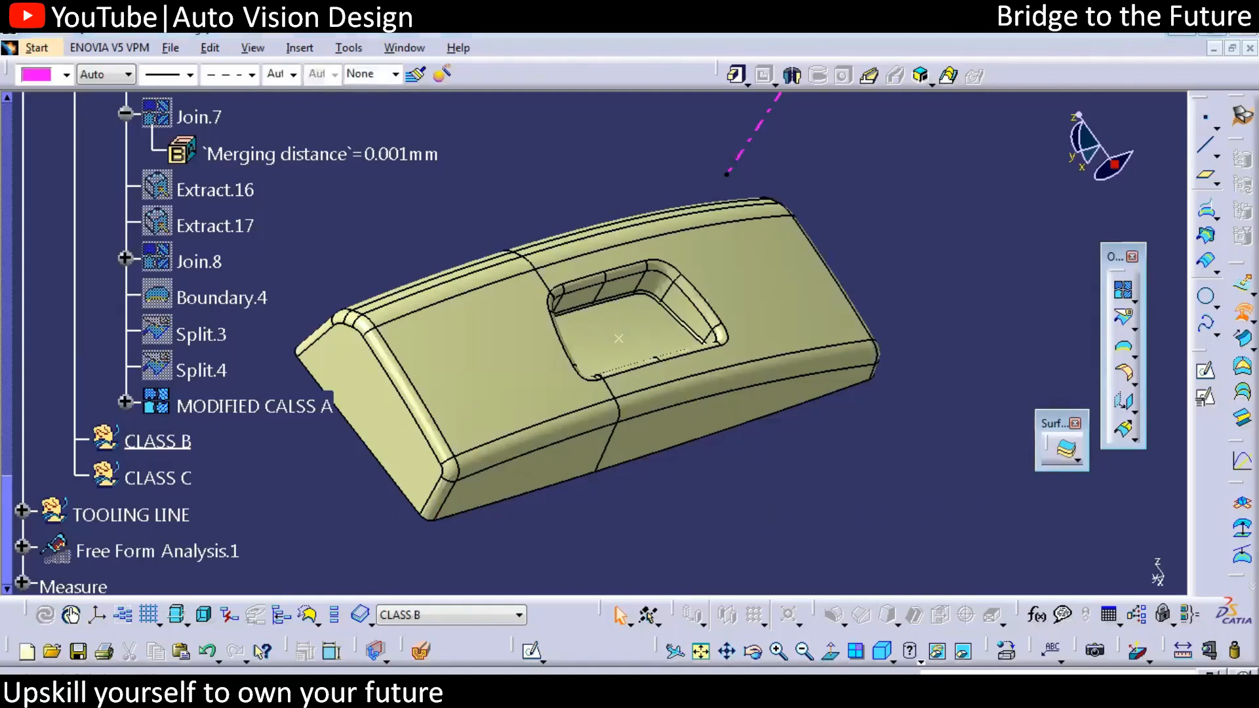
left_click(618, 338)
type("1")
left_click(1133, 483)
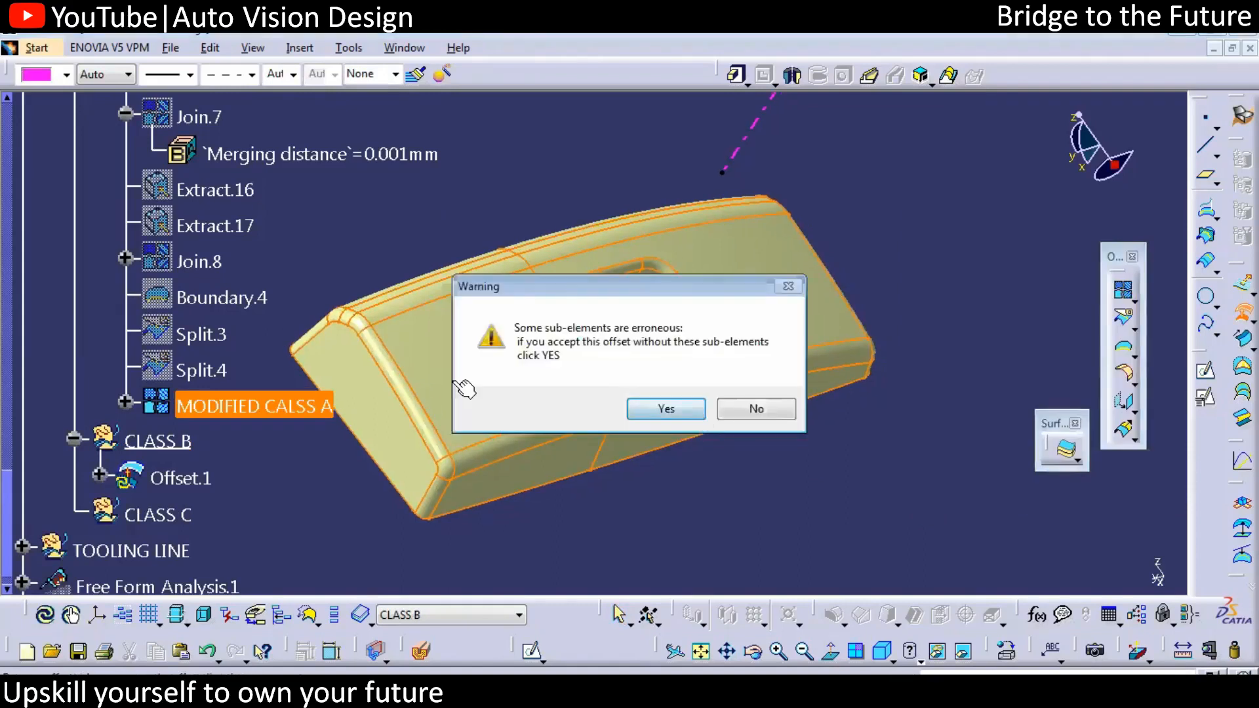
left_click(666, 408)
left_click(990, 483)
Step: Colour the MODIFIED CALSS A surface dark green to distinguish it from the offset
middle_click_drag(722, 426, 470, 363)
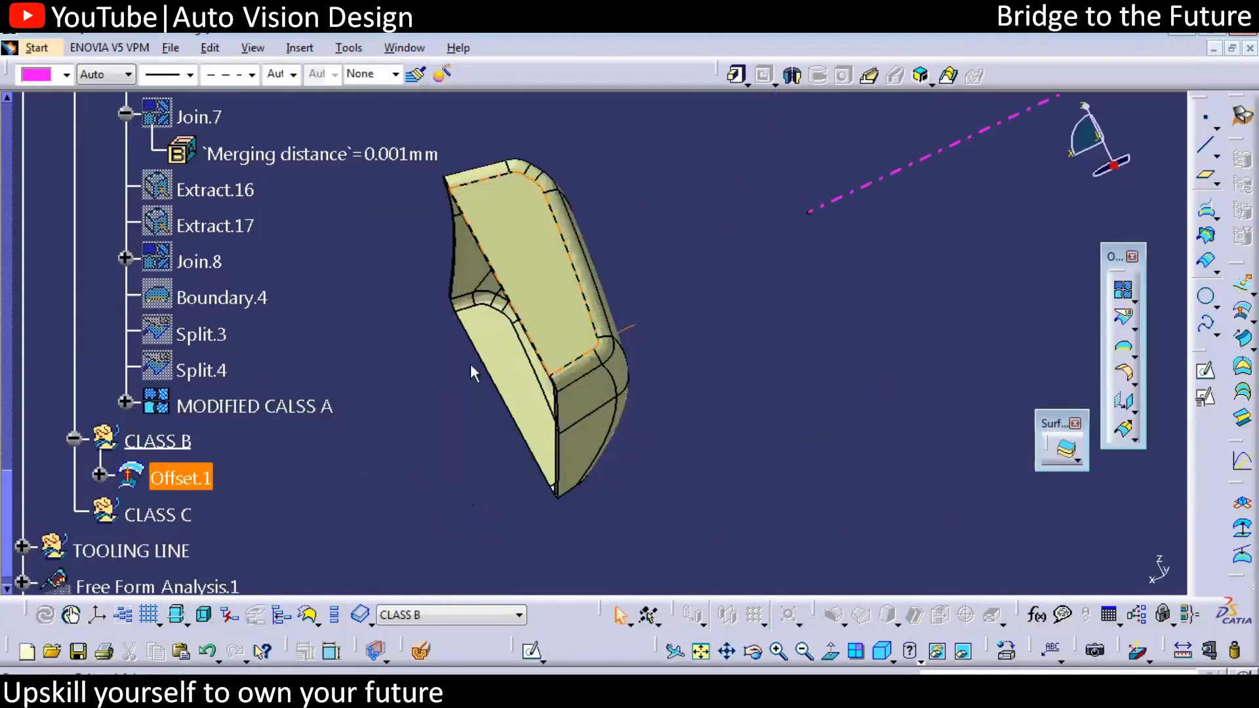
left_click(256, 406)
left_click(66, 74)
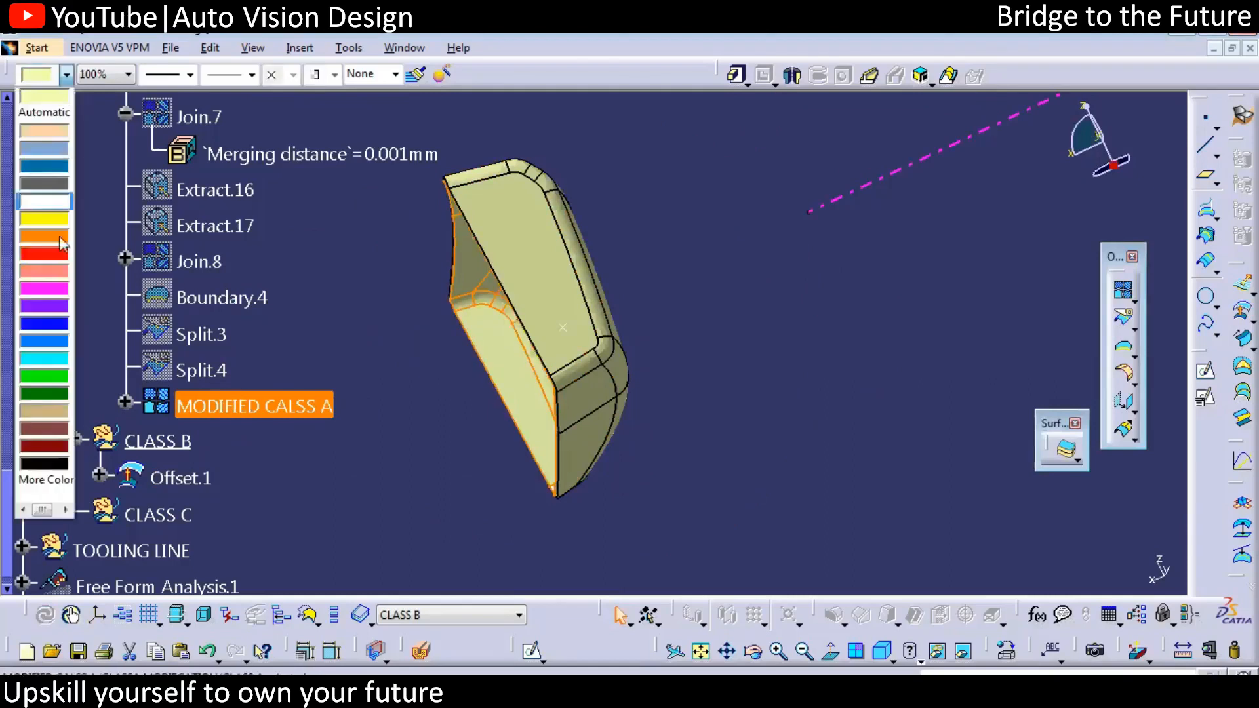
left_click(44, 393)
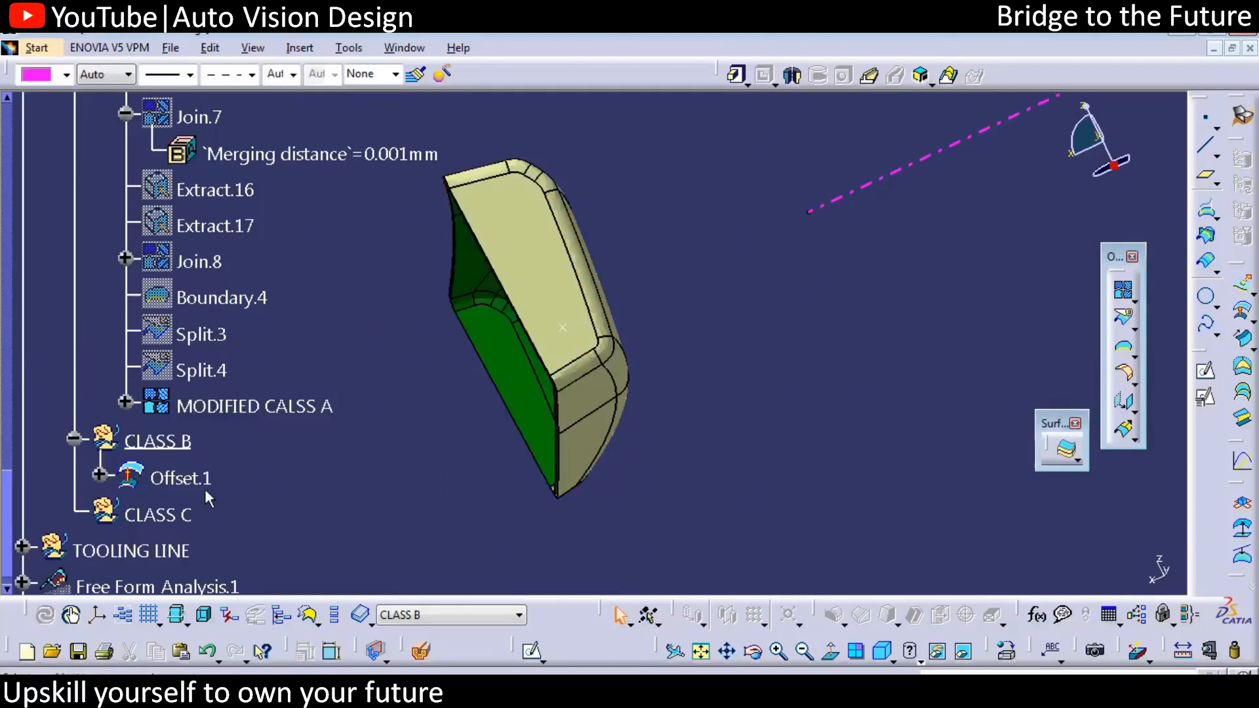
Step: Edit Offset.1 to lie inside the CLASS A surface at 2 mm and view the button's underside
double_click(181, 478)
left_click(994, 488)
middle_click_drag(351, 429, 643, 459)
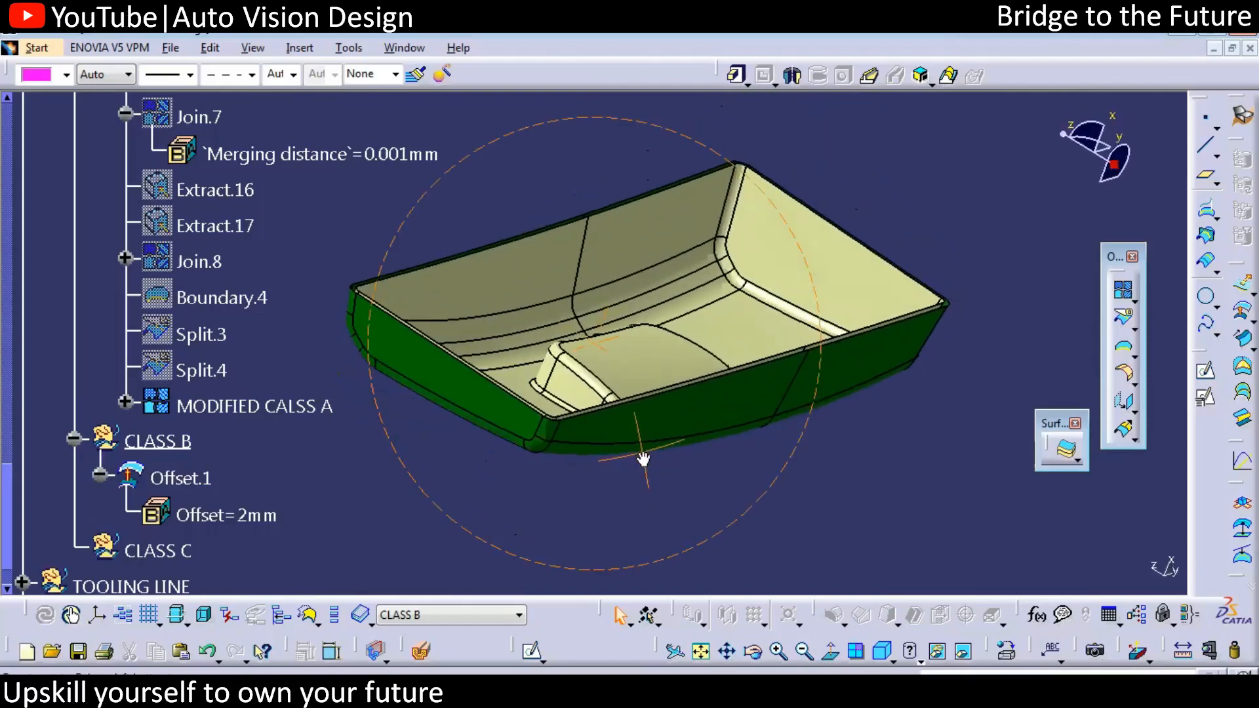
Step: Make CLASS C the active set and extract the open rim boundary of MODIFIED CALSS A with point continuity
right_click(183, 548)
left_click(263, 303)
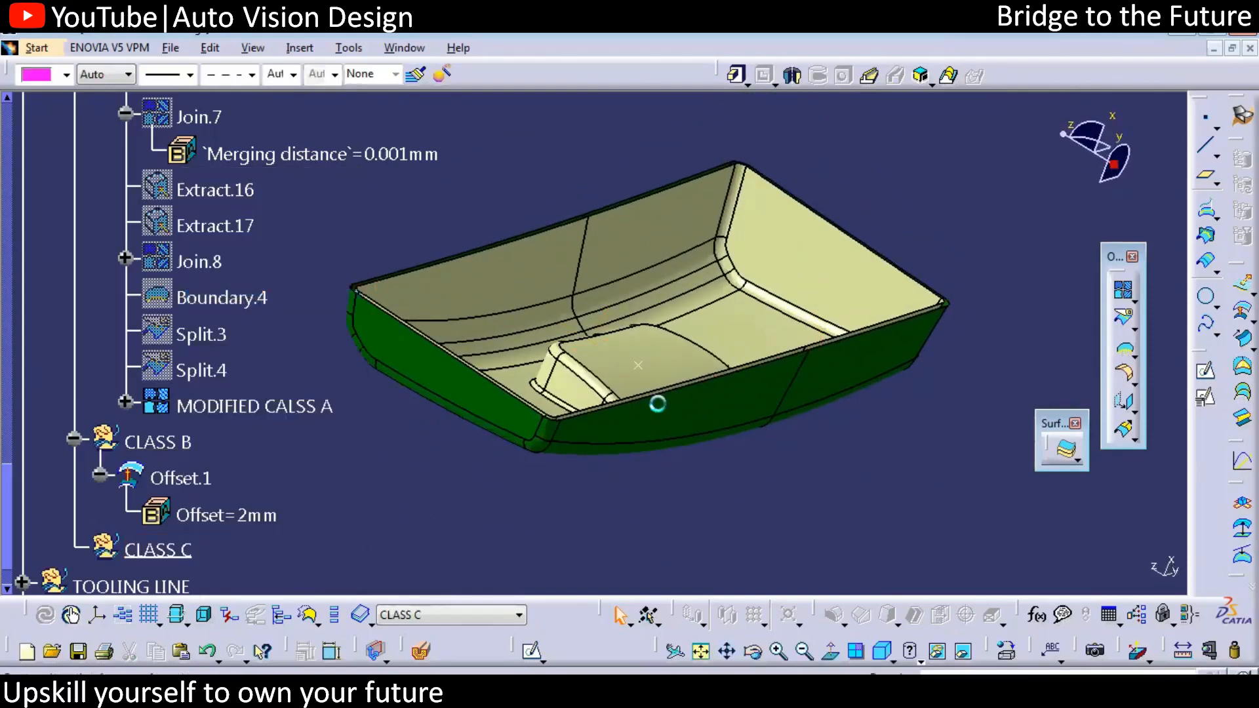
left_click(649, 403)
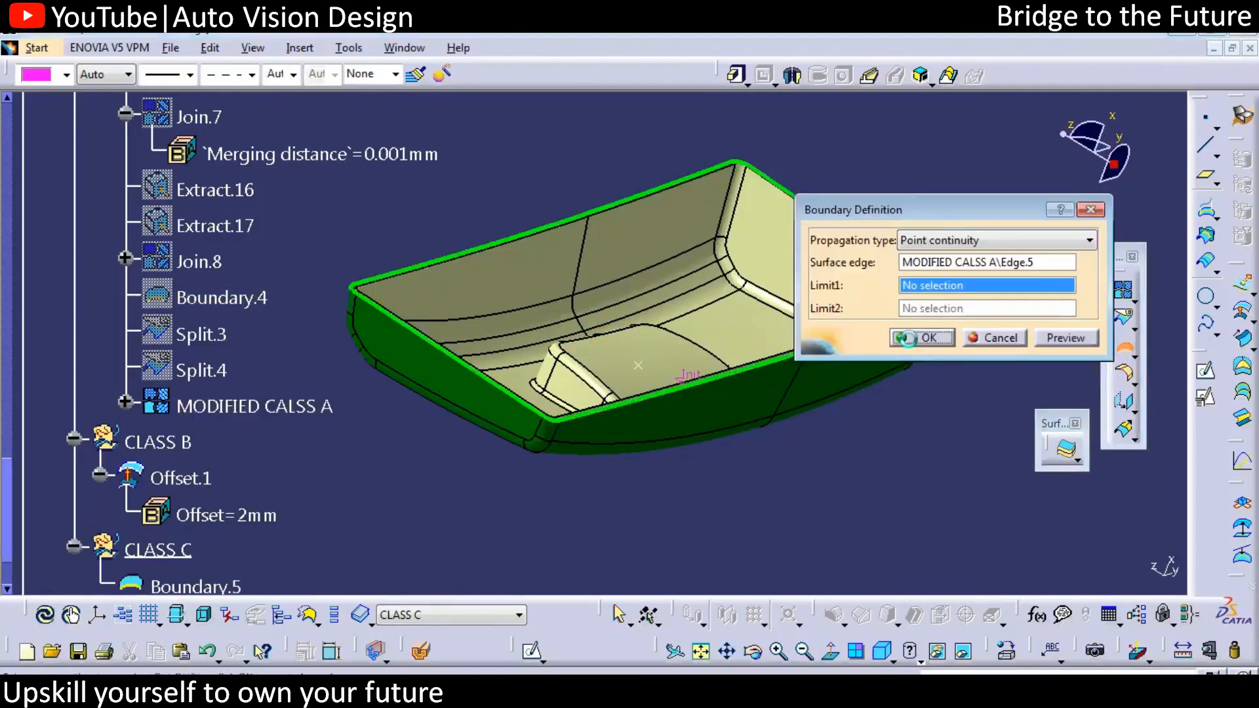
left_click(921, 337)
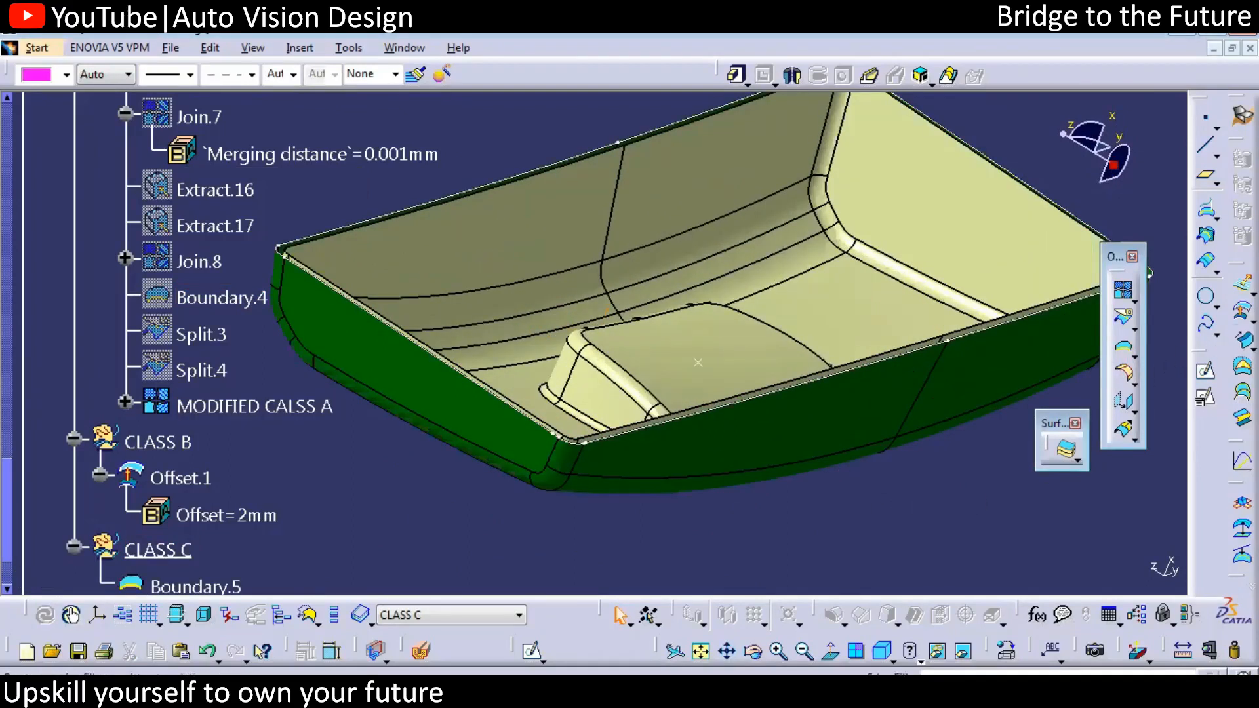
Step: Sweep a line surface with draft direction along Boundary.5, using TOOLING LINE as direction, a 90° angle and a 3 mm length
left_click(1243, 339)
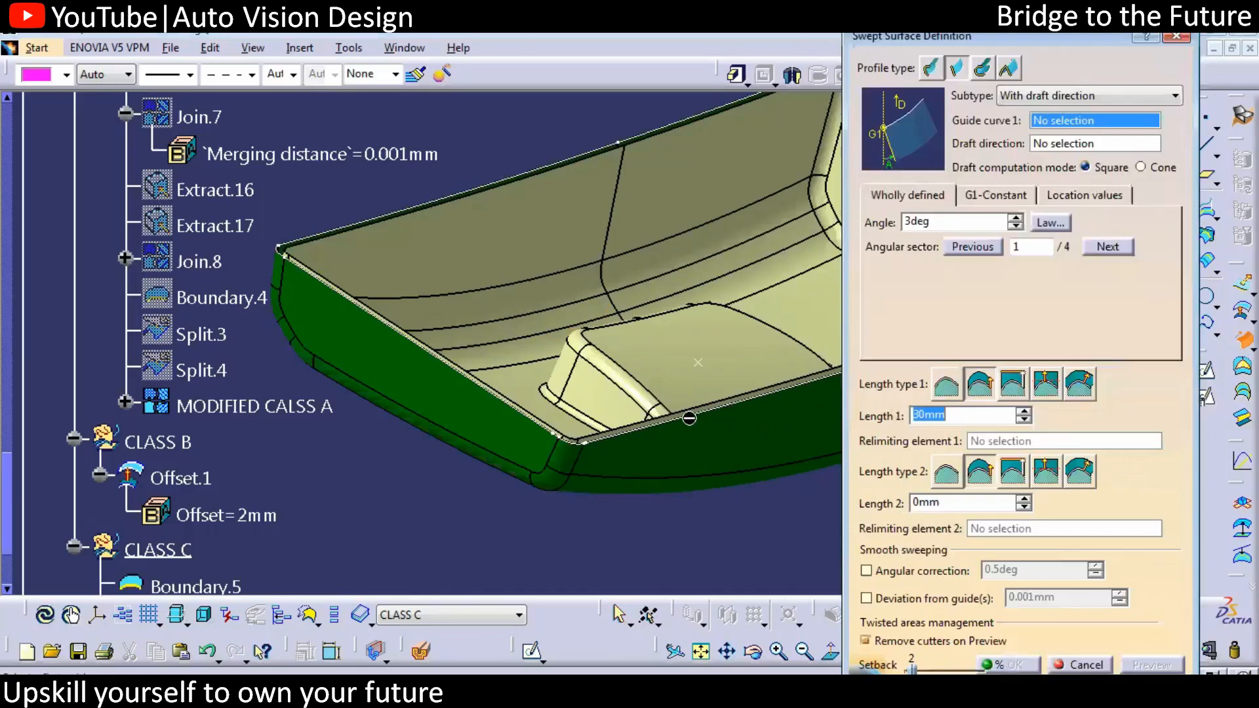
left_click(663, 406)
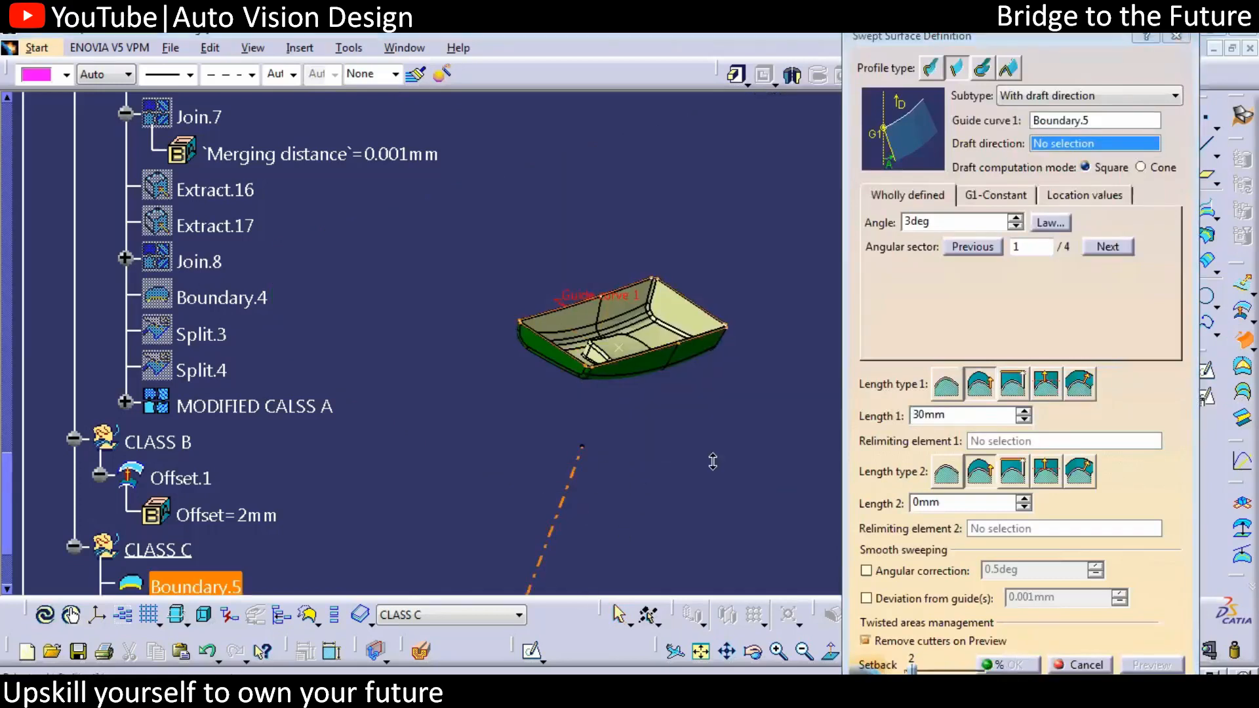
middle_click_drag(713, 461, 714, 406)
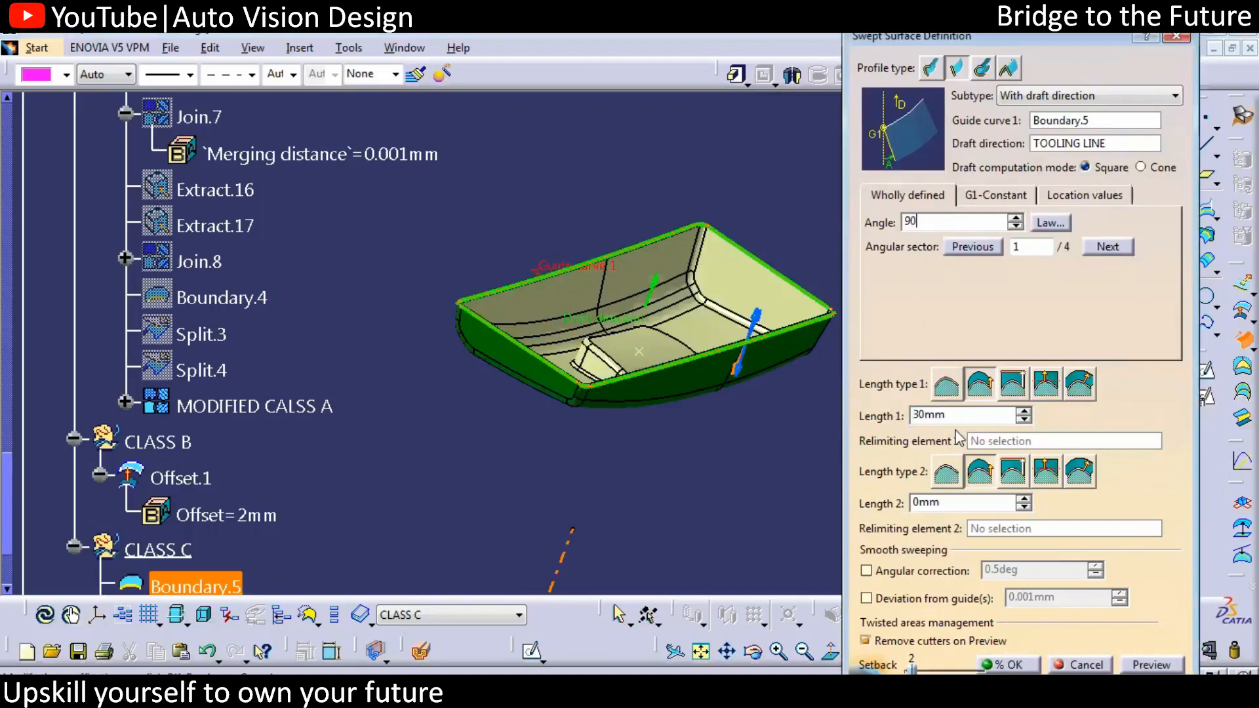
key("Tab")
type("3")
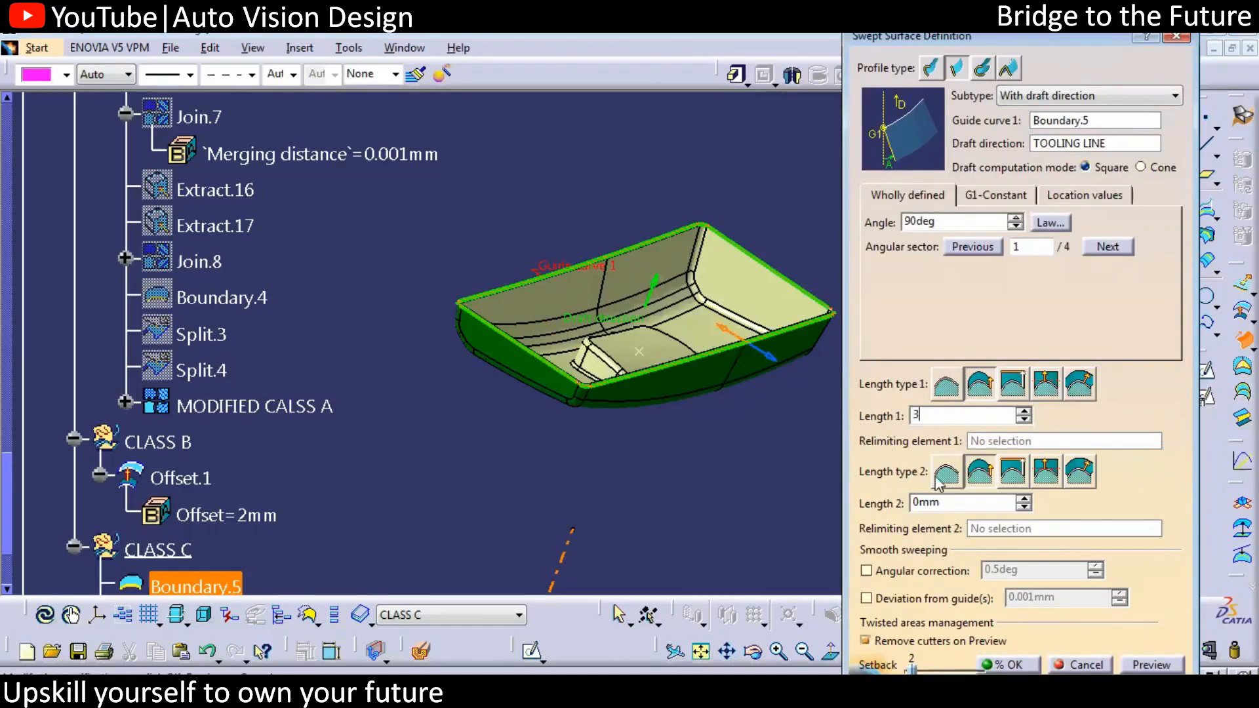
left_click(1135, 660)
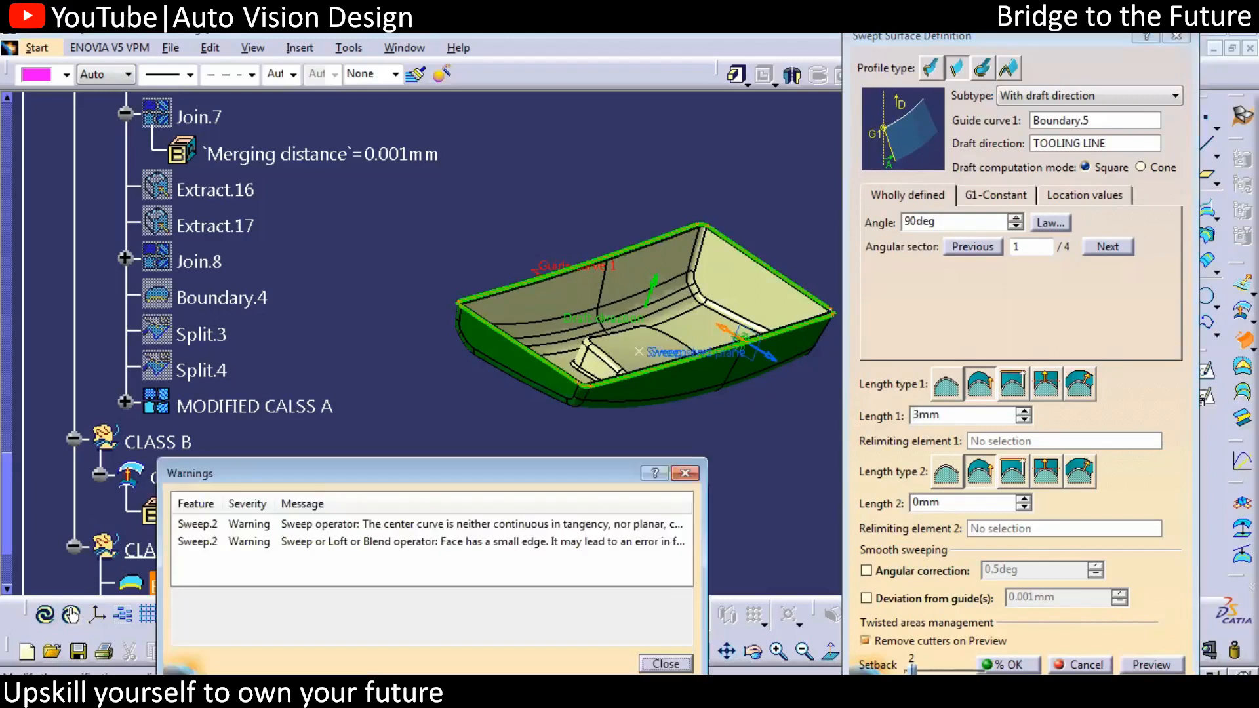
left_click(667, 662)
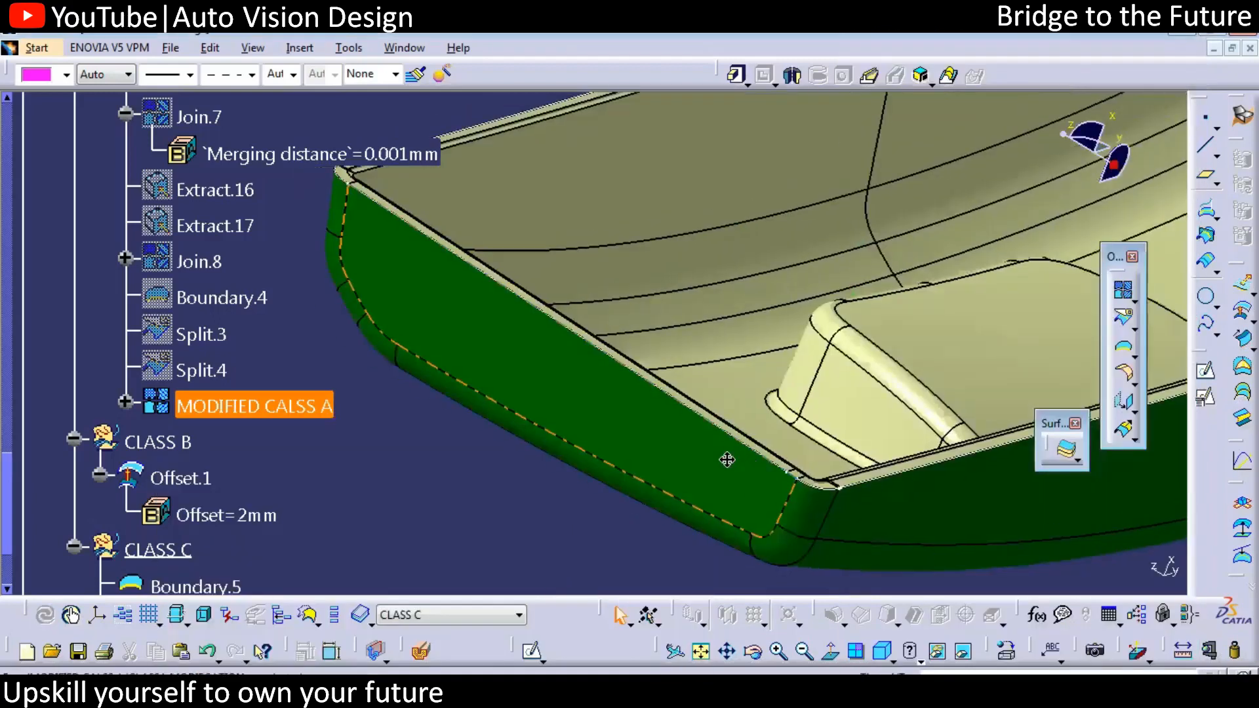
middle_click_drag(725, 455, 514, 421)
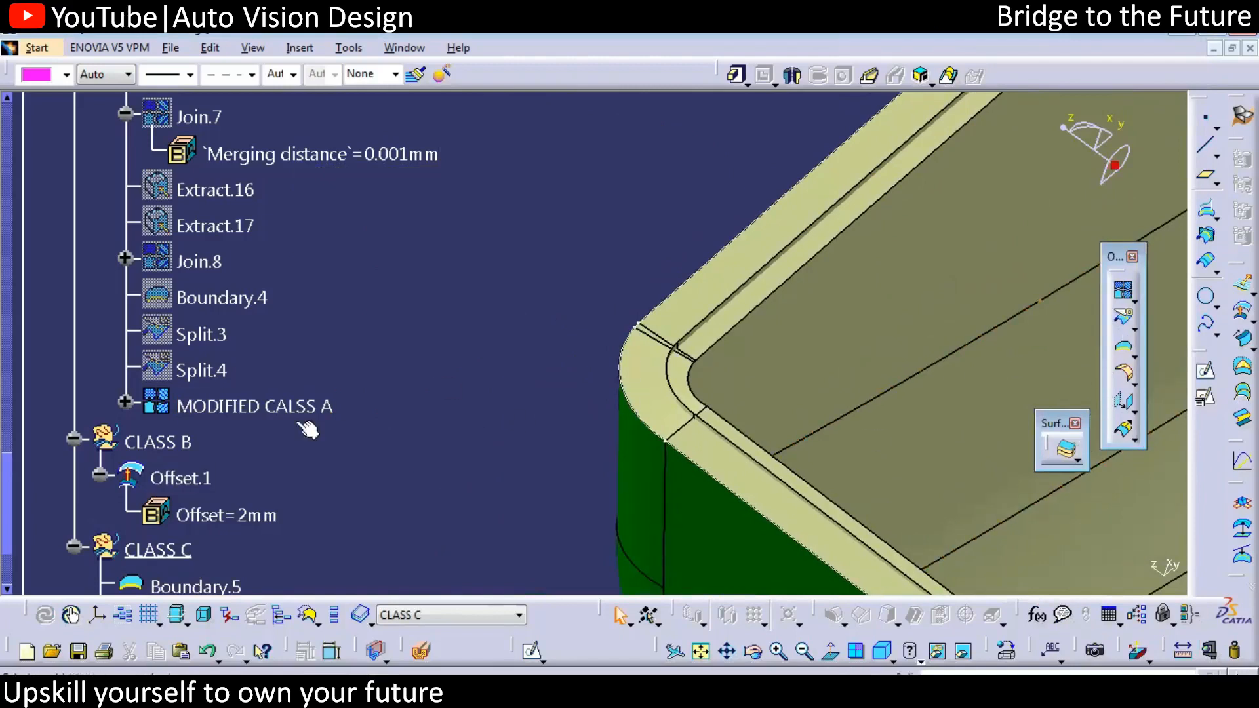
Step: Collapse the CLASS A, CLASS B and CLASS C sets and make CLOSE VOLUME the active set
scroll(32, 518, "down", 2)
right_click(148, 514)
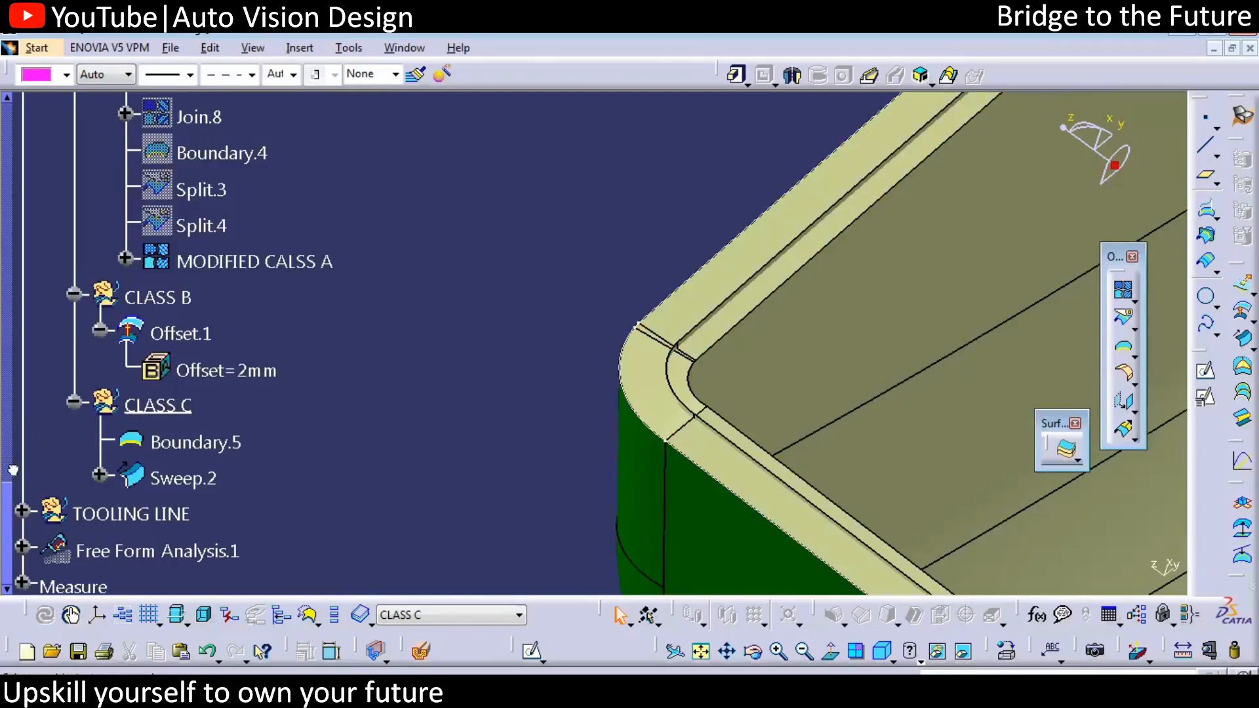
scroll(42, 385, "up", 8)
scroll(156, 192, "up", 5)
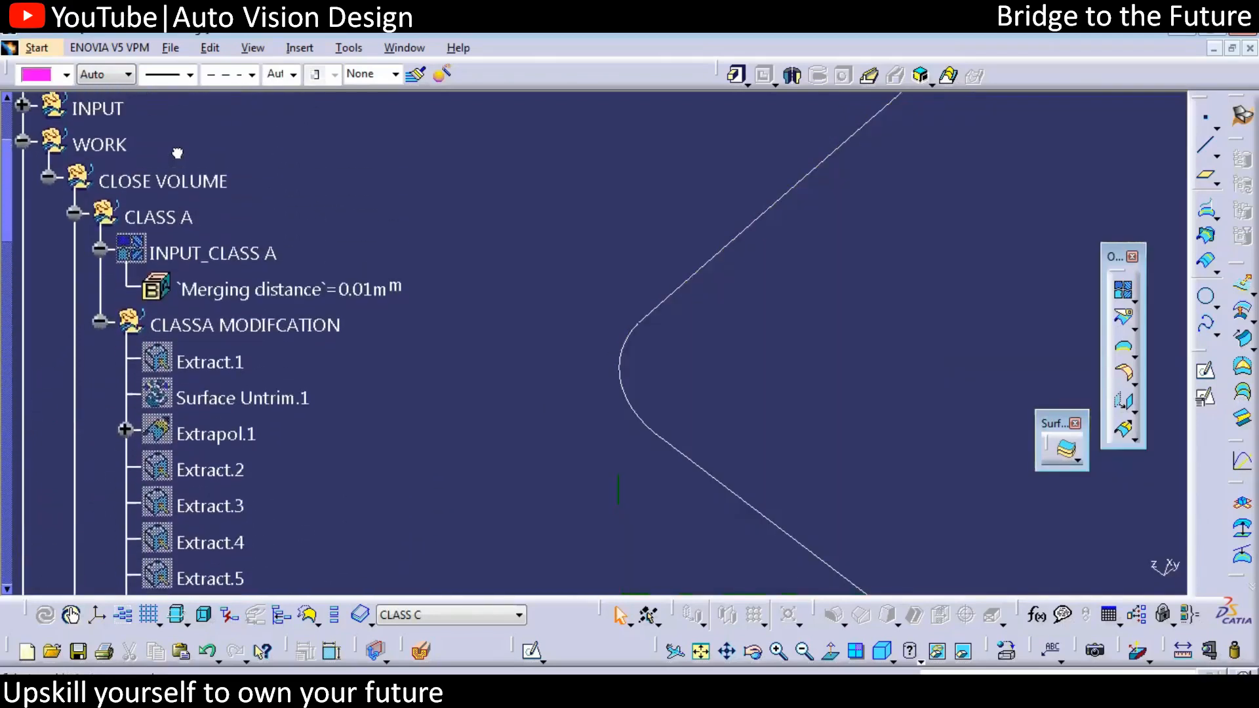
left_click(99, 272)
left_click(74, 237)
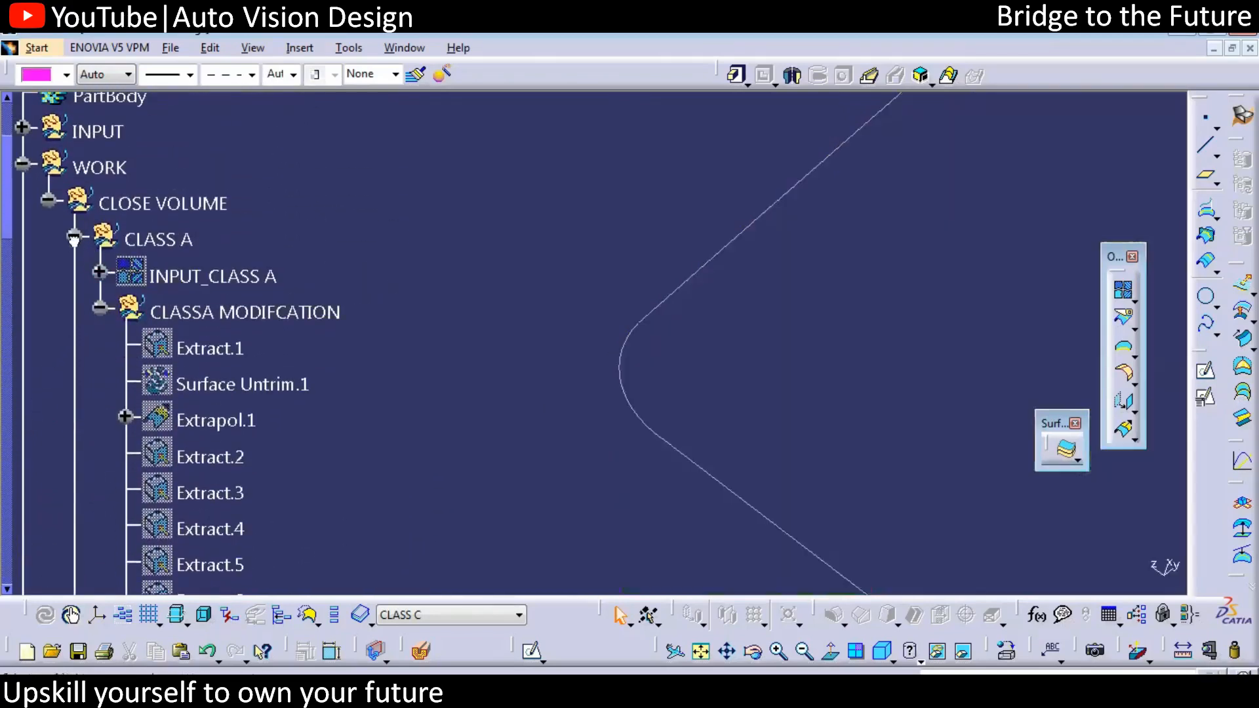
left_click(69, 273)
left_click(69, 308)
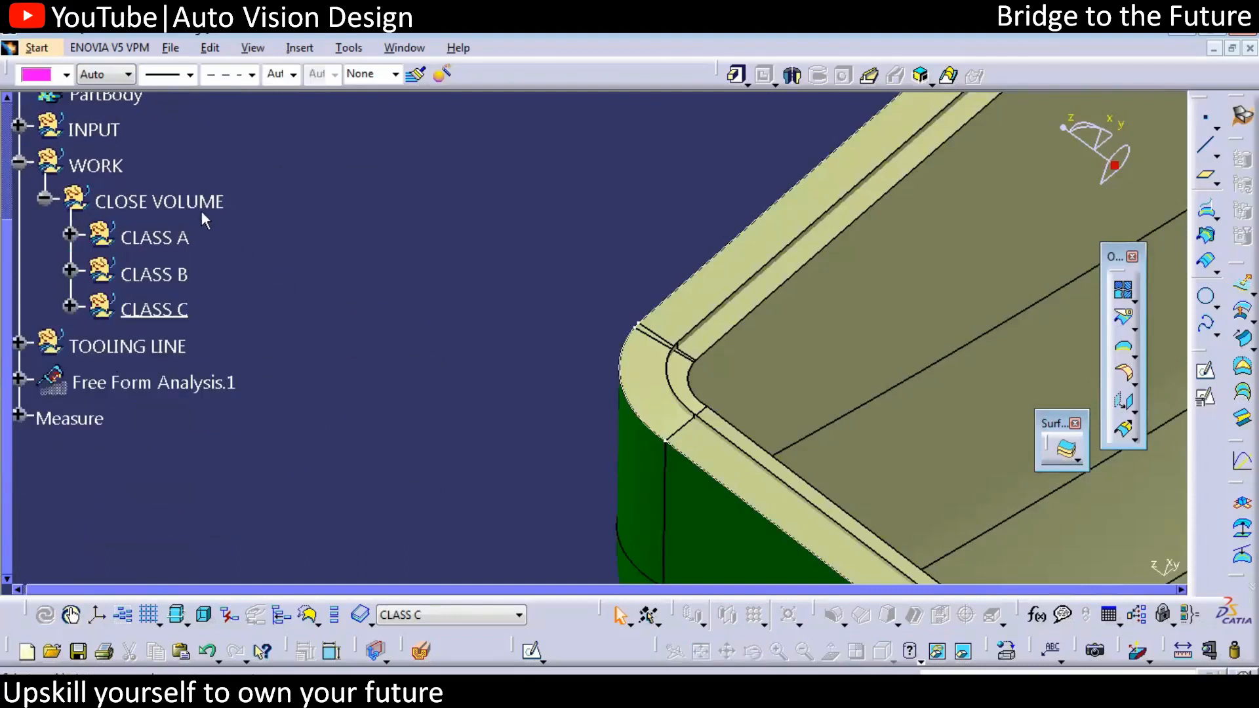
right_click(201, 210)
left_click(249, 342)
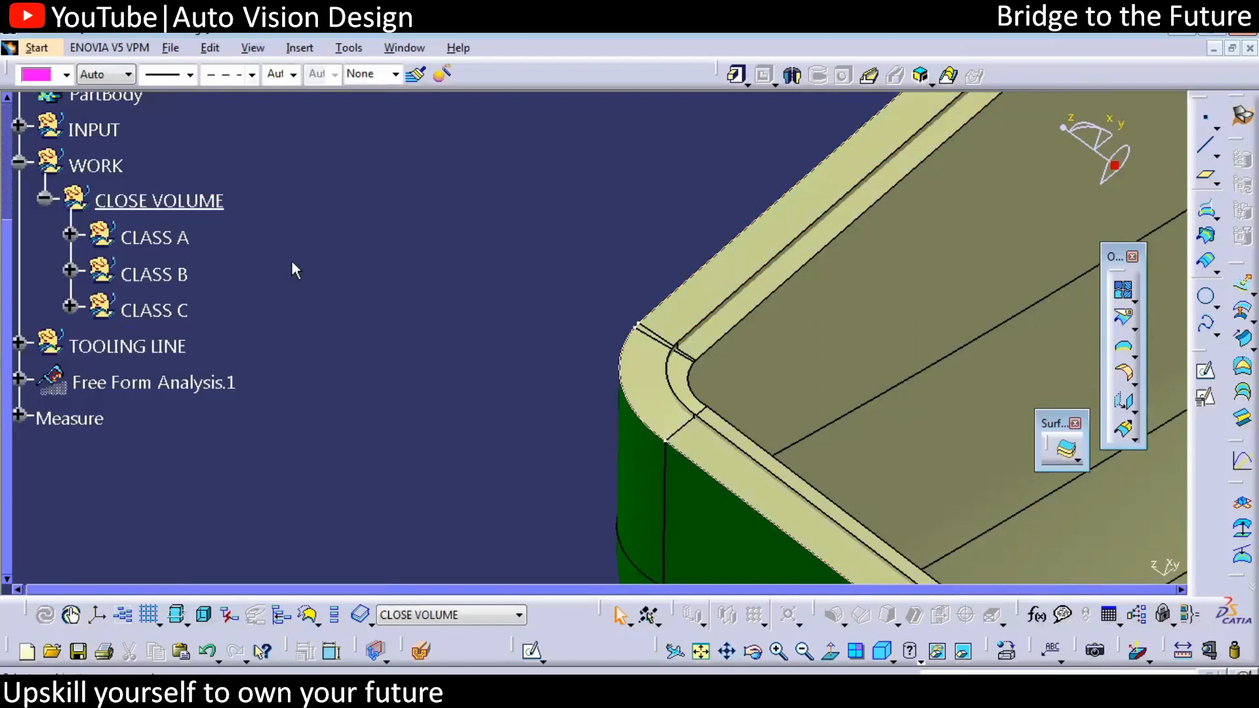
Step: Colour the Offset.1 surface in CLASS B salmon pink
left_click(951, 308)
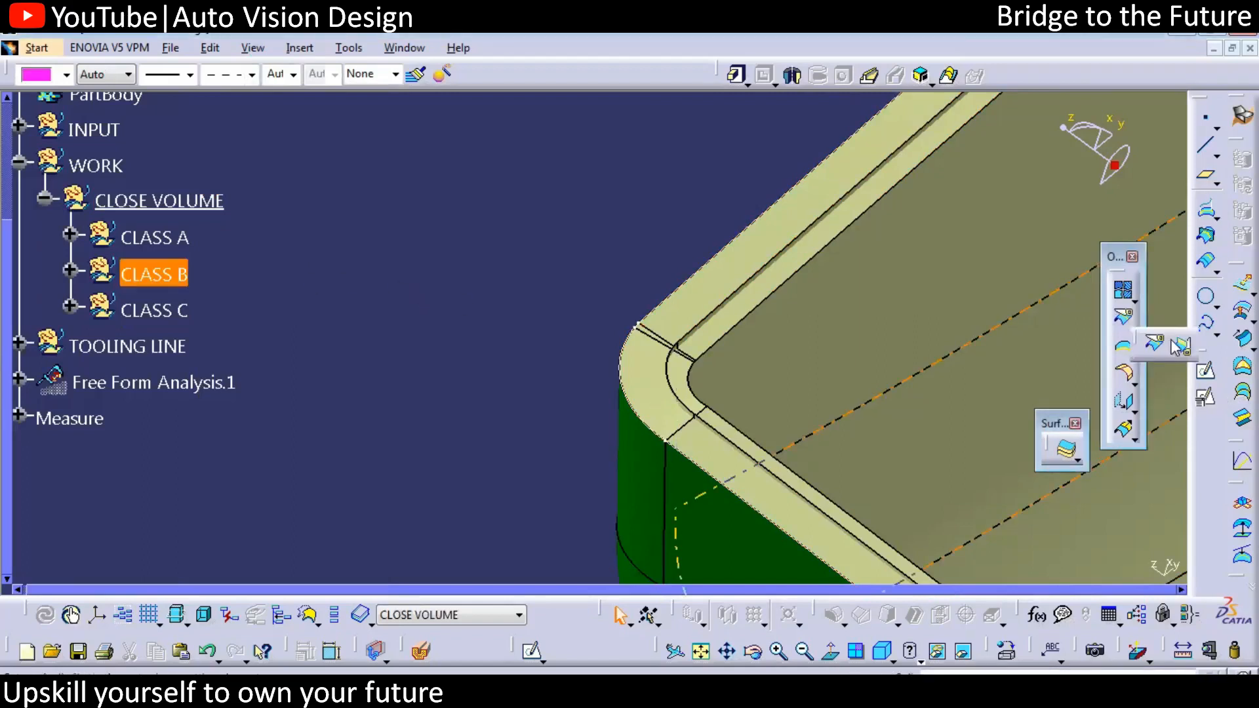
left_click(1124, 319)
middle_click_drag(532, 362, 639, 233)
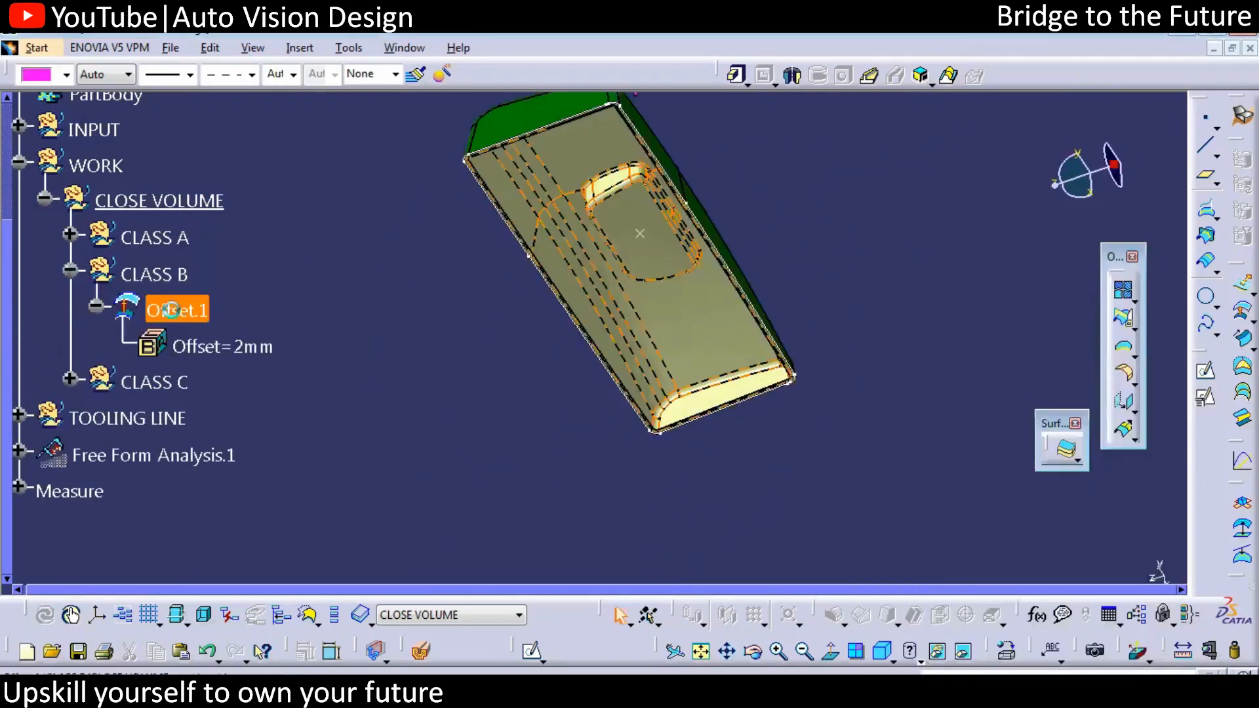
left_click(66, 74)
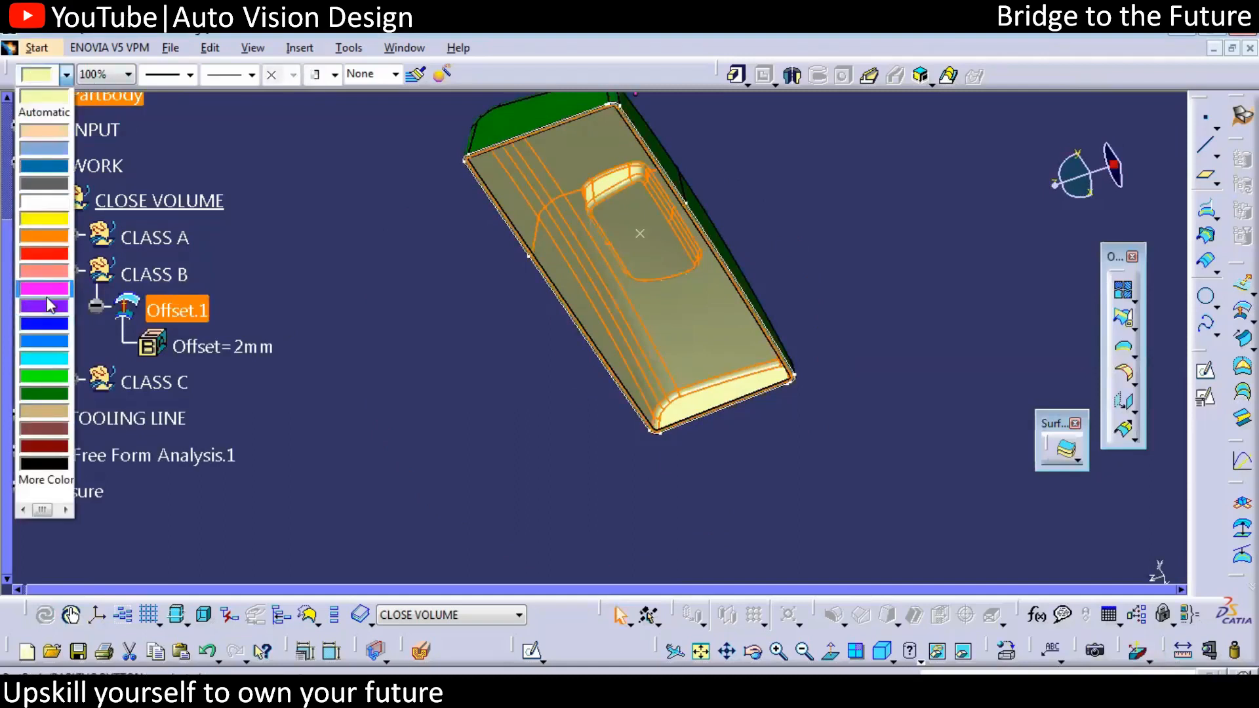
left_click(43, 288)
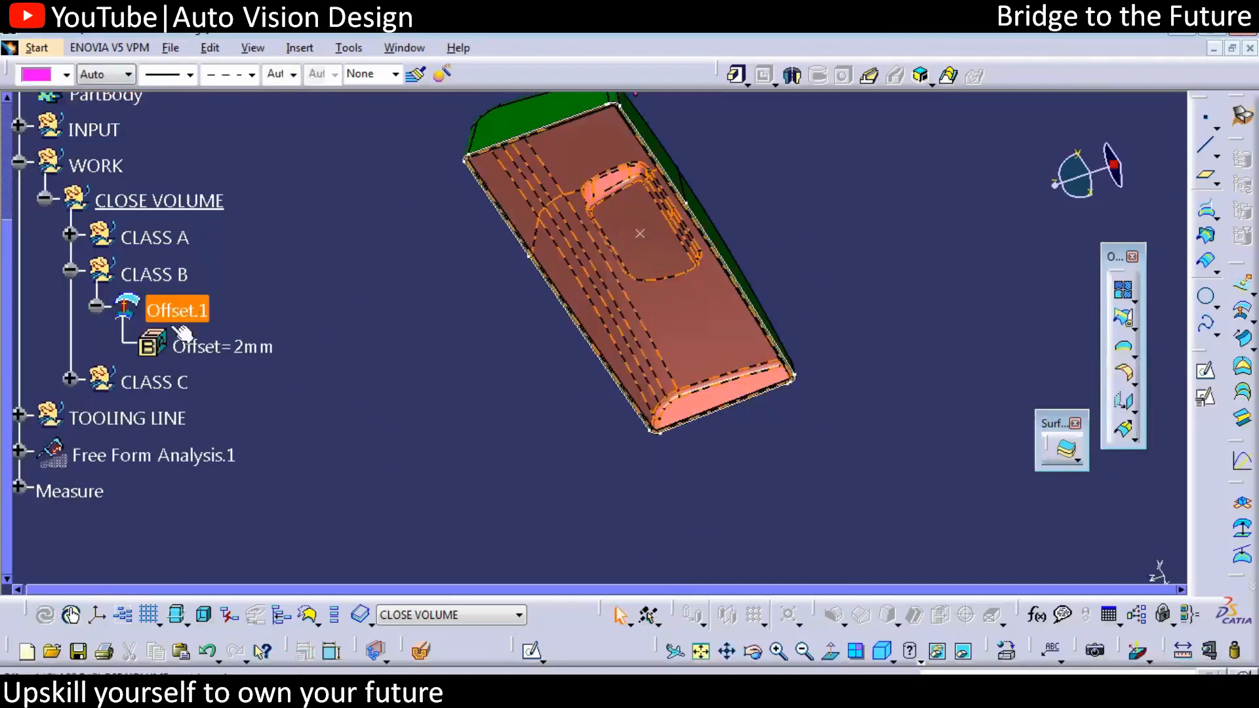
Step: Expand the CLASS C set and colour the Sweep.2 surface yellow
left_click(105, 383)
left_click(69, 376)
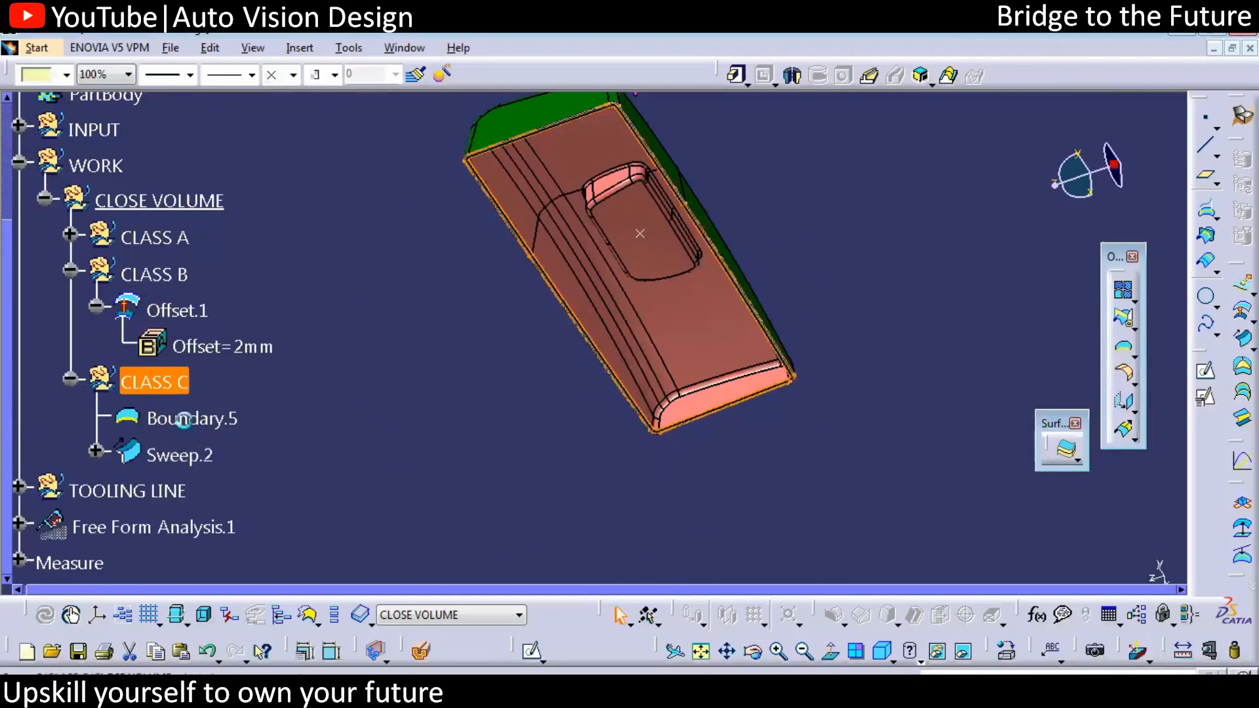
left_click(179, 455)
left_click(66, 74)
left_click(43, 218)
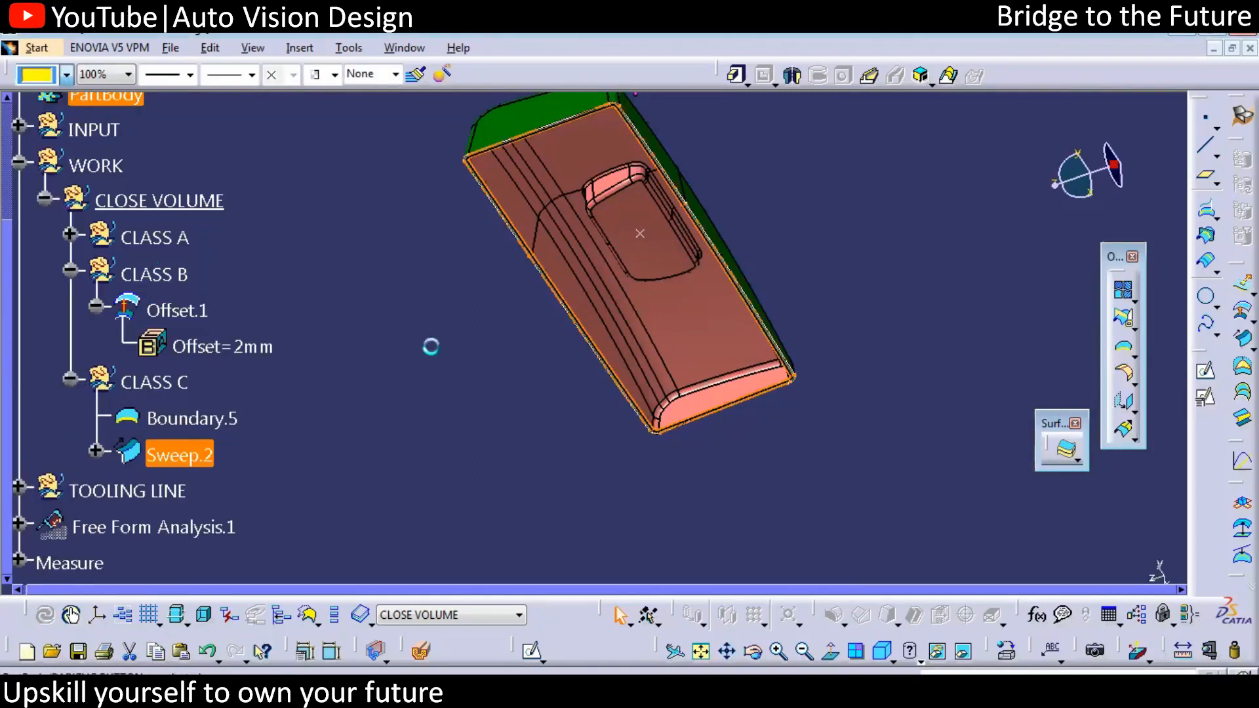
Step: Trim the MODIFIED CALSS A surface with the Sweep.2 rim surface
left_click(585, 262)
middle_click_drag(550, 416, 910, 320)
key("Escape")
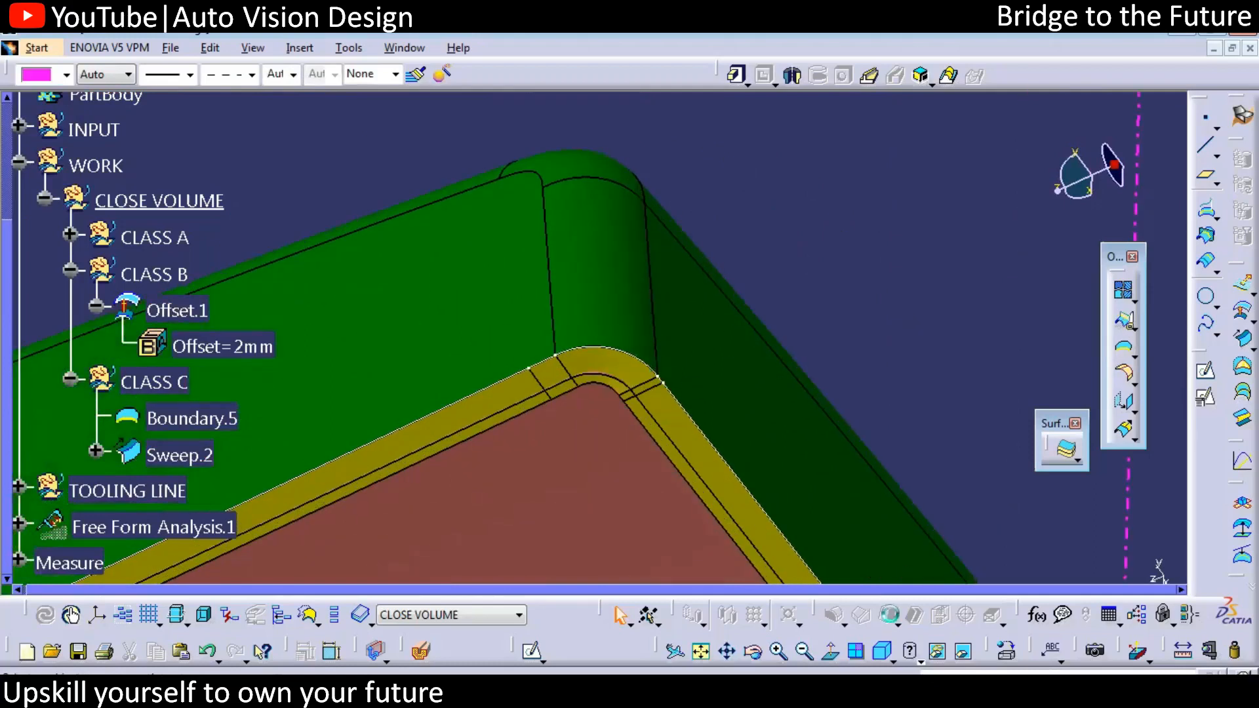
left_click(669, 407)
key("Return")
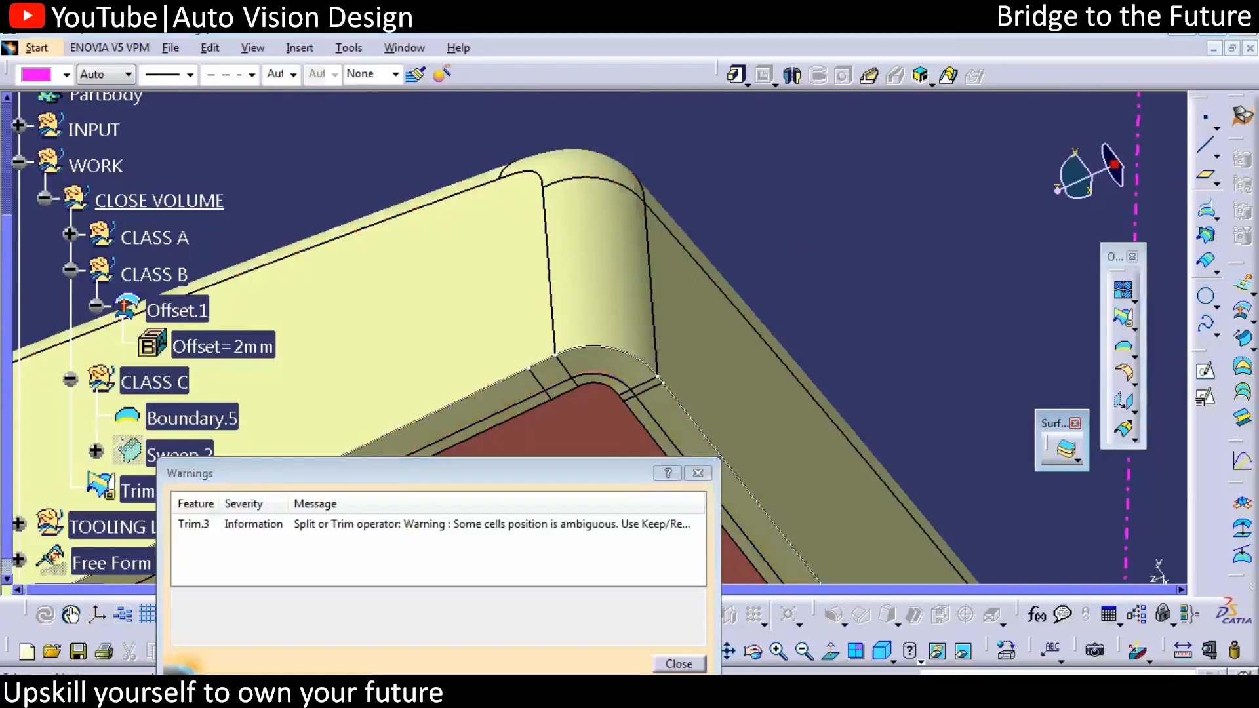
key("Return")
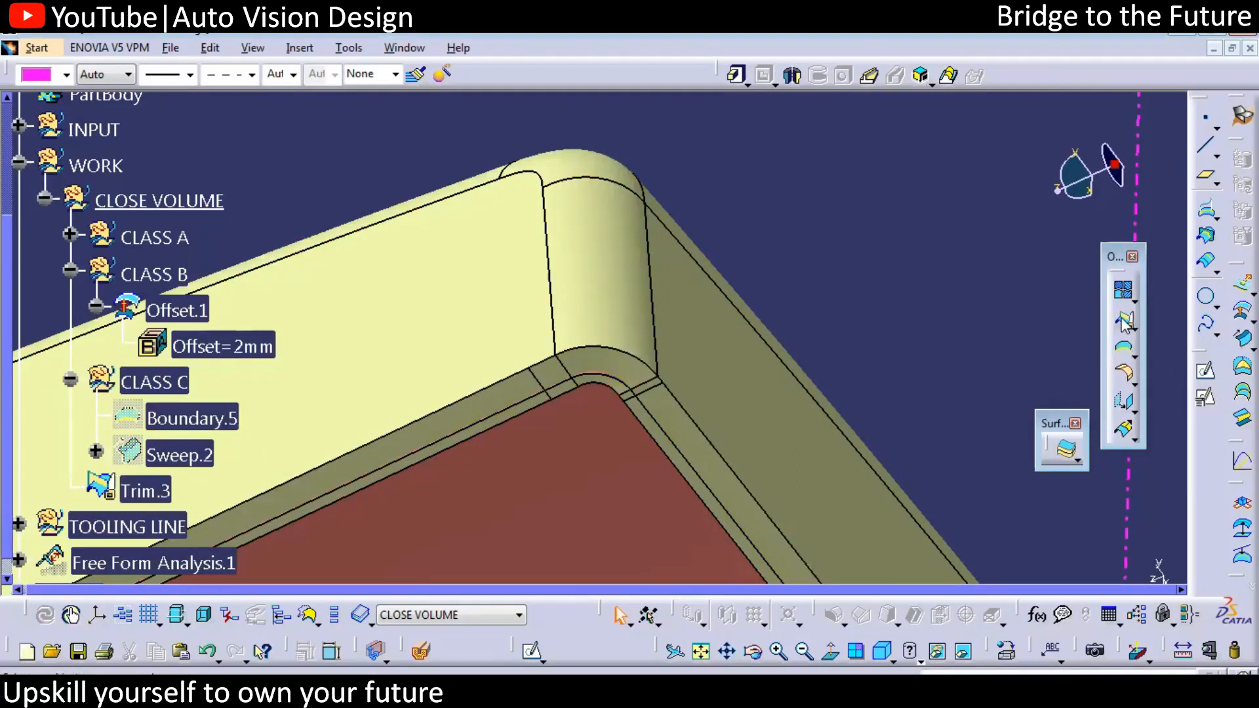
Step: Trim Offset.1 with Trim.3, and join the resulting closed surface with a 0.001 mm merging distance
left_click(608, 273)
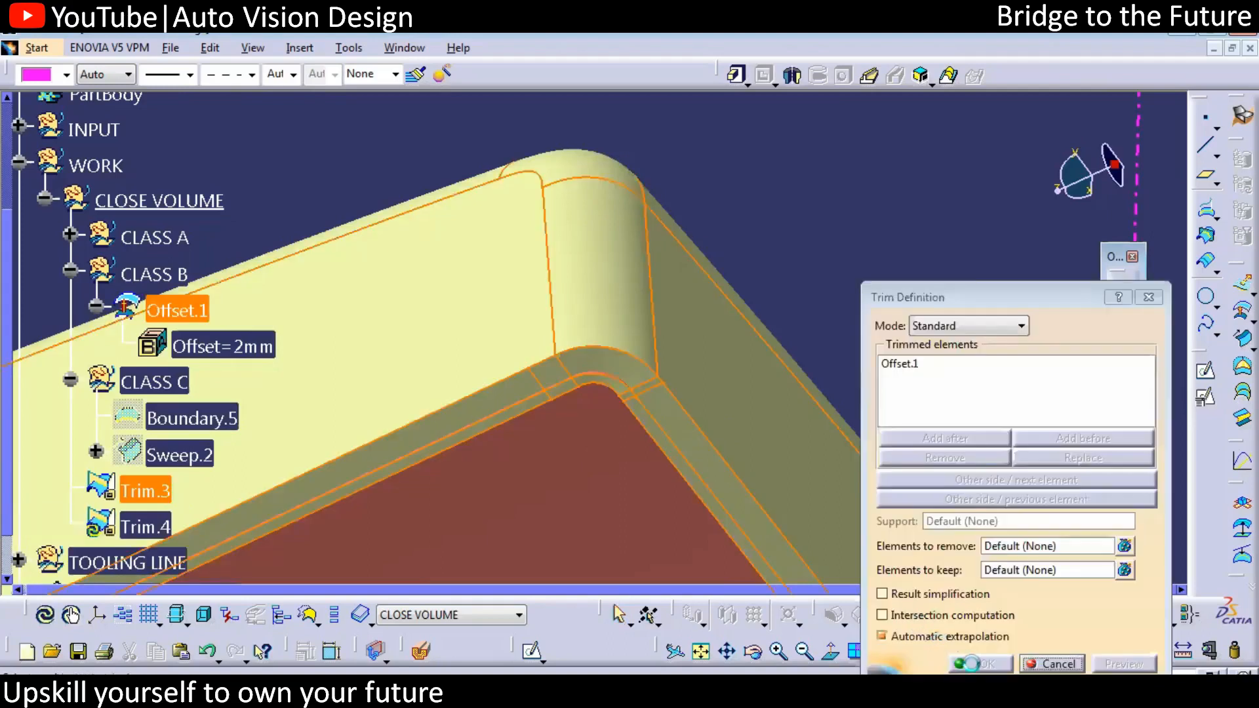
left_click(973, 664)
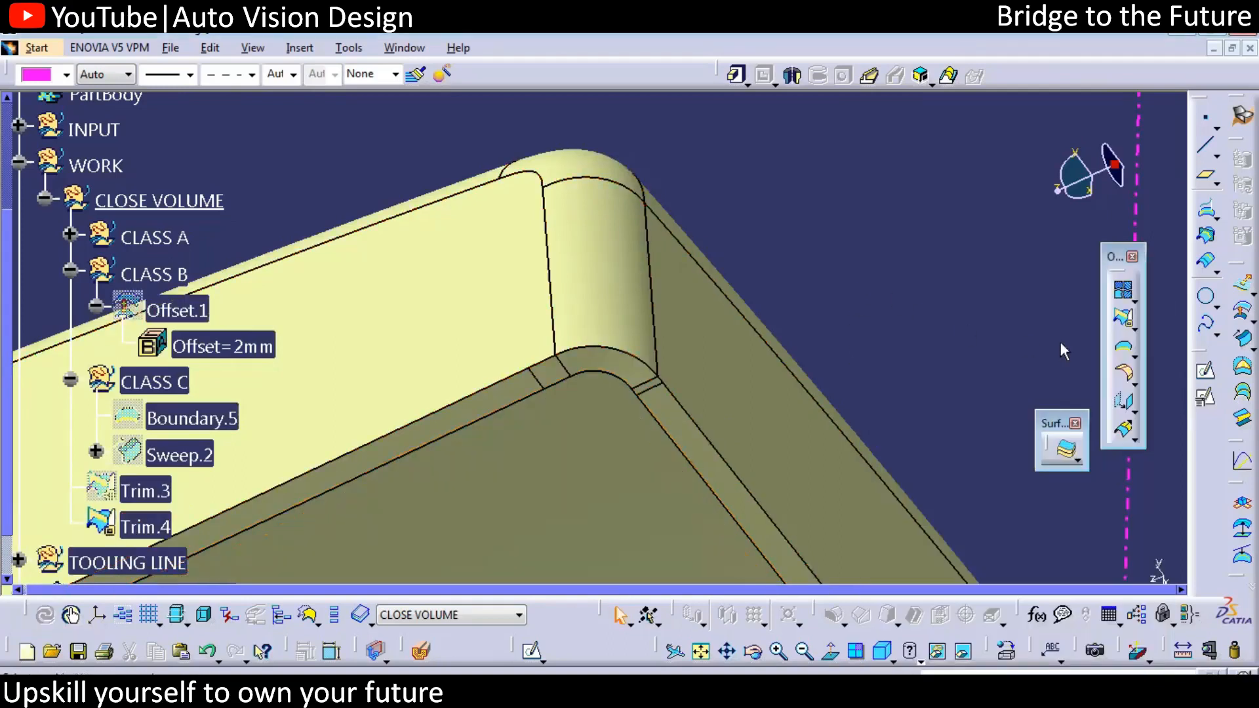
middle_click_drag(770, 466, 770, 518)
left_click(242, 472)
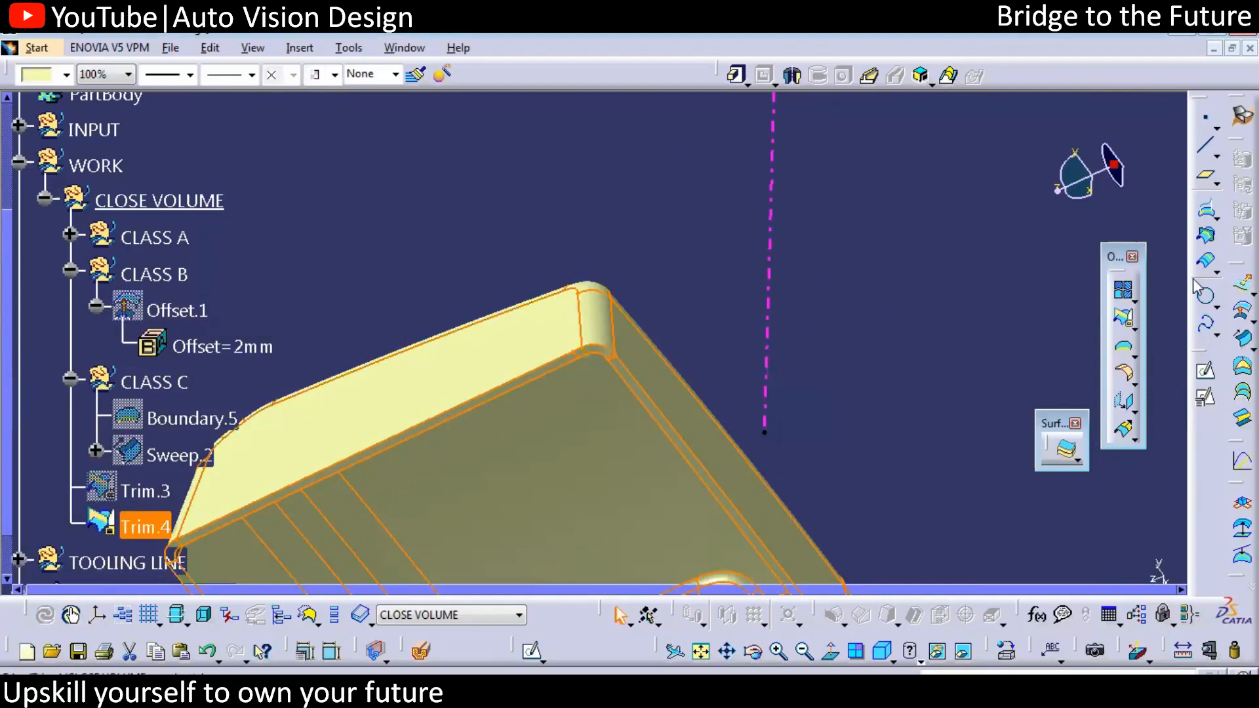
left_click(1123, 290)
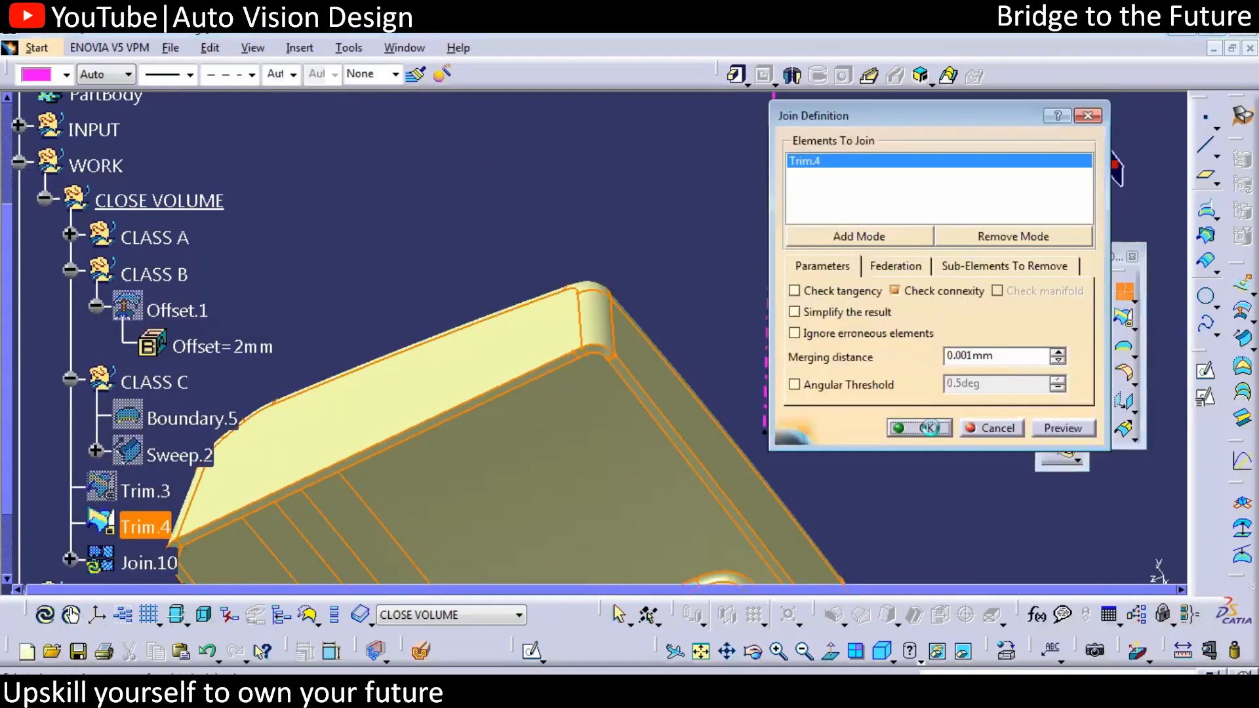
left_click(913, 426)
Step: Rename Join.10 as CLOSE VOLUME, matching the name of its parent set
right_click(182, 197)
left_click(221, 269)
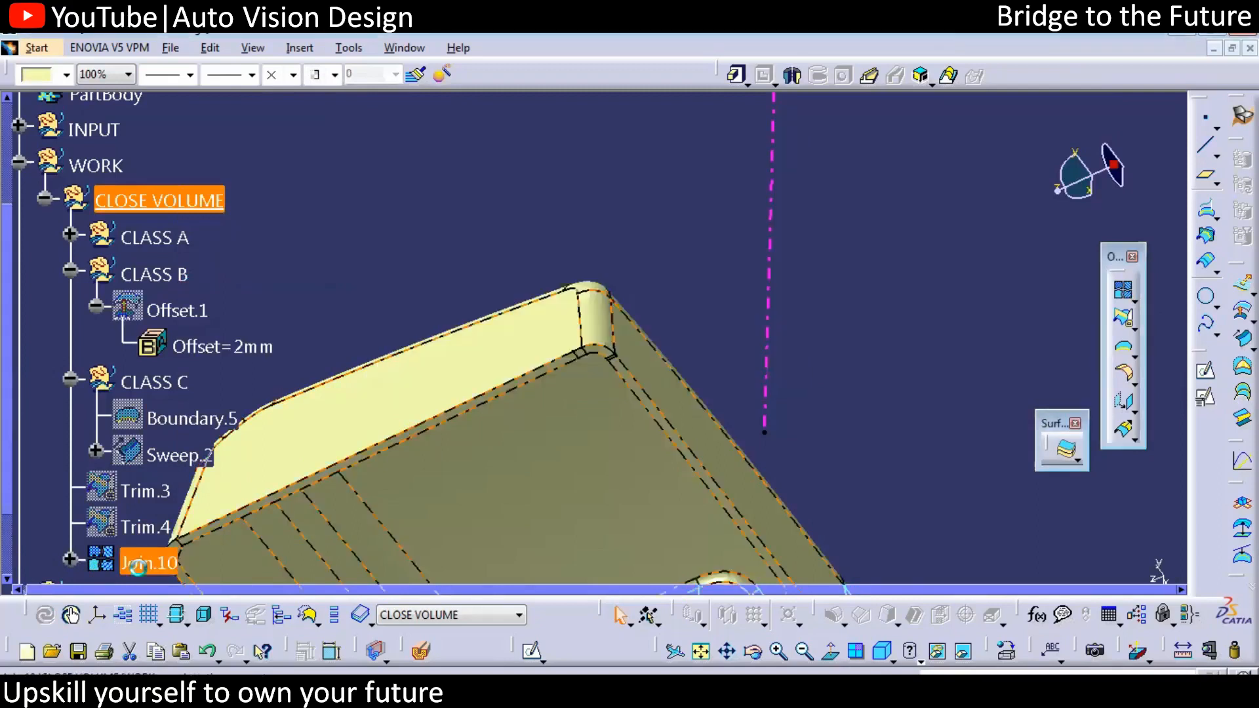
right_click(140, 564)
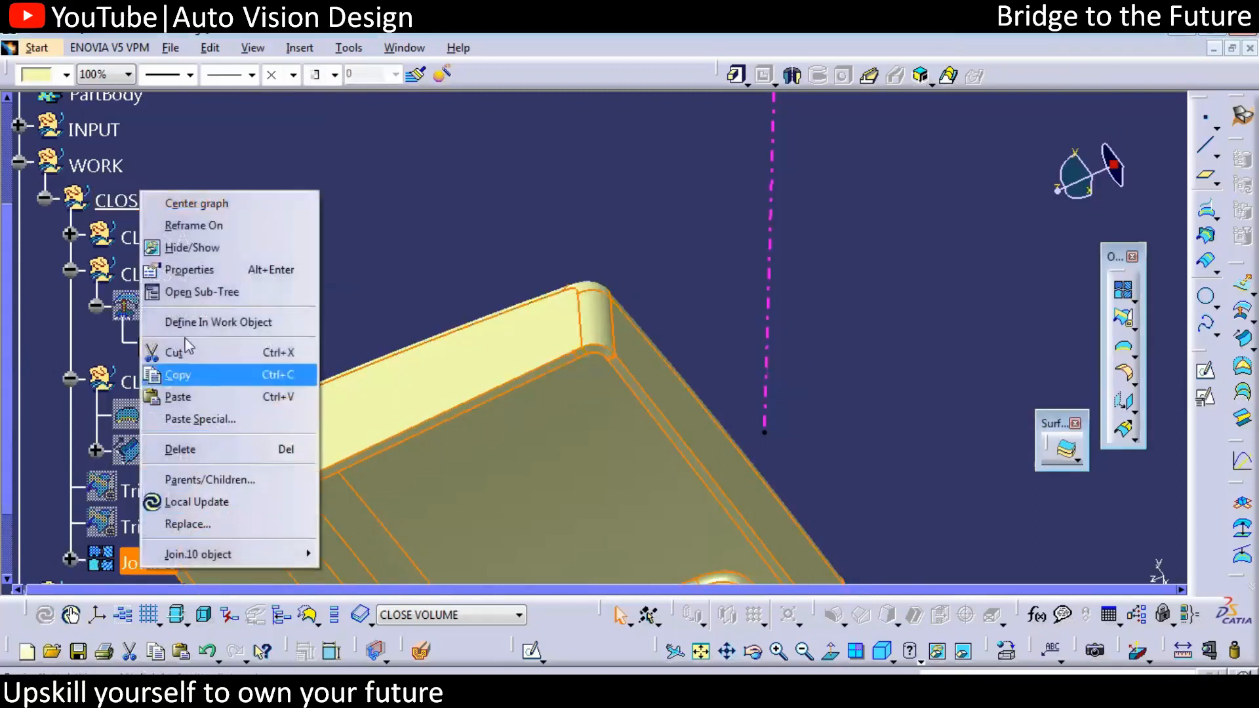
left_click(198, 273)
left_click(628, 368)
mouse_move(586, 487)
middle_mouse_down()
mouse_move(586, 554)
mouse_move(598, 502)
middle_mouse_up()
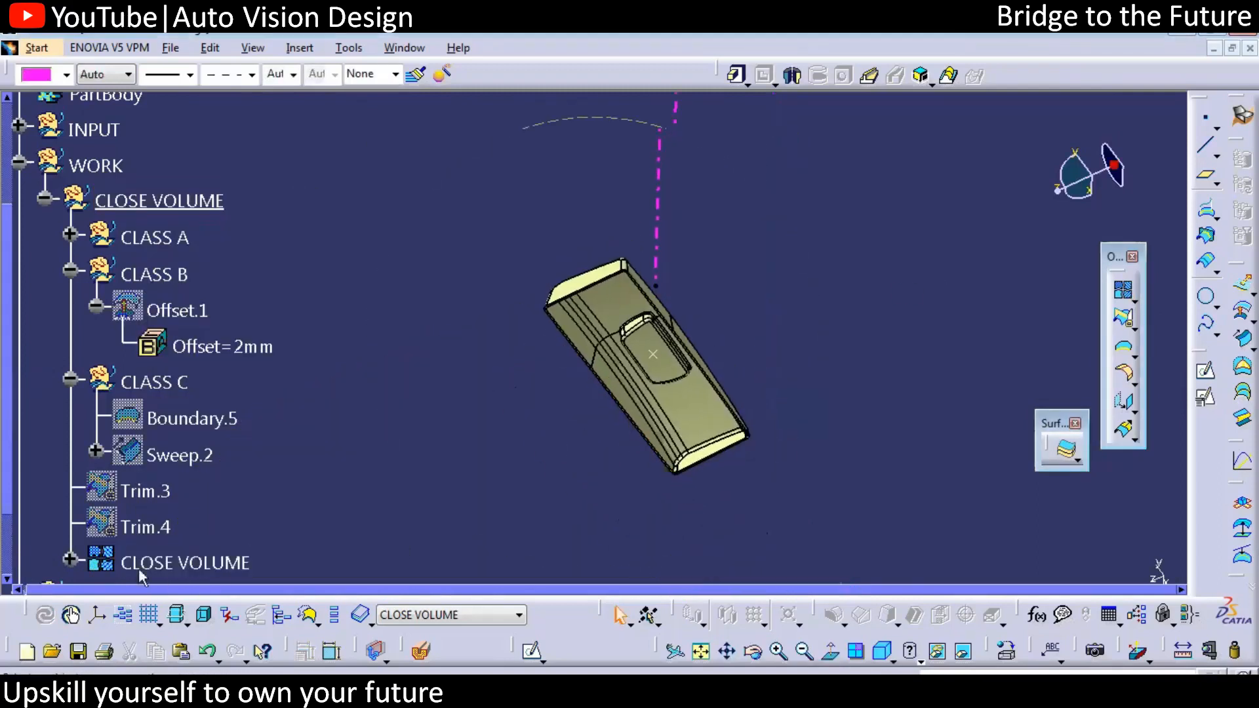
Step: Colour the CLOSE VOLUME joined surface dark green and view the button's outer side
left_click(146, 566)
left_click(42, 72)
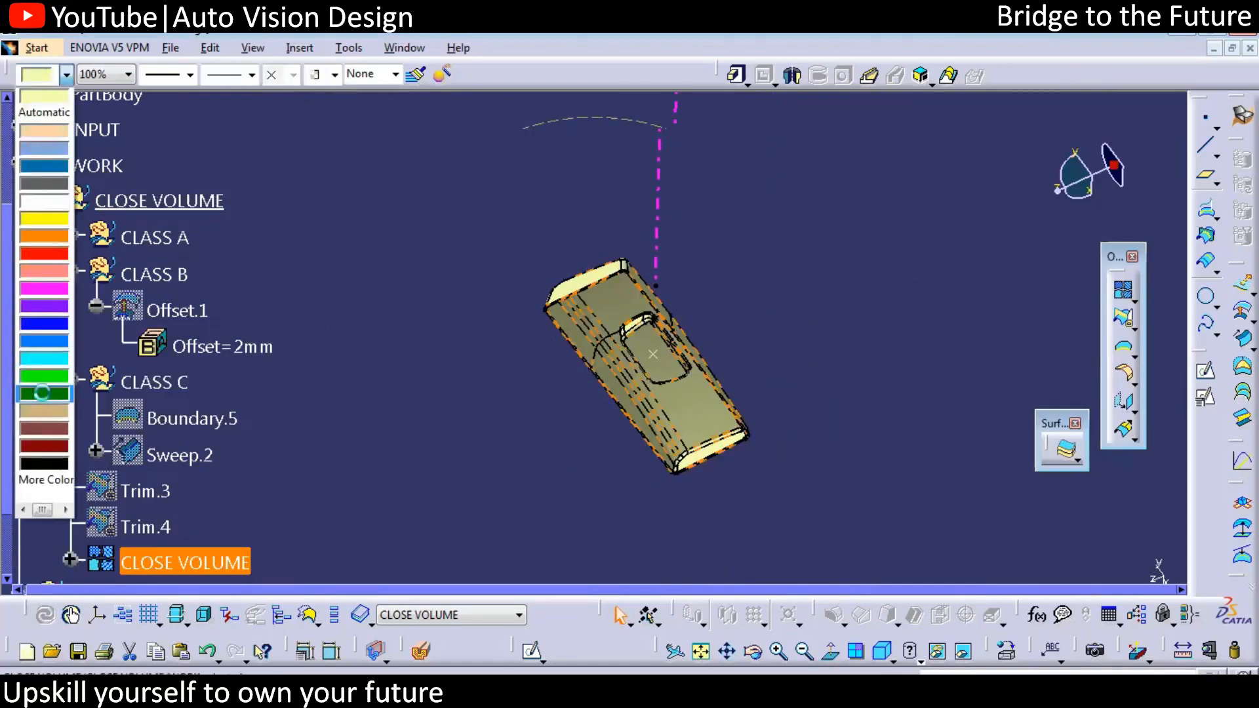
left_click(40, 352)
middle_click_drag(643, 298, 357, 283)
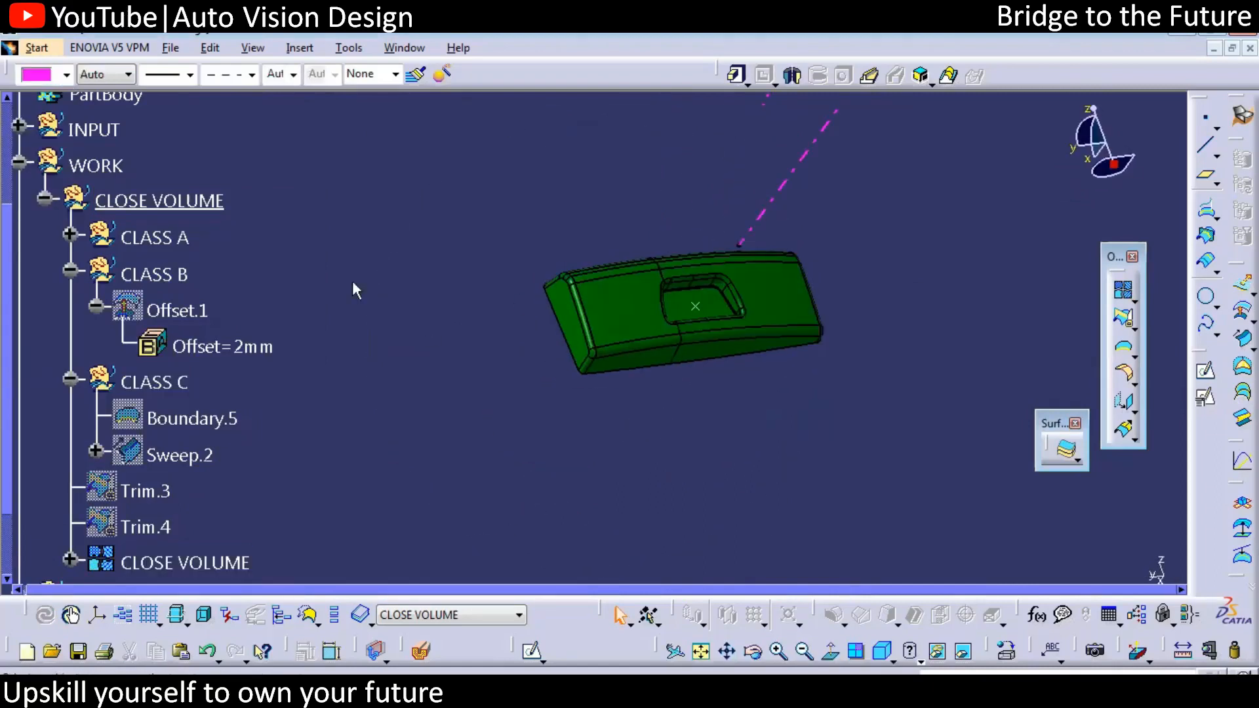
Step: Insert a new body into the PARKING BUTTON part to hold the solid geometry
left_click(19, 162)
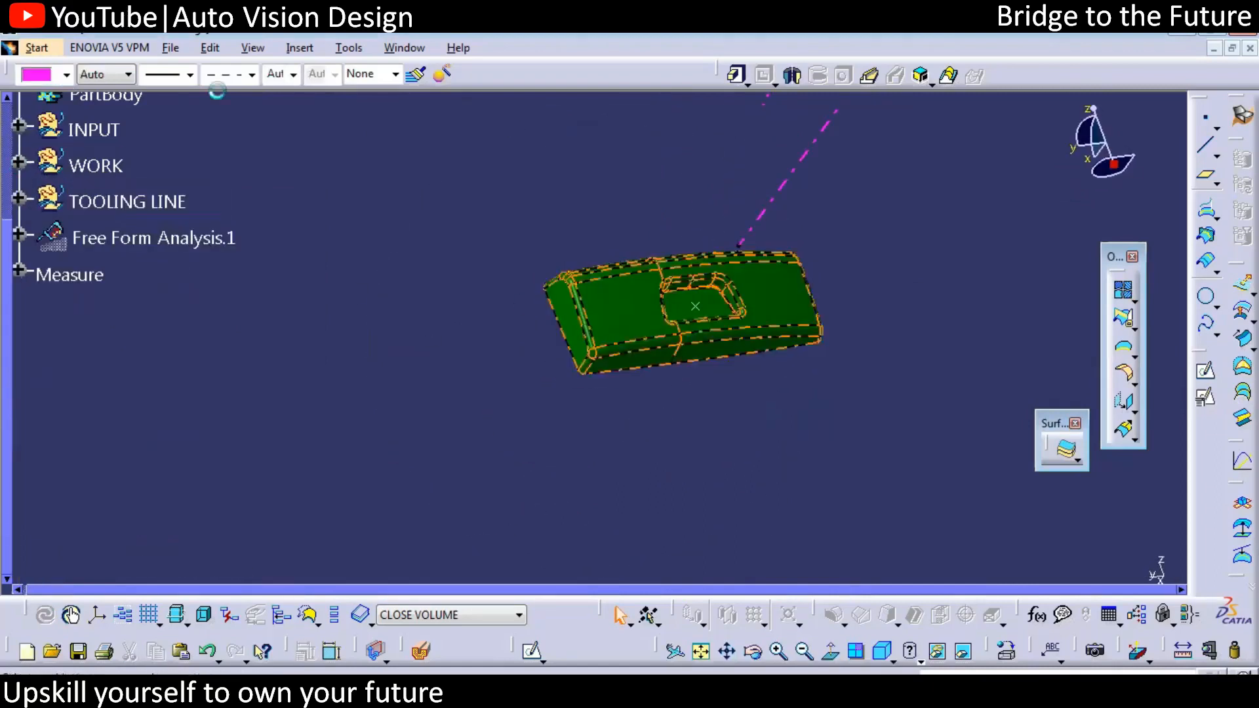
left_click(303, 52)
left_click(320, 91)
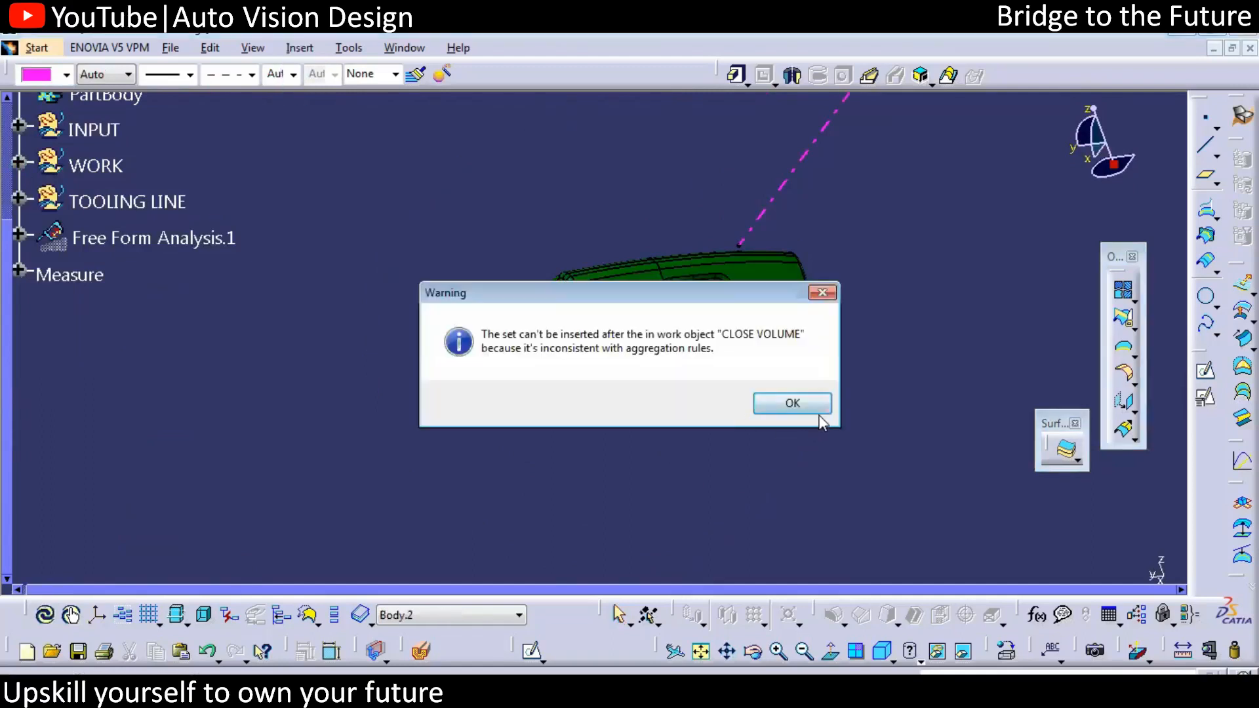
left_click(793, 402)
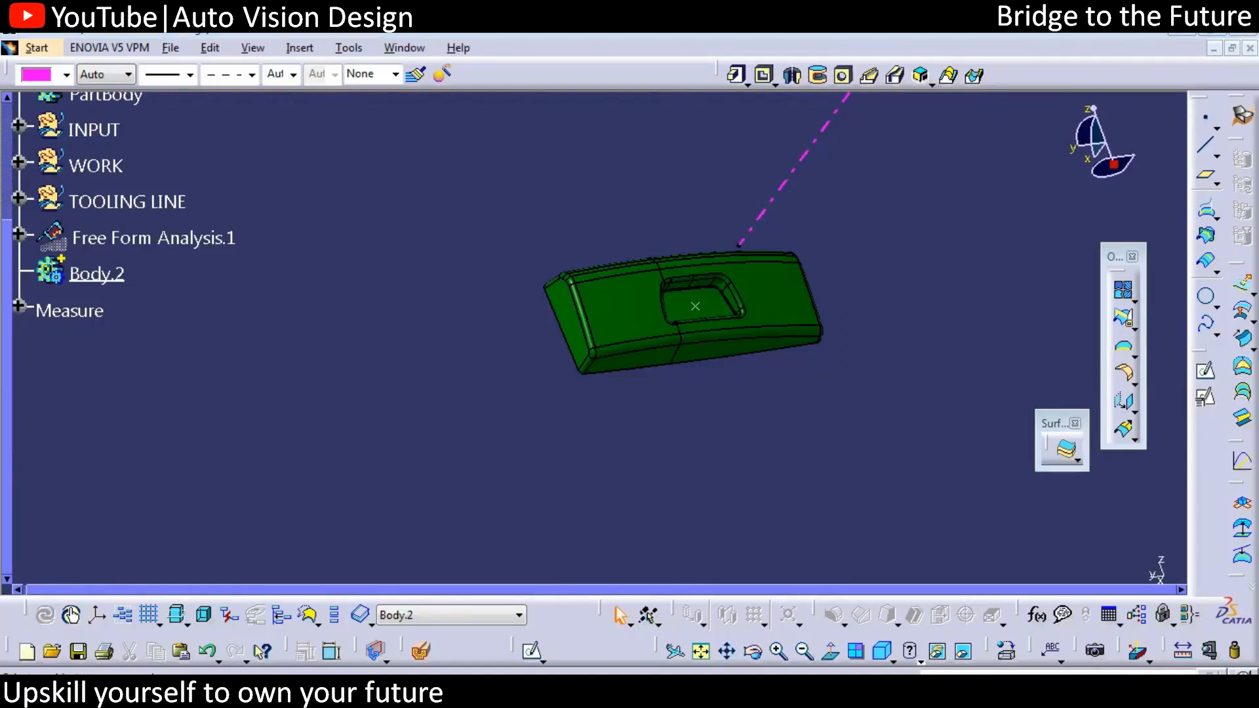
Step: Convert the CLOSE VOLUME joined surface into a solid with Close Surface in the new body
left_click(1066, 450)
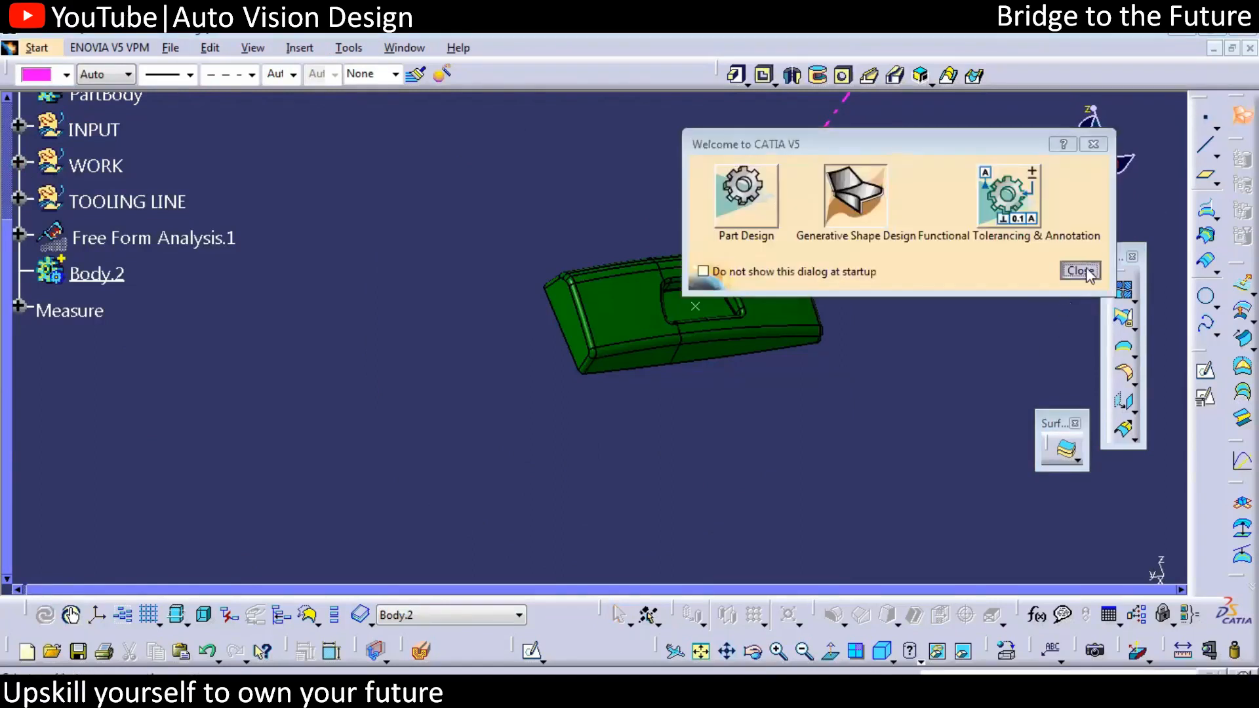
left_click(1067, 452)
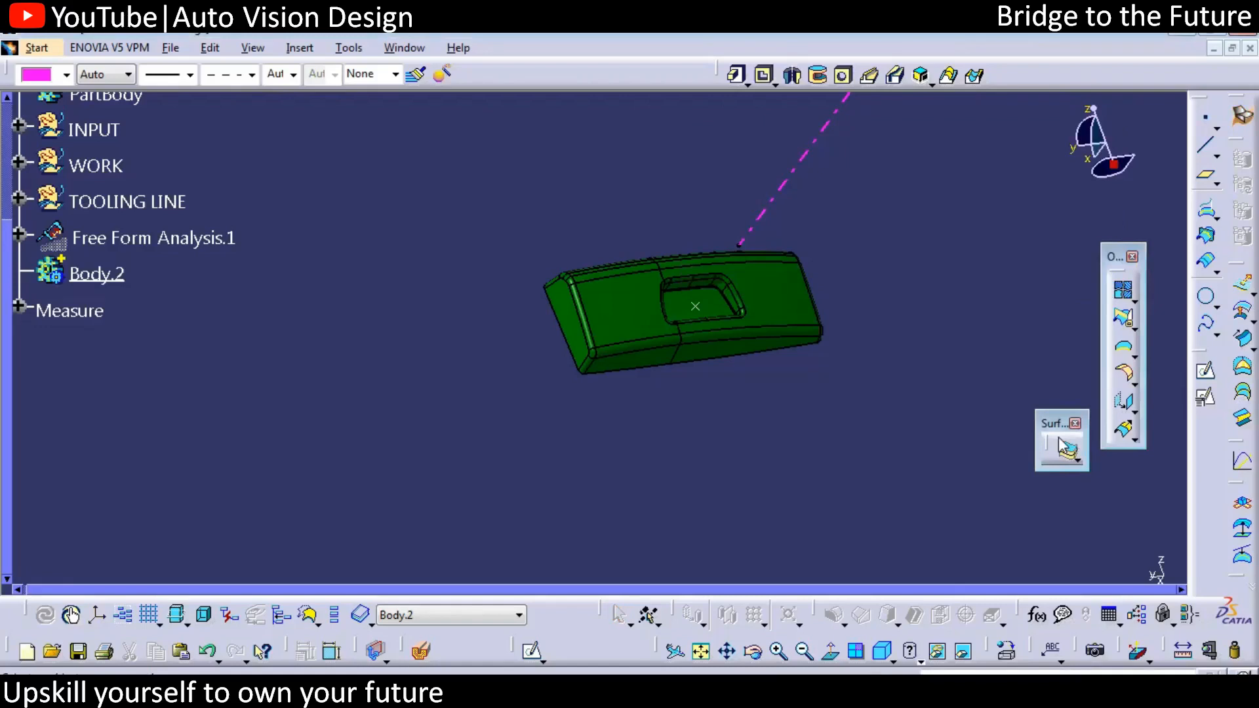
left_click(1077, 459)
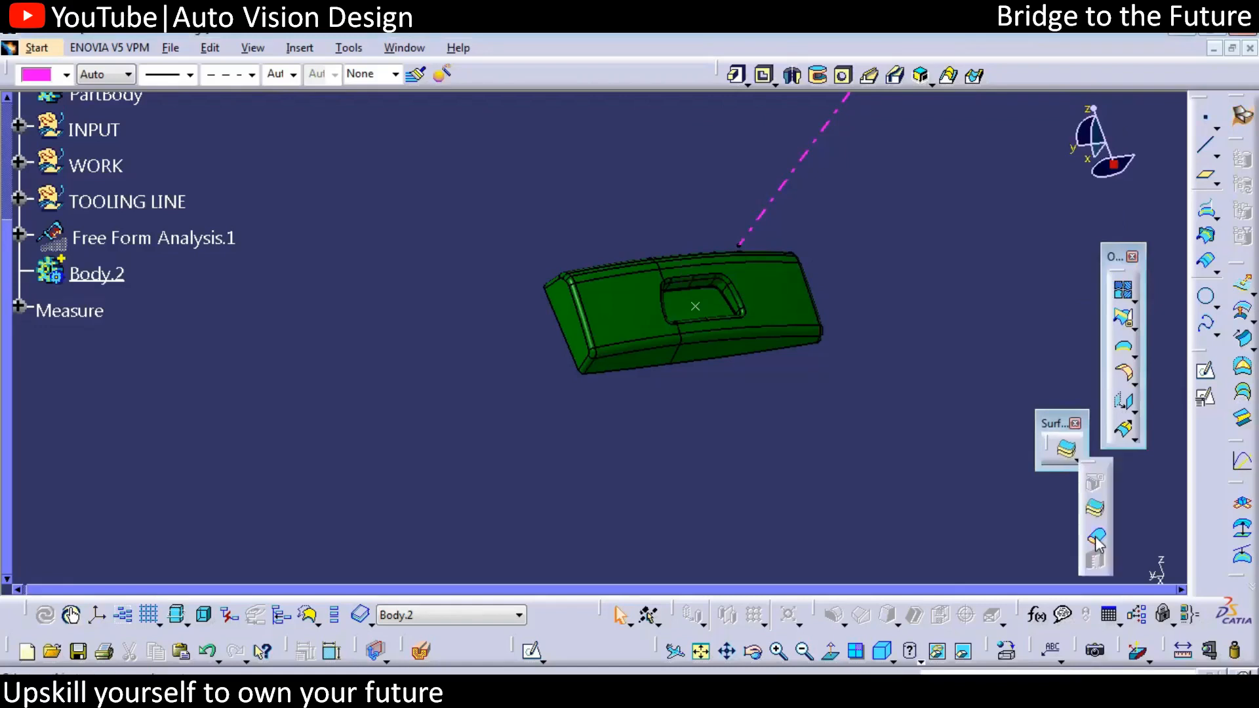
left_click(1095, 537)
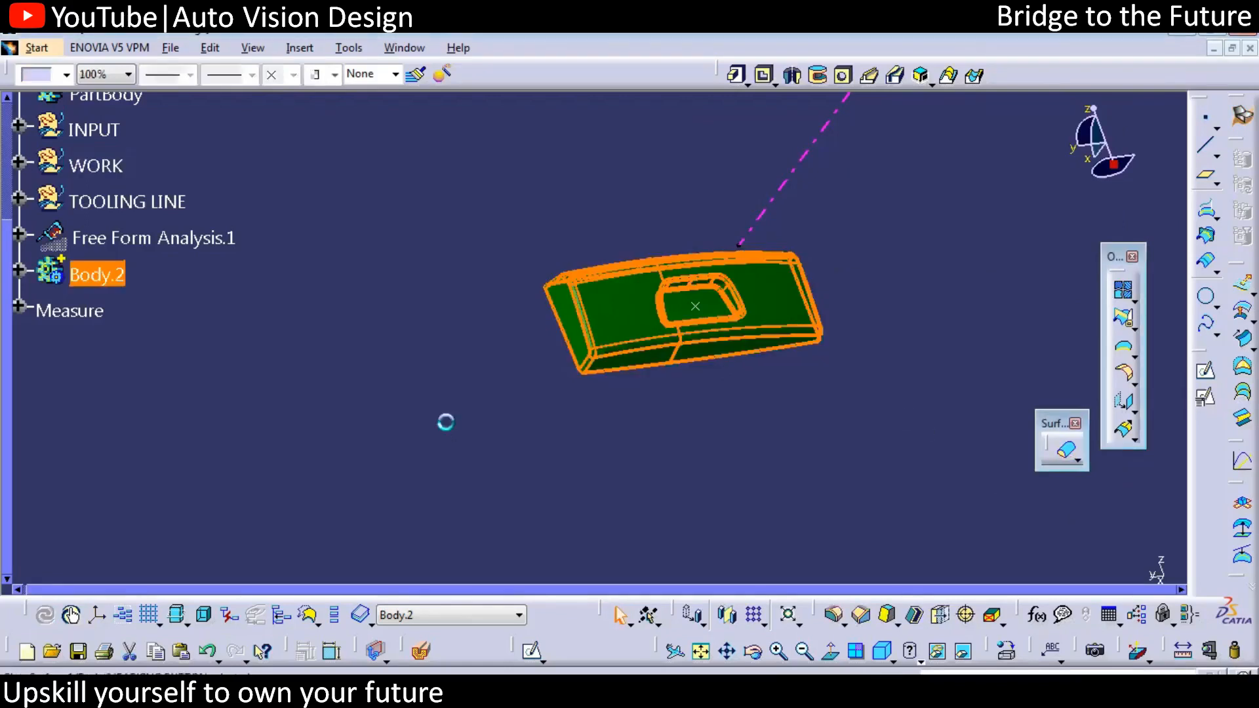
Step: Rename the new solid body as CLOSE VOLUME
right_click(101, 277)
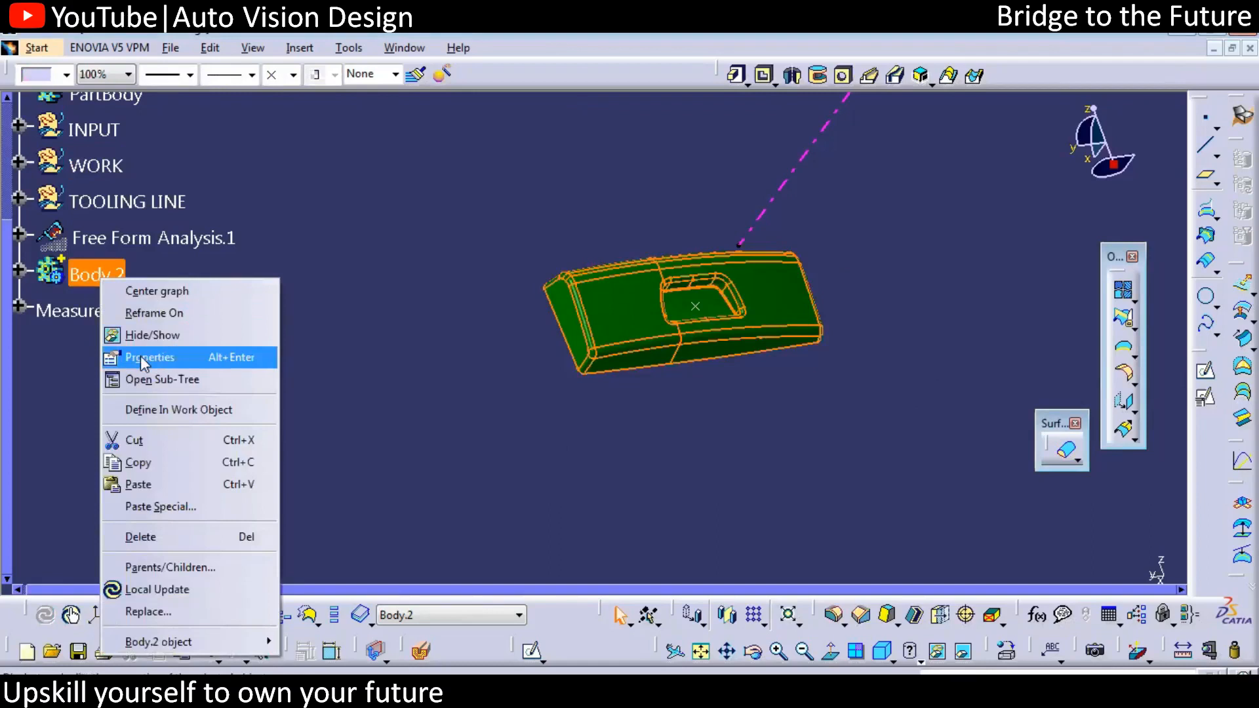
key("Return")
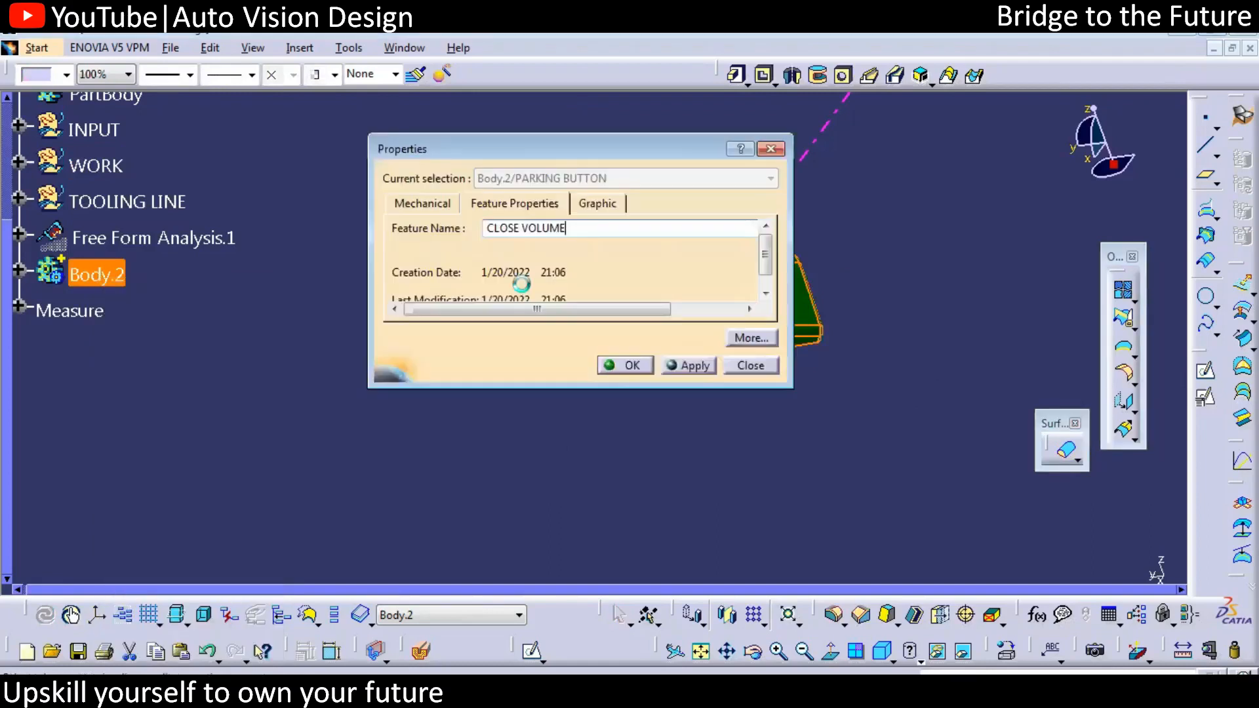
key("Return")
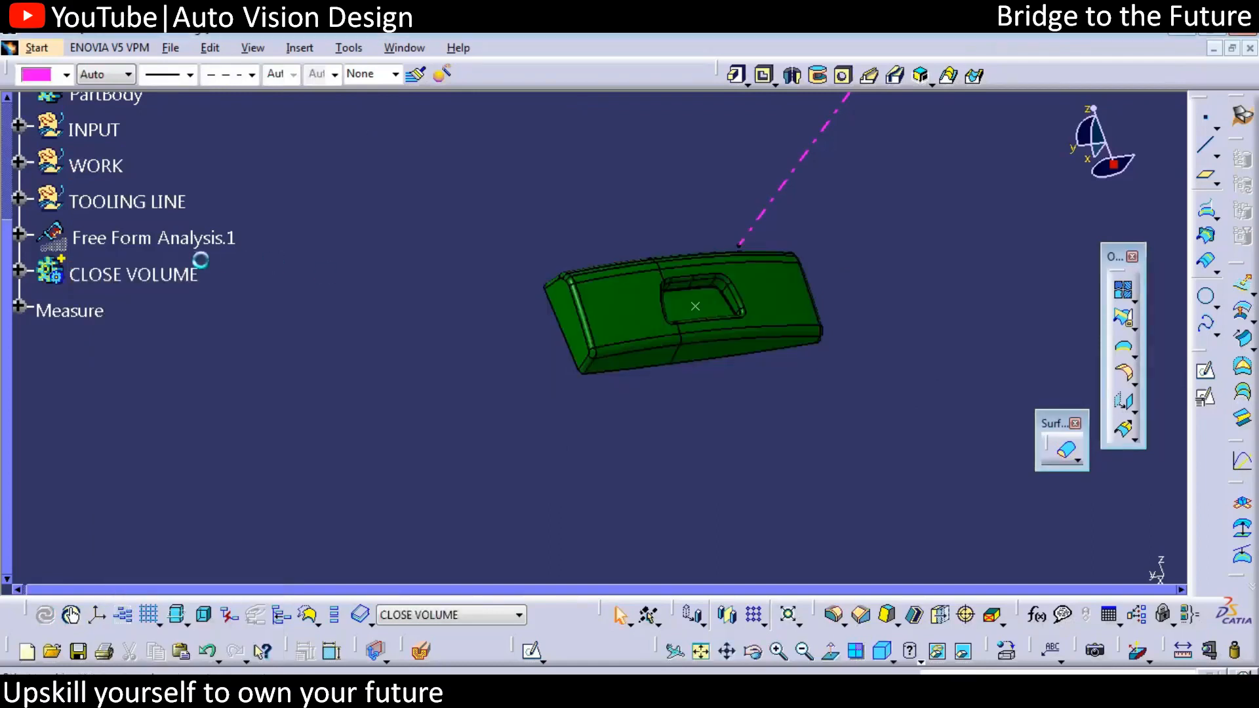
Step: Hide the green joined surface and show the CLOSE VOLUME solid body
right_click(186, 277)
left_click(233, 327)
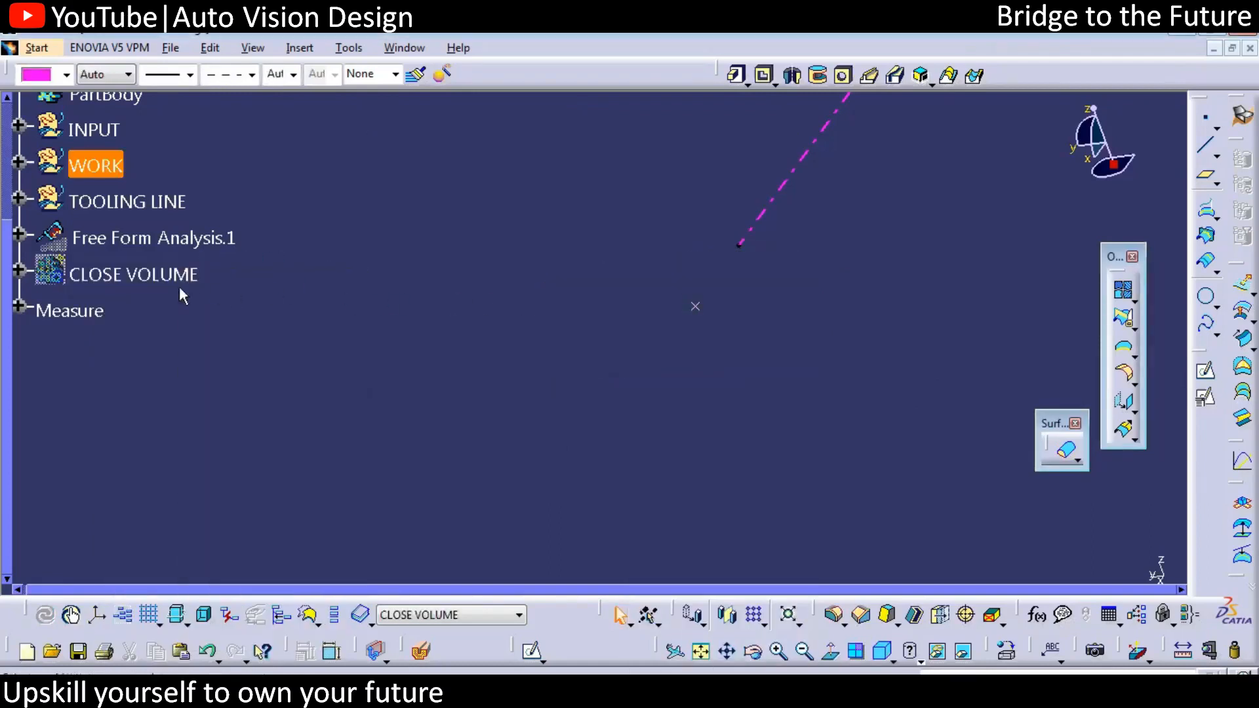
right_click(160, 274)
left_click(216, 330)
Step: Apply the existing draft analysis to the CLOSE VOLUME solid, using the compass placed on the tooling line as draft direction
mouse_move(577, 452)
middle_mouse_down()
mouse_move(590, 441)
mouse_move(594, 466)
middle_mouse_up()
left_click_drag(6, 447, 59, 187)
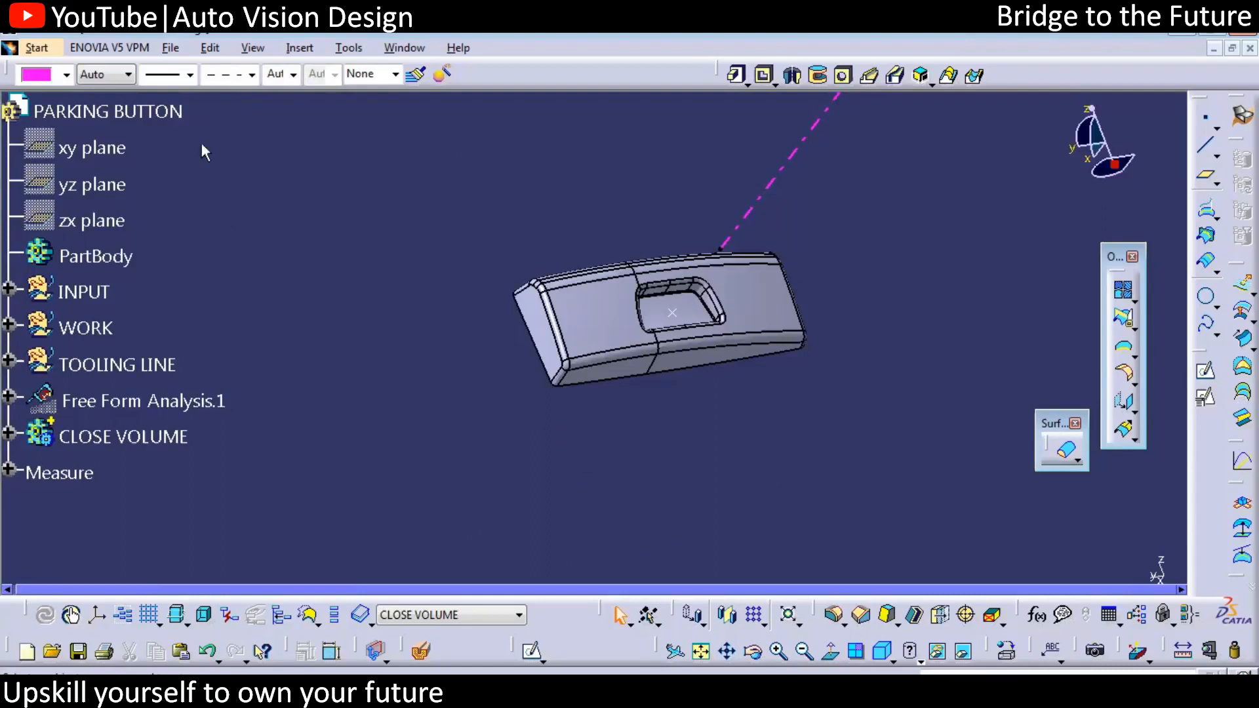
left_click(9, 397)
double_click(132, 438)
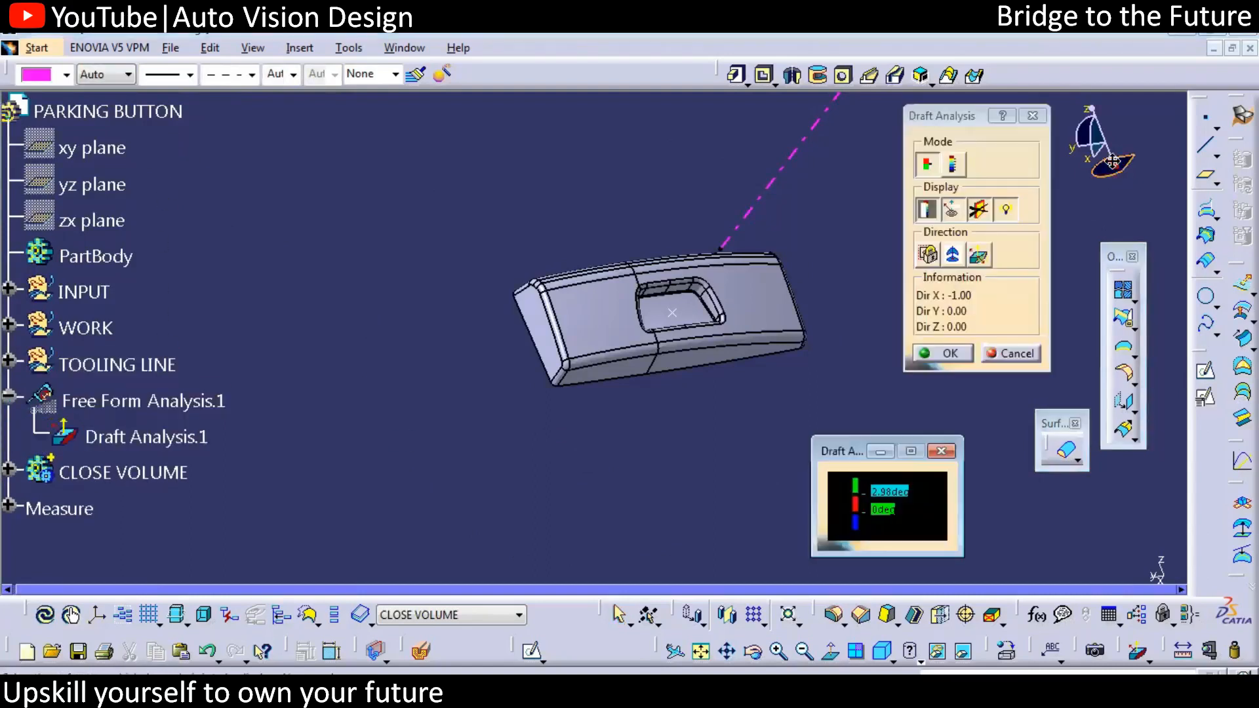
left_click_drag(1112, 162, 762, 196)
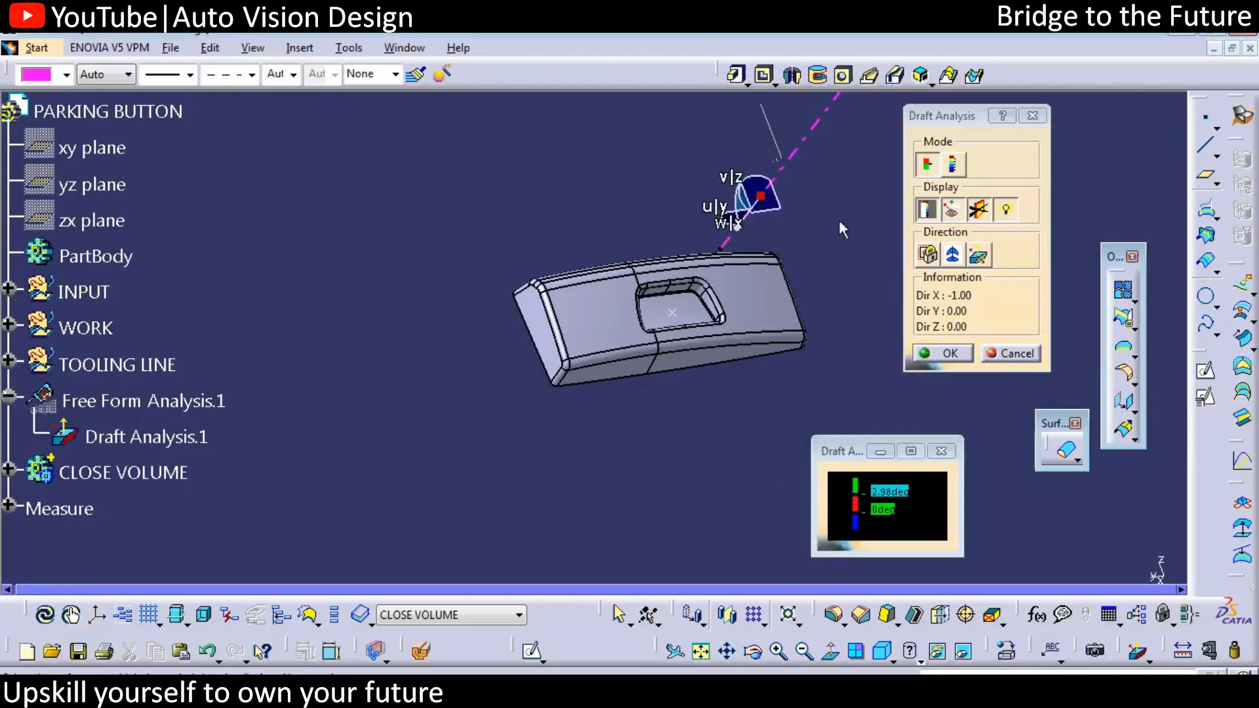
left_click(952, 257)
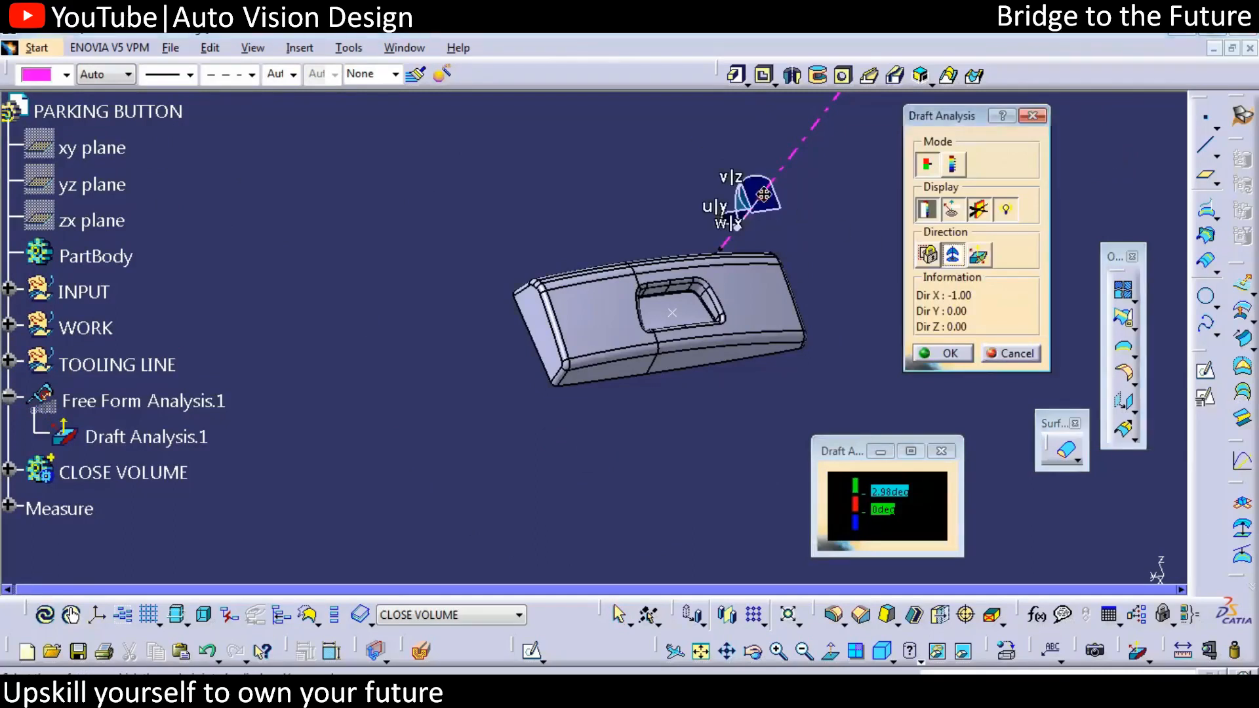
left_click(74, 473)
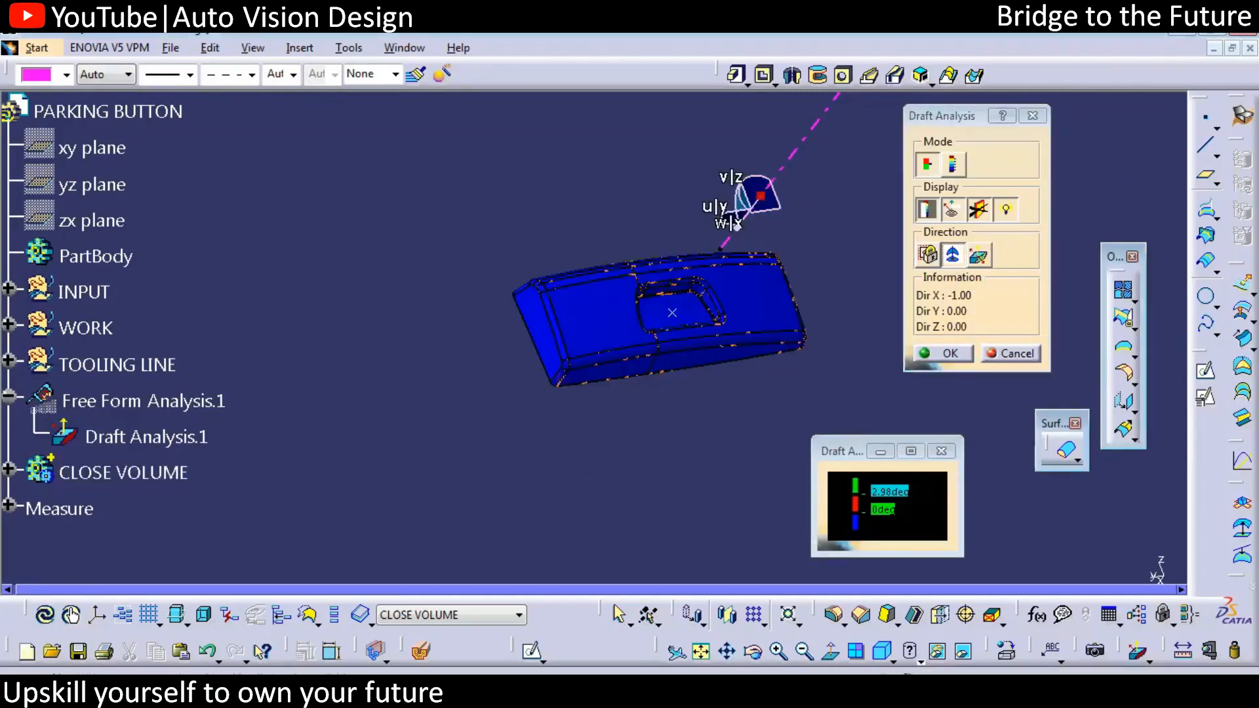
left_click(944, 350)
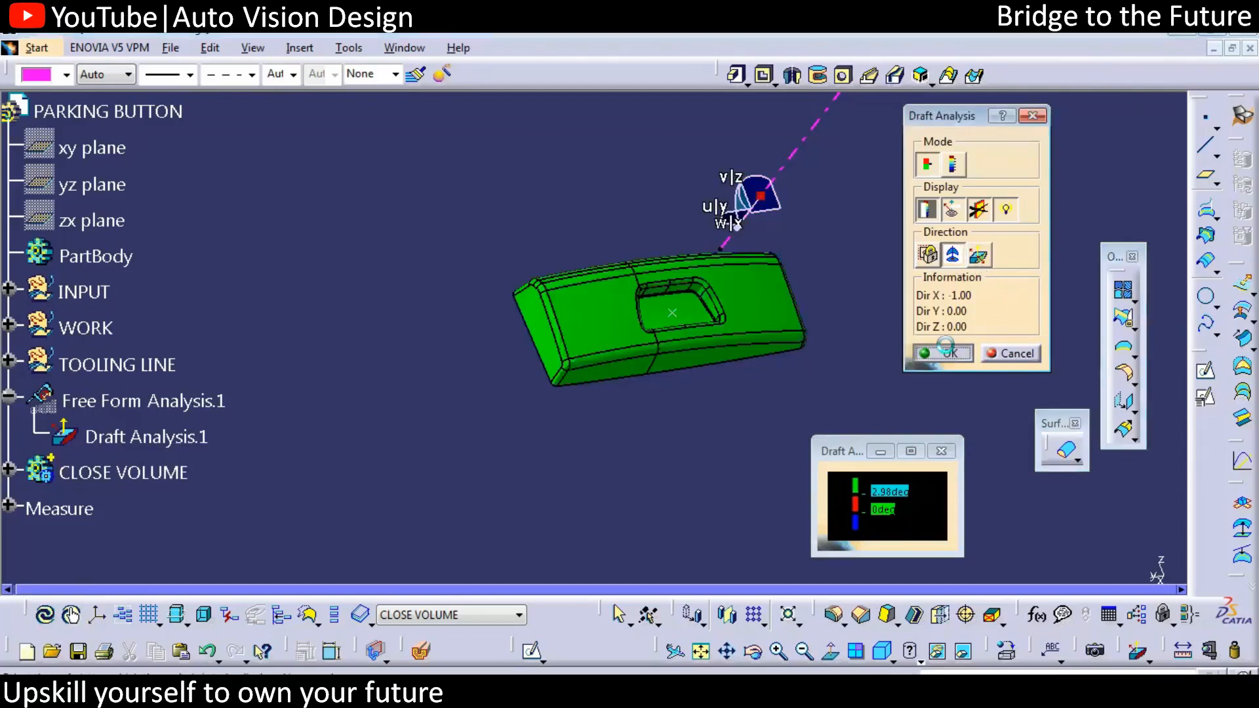
Step: Add a geometrical set named PARTING LINE to the part
middle_click_drag(711, 384, 536, 280)
middle_click_drag(485, 397, 552, 388)
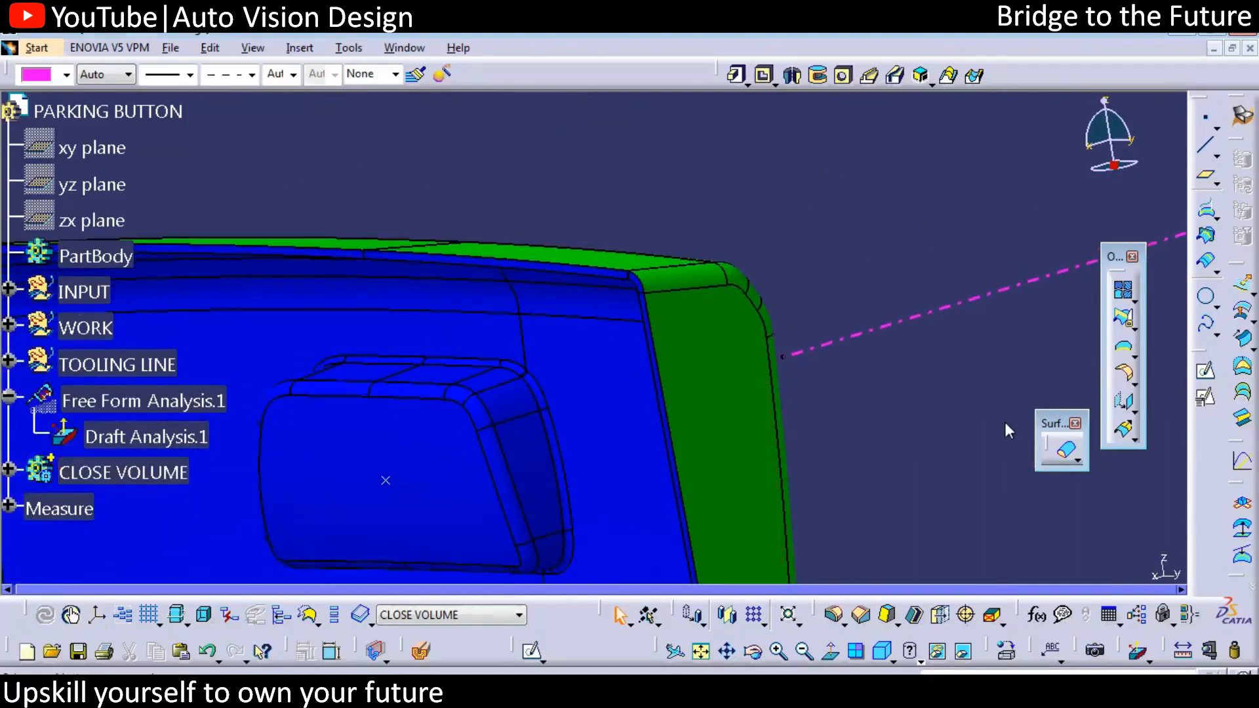
key("ctrl+g")
type("P")
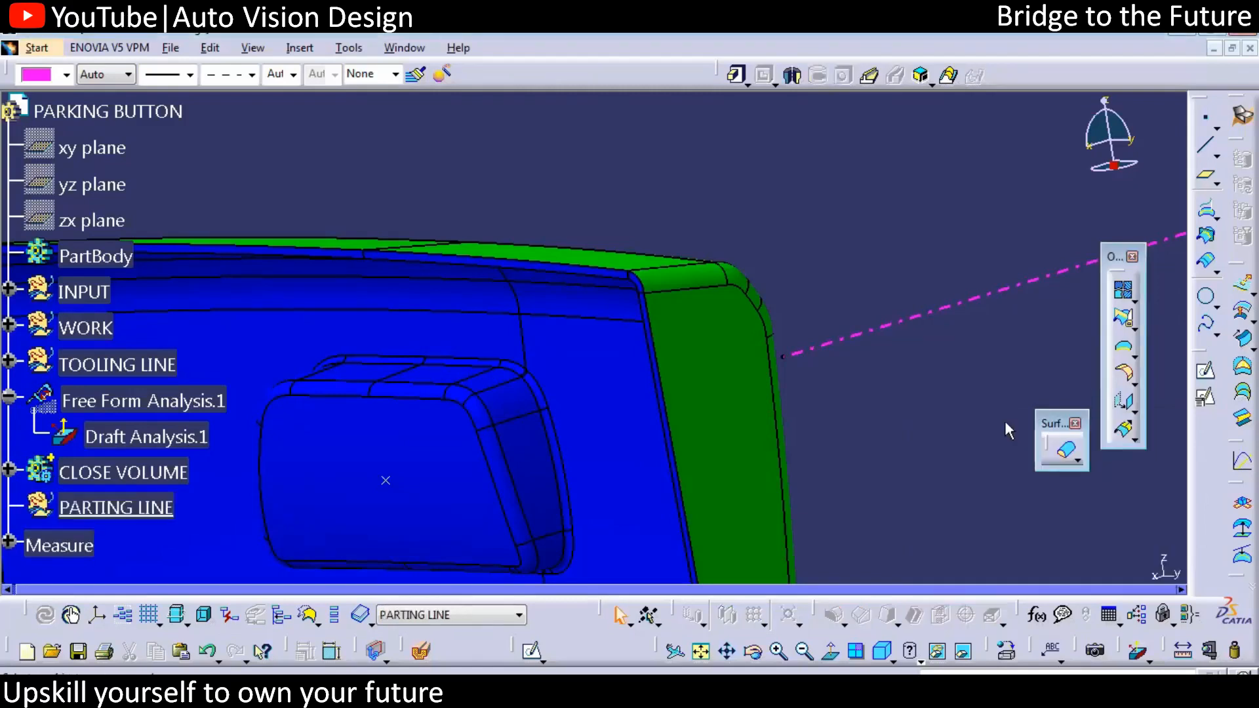
left_click(652, 328)
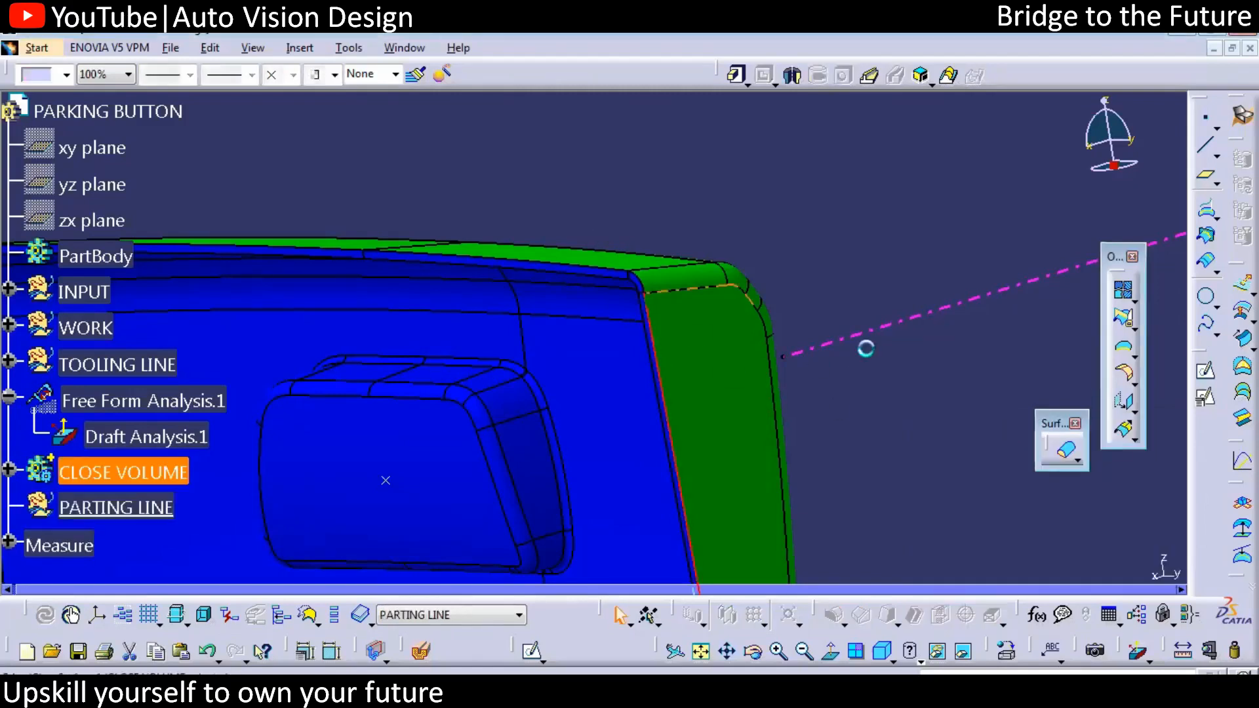
left_click(1129, 372)
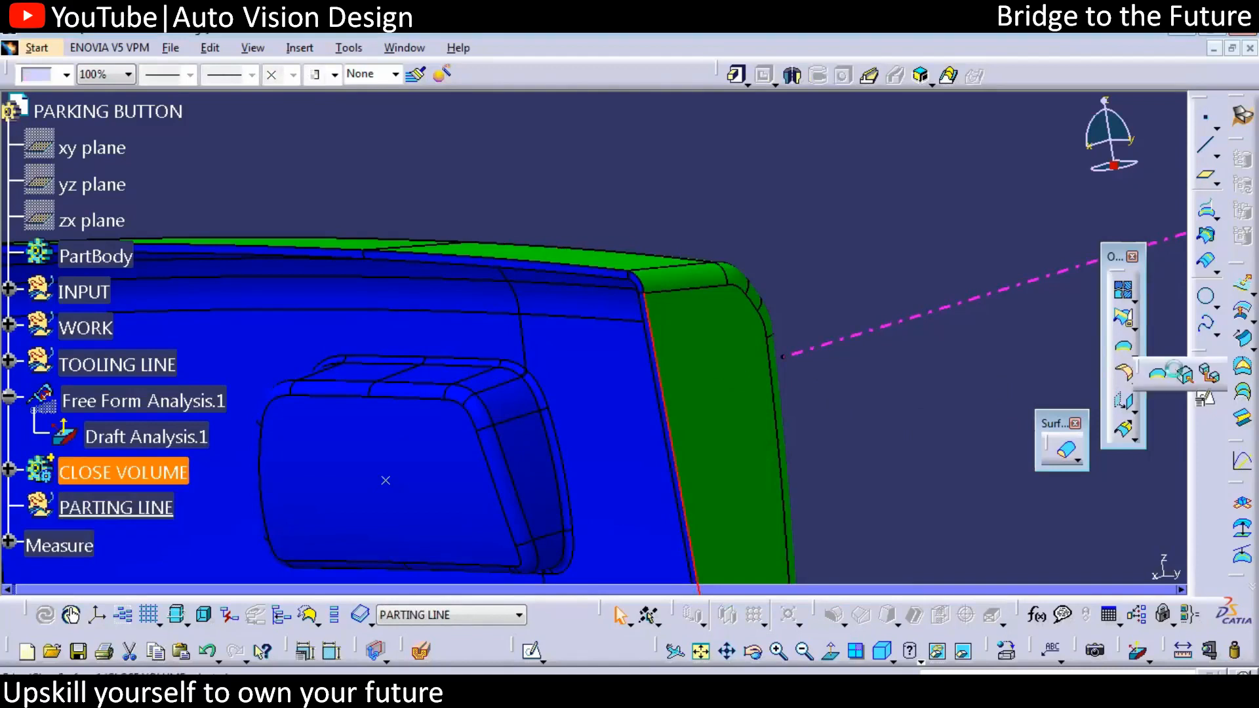
left_click(1184, 374)
left_click(1060, 113)
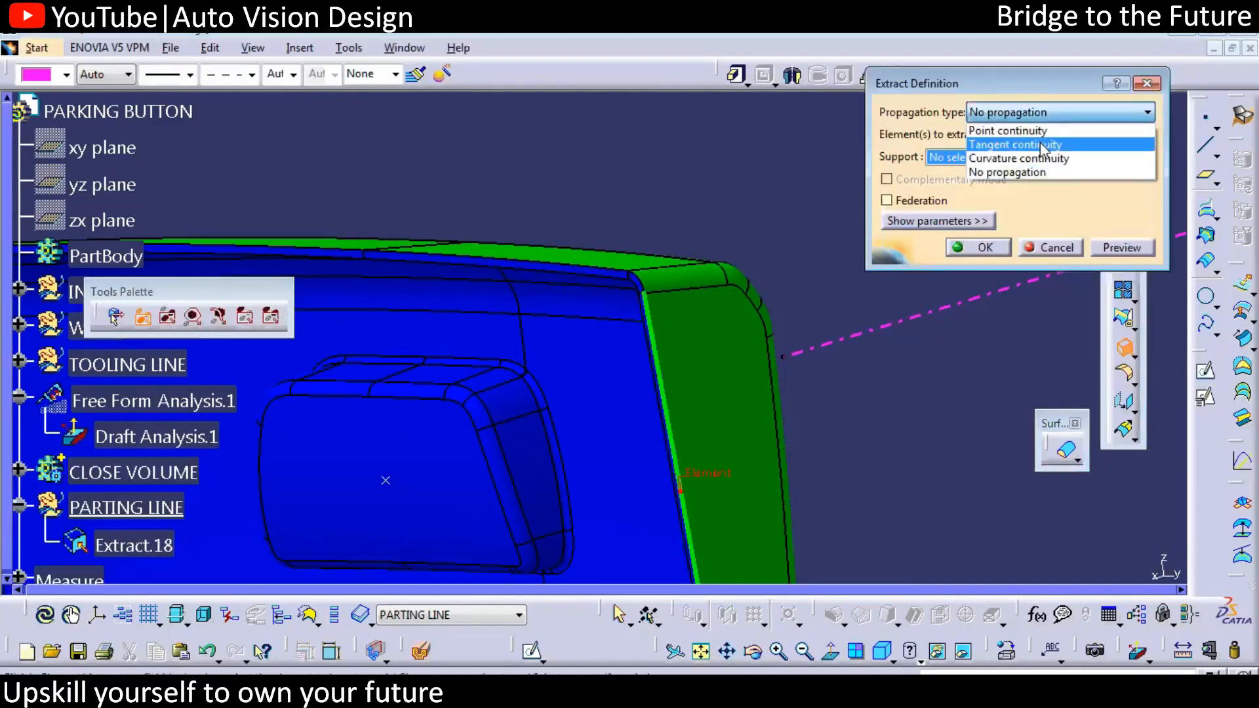
left_click(1040, 143)
left_click(1043, 113)
left_click(1033, 131)
left_click(1005, 247)
left_click(813, 401)
left_click(1038, 254)
Step: Extract the button's outer faces from the solid with tangent continuity, starting at the face beside the recess
middle_click_drag(852, 263, 846, 413)
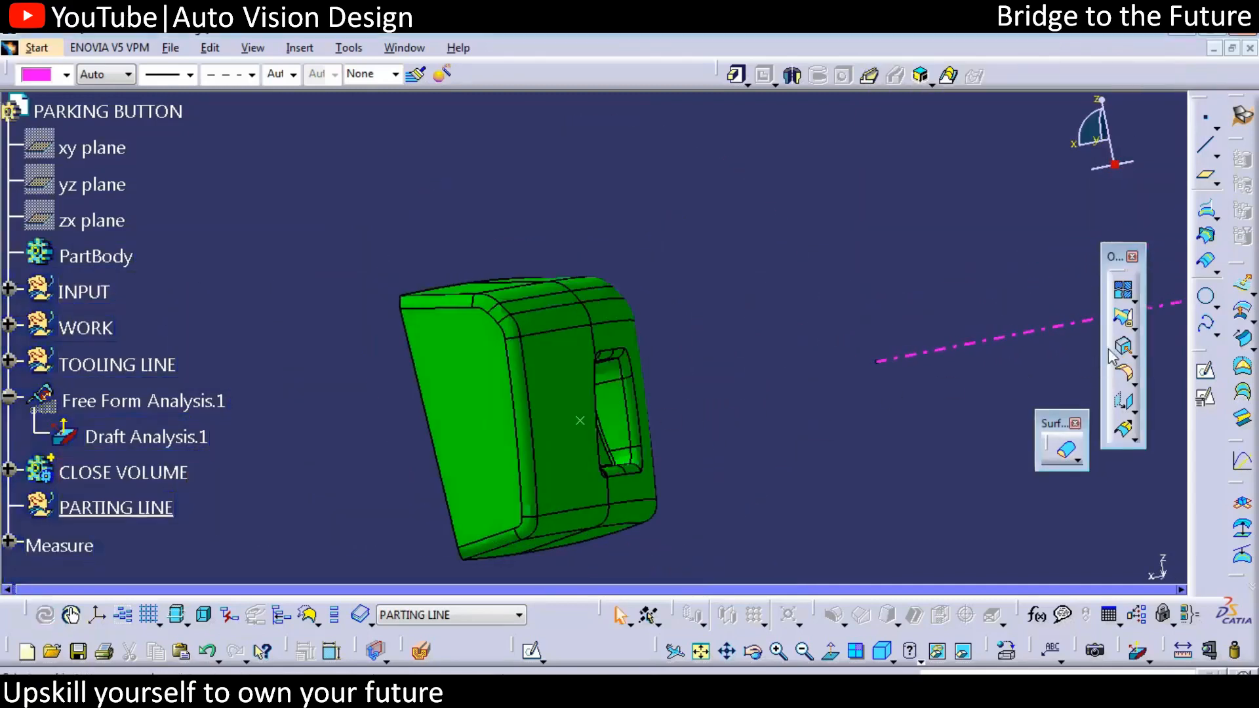
left_click(558, 380)
left_click(1124, 348)
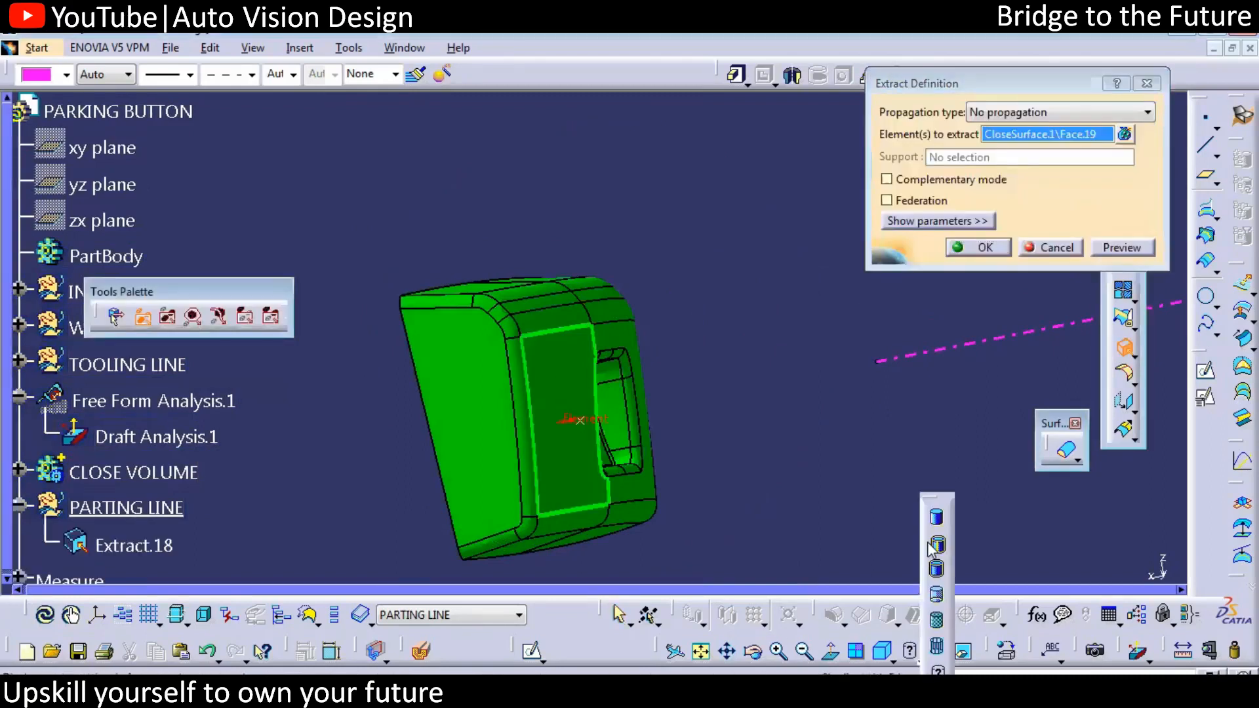
left_click(1059, 113)
left_click(1021, 143)
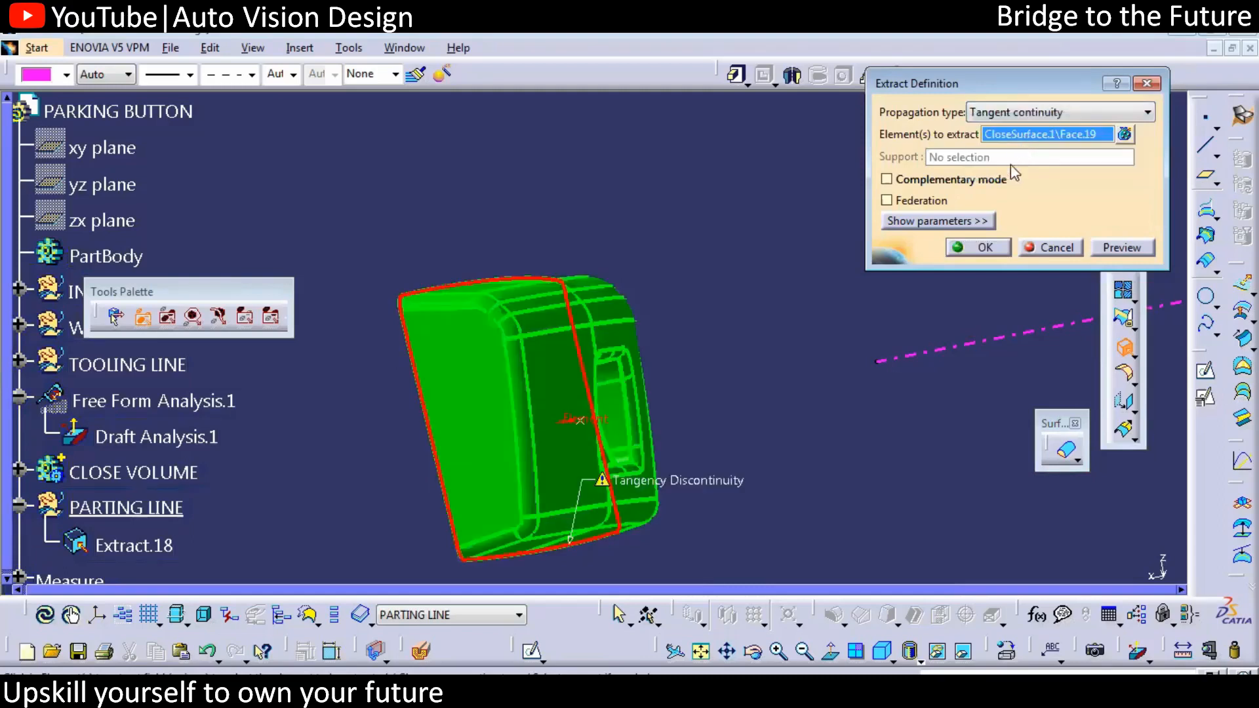
left_click(977, 247)
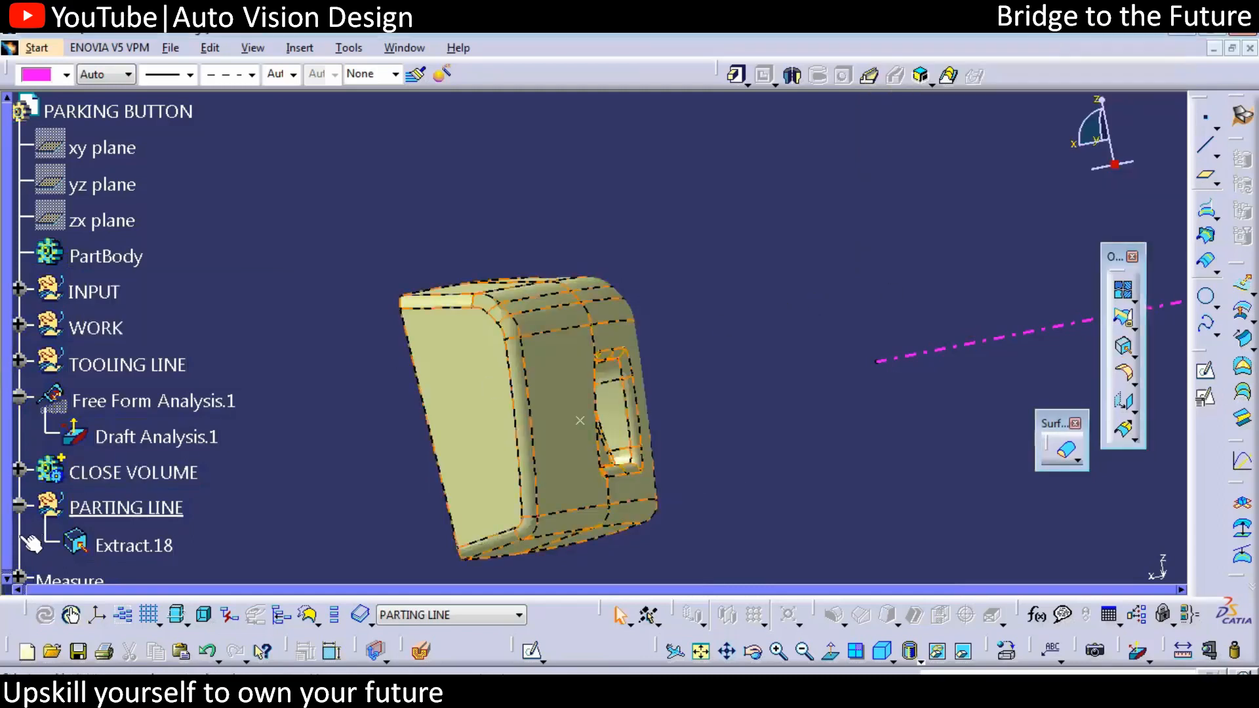
Step: Create the boundary curve around the whole Extract.18 surface and hide the extracted surface
left_click(131, 546)
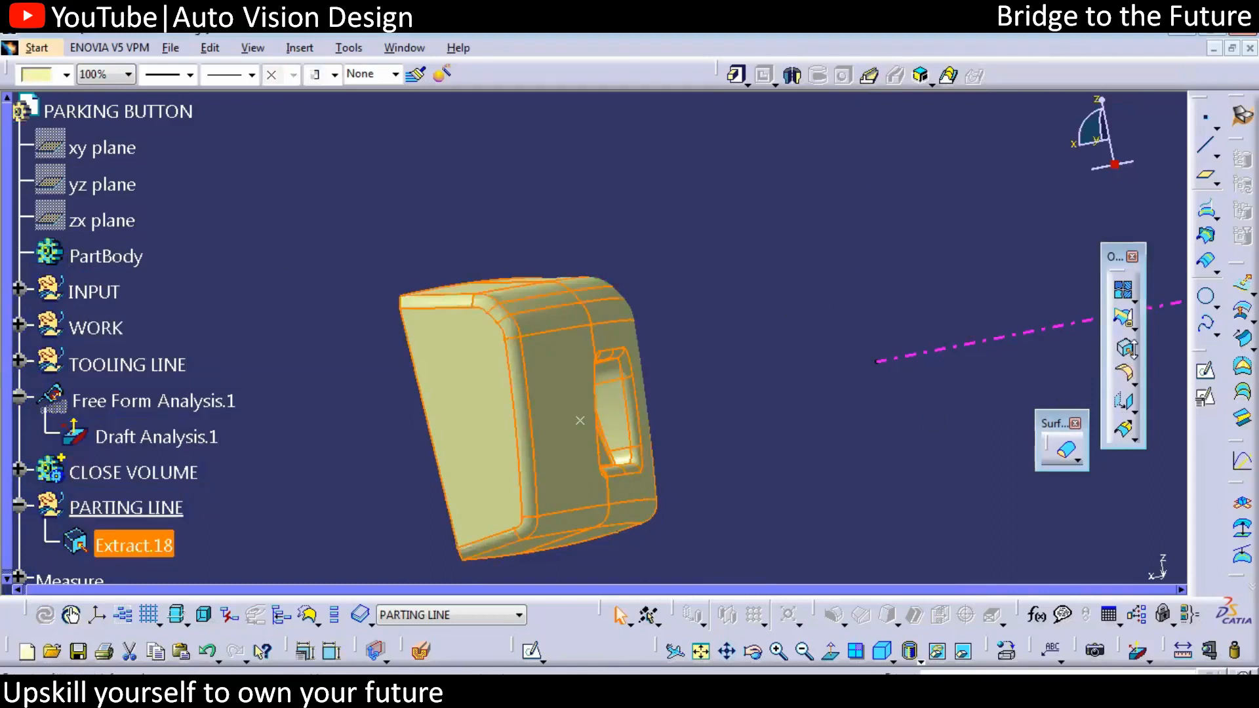
left_click(1133, 356)
left_click(1159, 370)
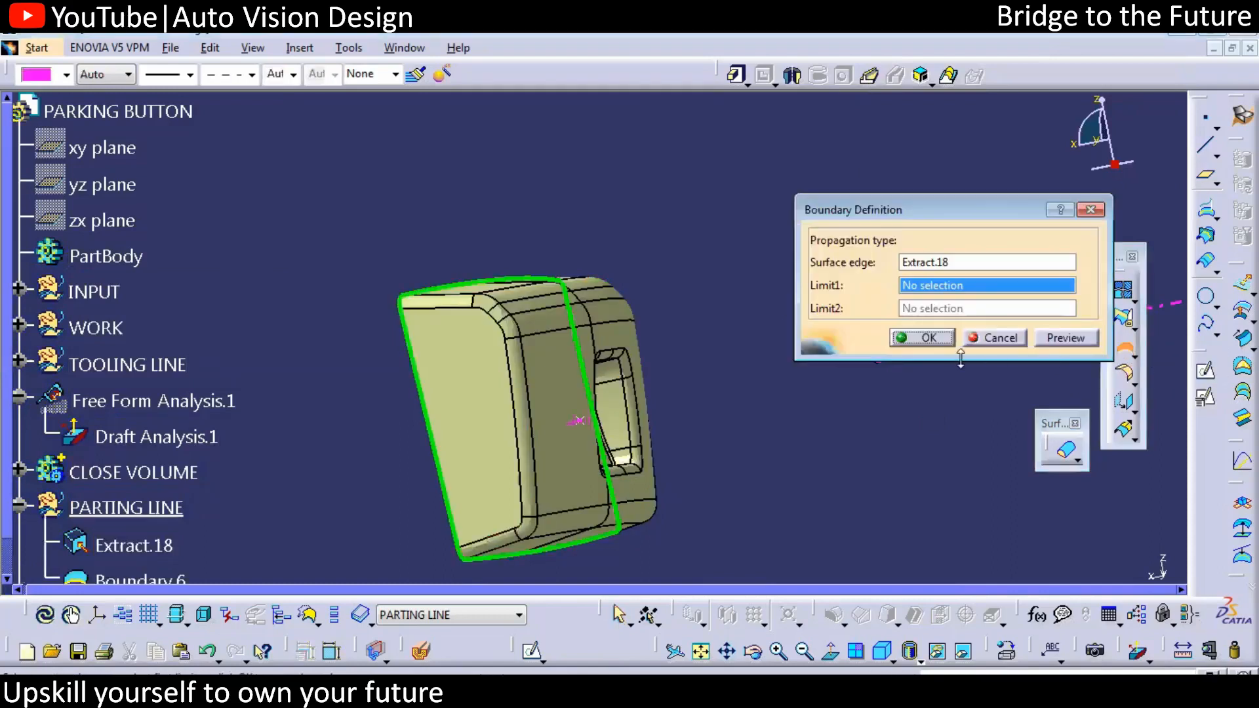
left_click(932, 337)
left_click(108, 545)
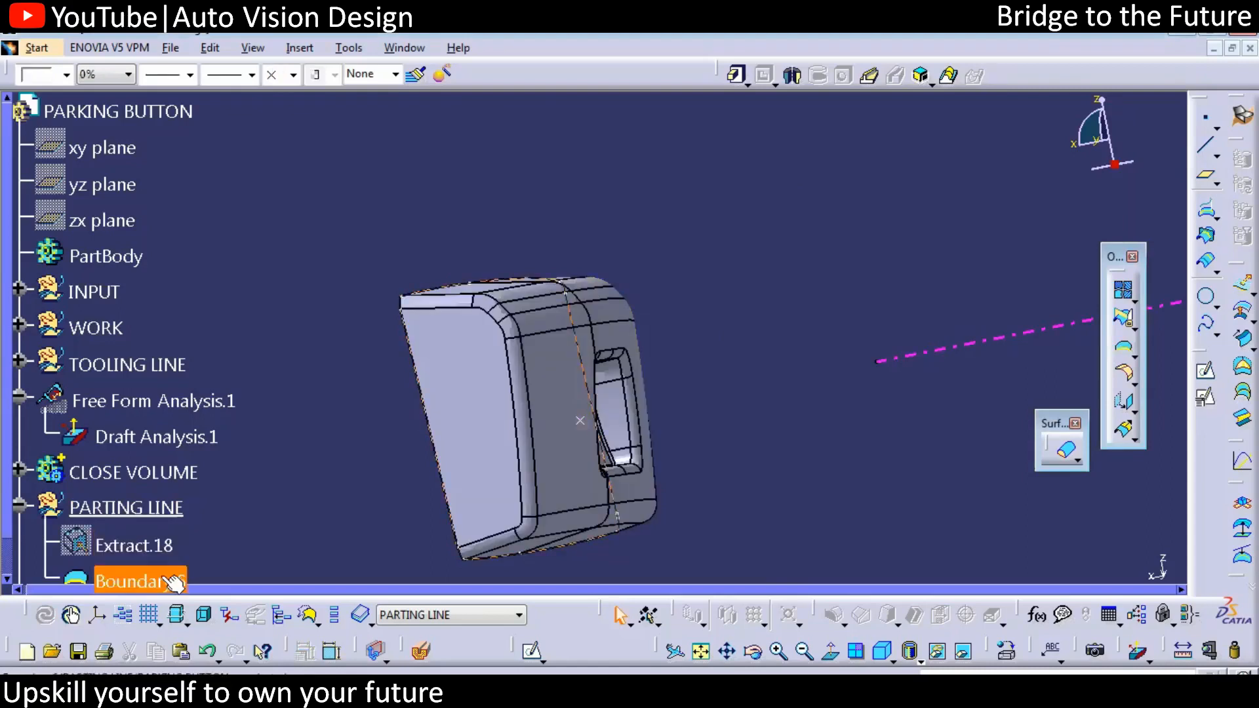
Step: Format the new boundary curve with a dashed line type and magenta colour
left_click(252, 74)
left_click(243, 131)
left_click(189, 74)
left_click(66, 74)
left_click(65, 75)
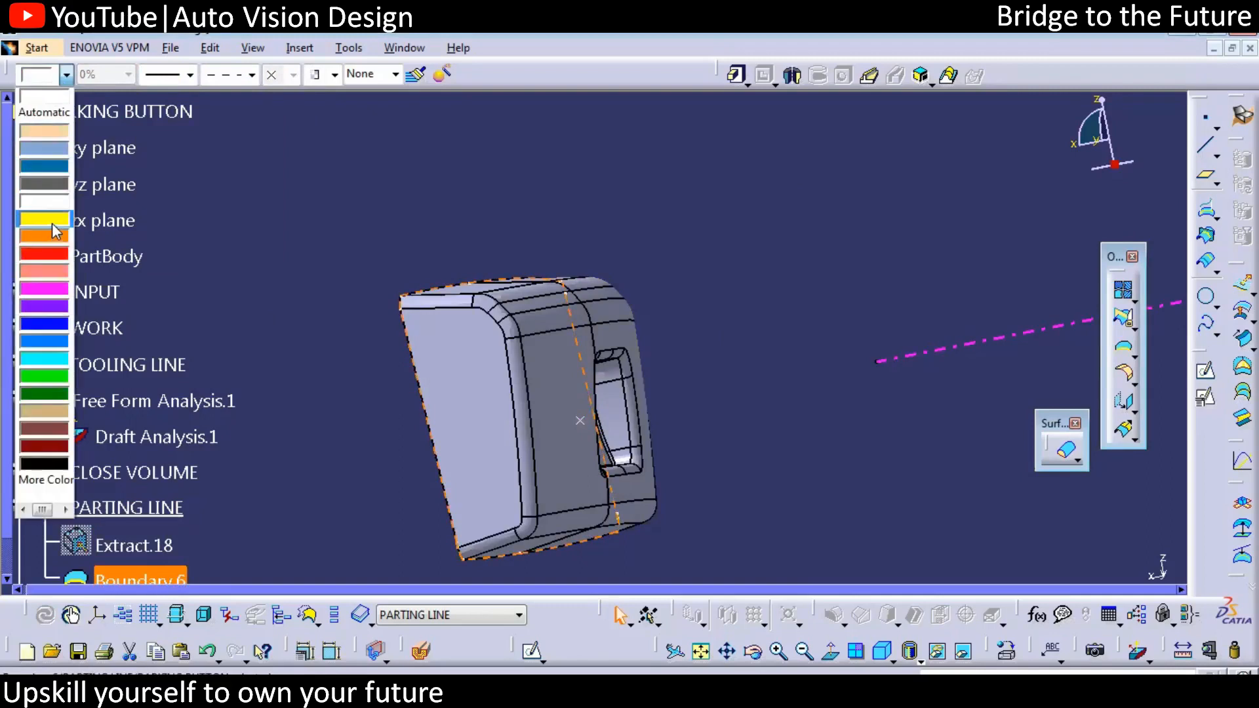
left_click(42, 289)
Step: Reopen the draft analysis and customize the view mode to Material shading so the analysis colours are displayed
middle_click_drag(335, 267, 317, 367)
middle_click_drag(553, 423, 428, 460)
left_click(175, 432)
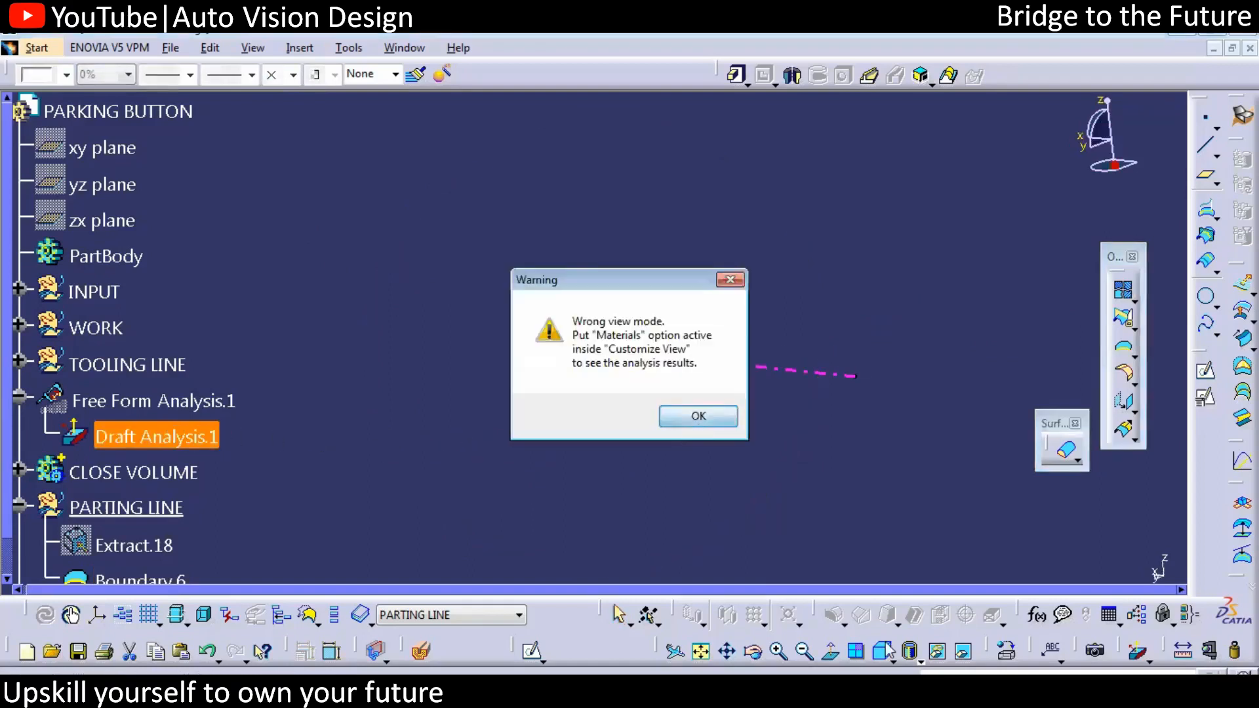
left_click(699, 416)
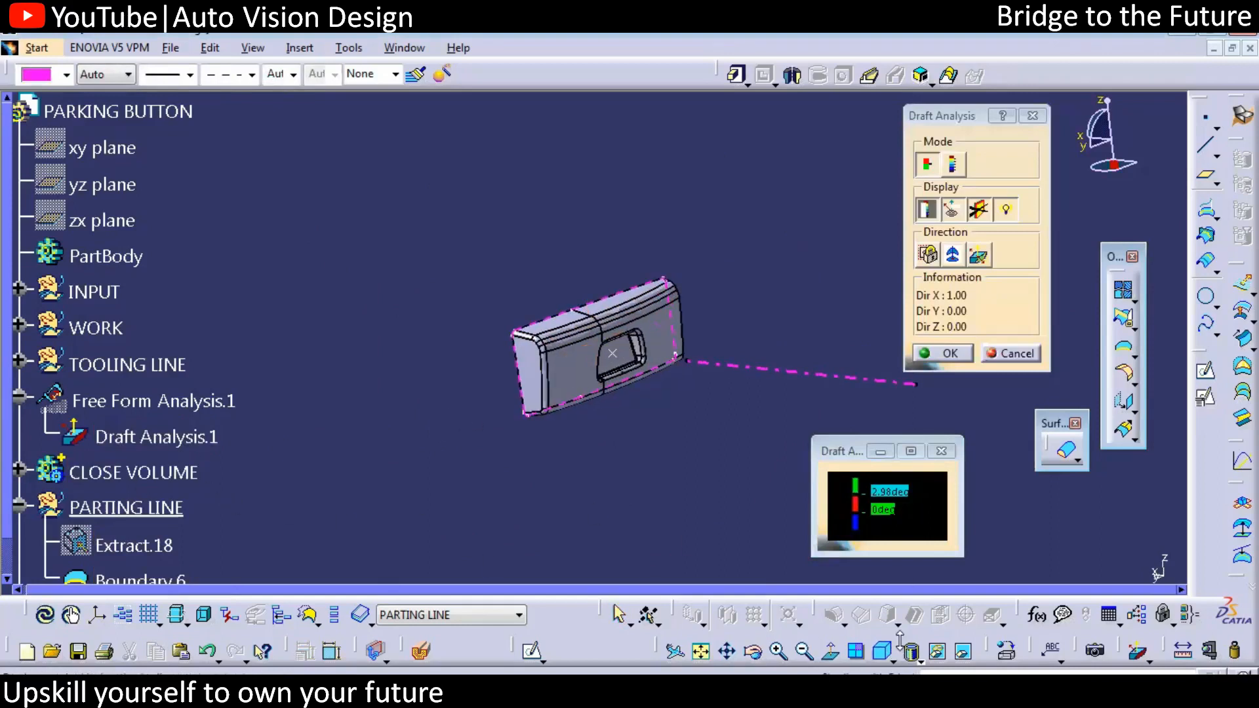
left_click(918, 659)
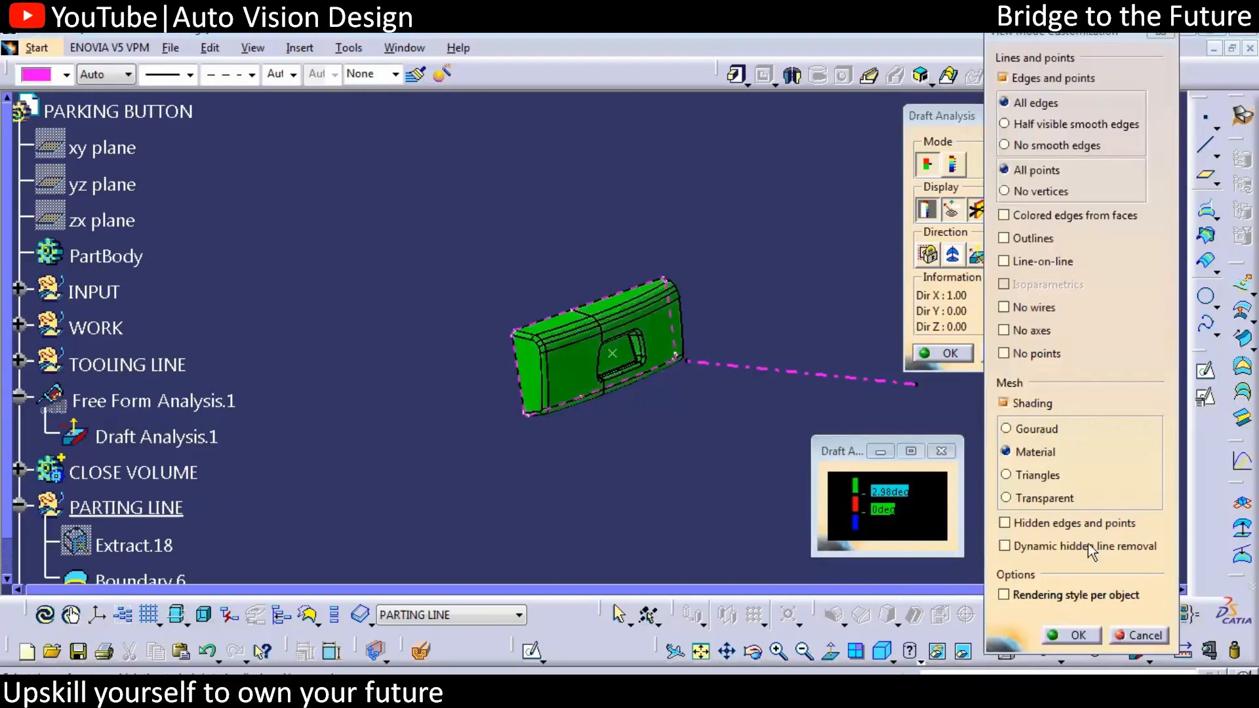
left_click(1072, 635)
left_click(959, 358)
Step: Examine how the dashed parting line follows the change of draft colours along the button's inner rim
middle_click_drag(459, 477, 708, 398)
double_click(382, 282)
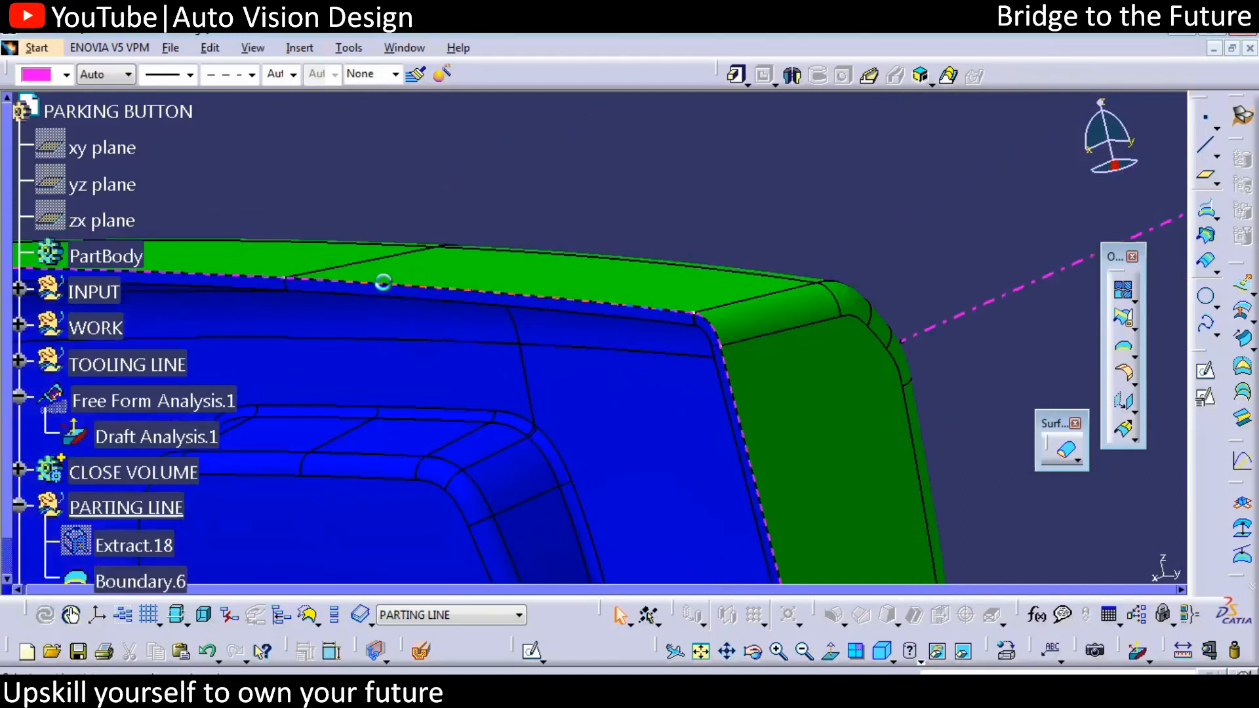
middle_click_drag(726, 297, 663, 497)
left_click(746, 312)
left_click(770, 362)
middle_click_drag(770, 363, 463, 300)
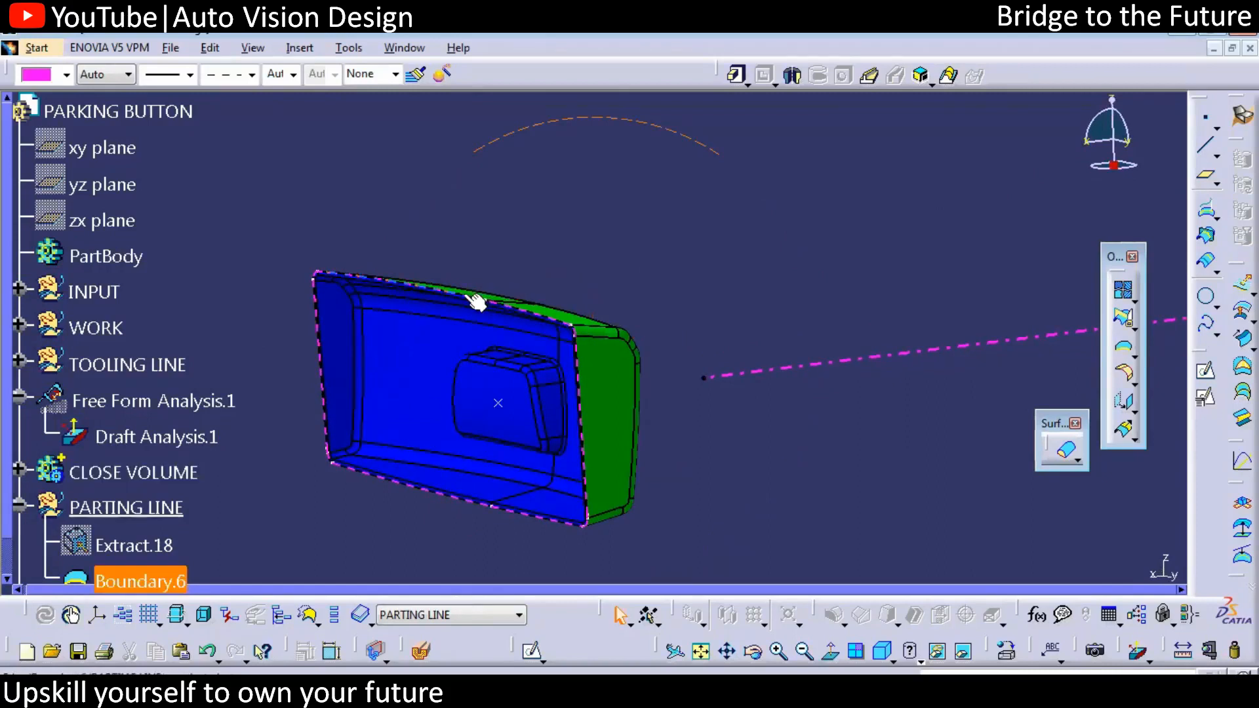
Step: Examine the tooling direction line against the outer faces and parting line of the button
middle_click_drag(749, 290, 522, 461)
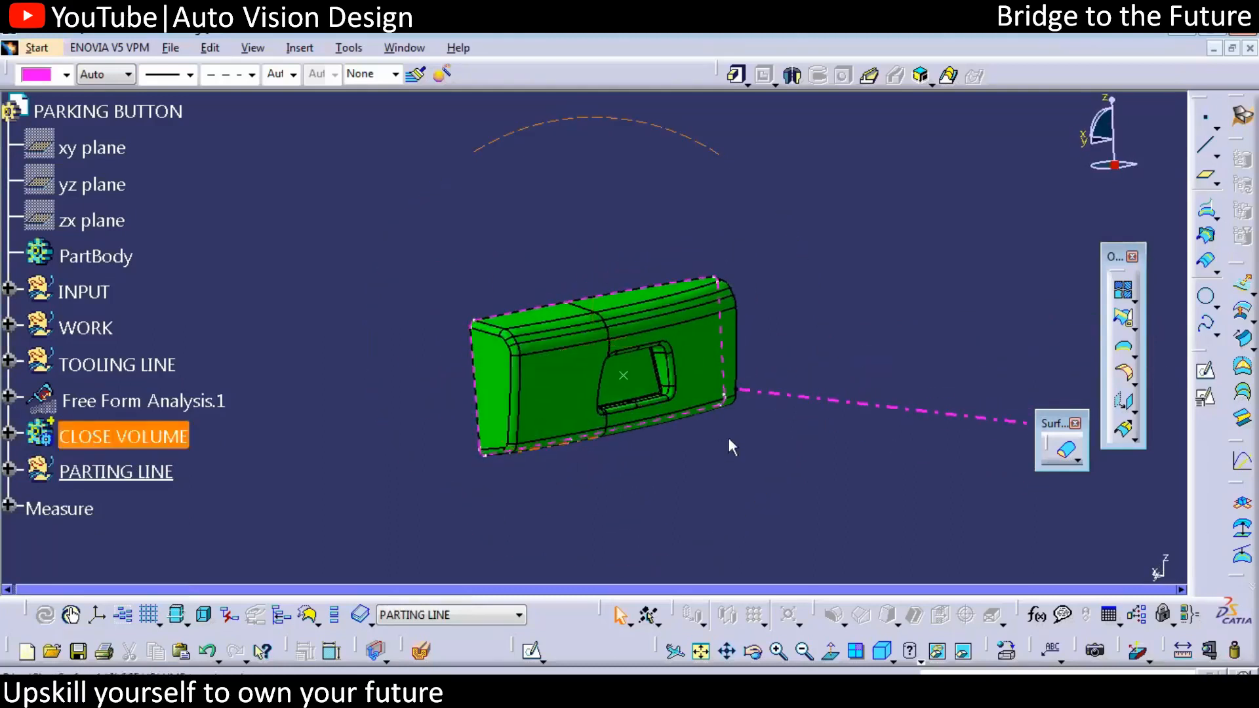
middle_click_drag(866, 402, 737, 408)
left_click(736, 407)
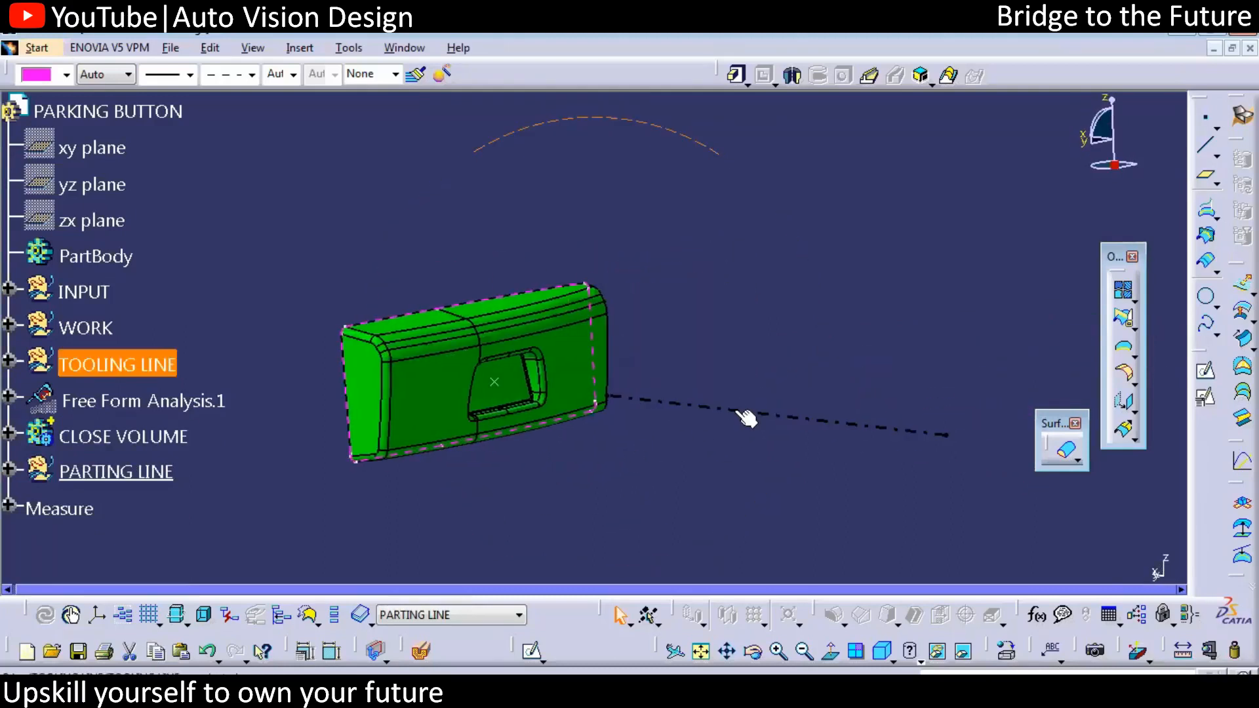
middle_click_drag(662, 453, 667, 403)
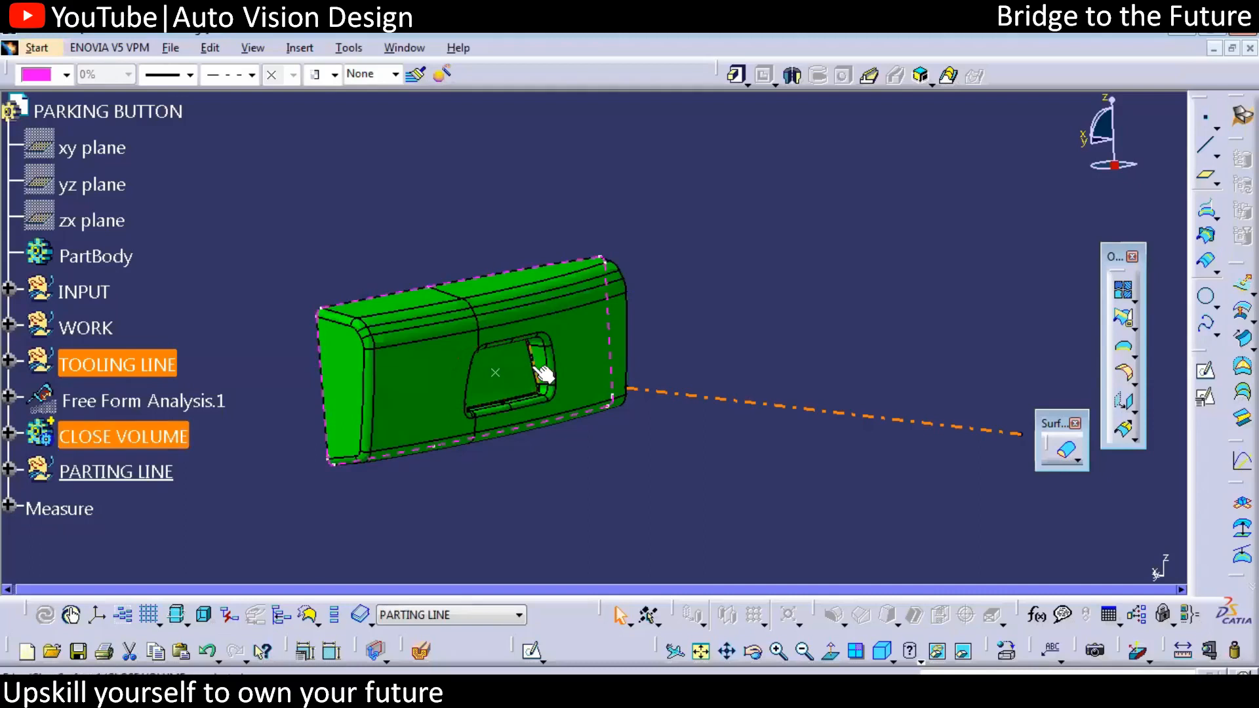
middle_click_drag(544, 386, 588, 390)
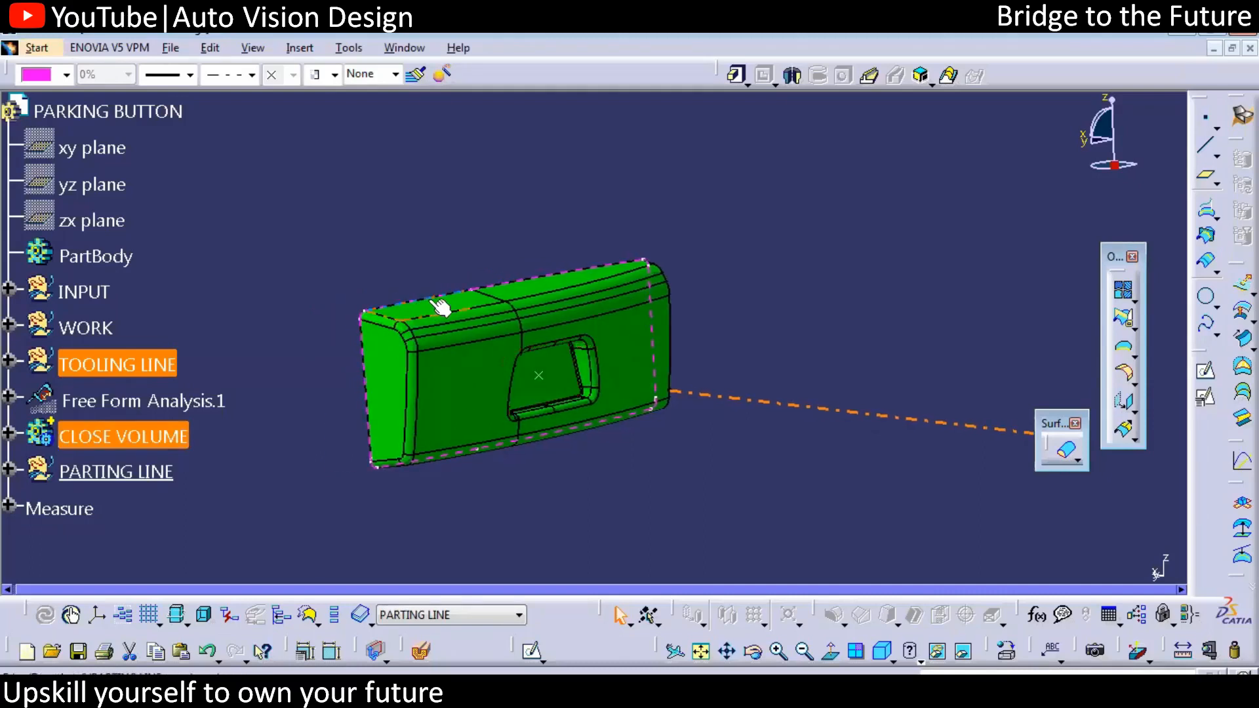
middle_click_drag(561, 482, 498, 482)
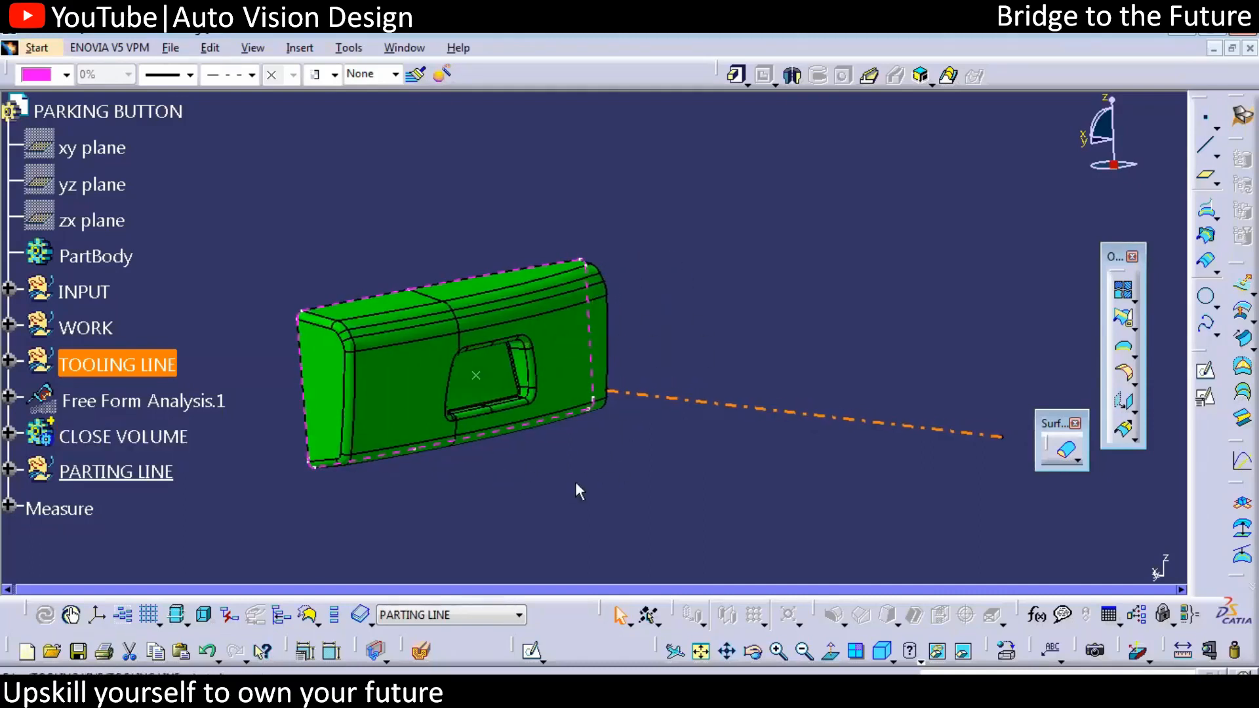